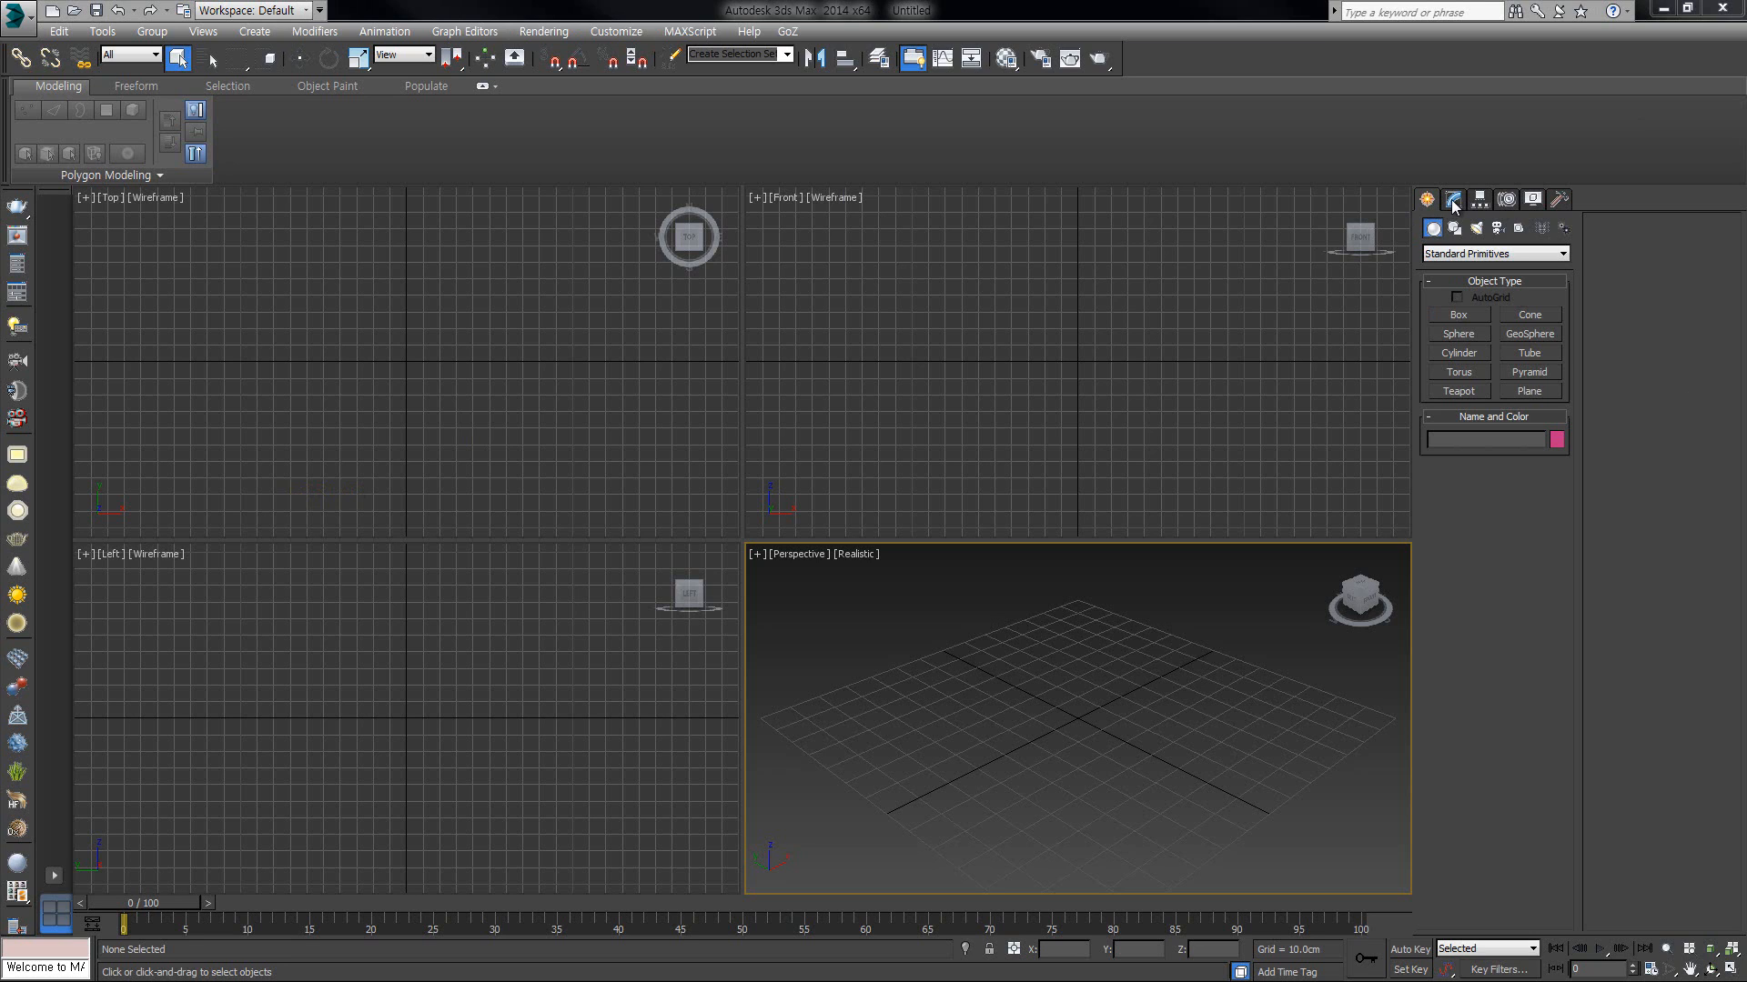
Step: Create a standard primitive cylinder centred near the grid origin in the Top viewport
left_click(1460, 351)
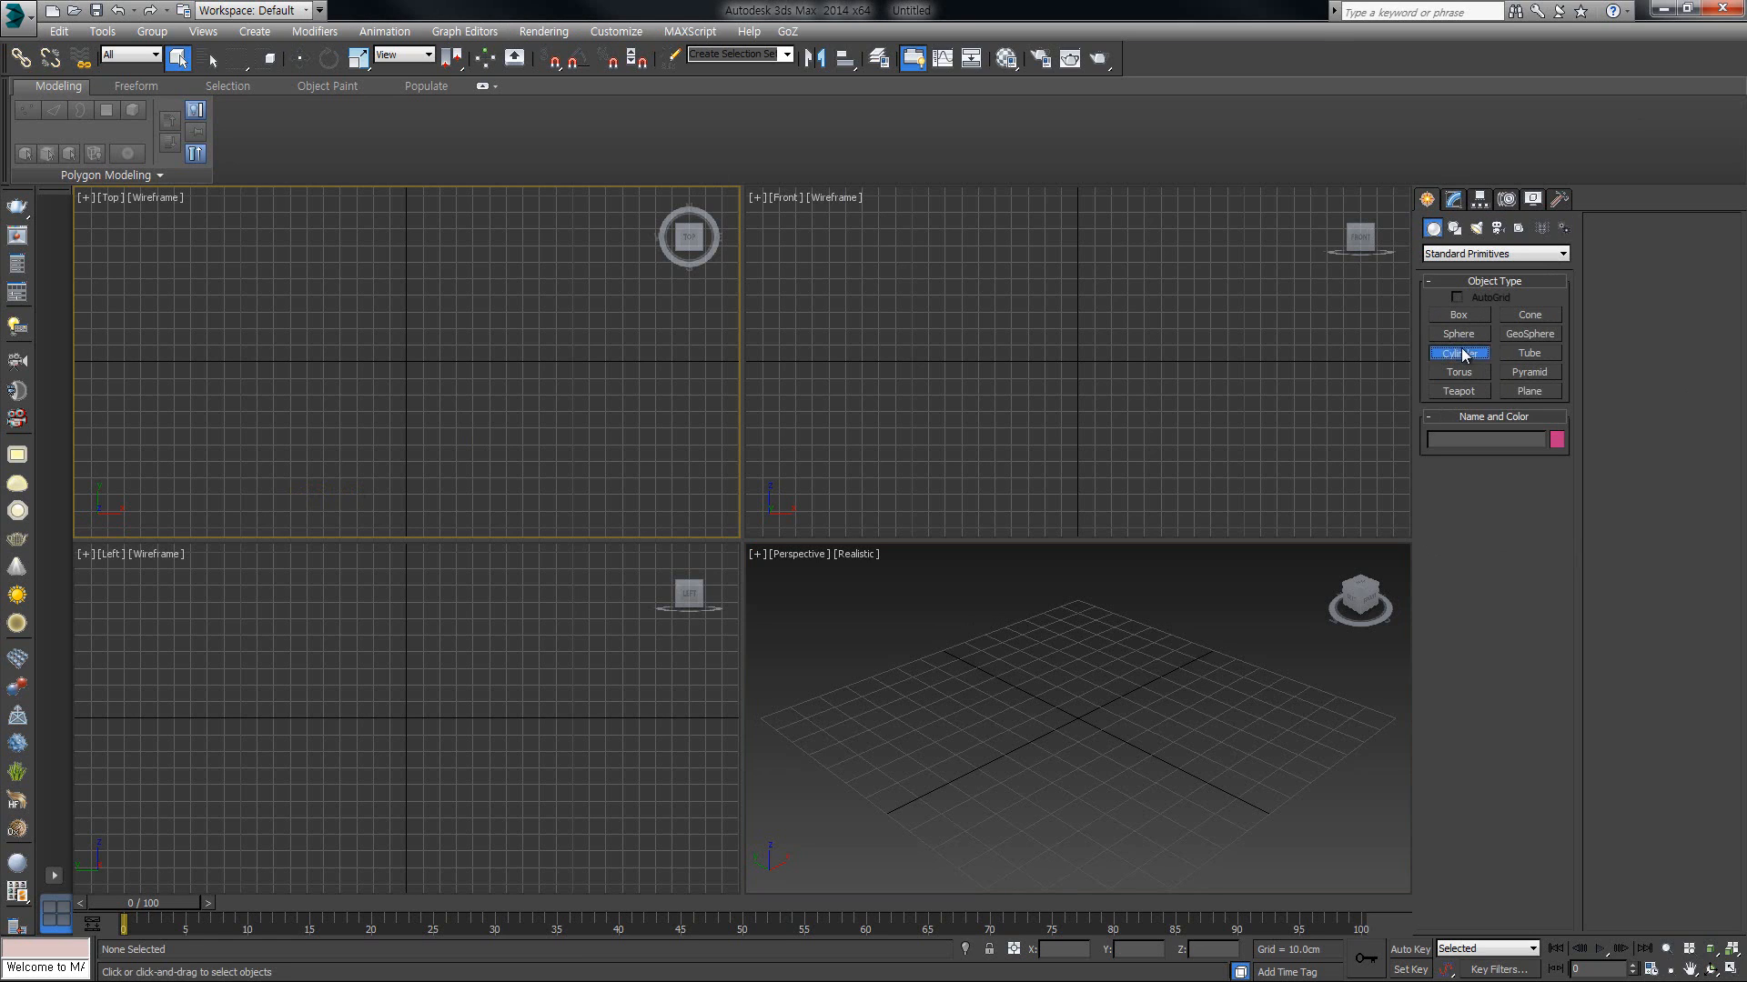
left_click_drag(396, 366, 432, 441)
left_click(479, 335)
Step: Convert the cylinder to an Editable Poly and show its modifier stack
right_click(480, 335)
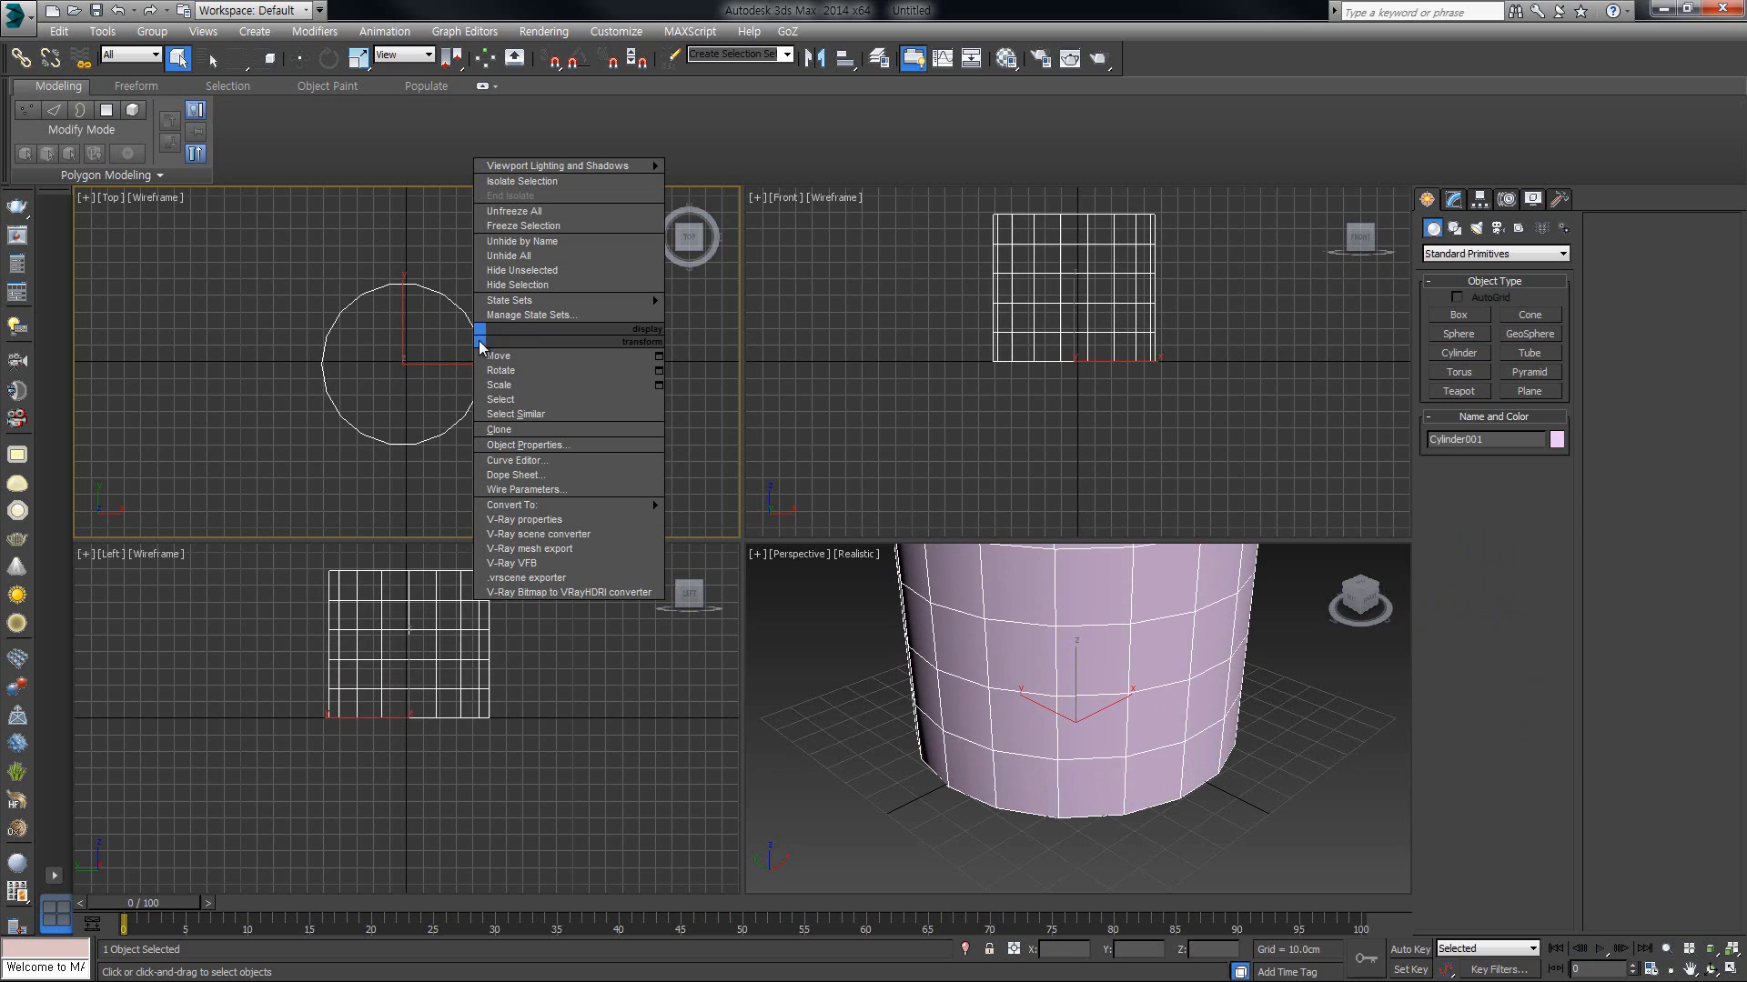
mouse_move(575, 506)
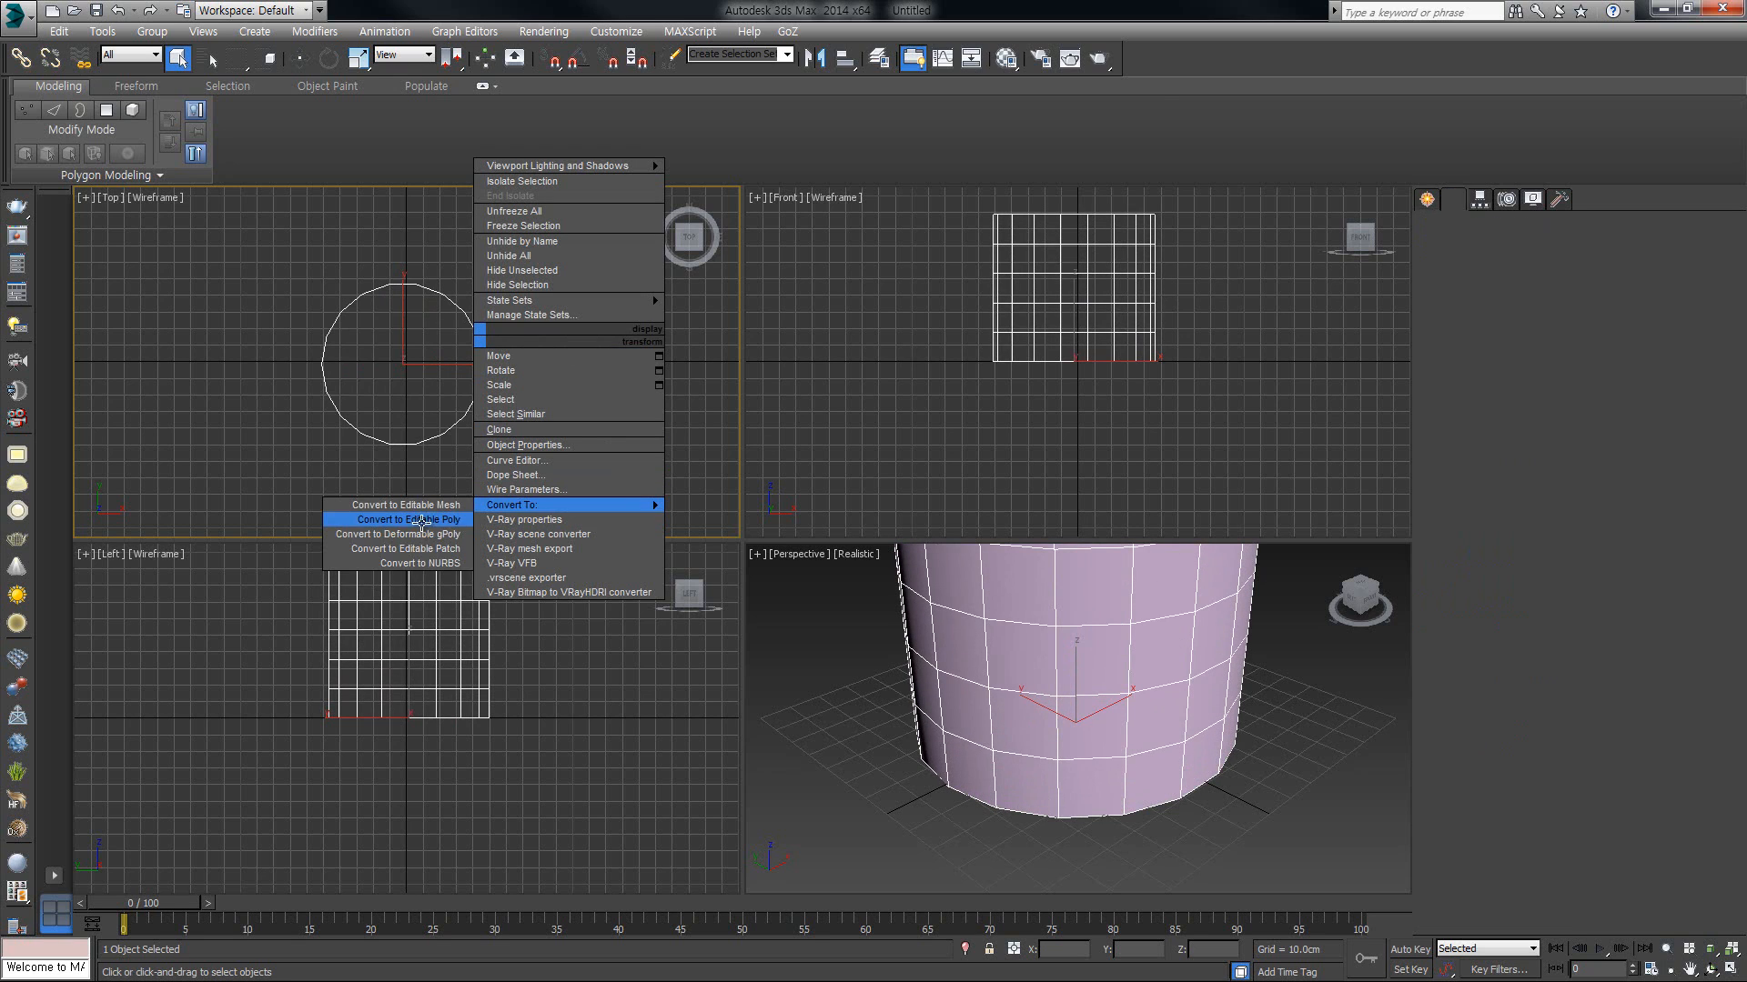
left_click(409, 519)
left_click(1452, 198)
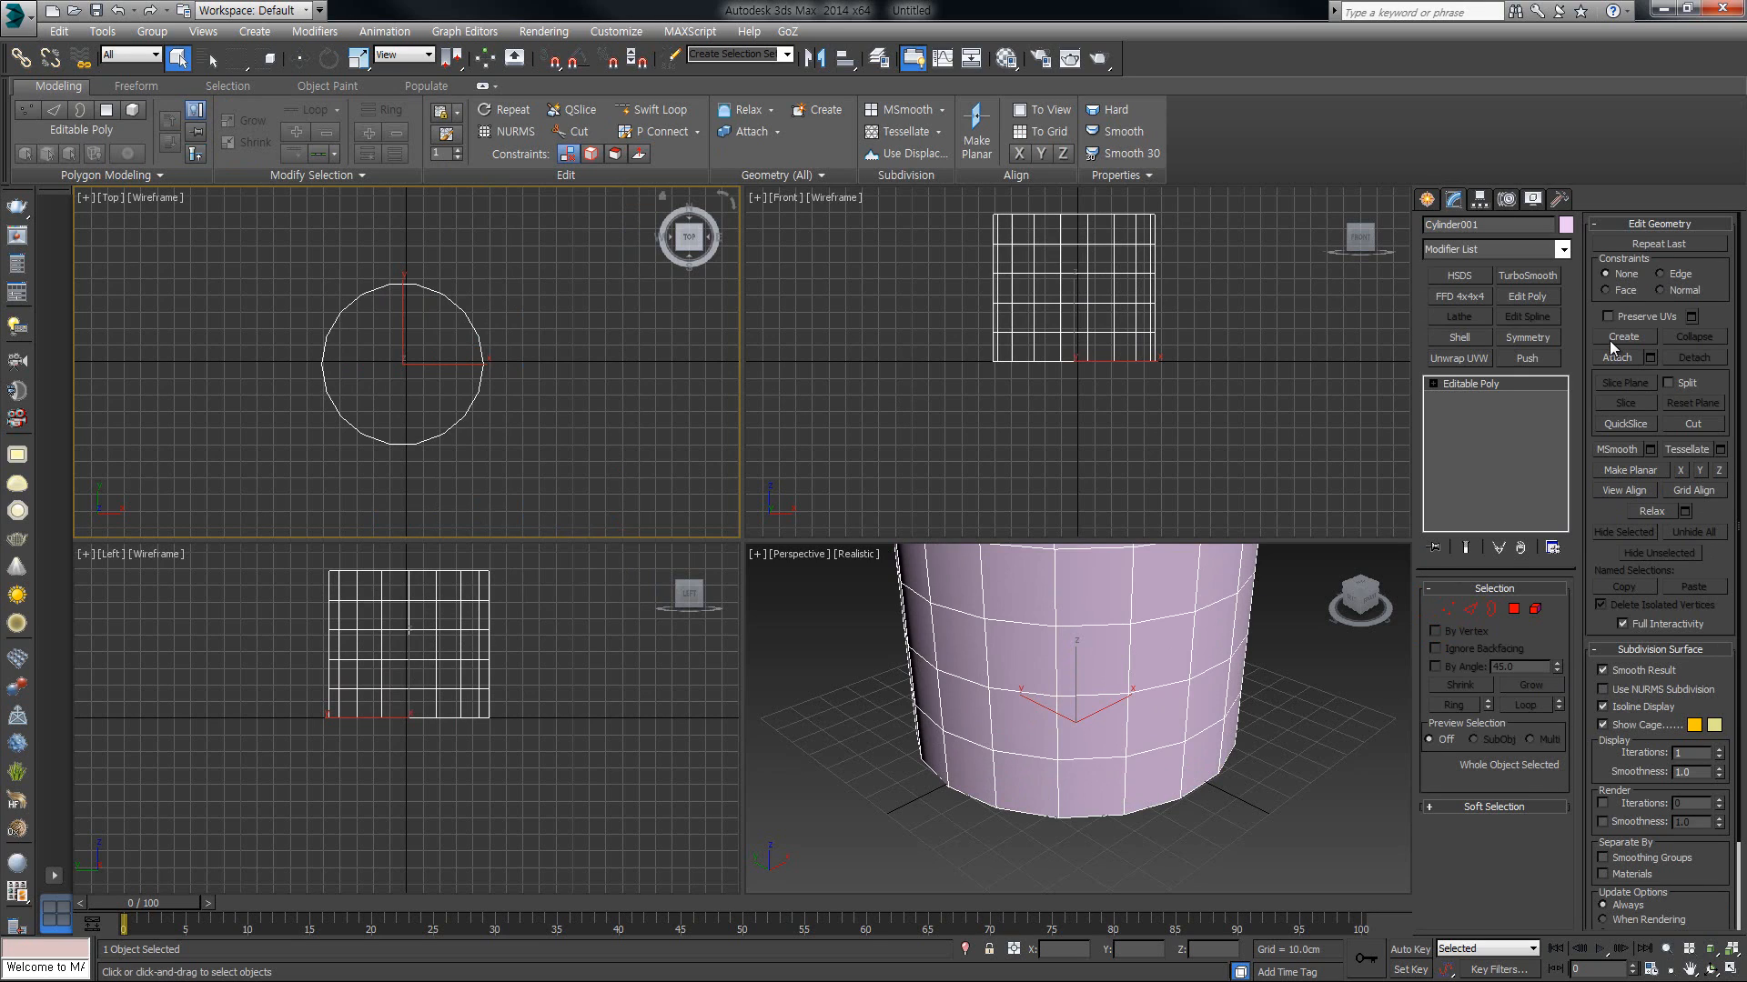
left_click(1561, 247)
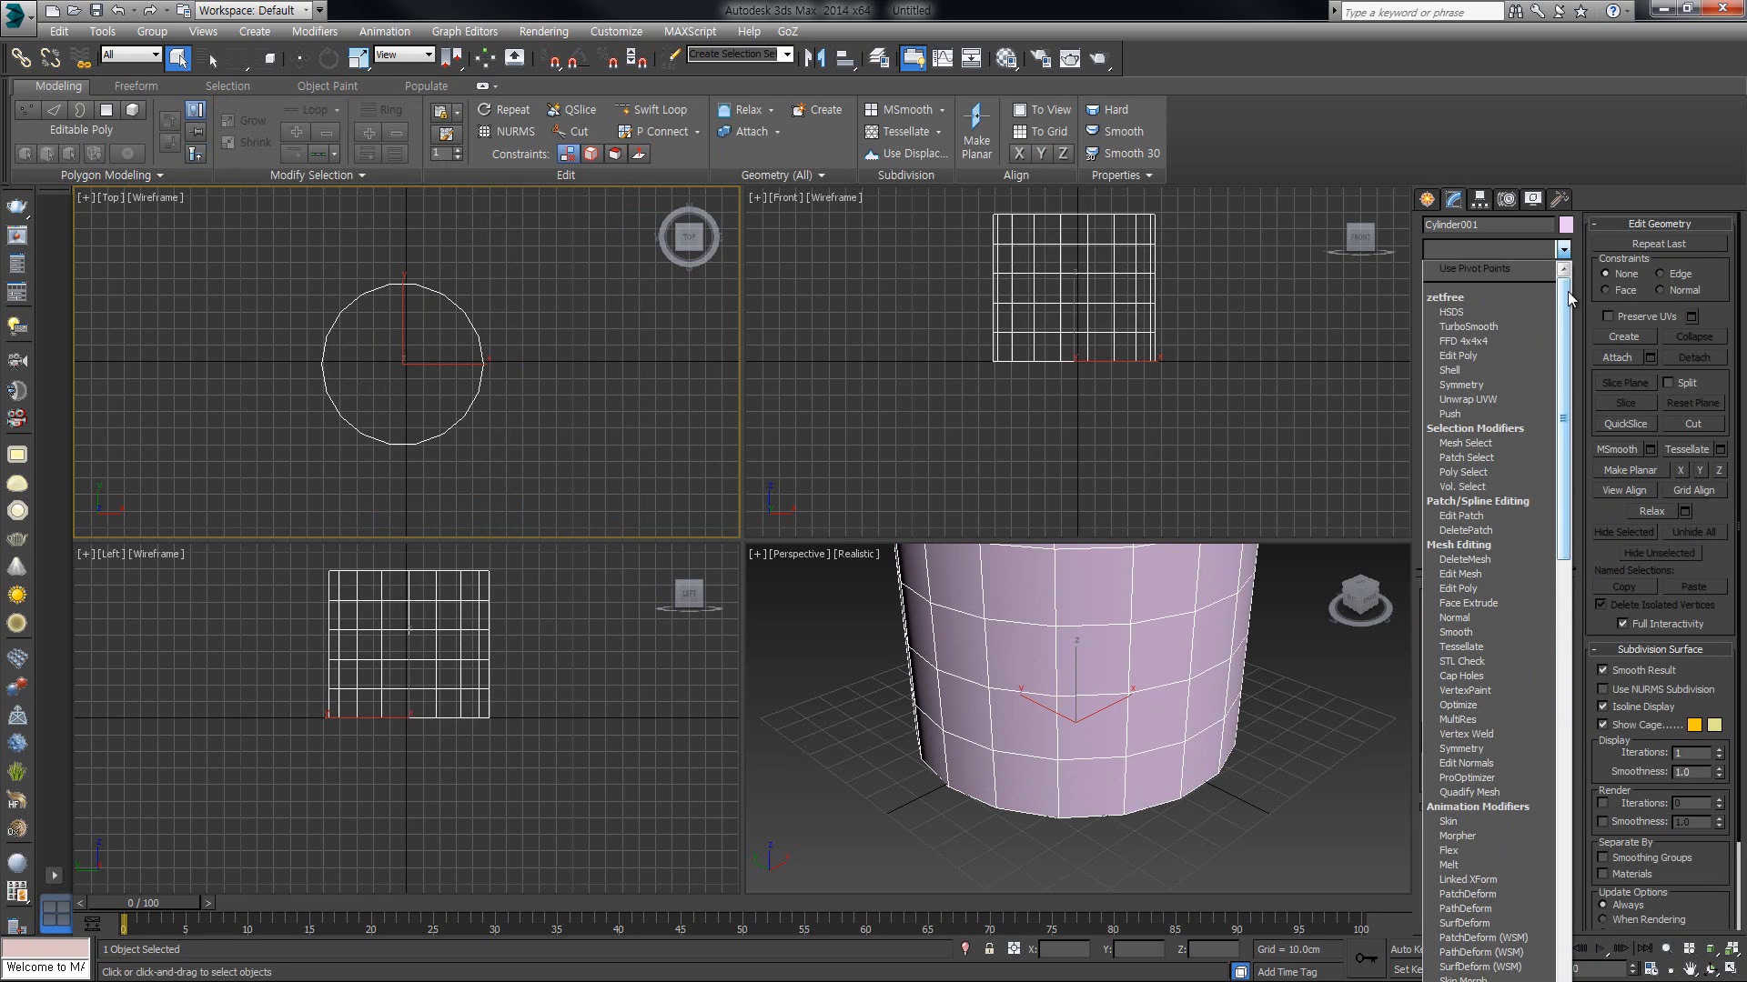
left_click_drag(1563, 331, 1560, 271)
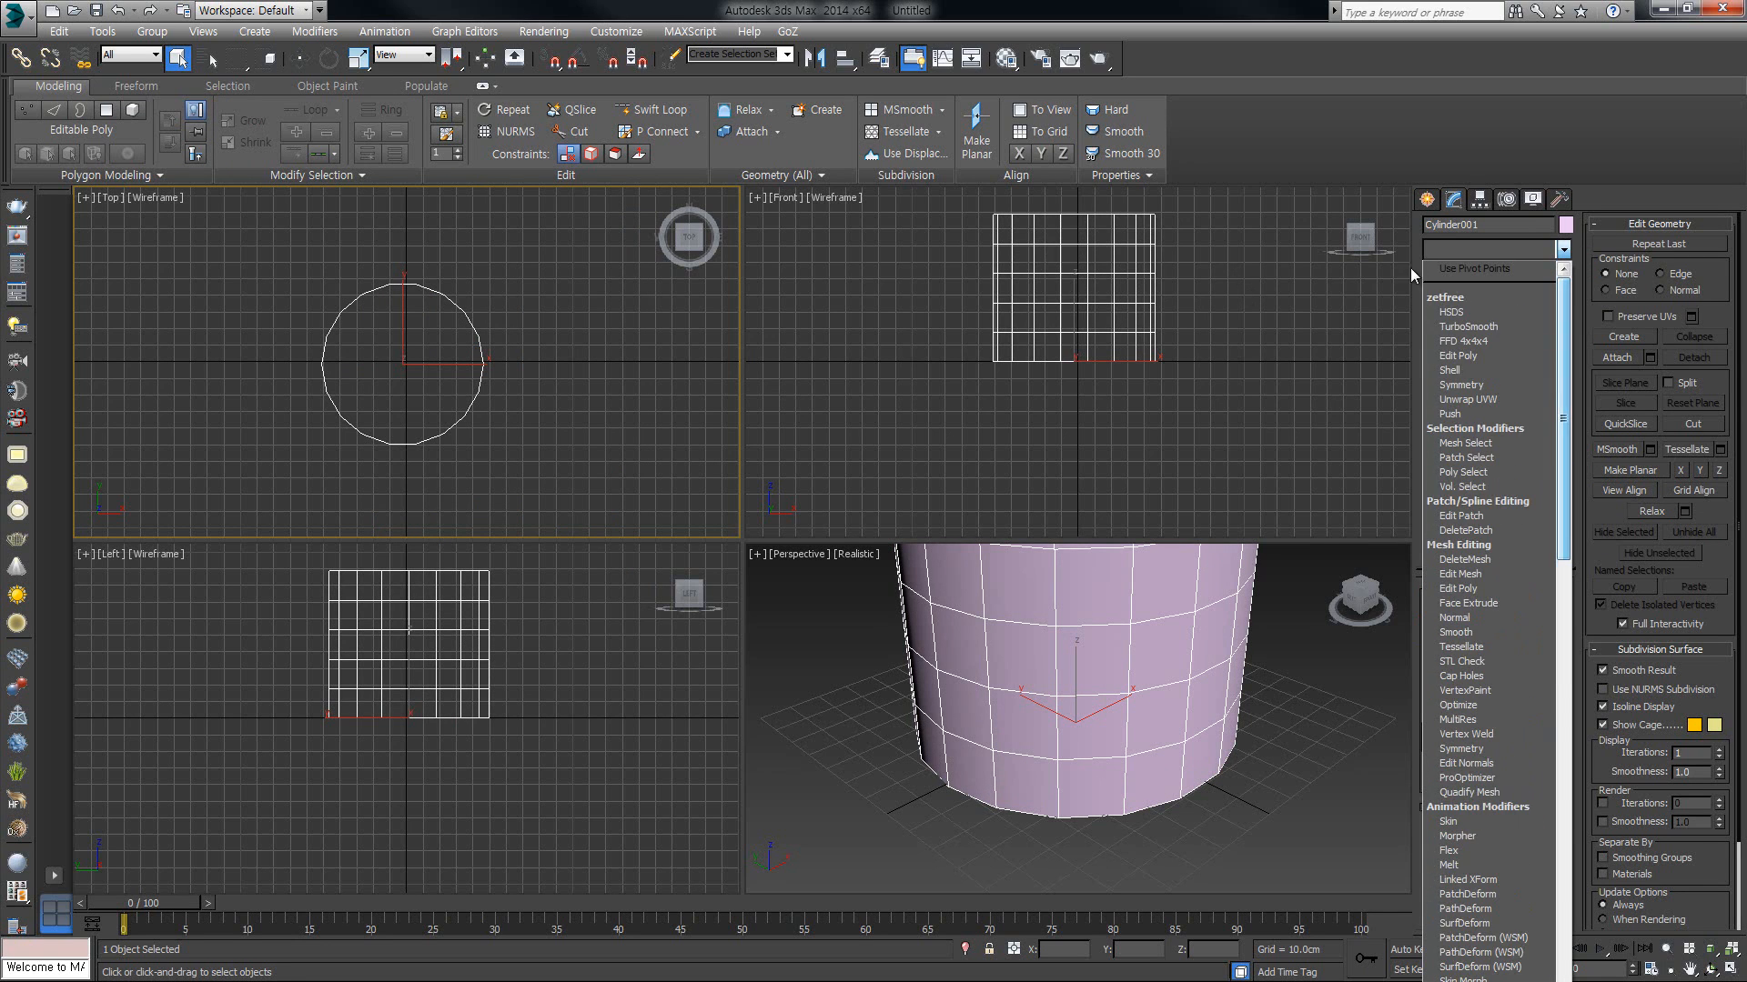
left_click(1412, 271)
Step: Add a Bend modifier to the cylinder and set its angle to -17.5
left_click(1565, 246)
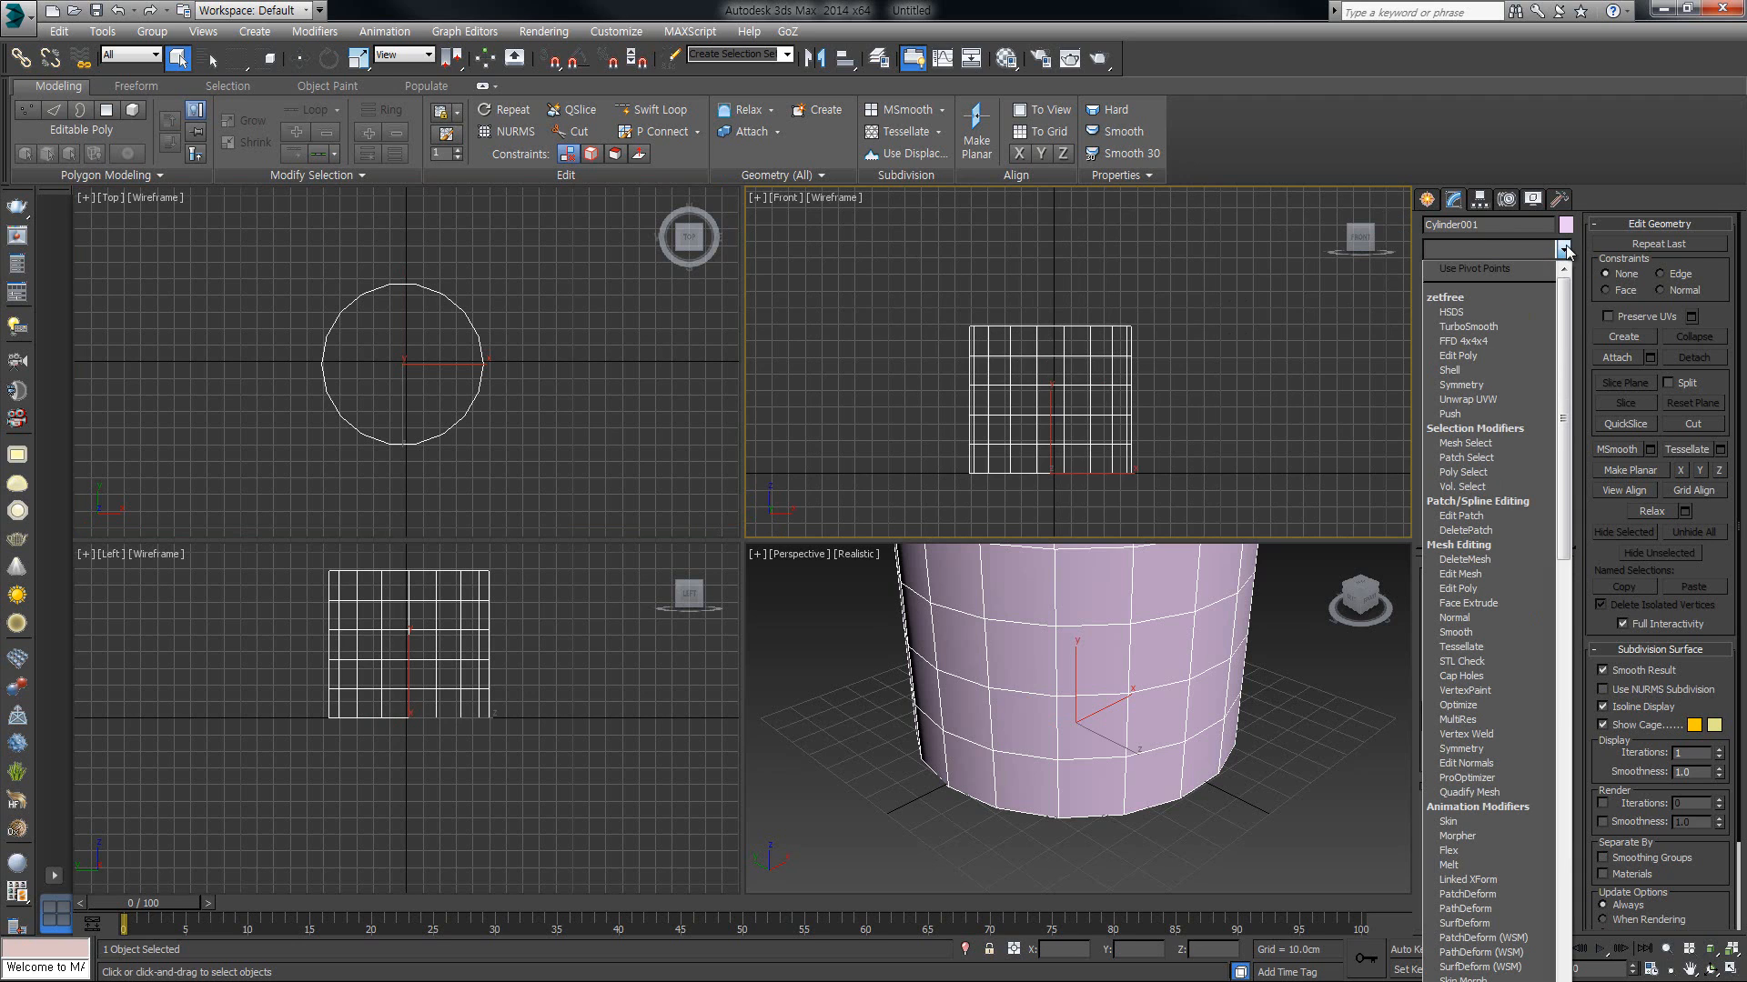
left_click_drag(1561, 304, 1558, 770)
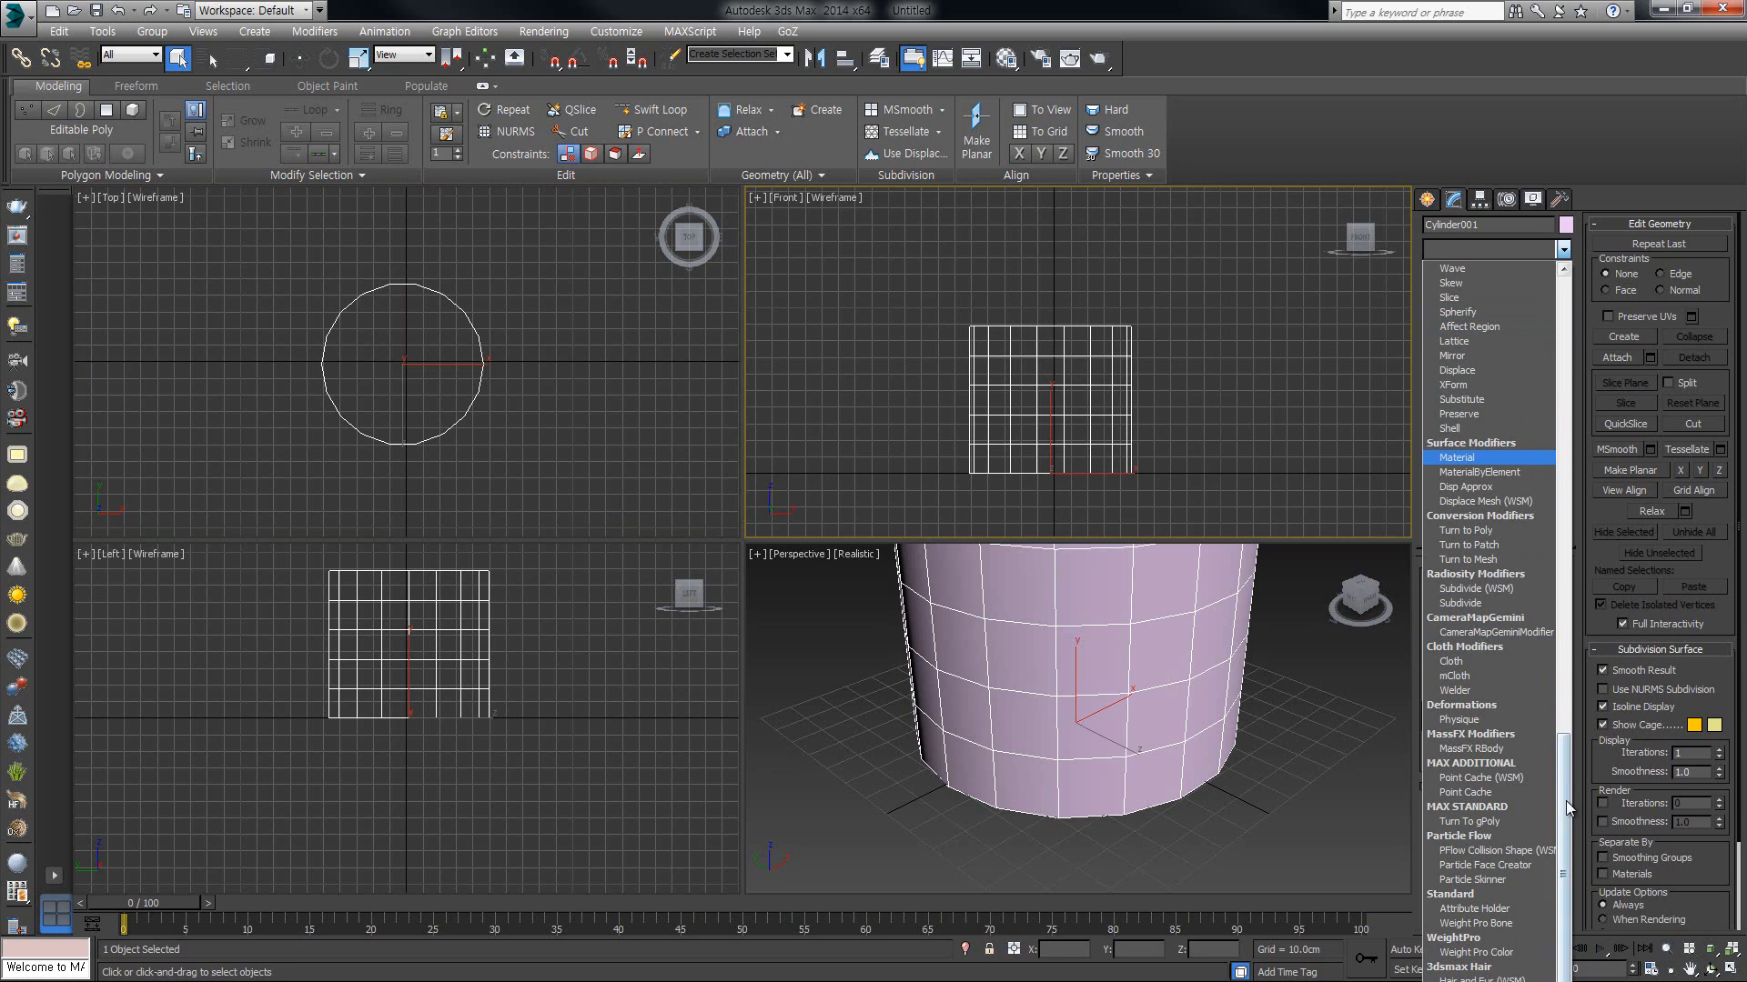
left_click_drag(1565, 800, 1579, 642)
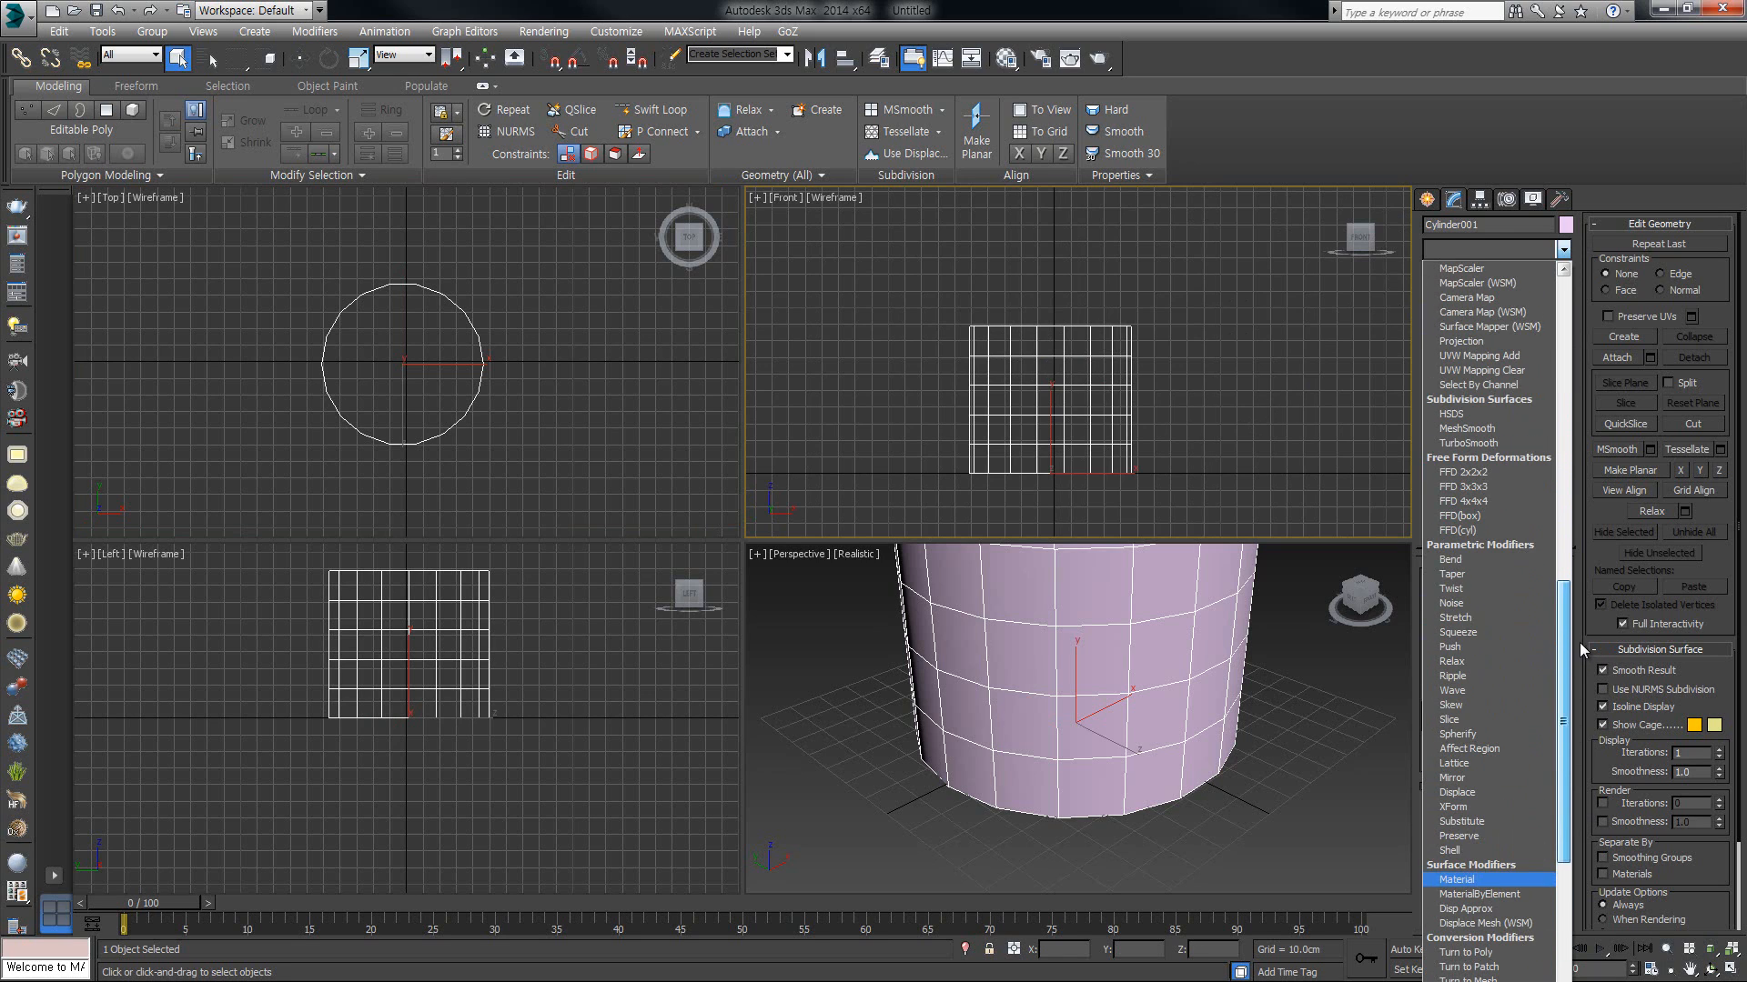
left_click(1470, 559)
left_click_drag(1542, 600, 1564, 482)
Step: Add a Taper modifier above the Bend and set its amount to -0.44
left_click(1525, 249)
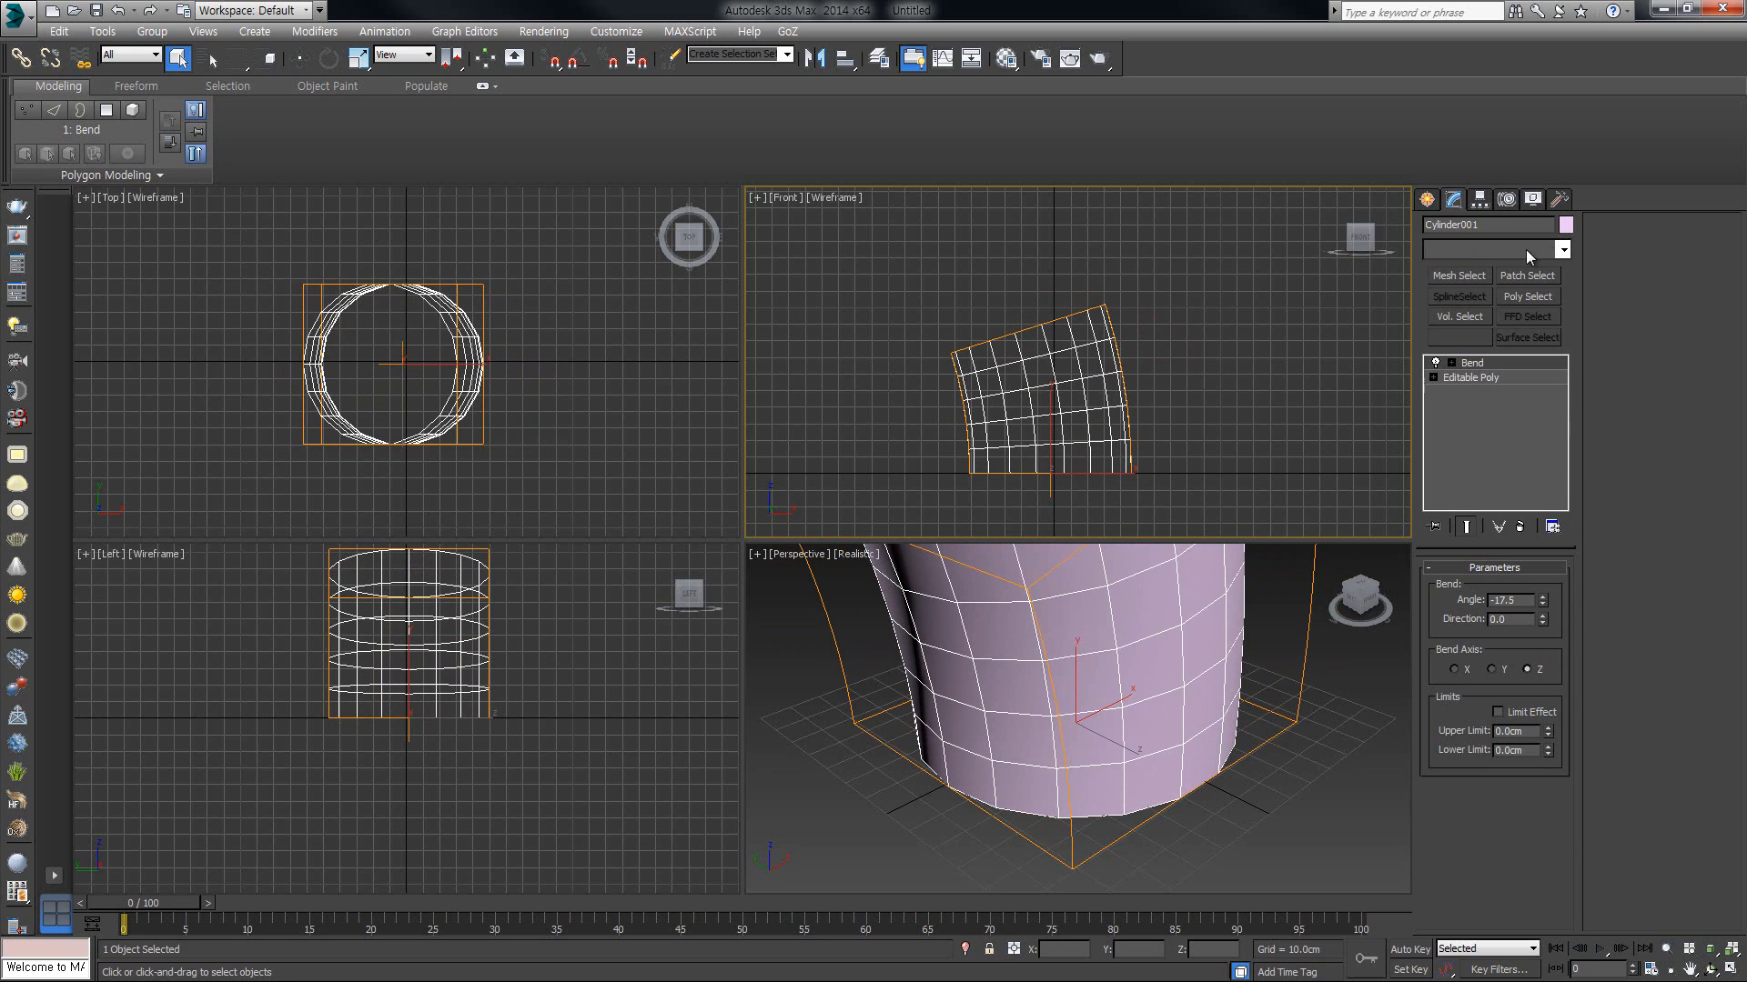
key("t")
key("t")
key("t")
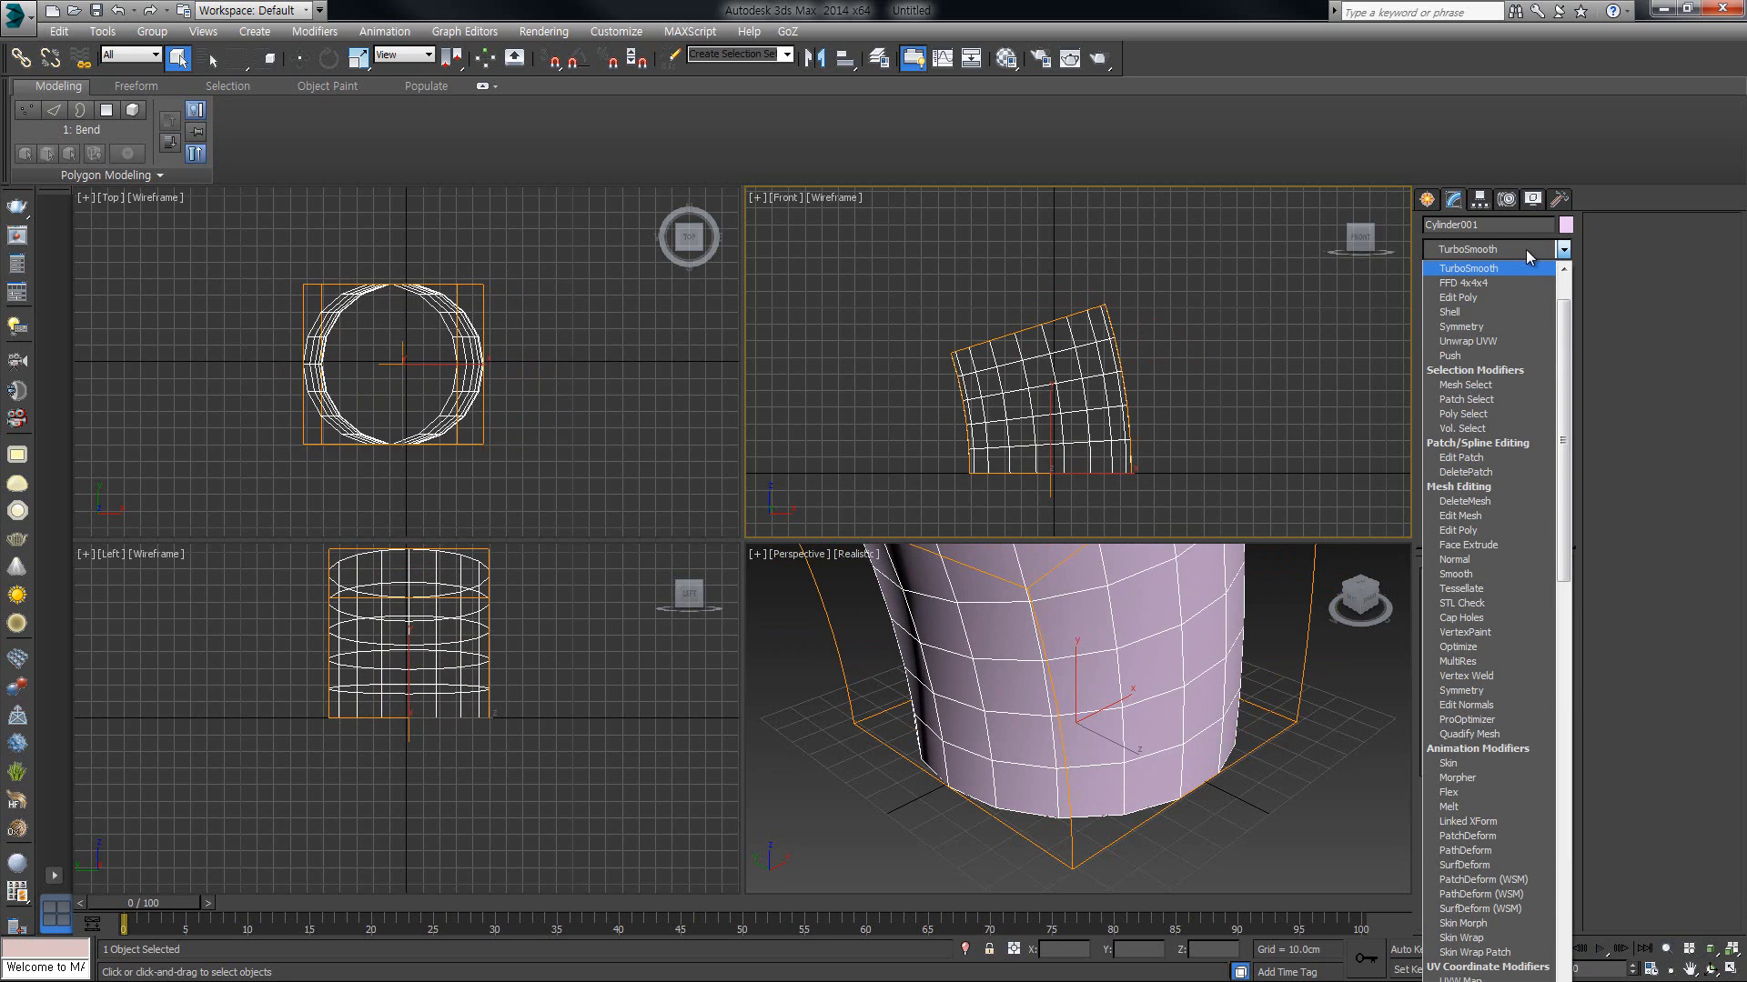
key("t")
left_click(1490, 269)
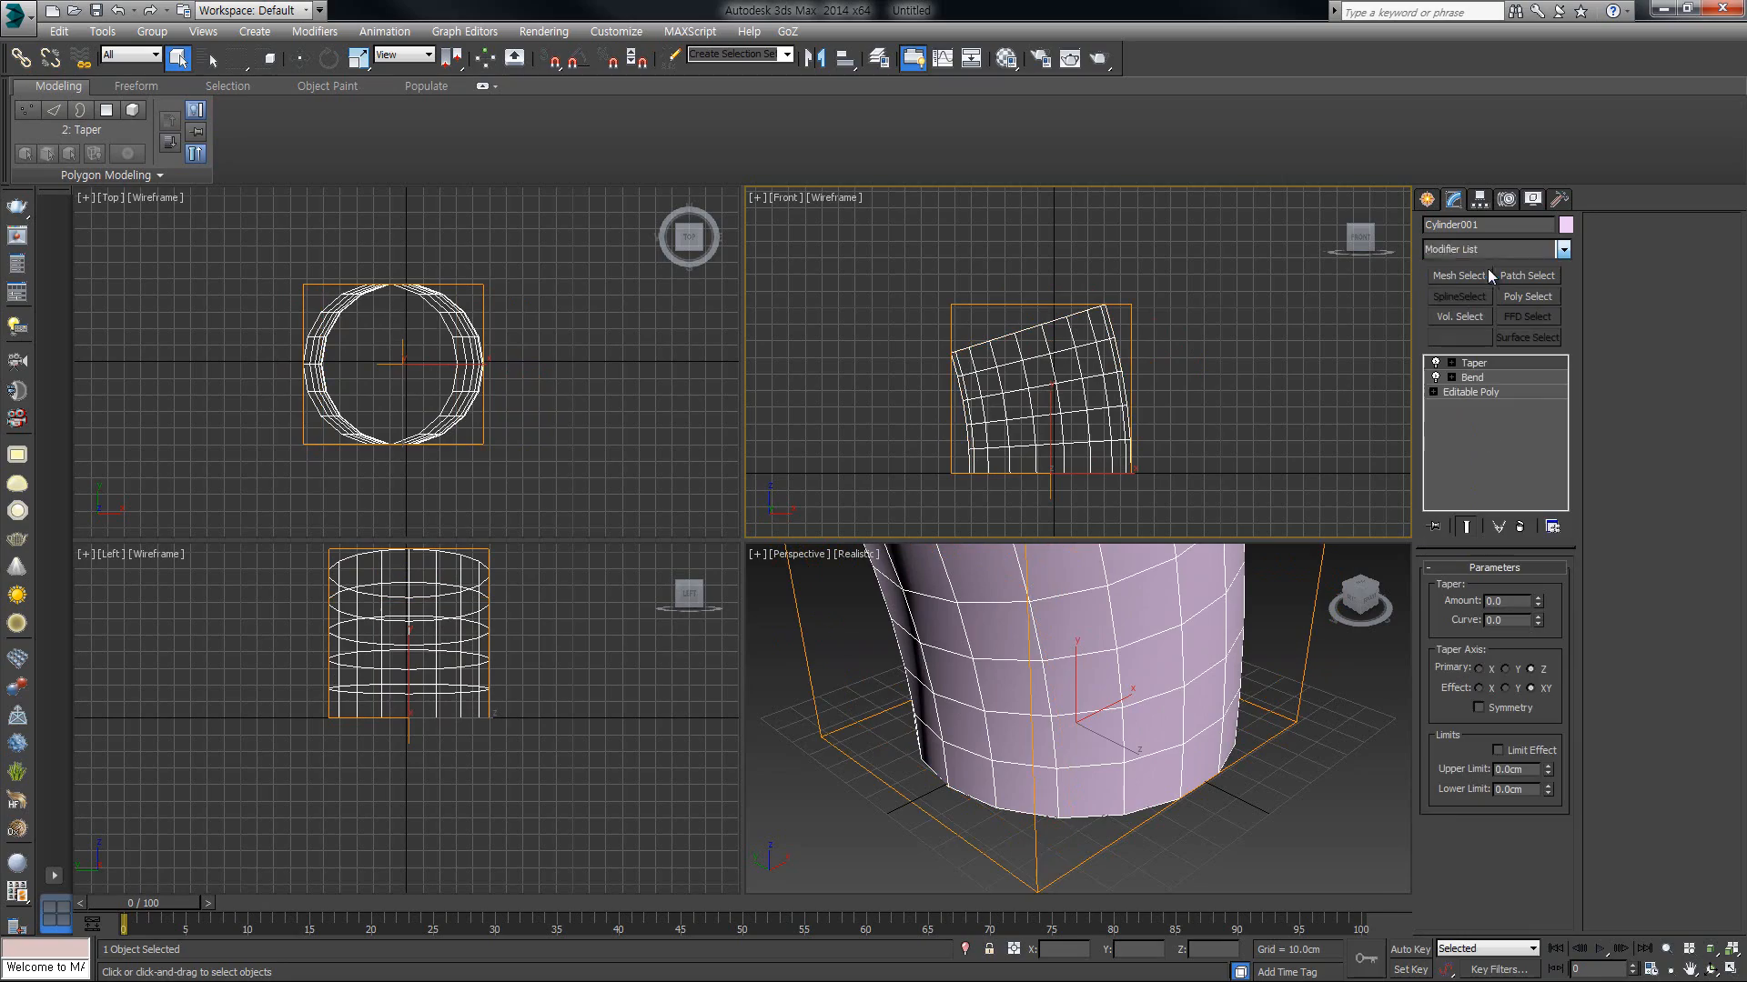
left_click_drag(1537, 600, 1596, 693)
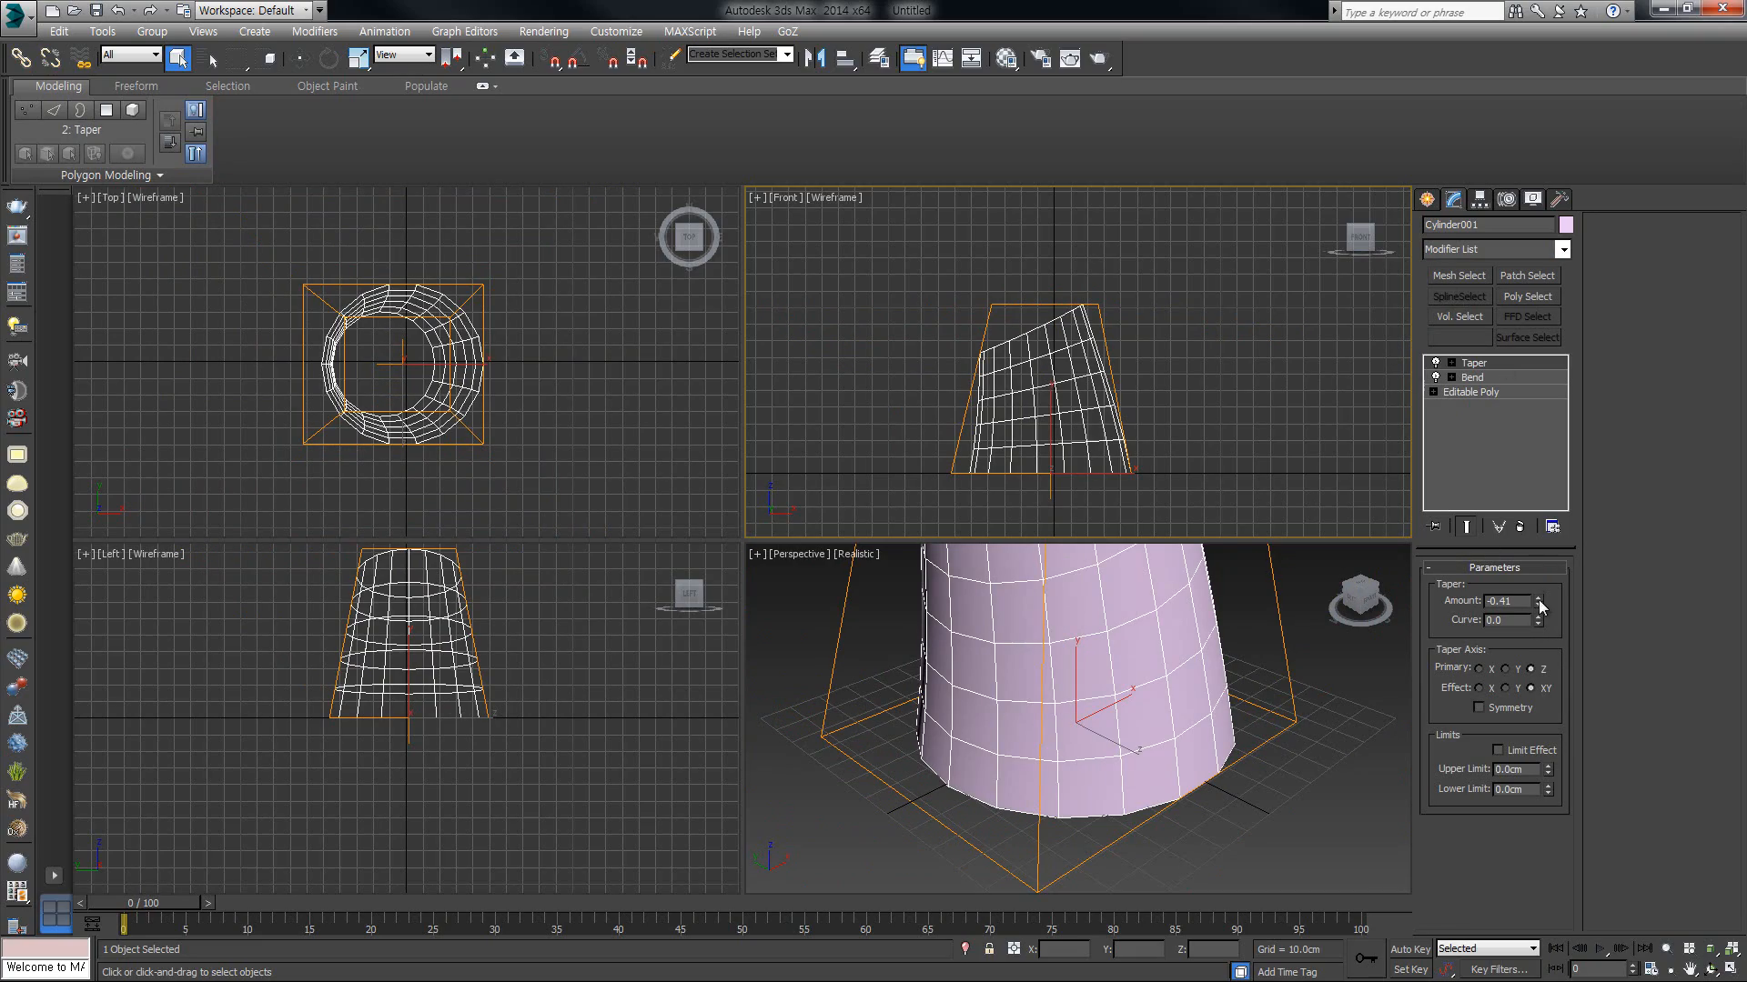
mouse_move(1538, 600)
left_mouse_down()
mouse_move(1544, 467)
mouse_move(1552, 647)
mouse_move(1548, 519)
mouse_move(1548, 602)
left_mouse_up()
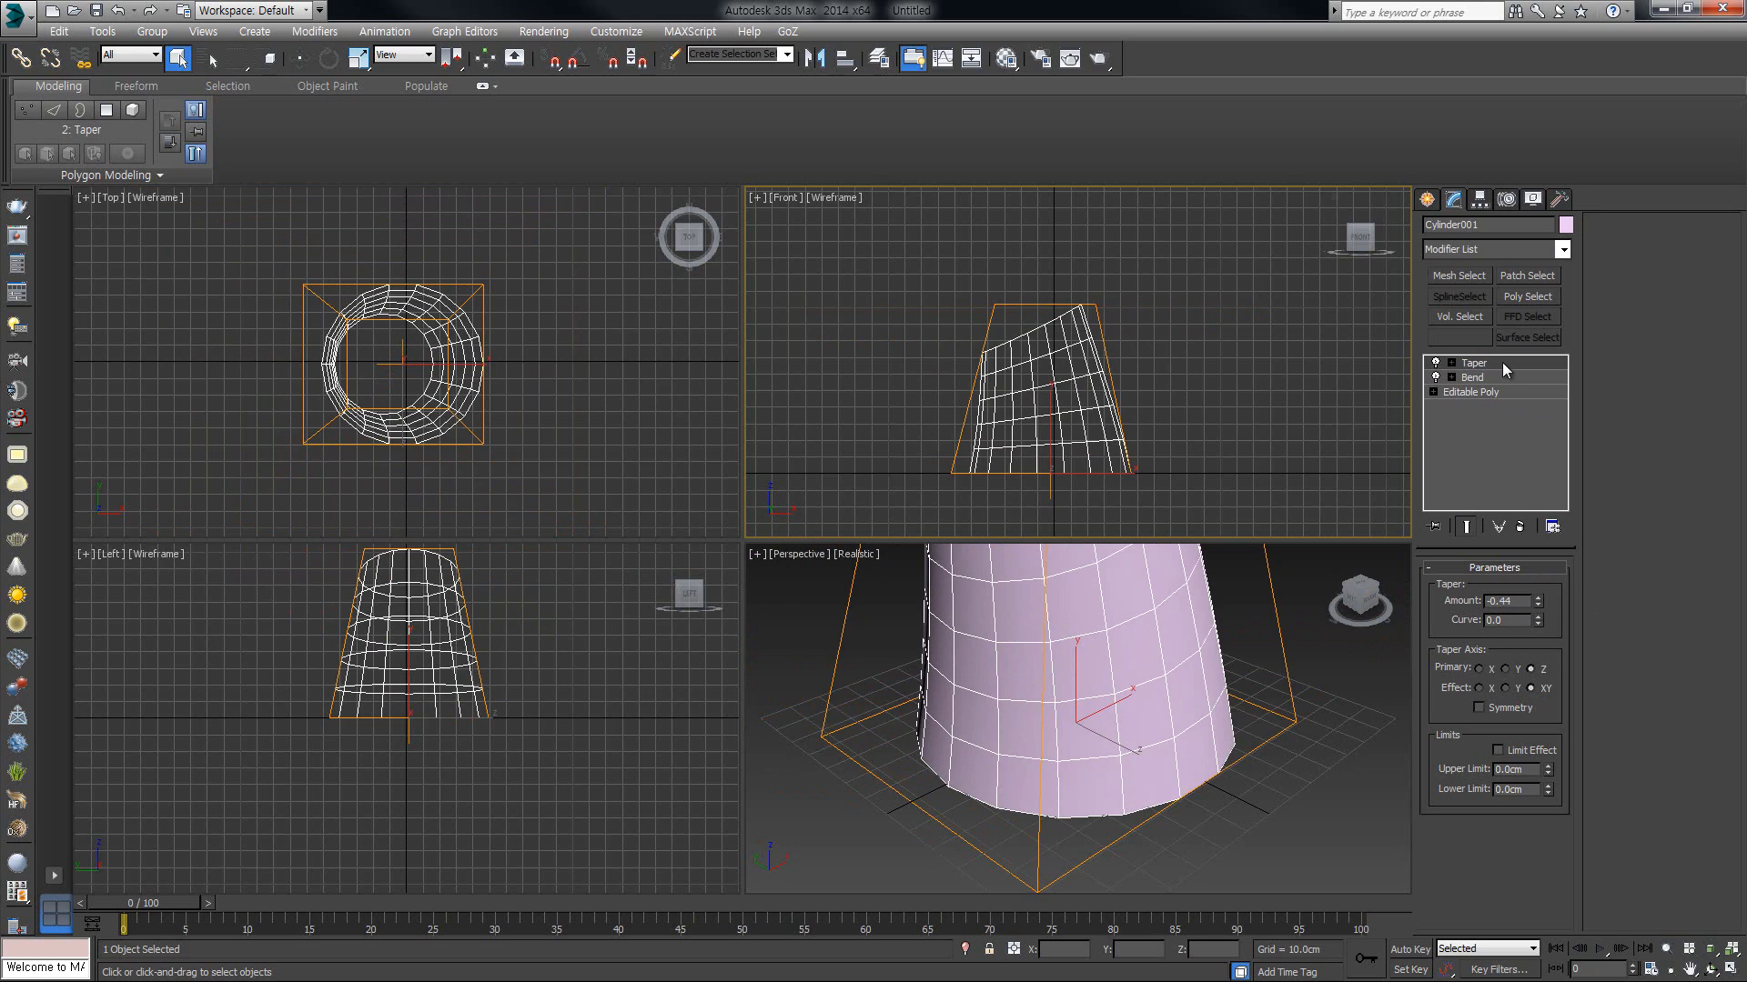
Step: Switch off the Taper and Bend modifiers to compare the original shape, and switch Bend back on
left_click(1436, 363)
left_click(1435, 378)
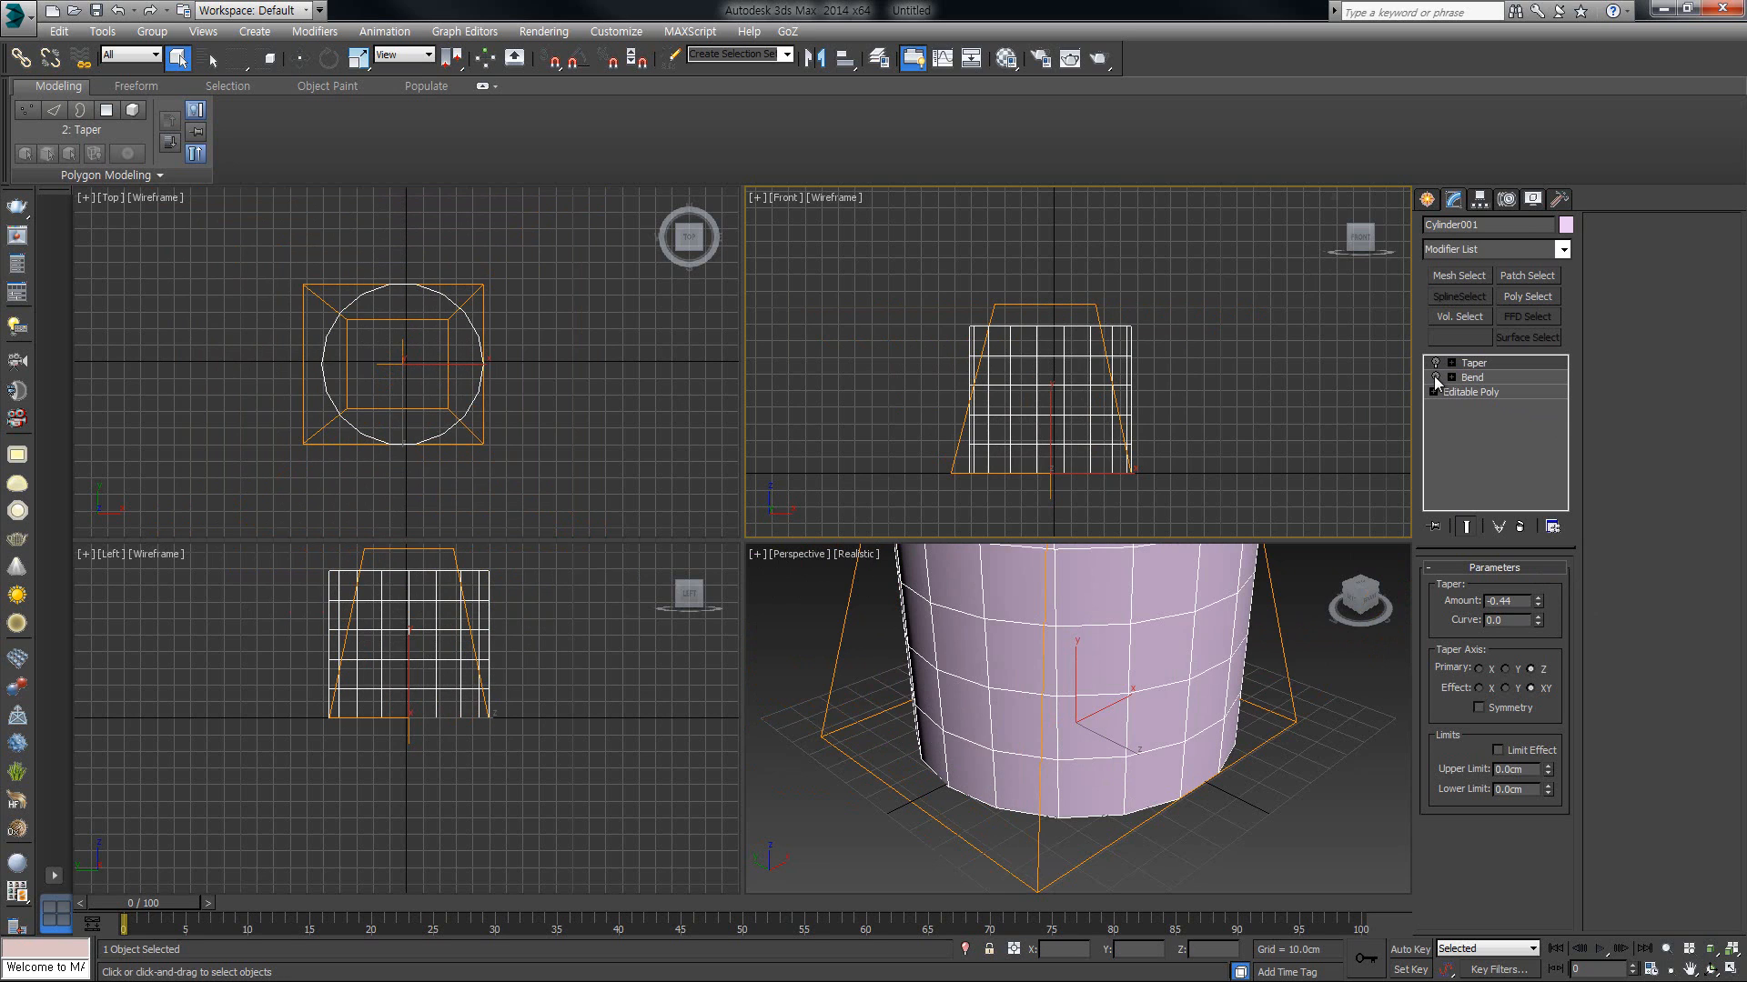
left_click(1436, 378)
Step: Set the Bend modifier's angle to -43
left_click_drag(1537, 607, 1538, 571)
left_click(1518, 379)
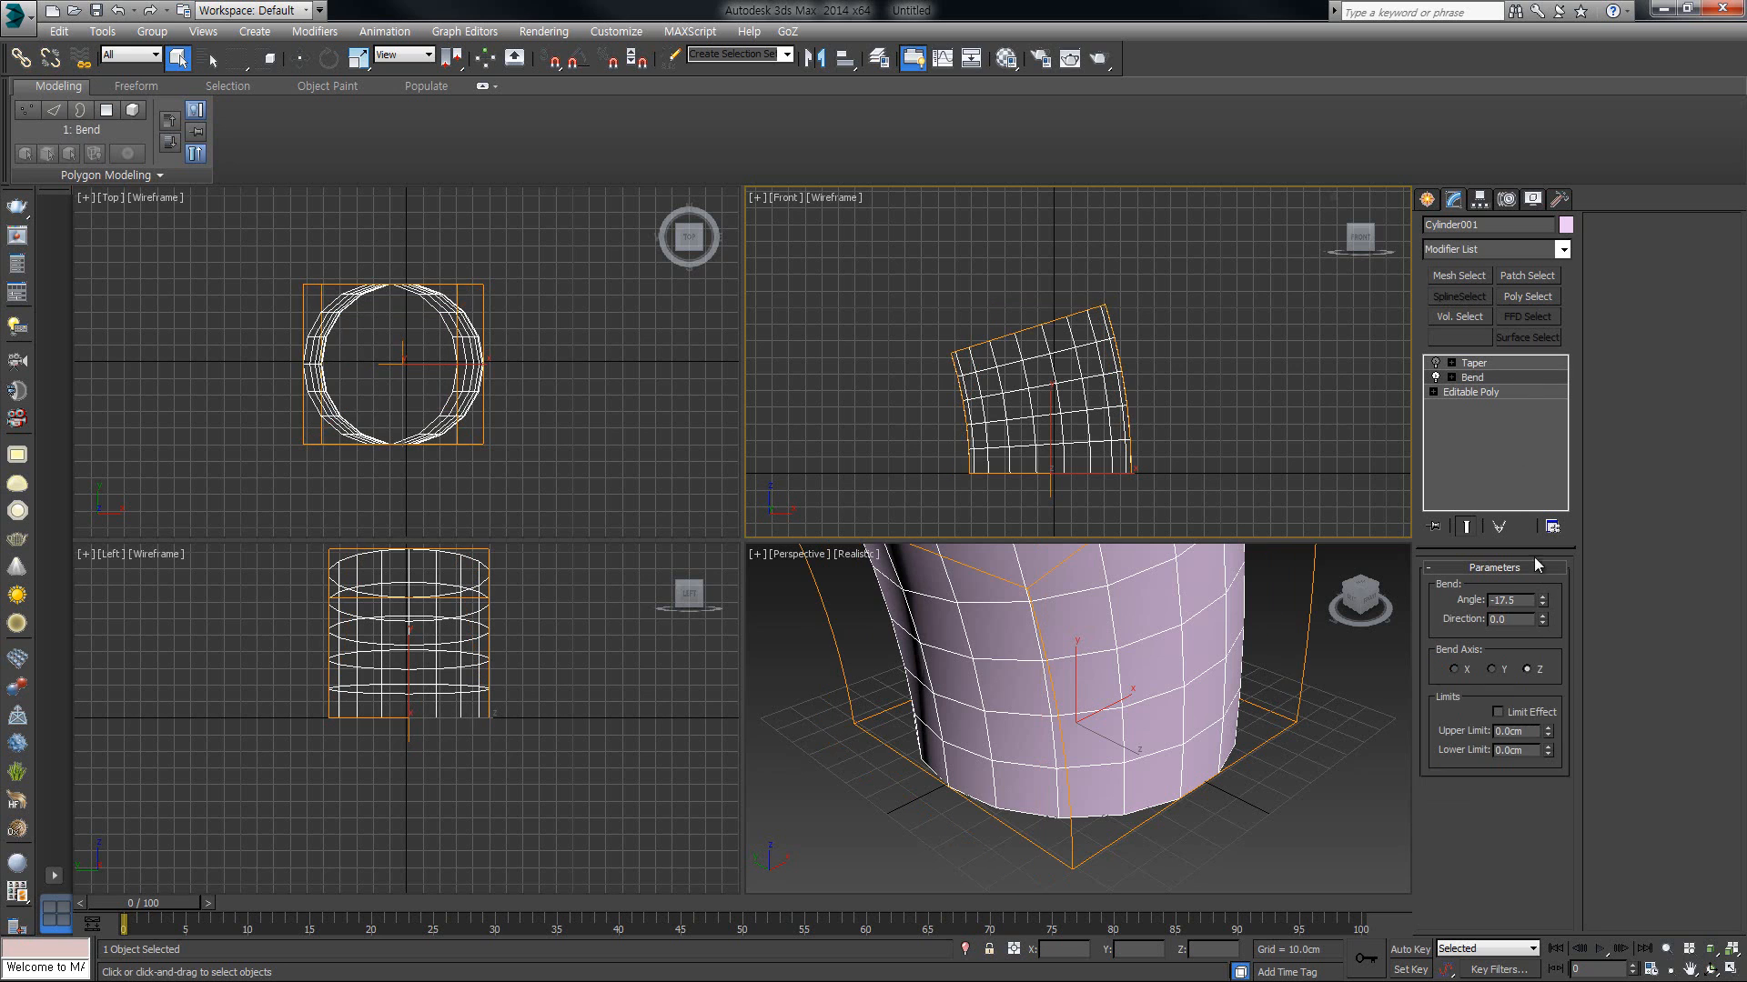
left_click_drag(1543, 602, 1559, 605)
Step: Switch the Taper modifier back on and set its amount to -0.61
left_click(1469, 364)
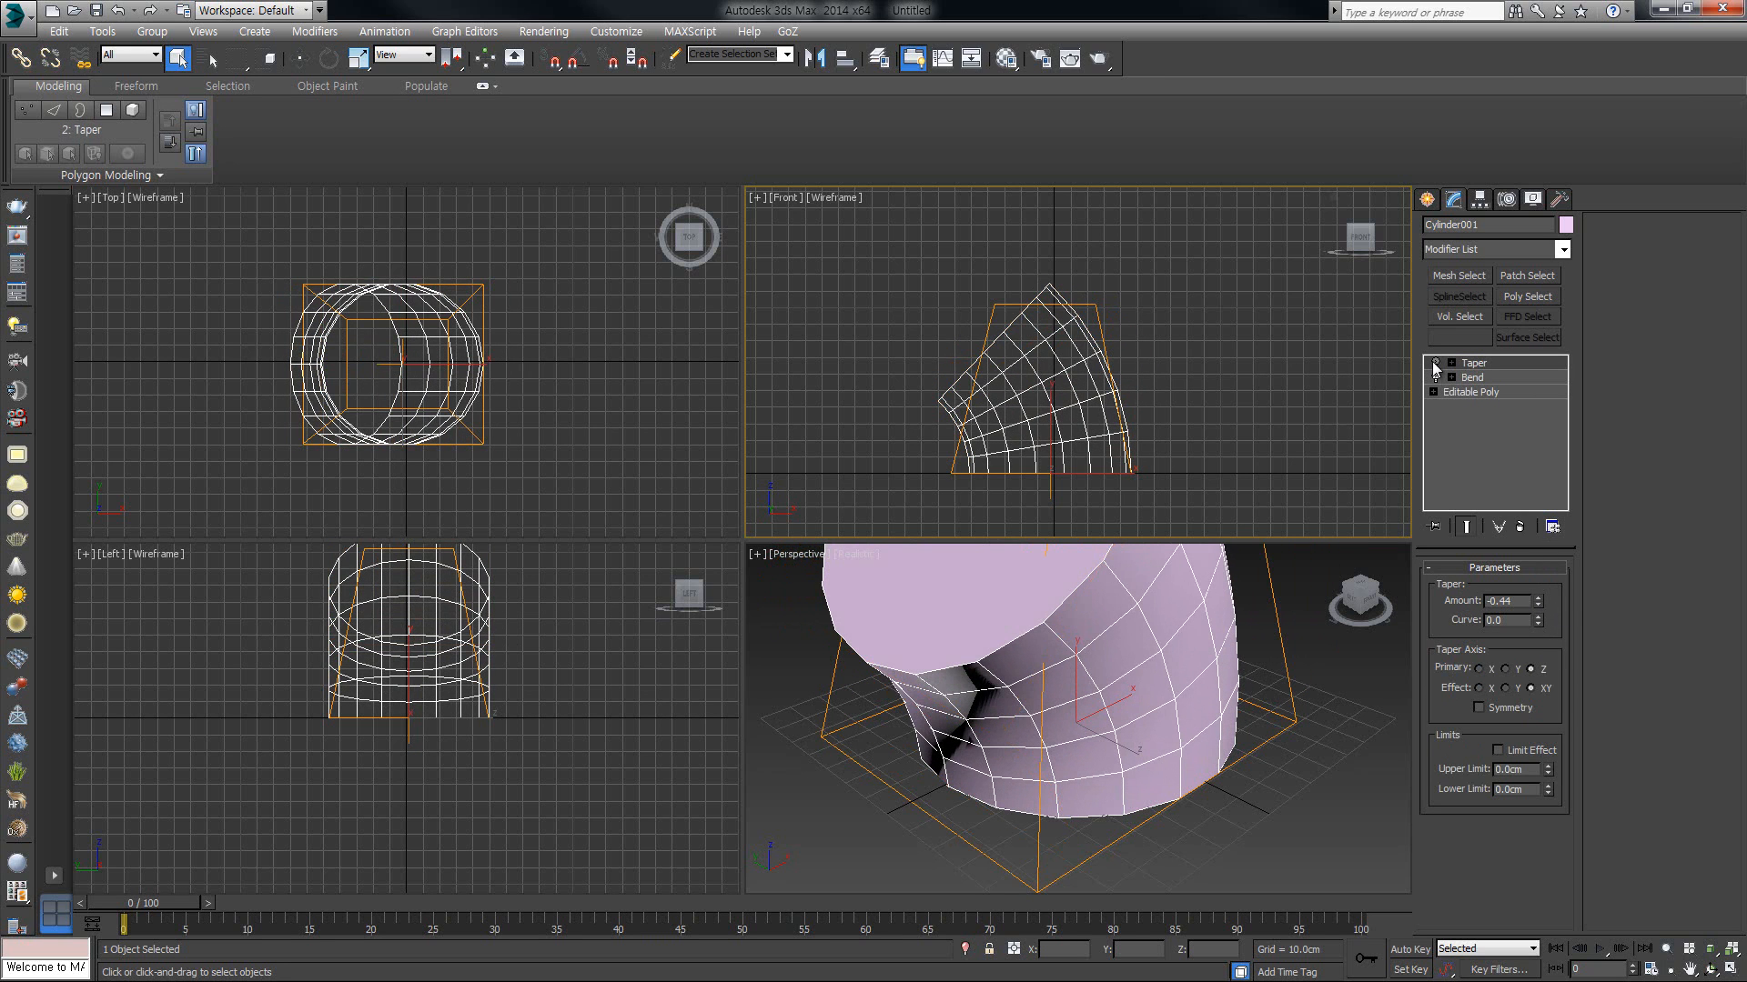
left_click(1435, 363)
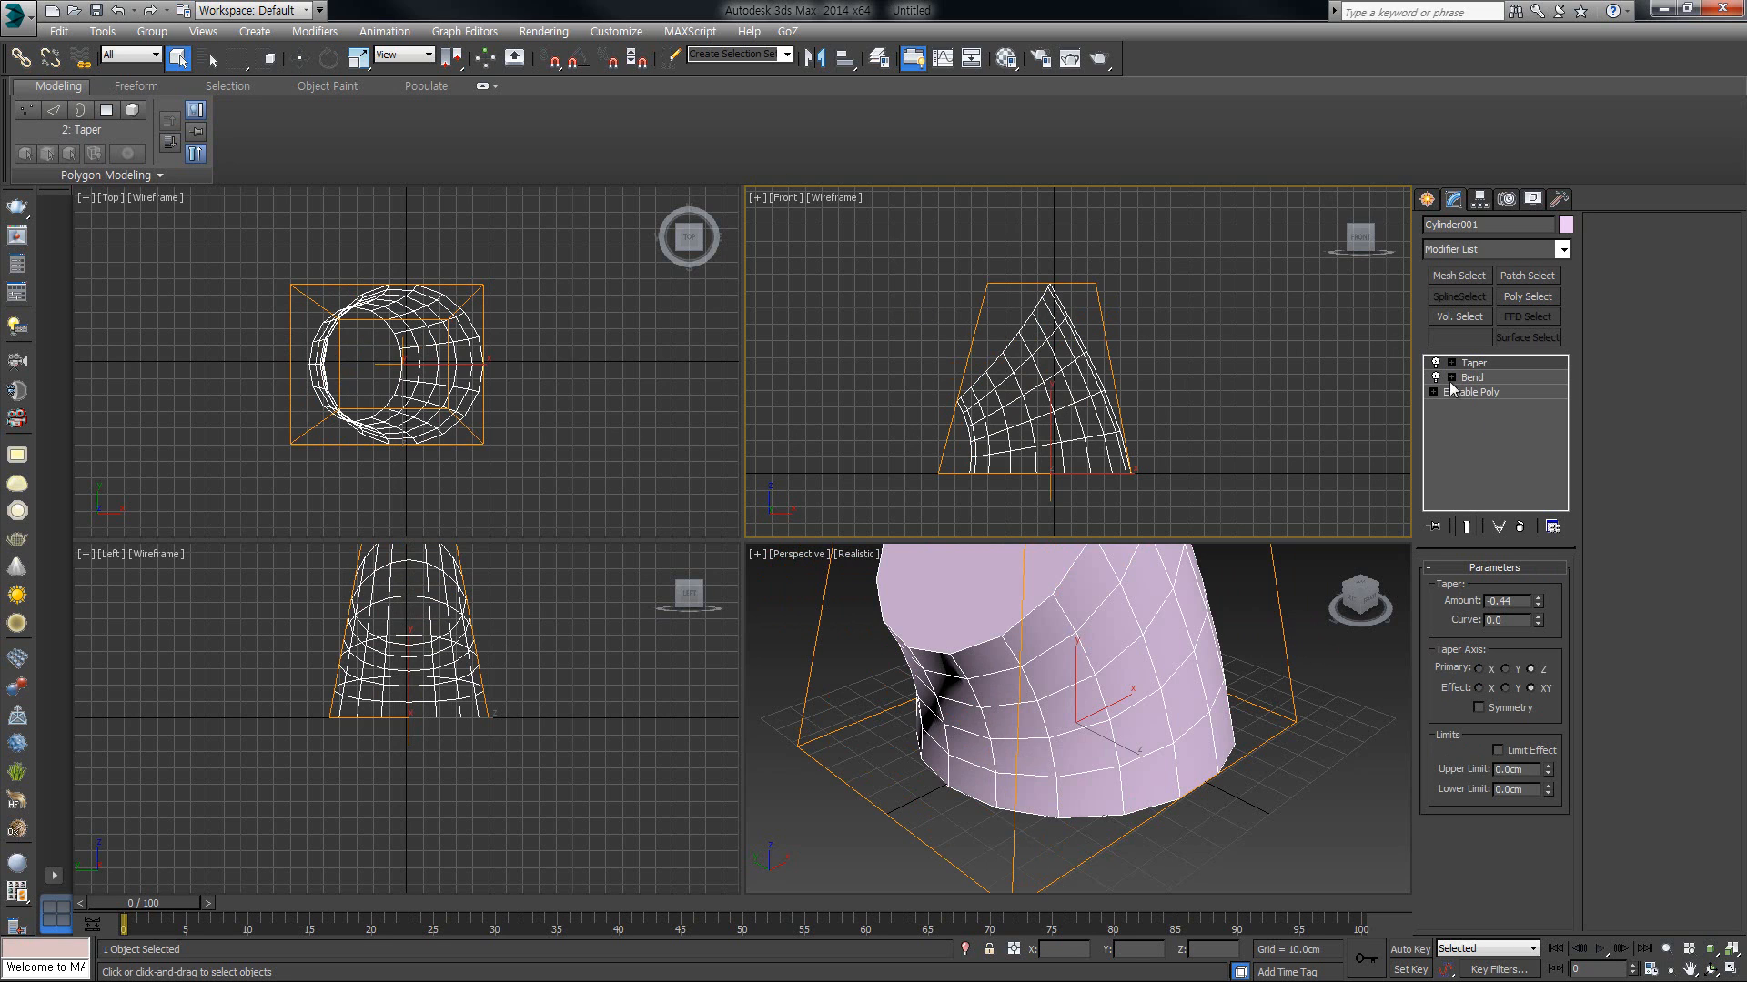
mouse_move(1537, 603)
left_mouse_down()
mouse_move(1538, 636)
mouse_move(1535, 615)
left_mouse_up()
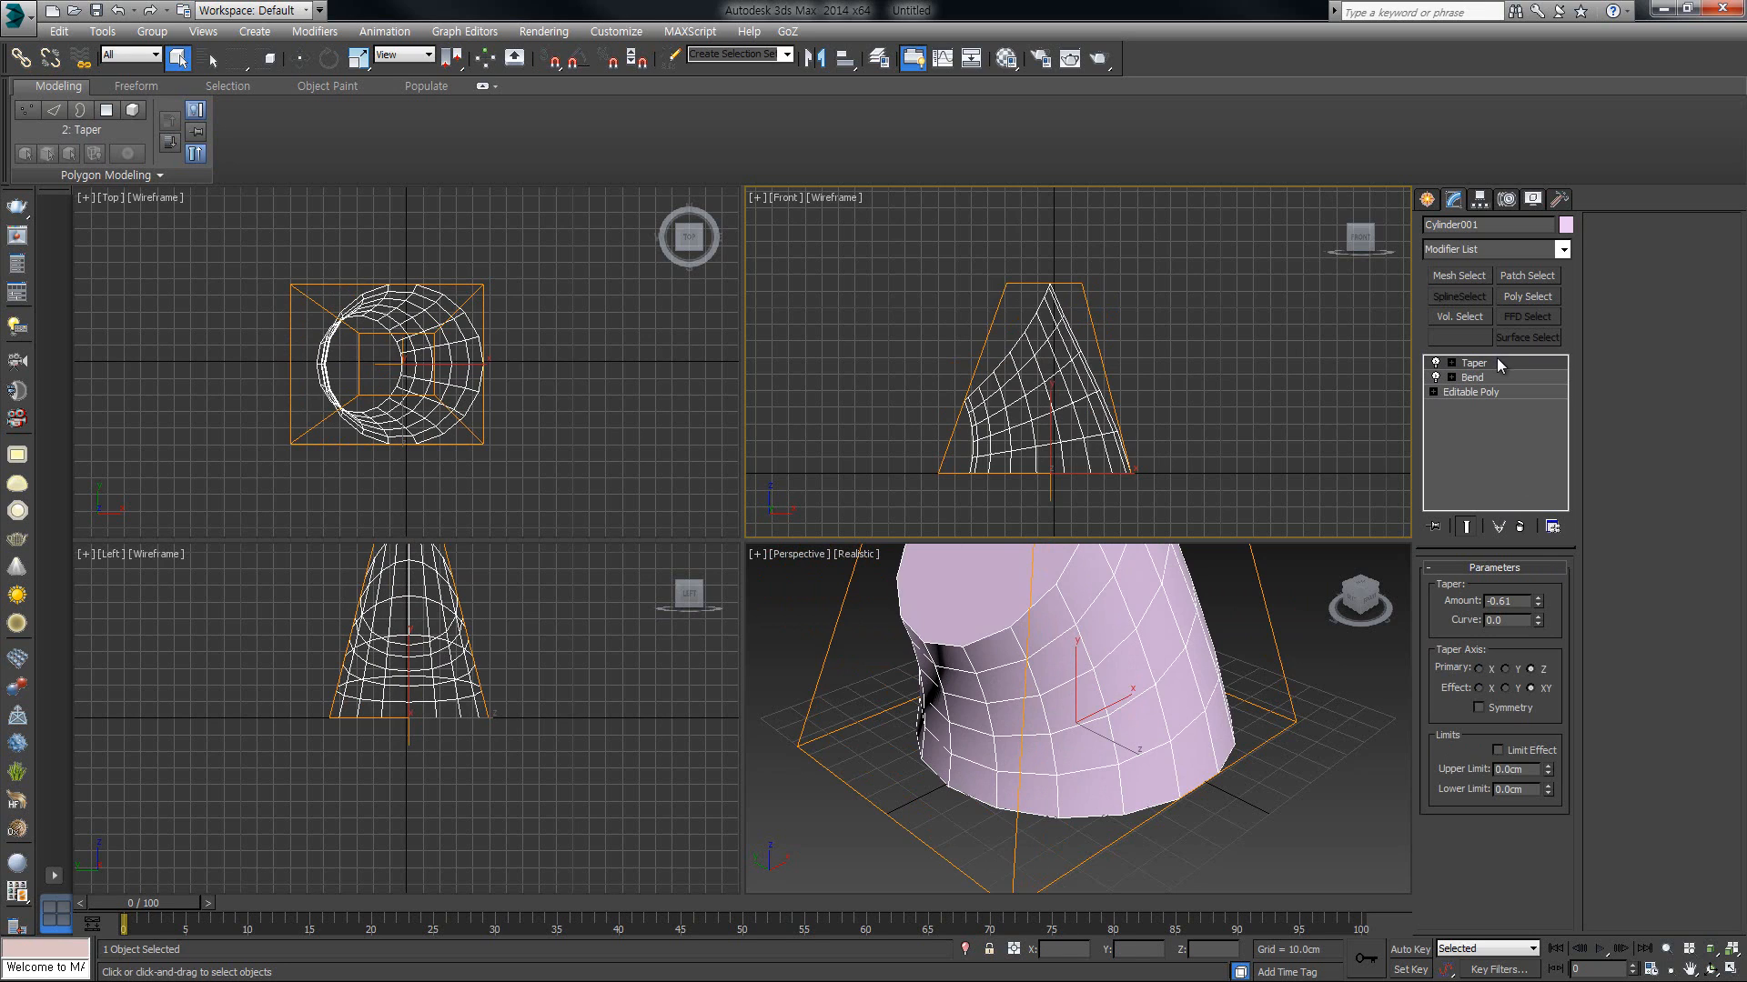
Step: Move Taper below Bend in the modifier stack and toggle Bend off and on to compare the shape
left_click_drag(1498, 362, 1450, 372)
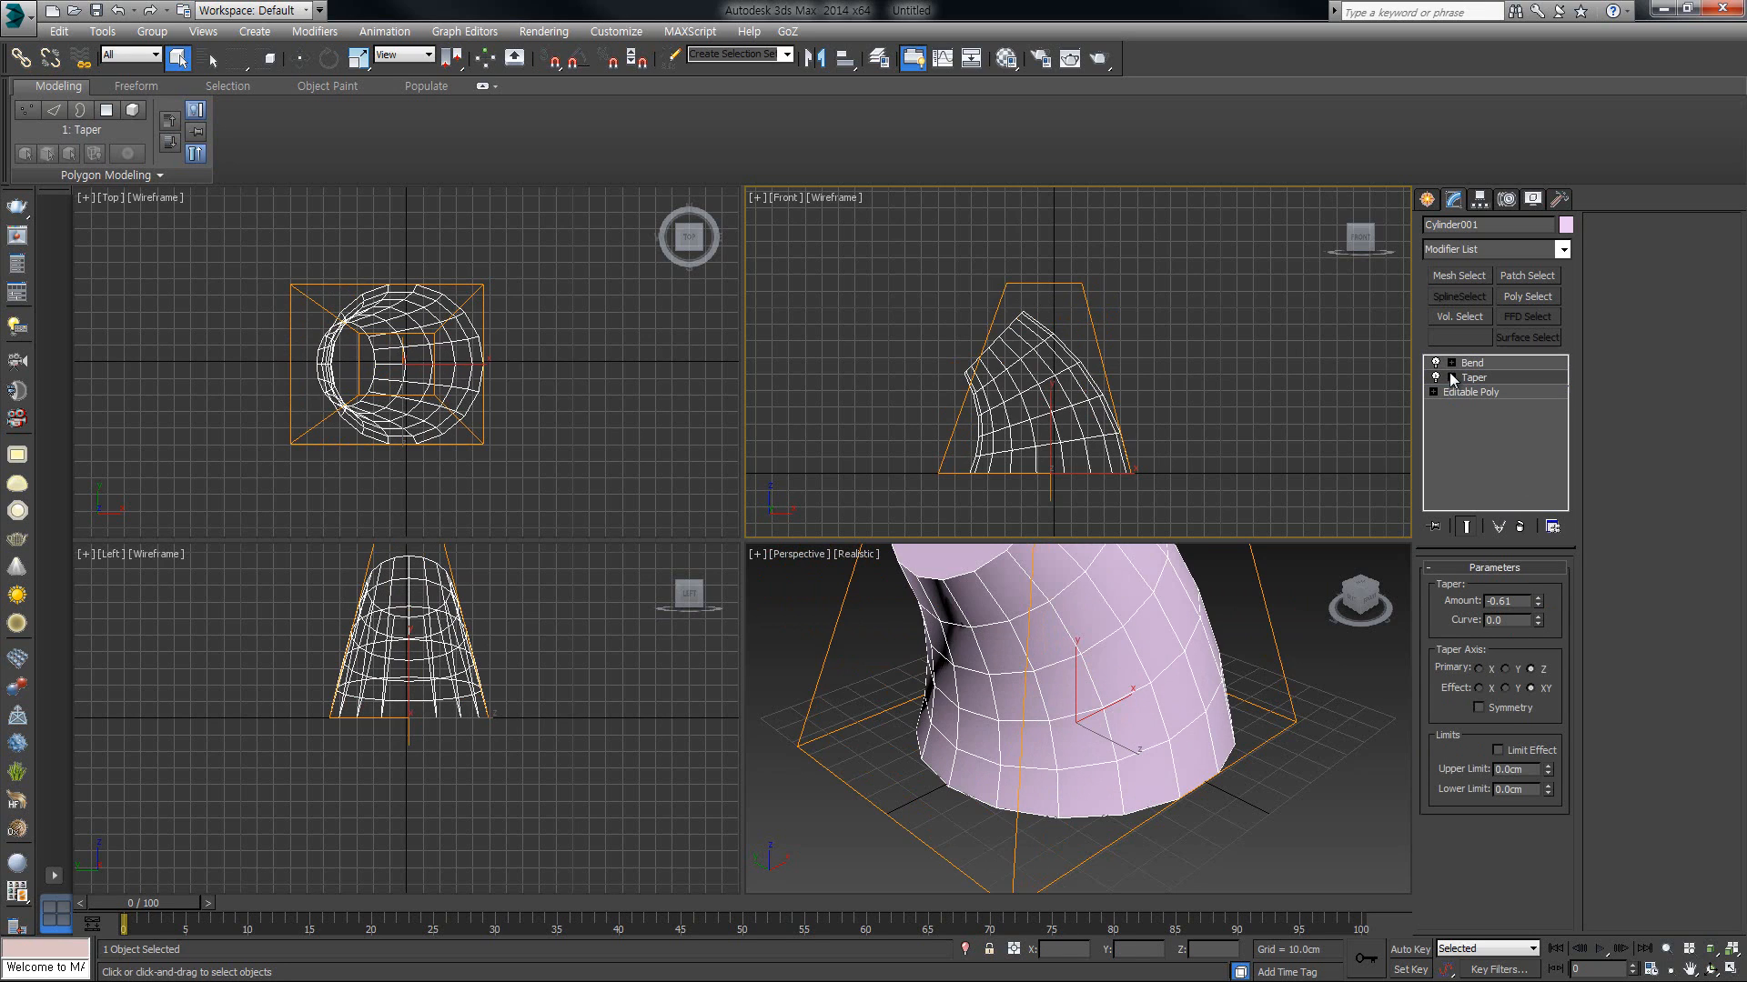
left_click(1435, 362)
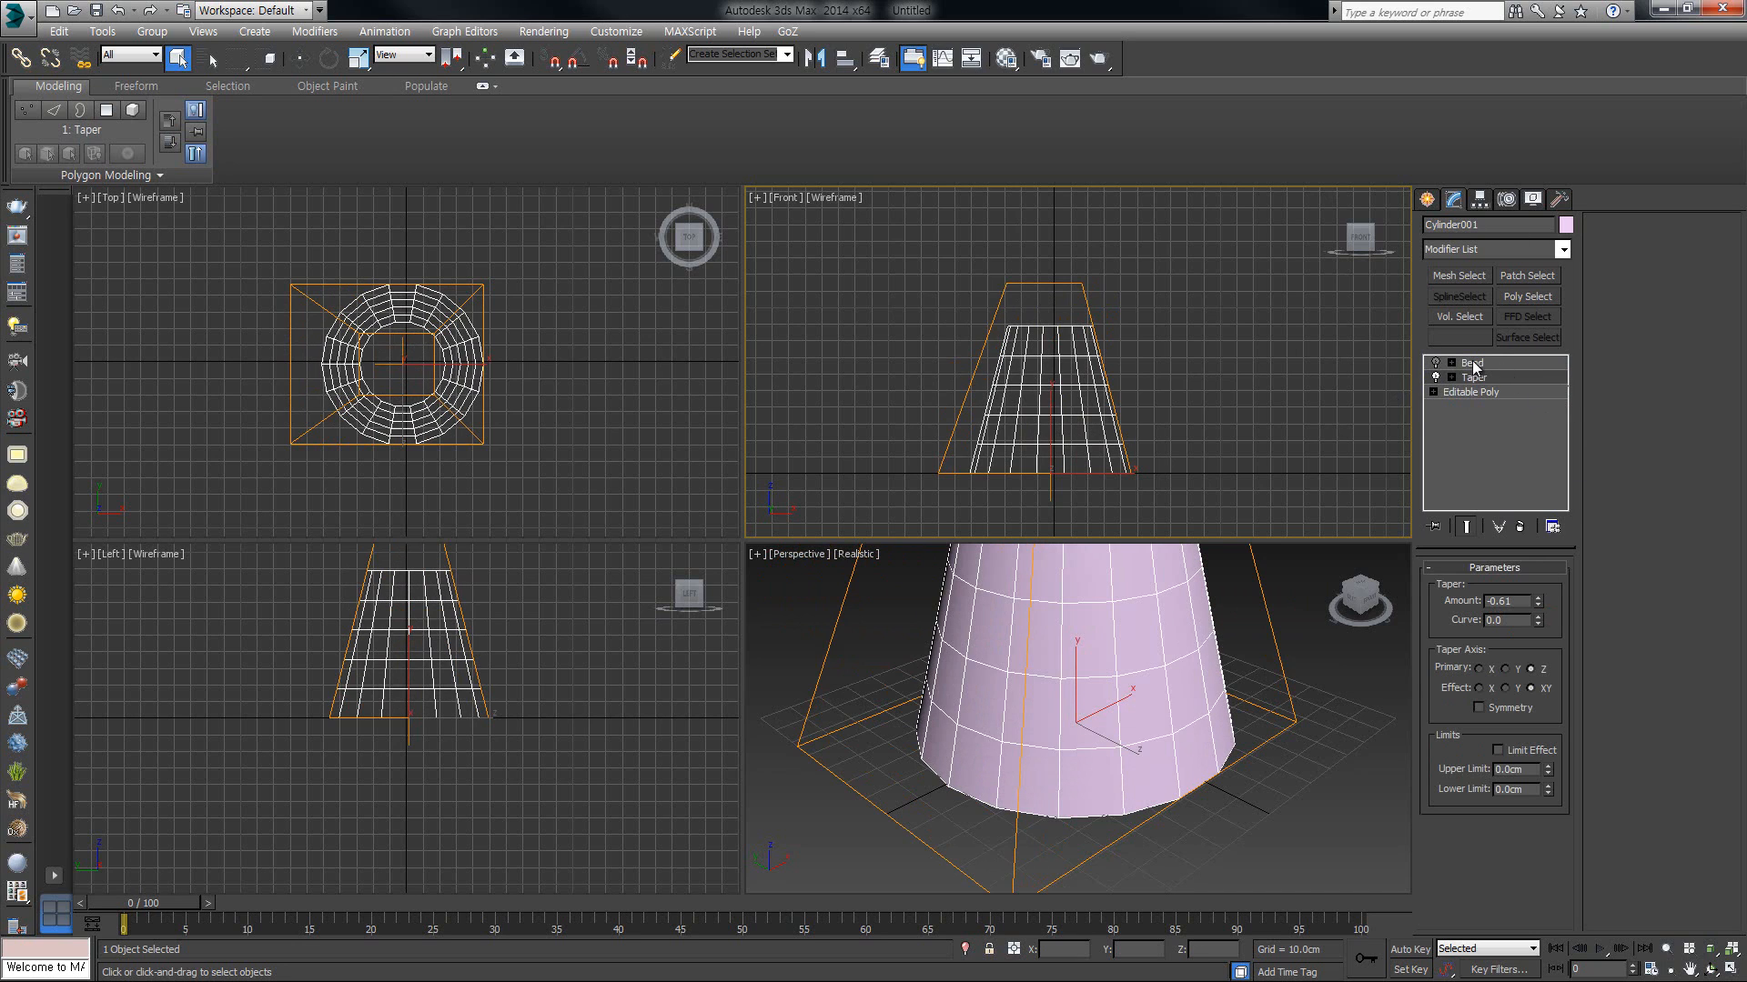
left_click(1436, 362)
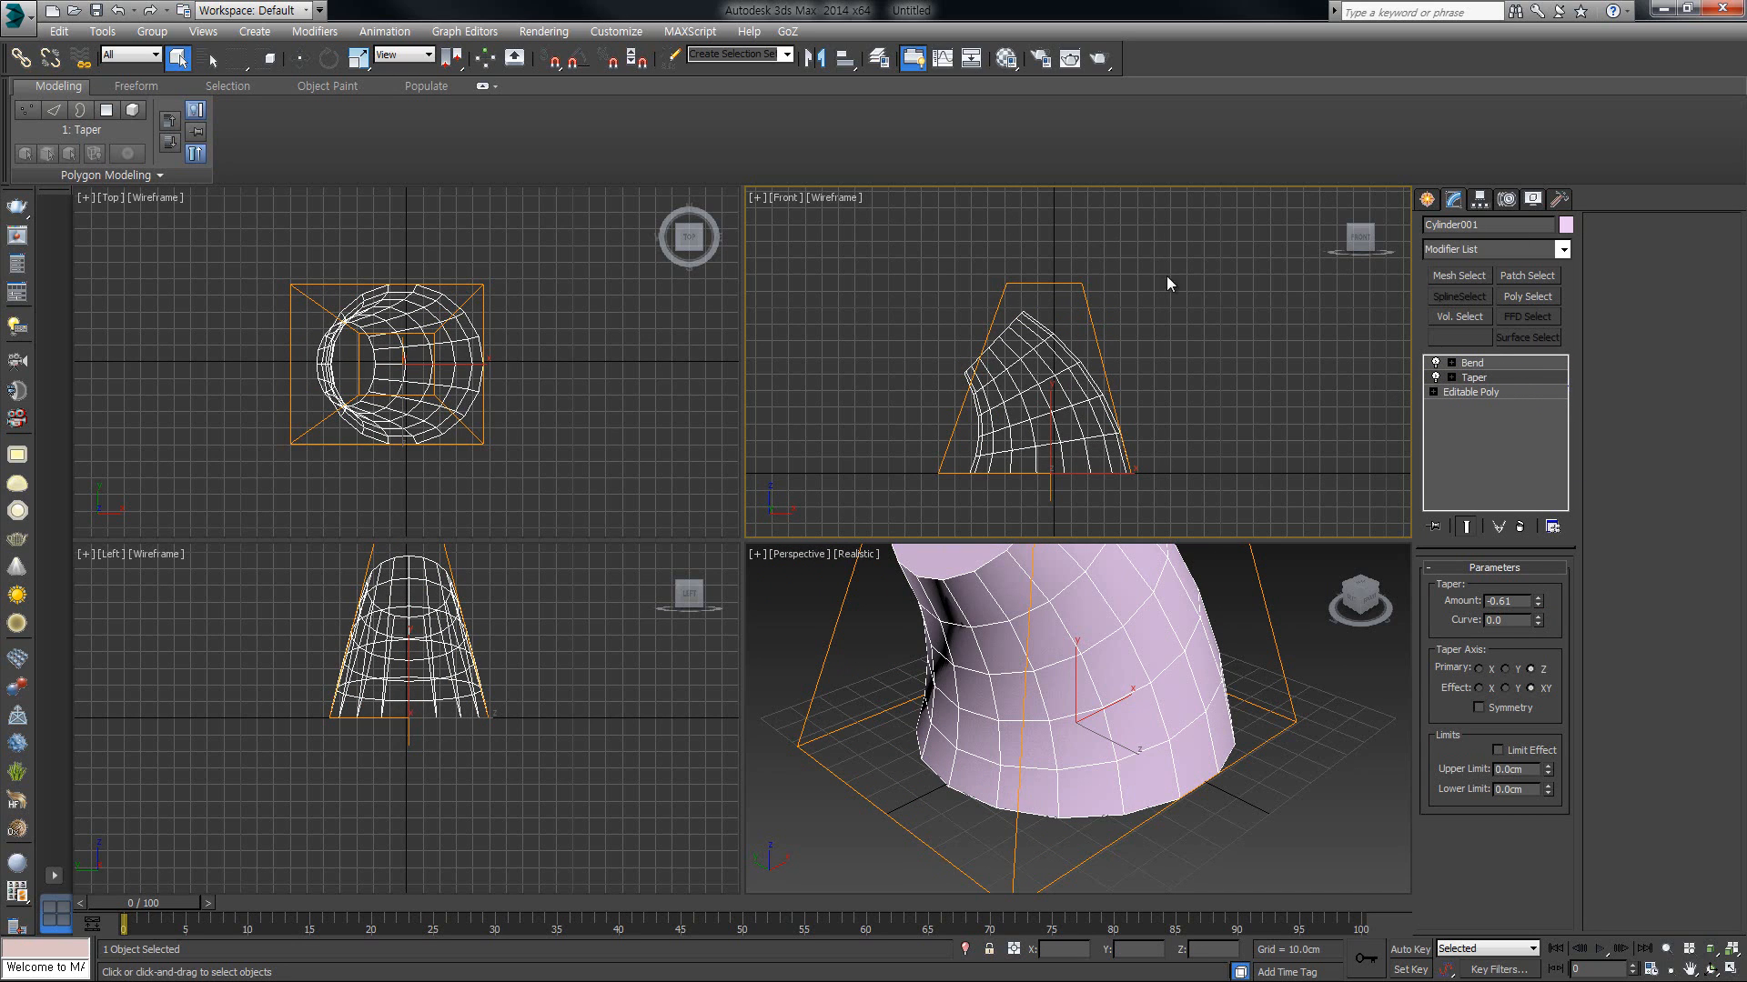
Step: Set the angle of the Bend modifier above the Taper to -79.5
left_click(1512, 376)
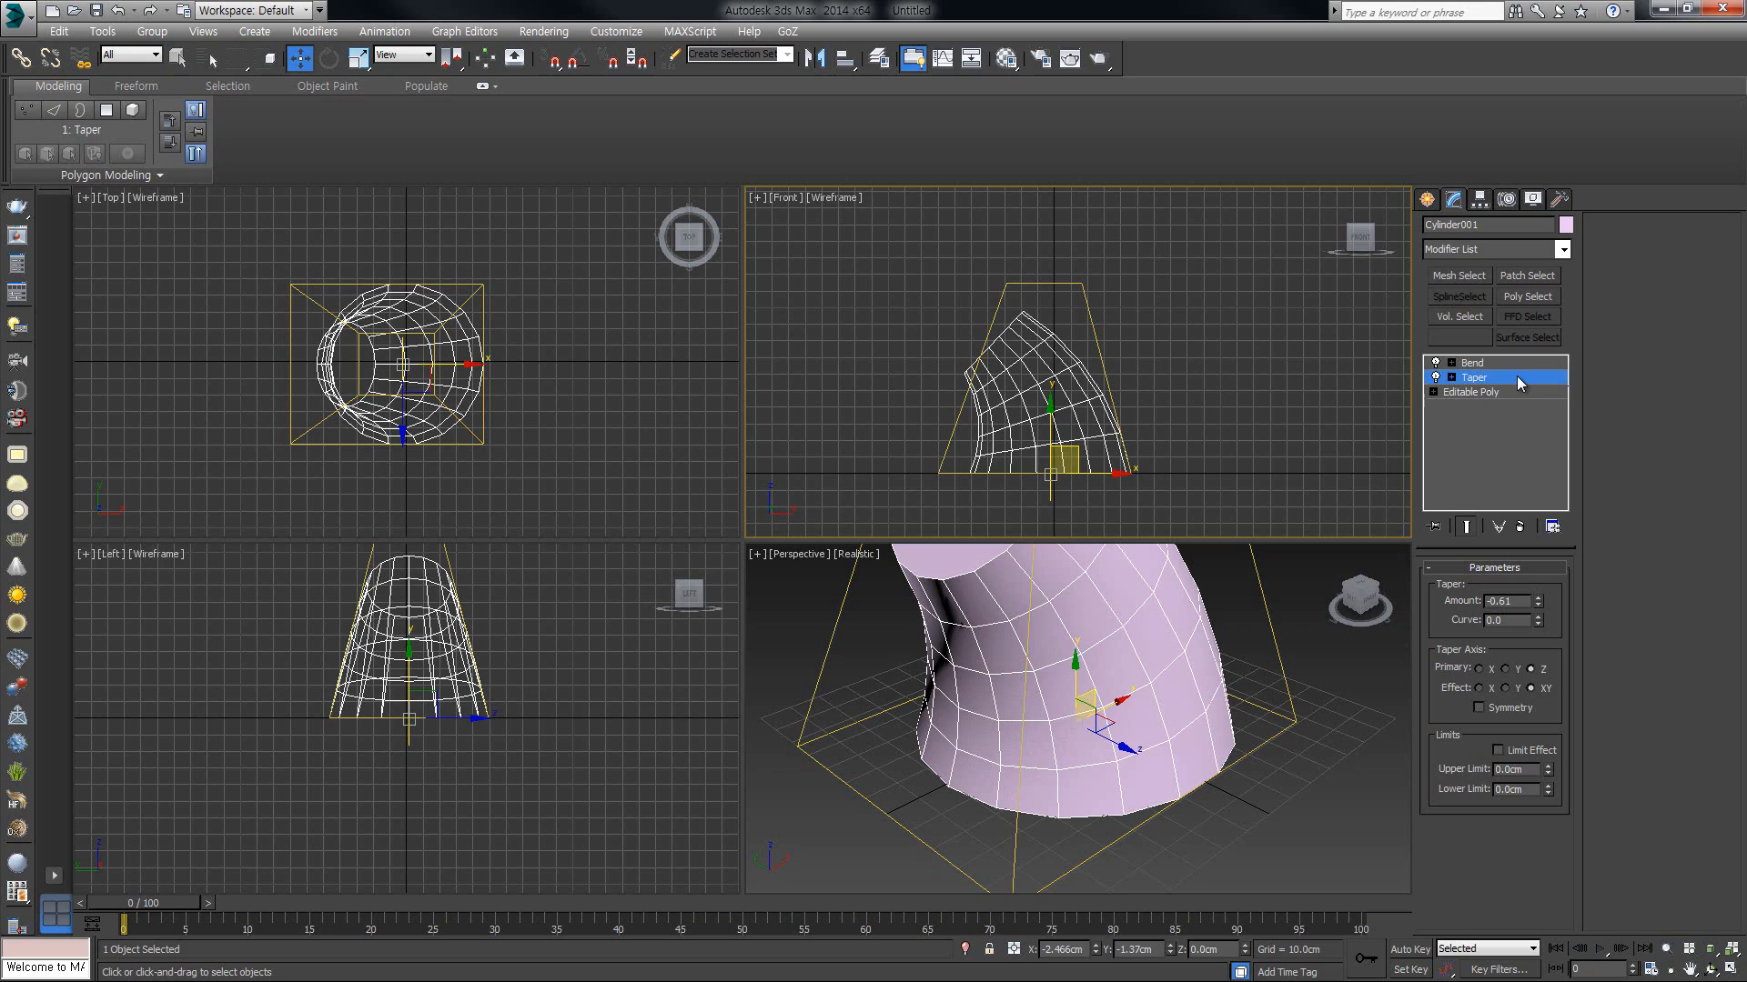
left_click(1514, 363)
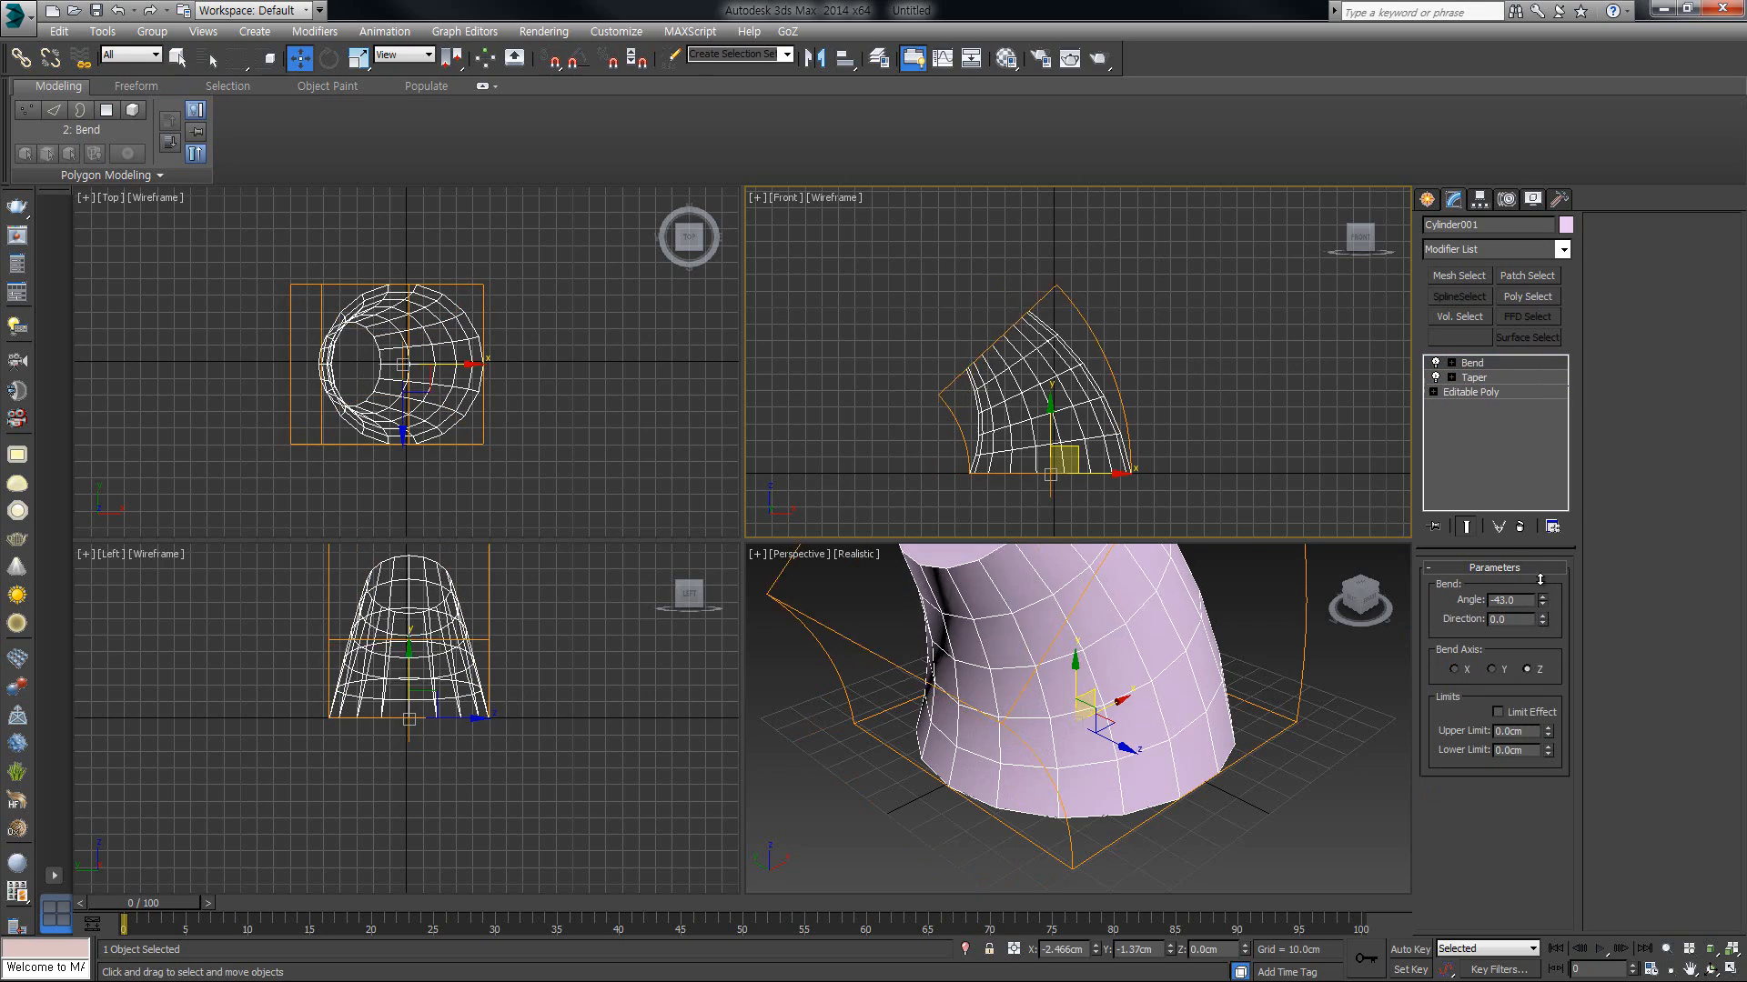
left_click_drag(1540, 580, 1388, 559)
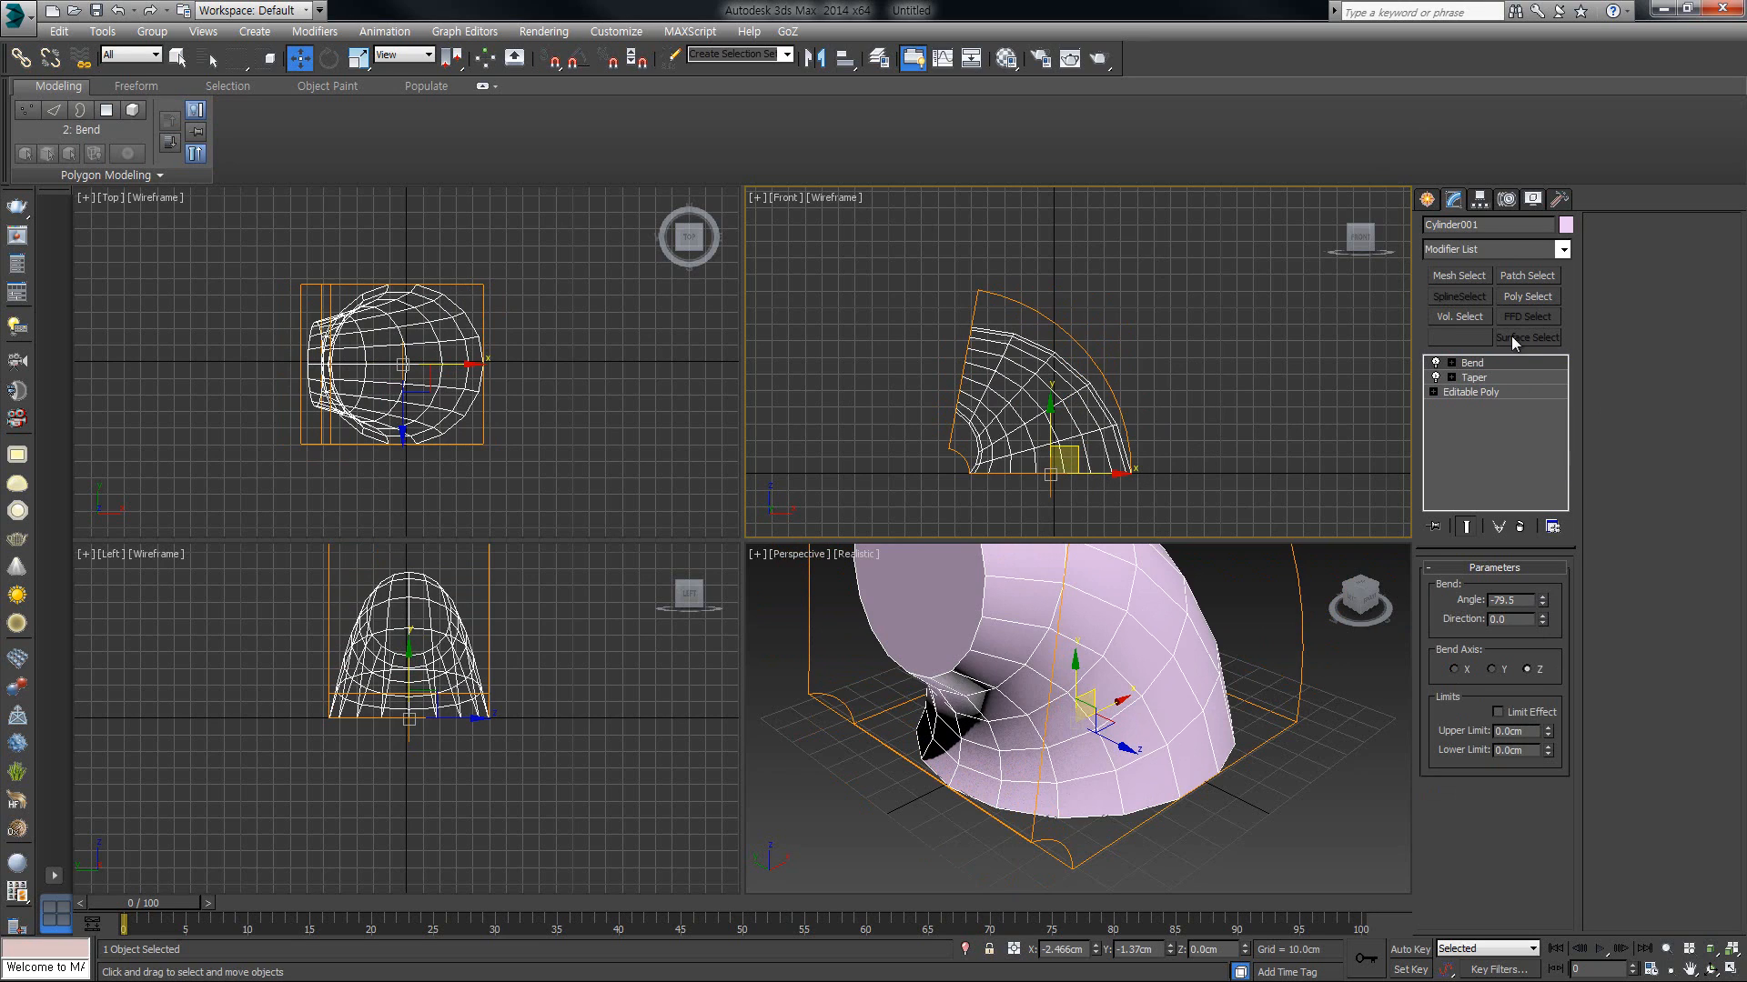
Step: Add an Edit Poly modifier on top of the stack and enter polygon editing
left_click(1511, 247)
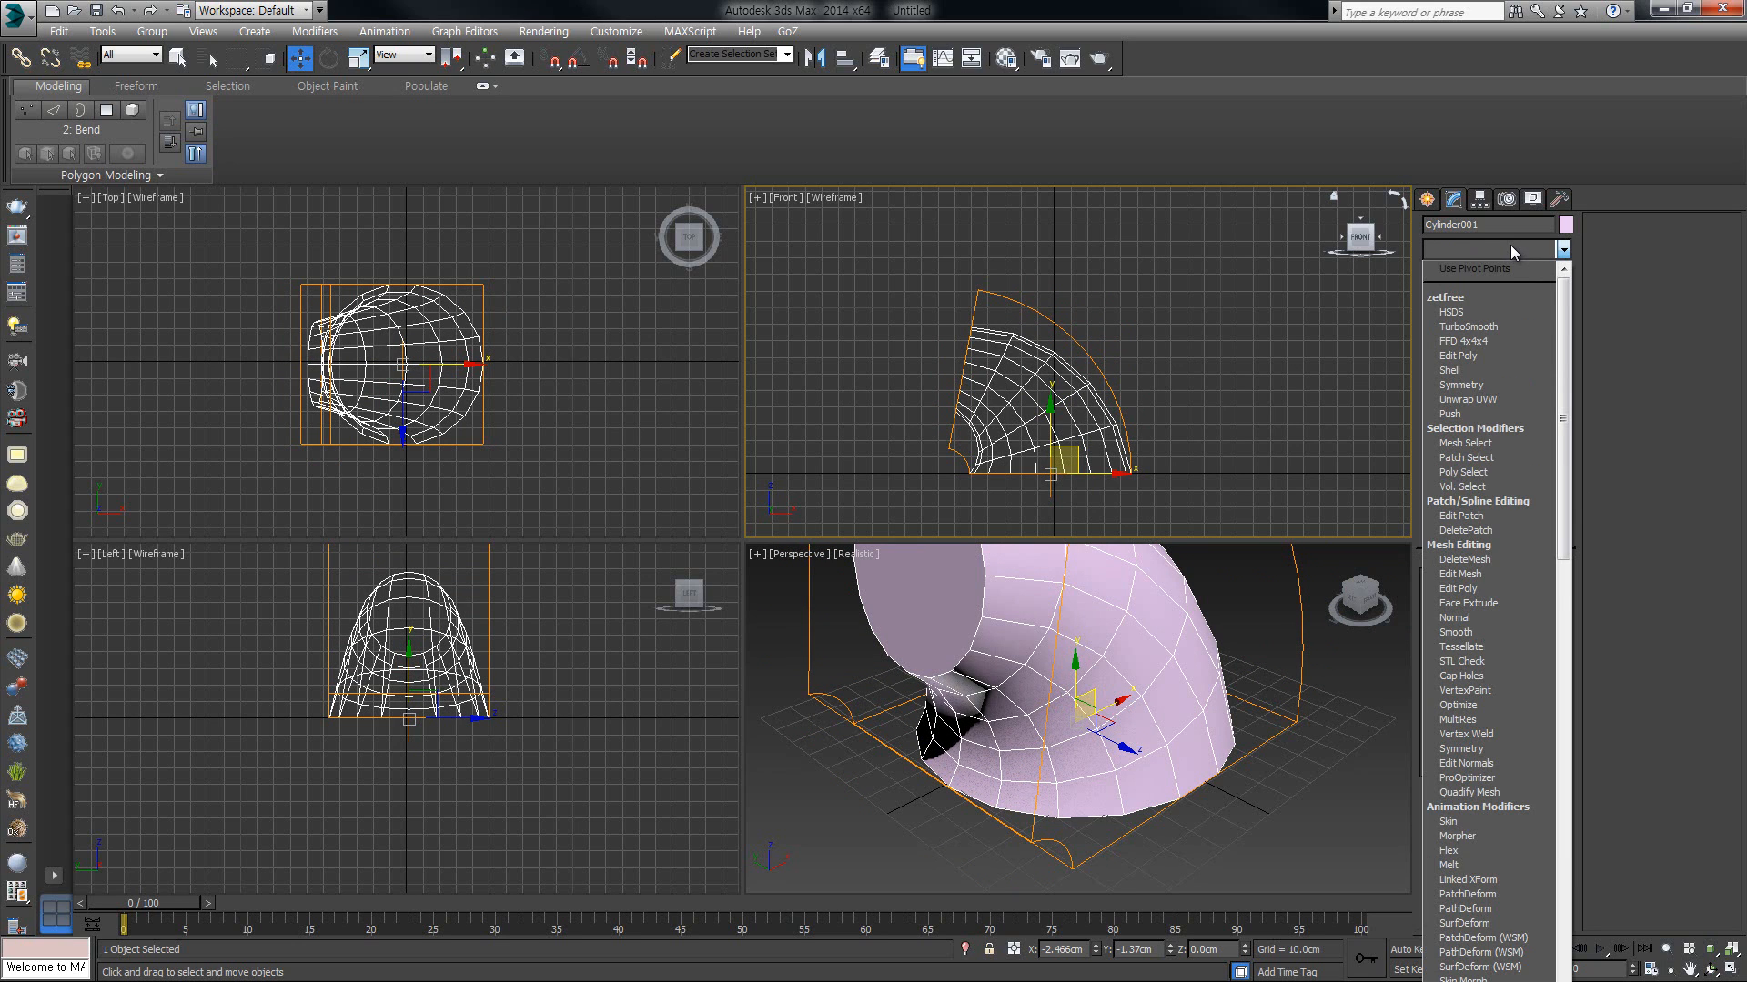
left_click(1499, 269)
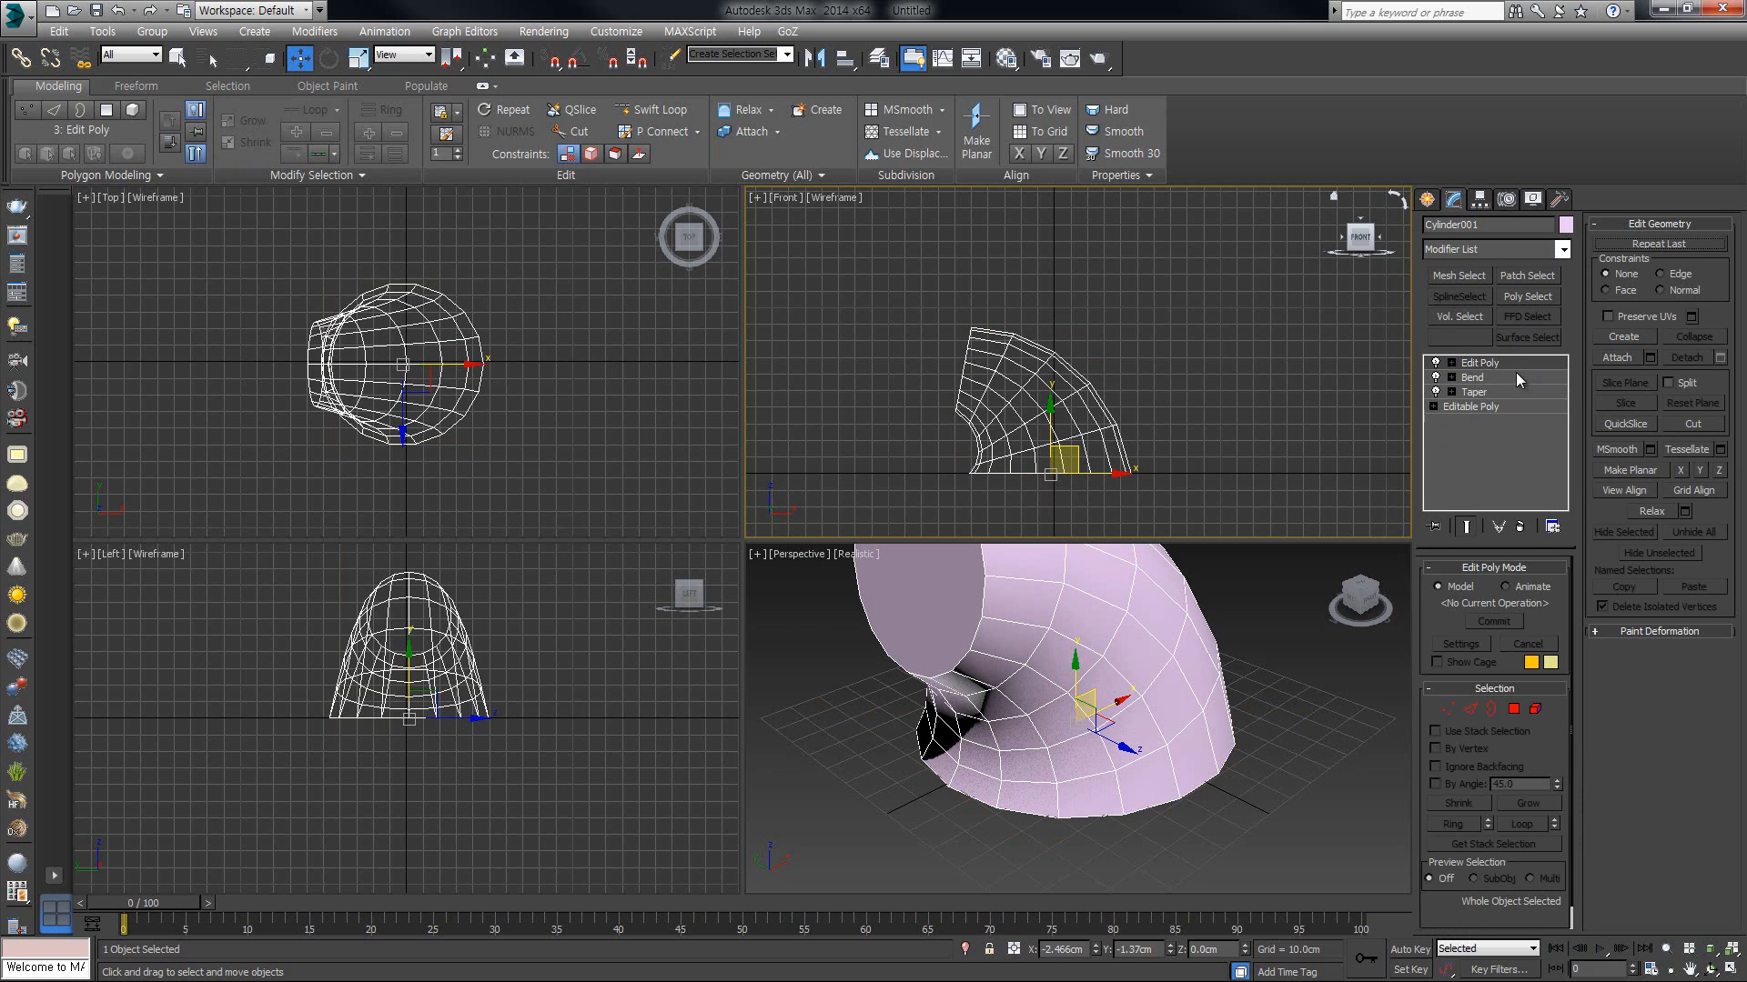
left_click(1513, 709)
Step: Extrude the cap polygon at the narrow end of the bent cylinder outward into a straight tube
right_click(1023, 659)
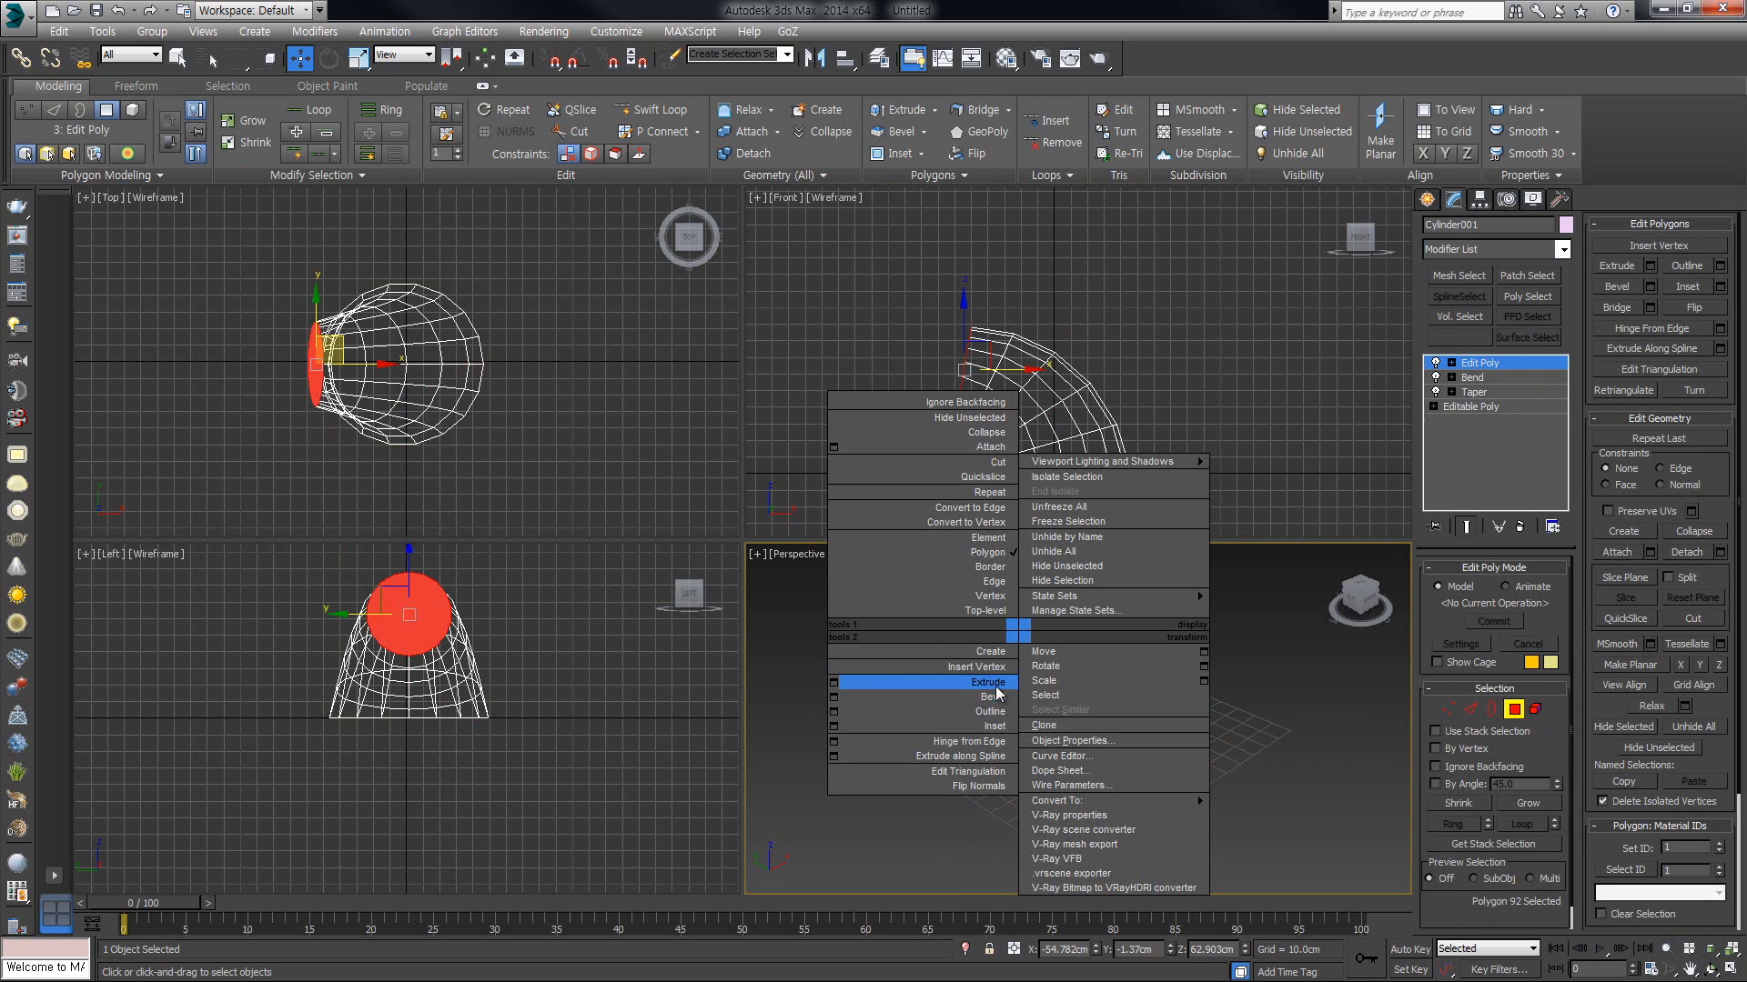
left_click(975, 684)
left_click_drag(973, 684, 990, 528)
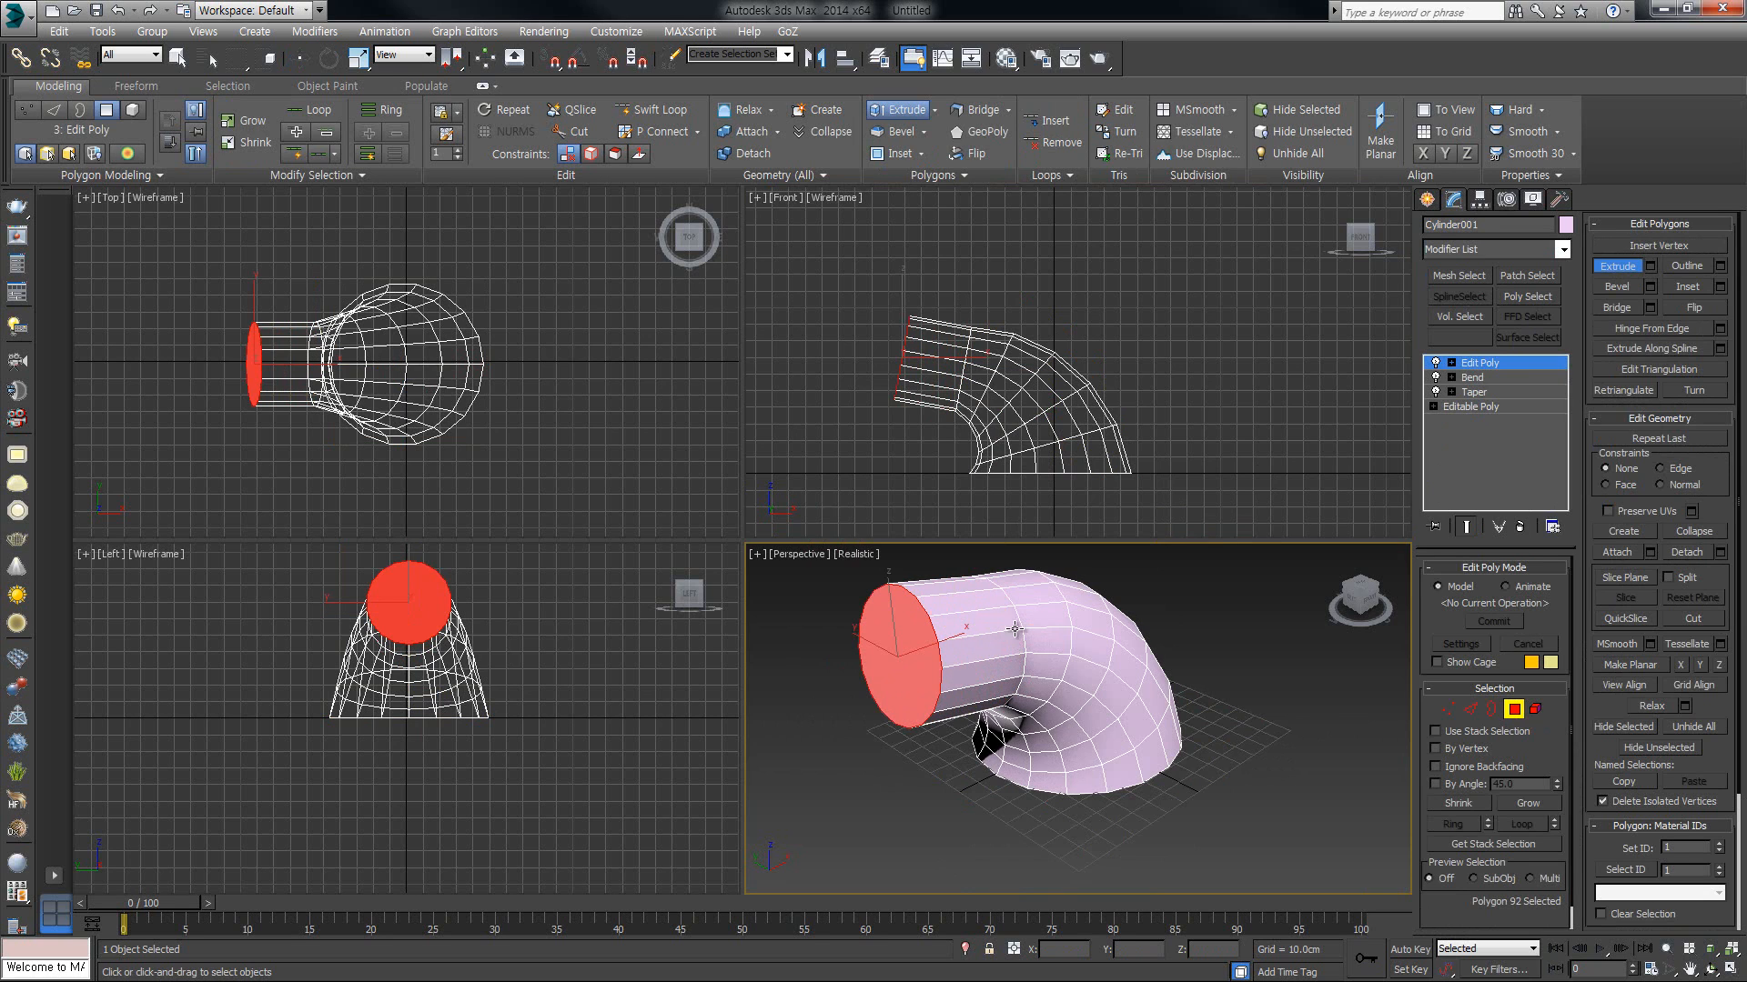
Step: Extrude the tube's end cap polygon outward by a second, shorter segment
middle_click_drag(1071, 661, 1201, 700)
left_click(1710, 969)
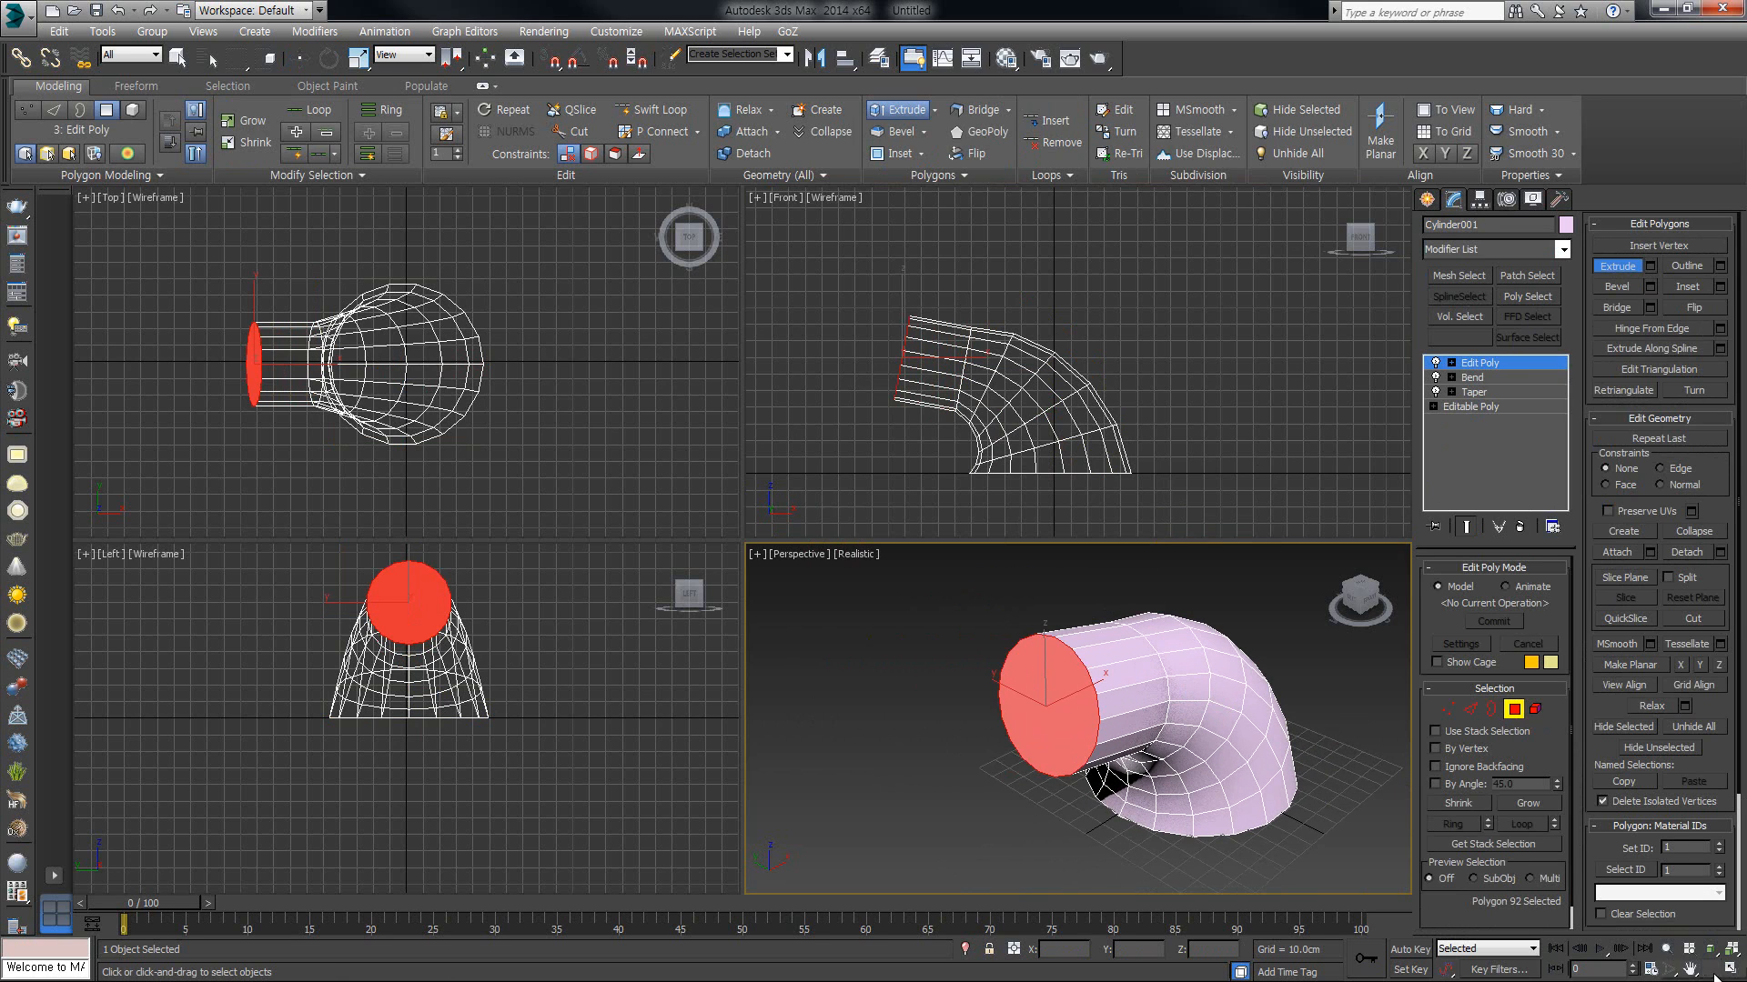
left_click_drag(1112, 724, 1092, 682)
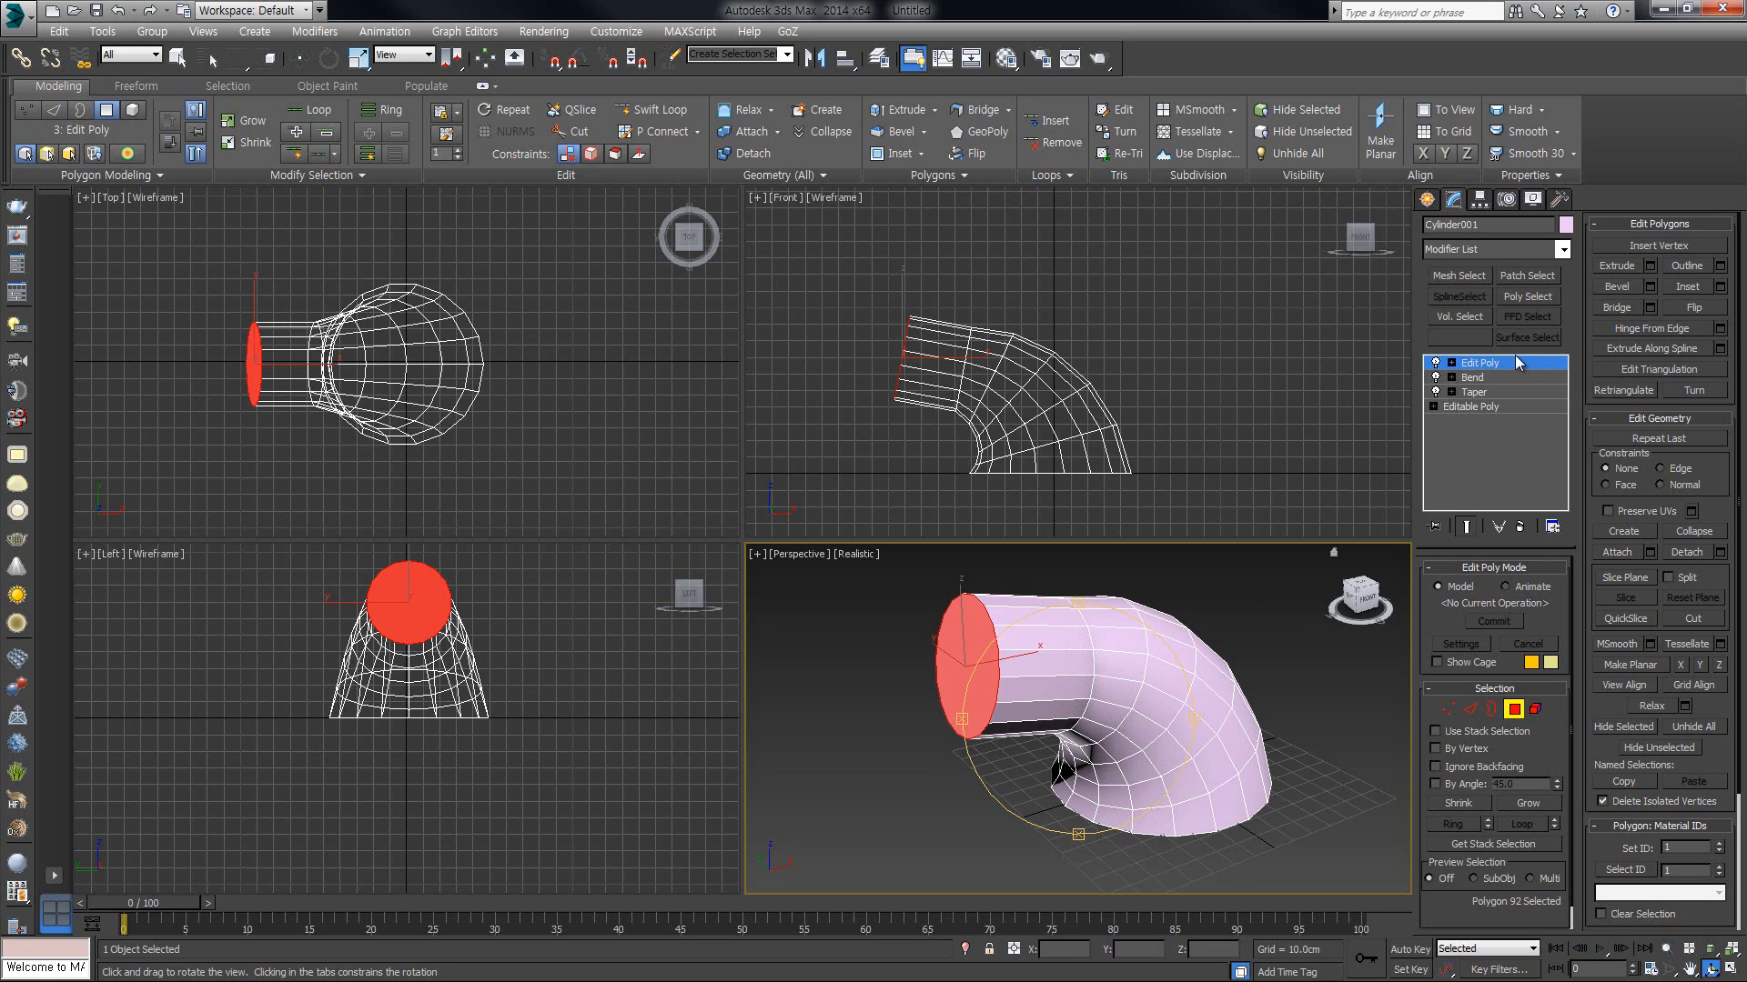
key("shift+e")
left_click_drag(972, 639, 975, 564)
key("w")
right_click(932, 678)
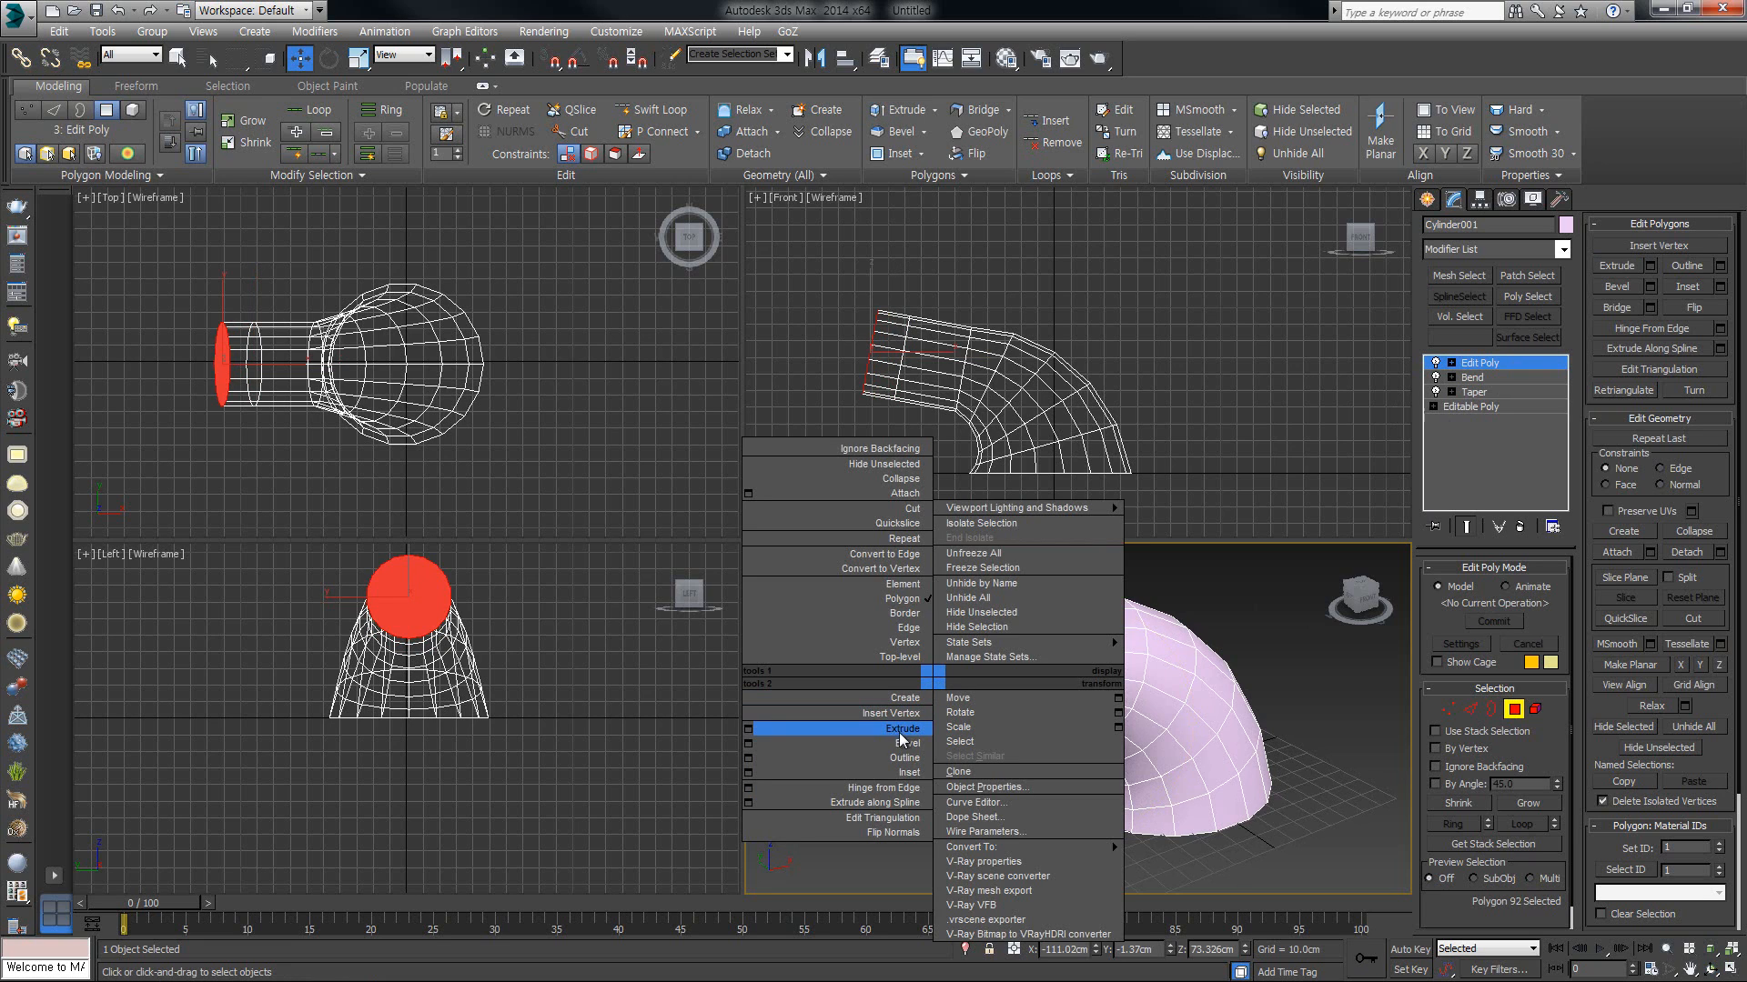
left_click(902, 743)
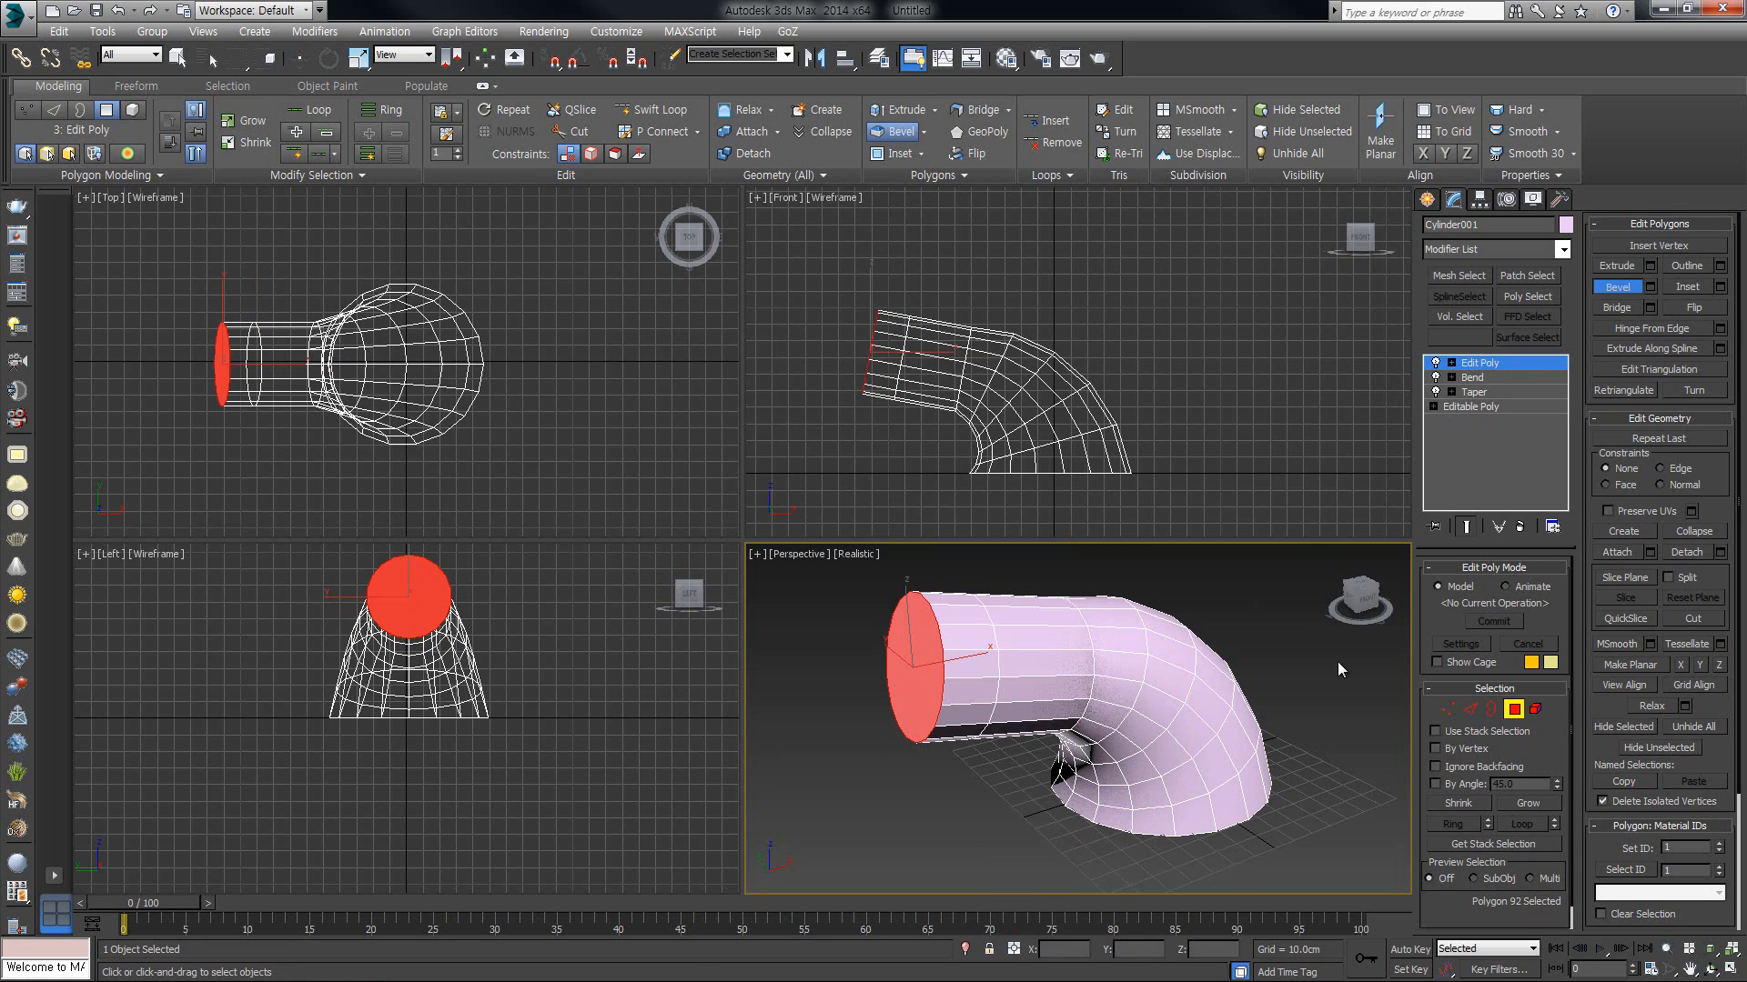
key("w")
right_click(938, 638)
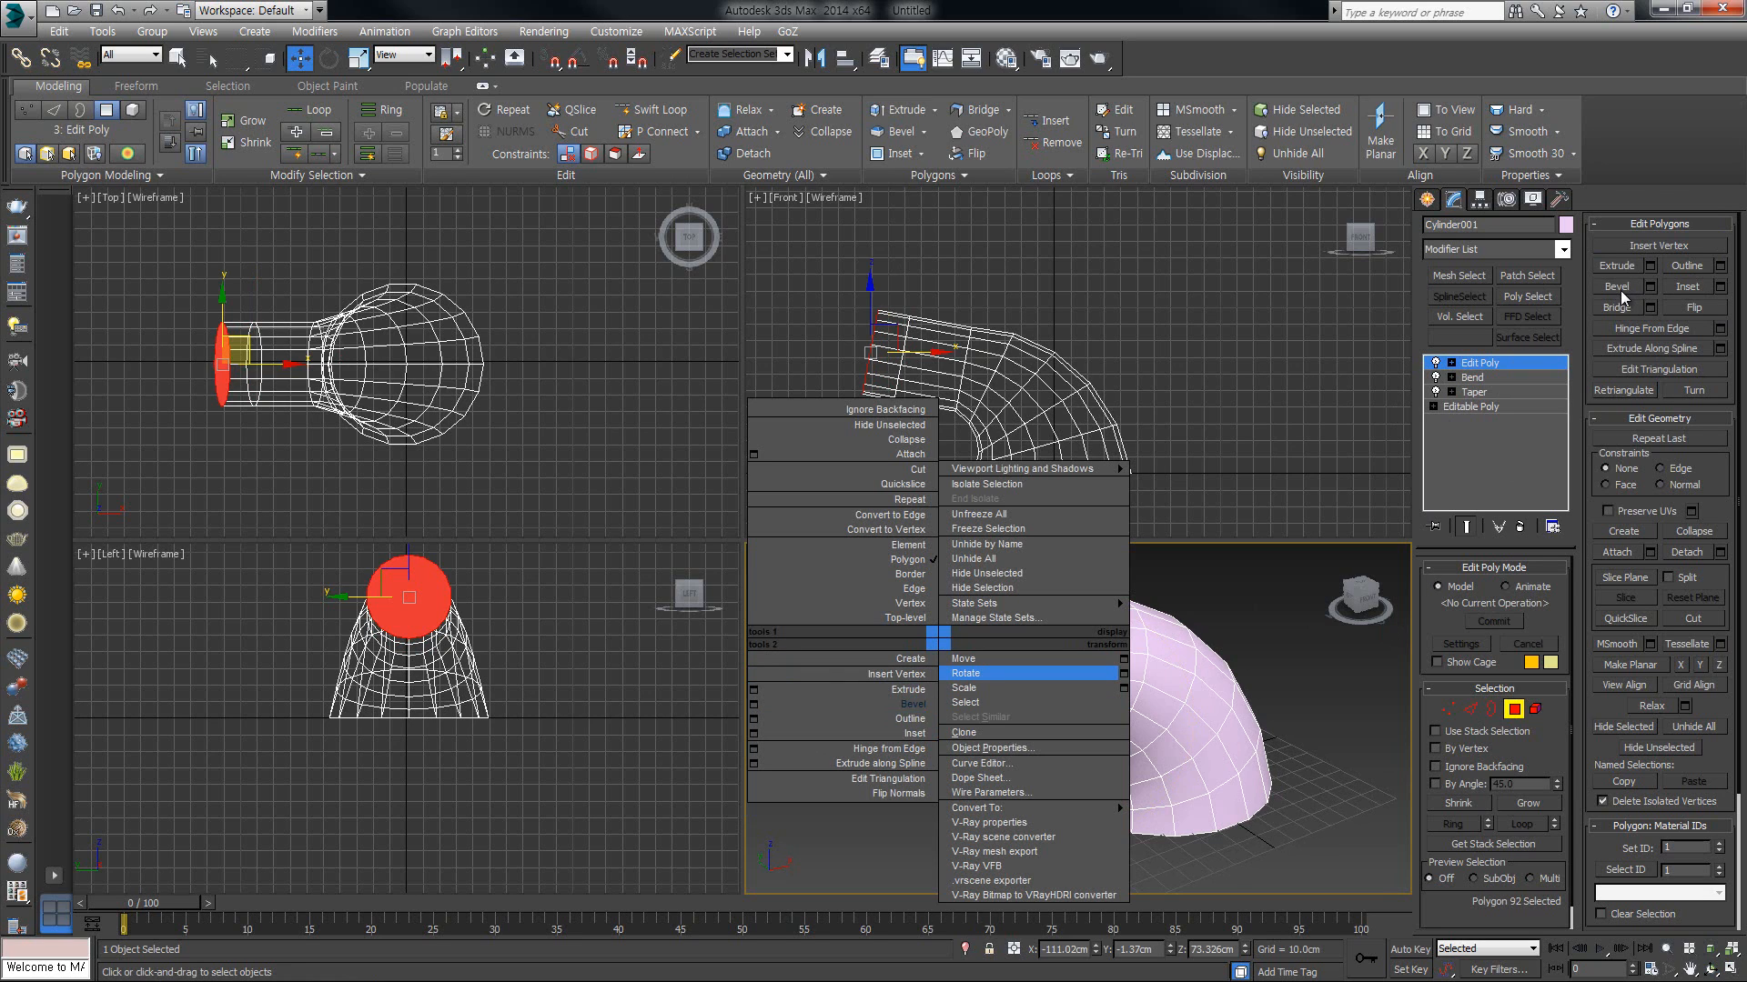
right_click(934, 687)
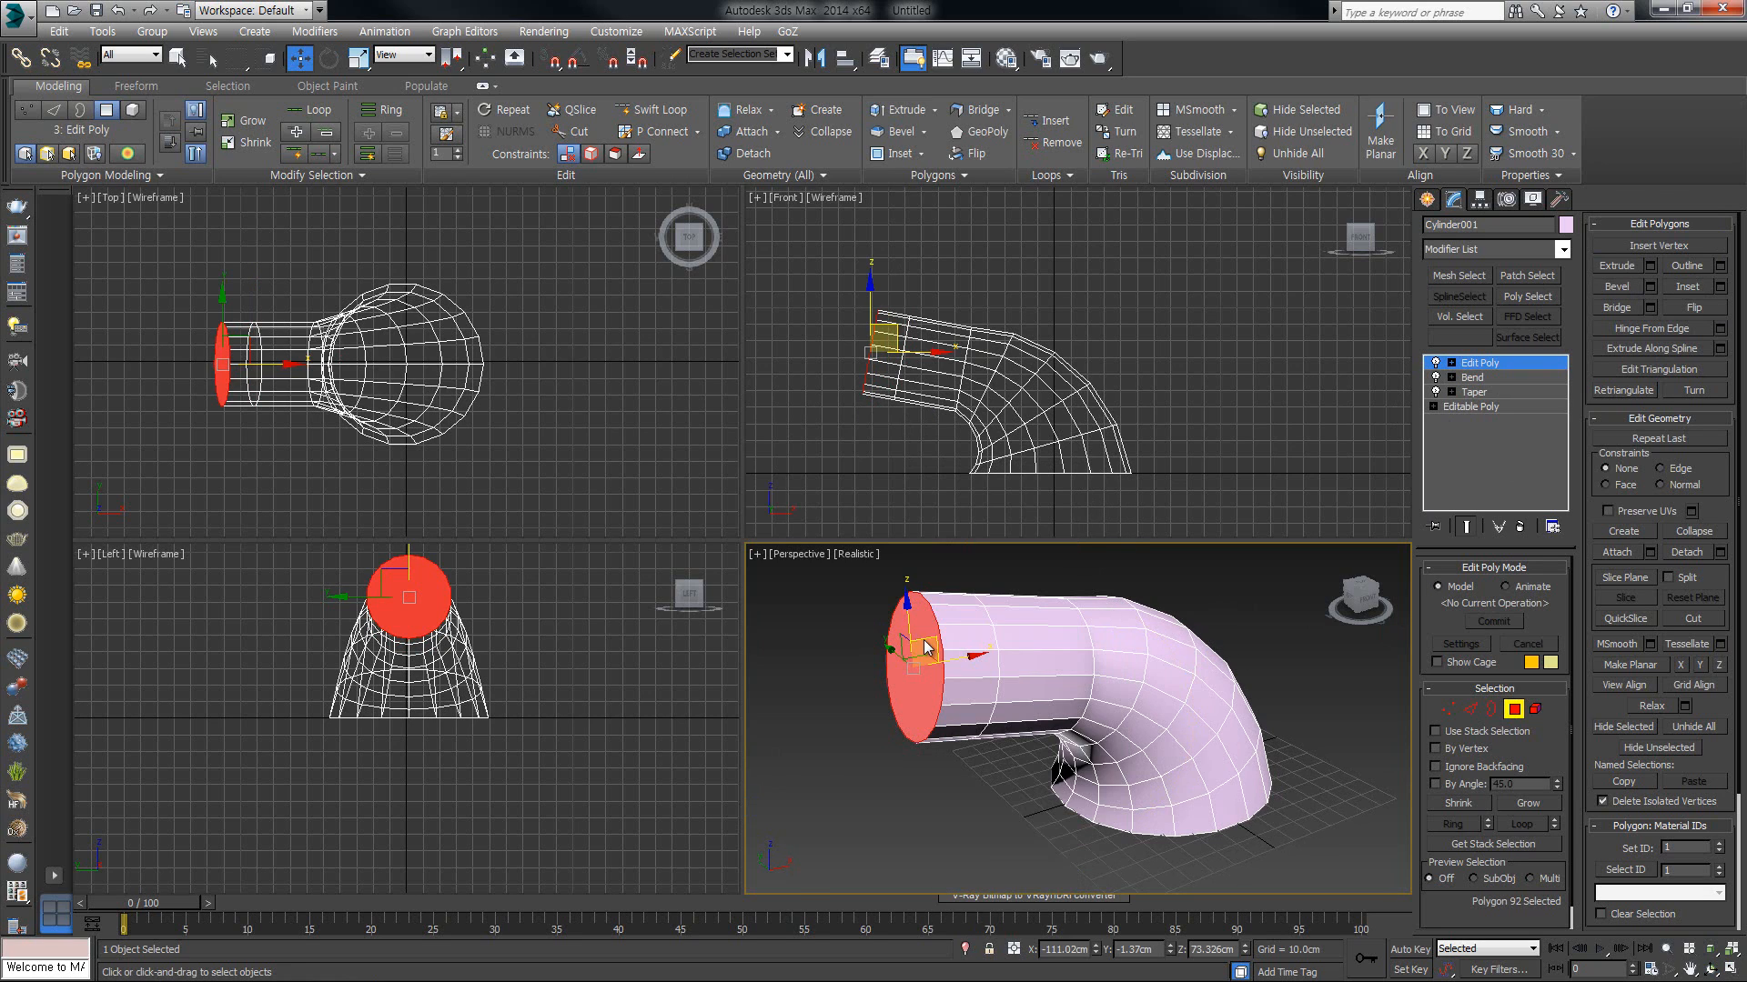
Step: Bevel the tube's end cap polygon outward to a narrower end, then deselect it
right_click(922, 641)
left_click(893, 704)
left_click_drag(913, 648, 915, 608)
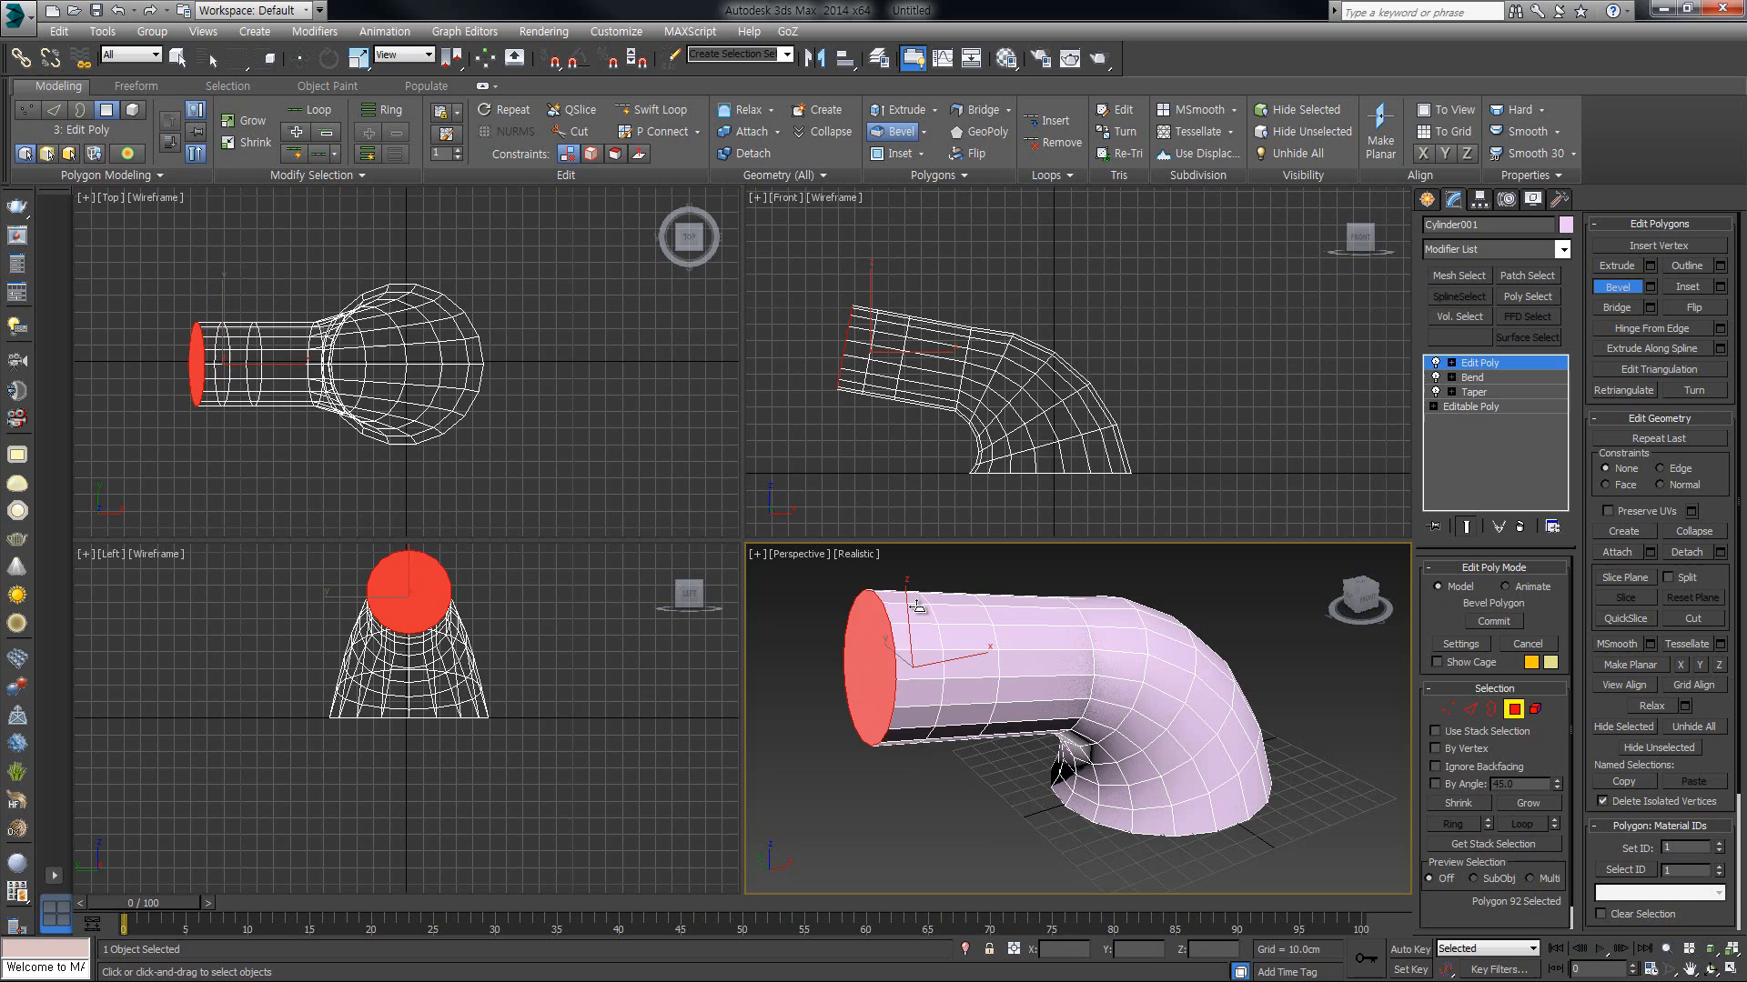
left_click(913, 653)
key("w")
left_click(1287, 635)
middle_click_drag(1213, 667, 1255, 675)
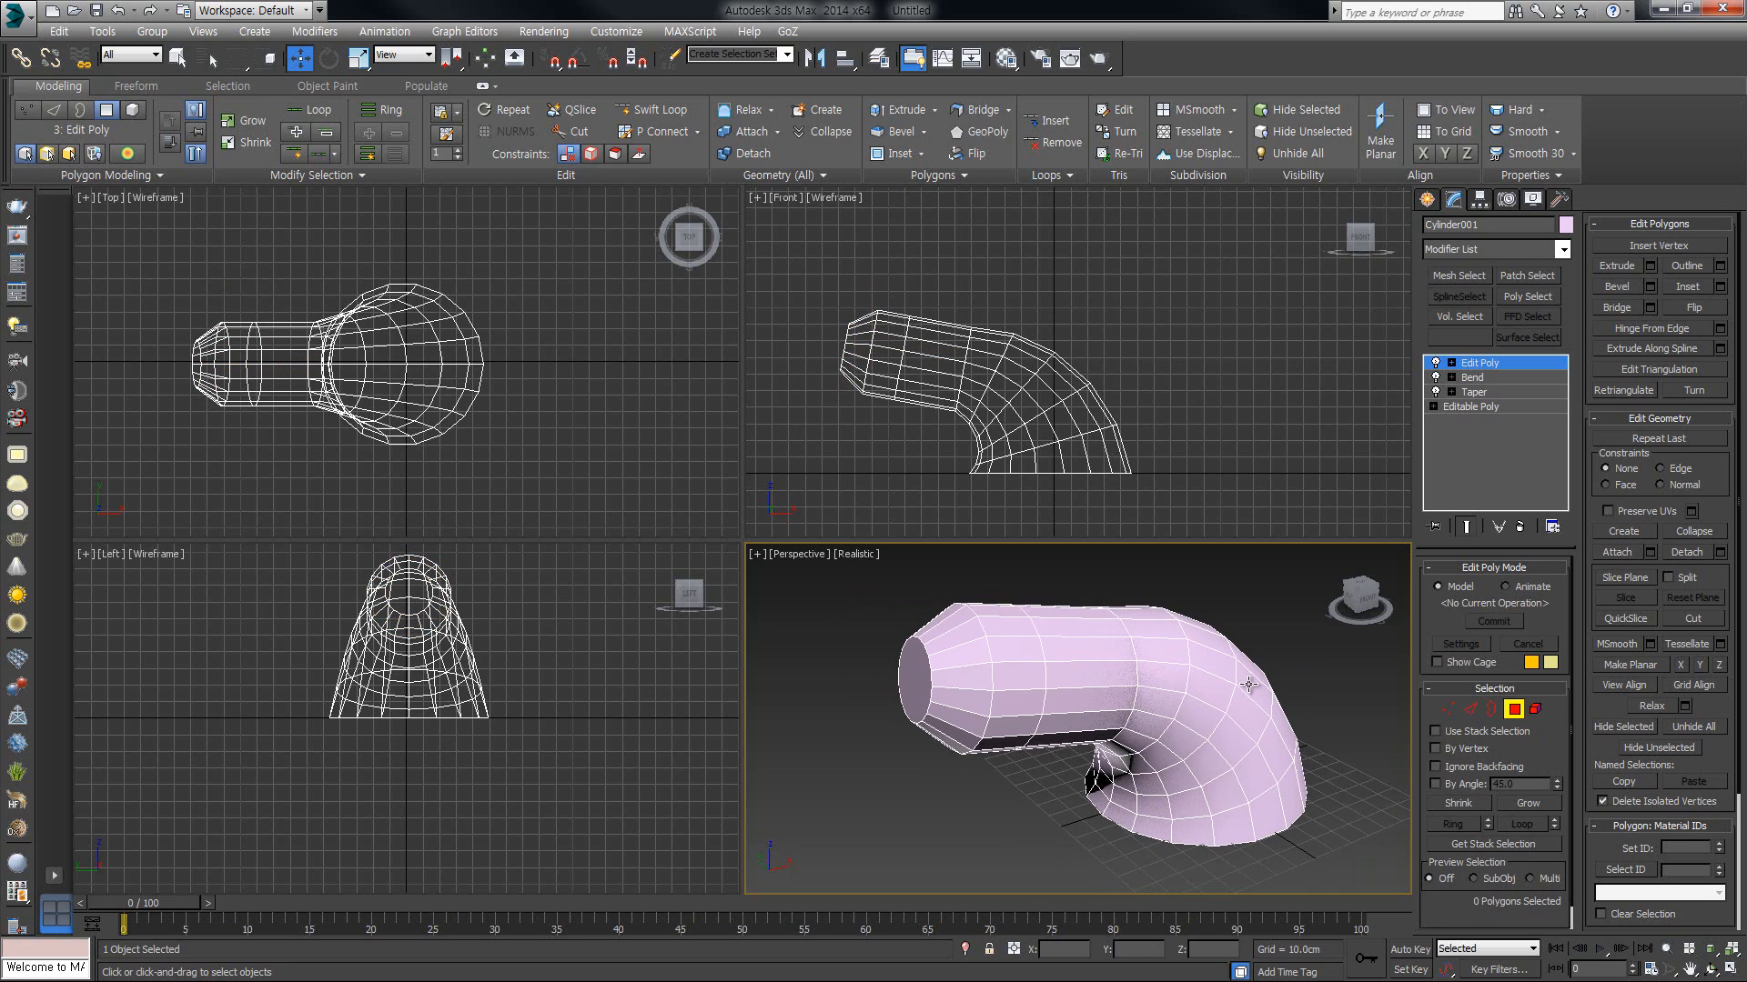
Step: Toggle the Edit Poly modifier's visibility off and on to compare the shape with and without the extruded tube
left_click(1435, 363)
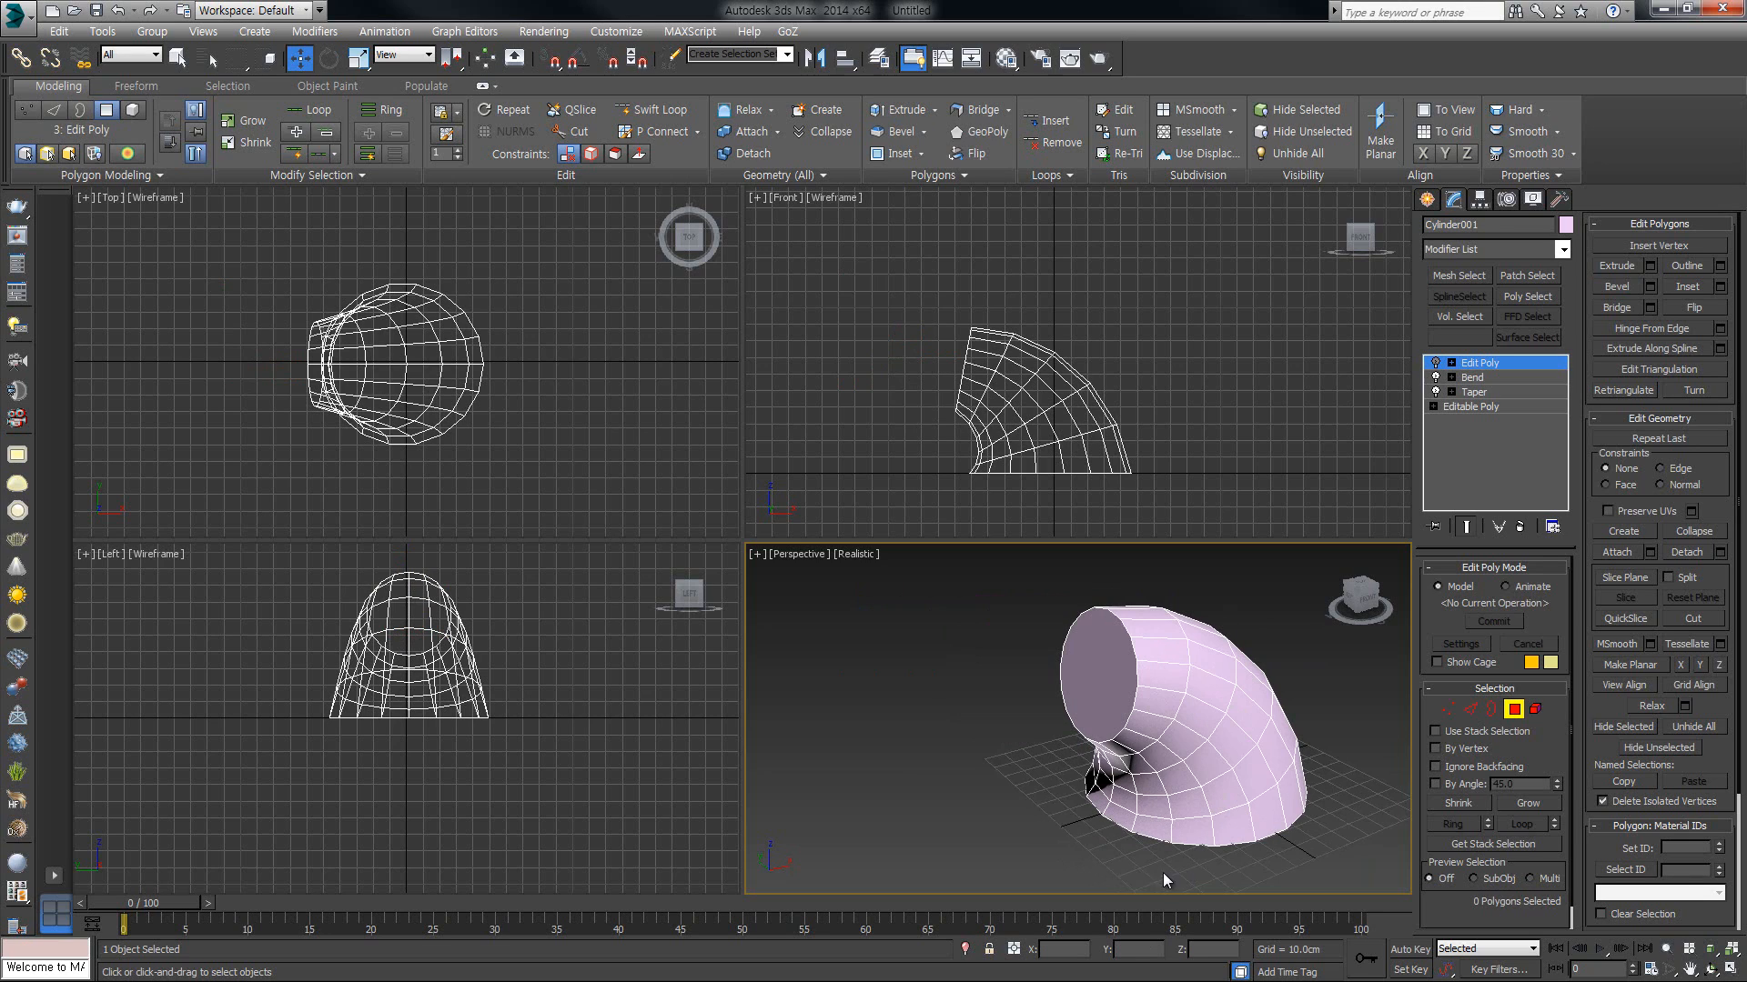
left_click(1435, 363)
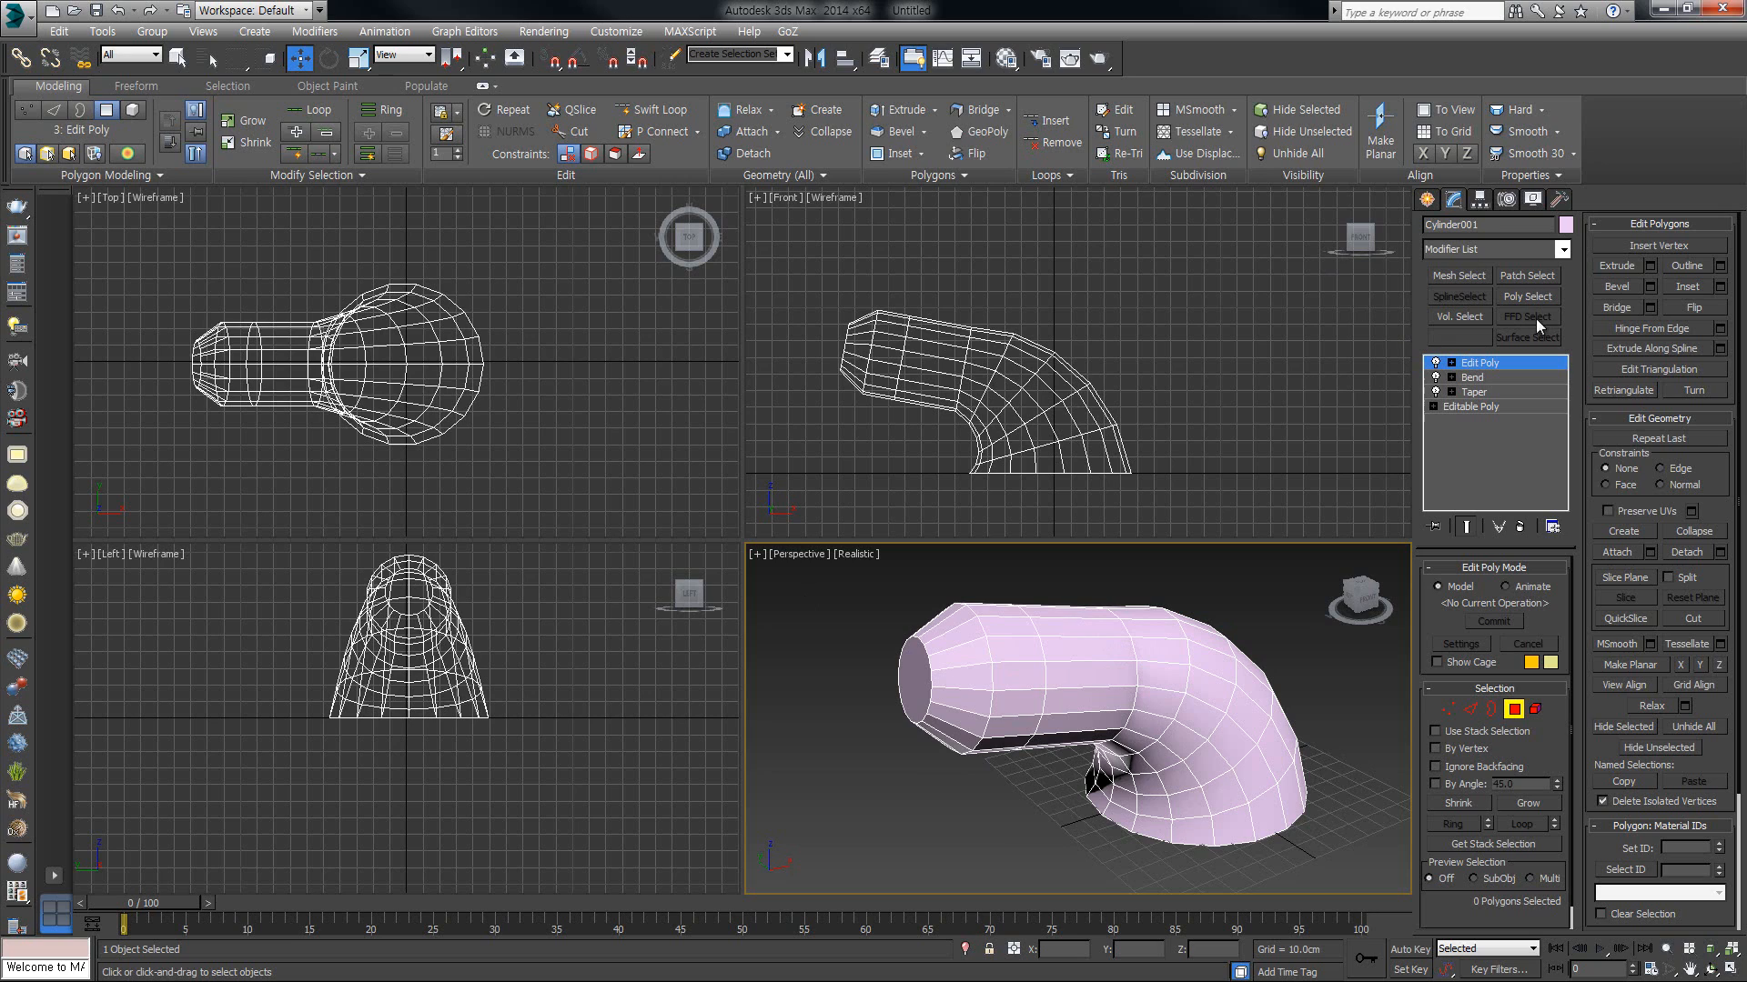
left_click(1435, 362)
left_click(1436, 362)
Step: Add a second Edit Poly modifier on top of the stack and enter polygon editing
left_click(1519, 249)
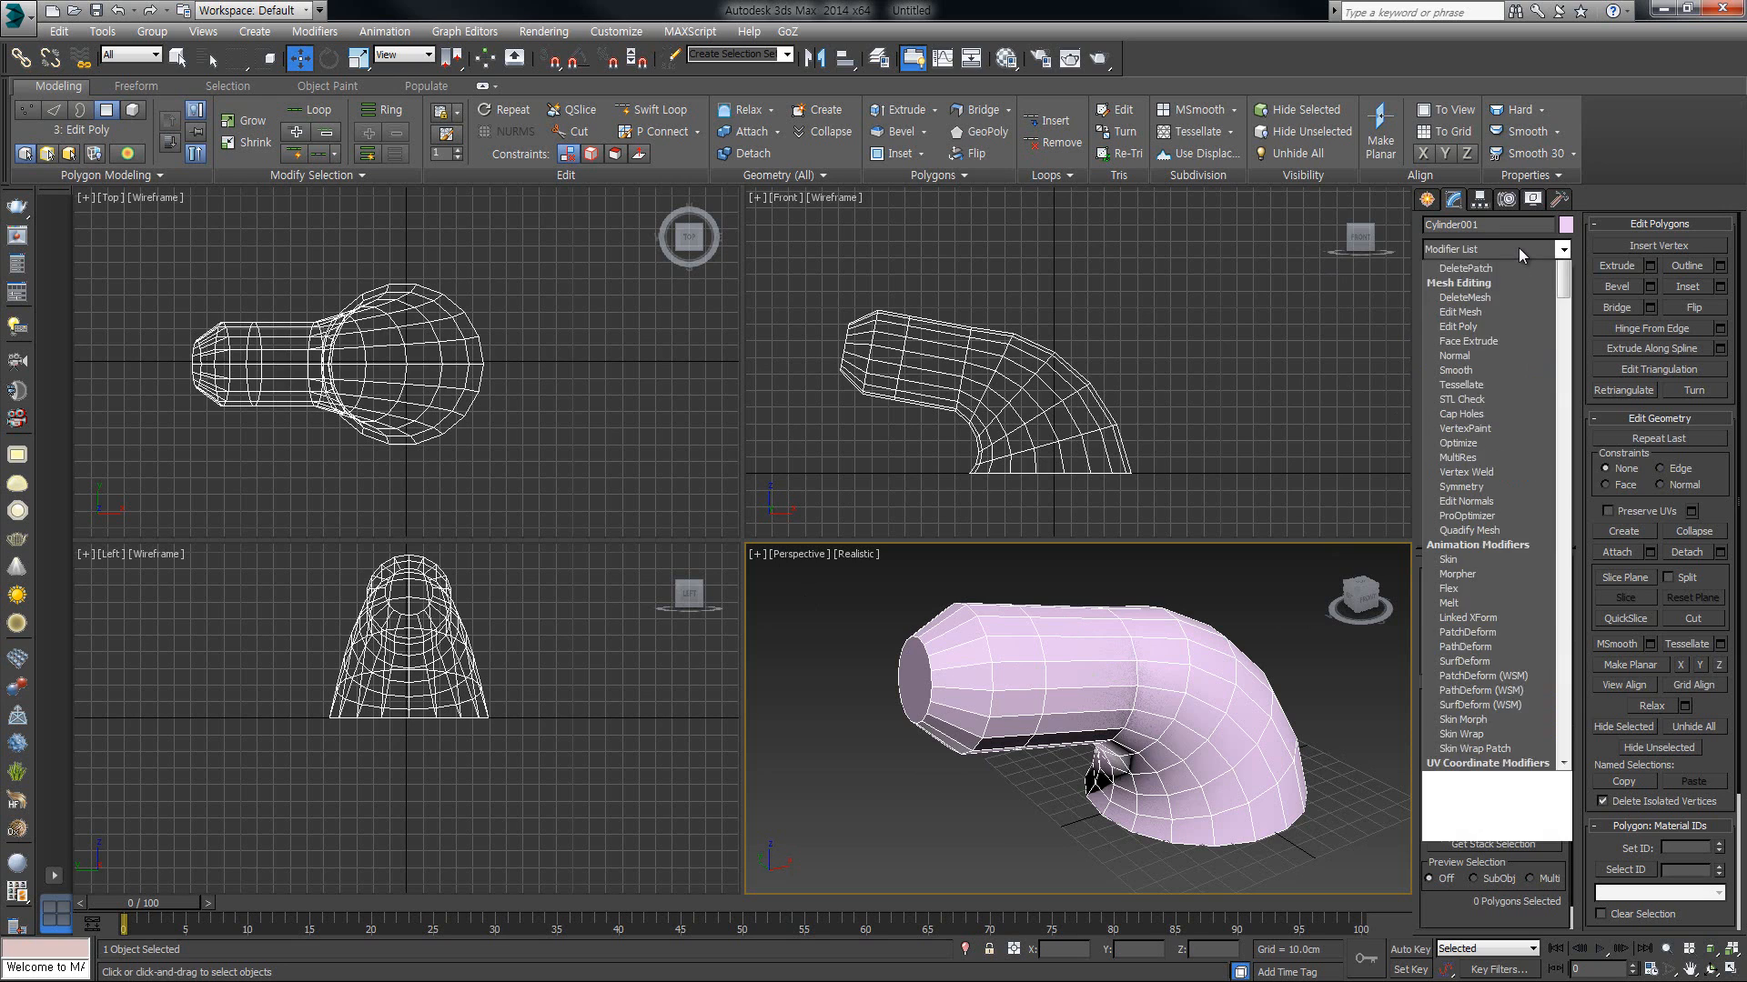
left_click(1460, 355)
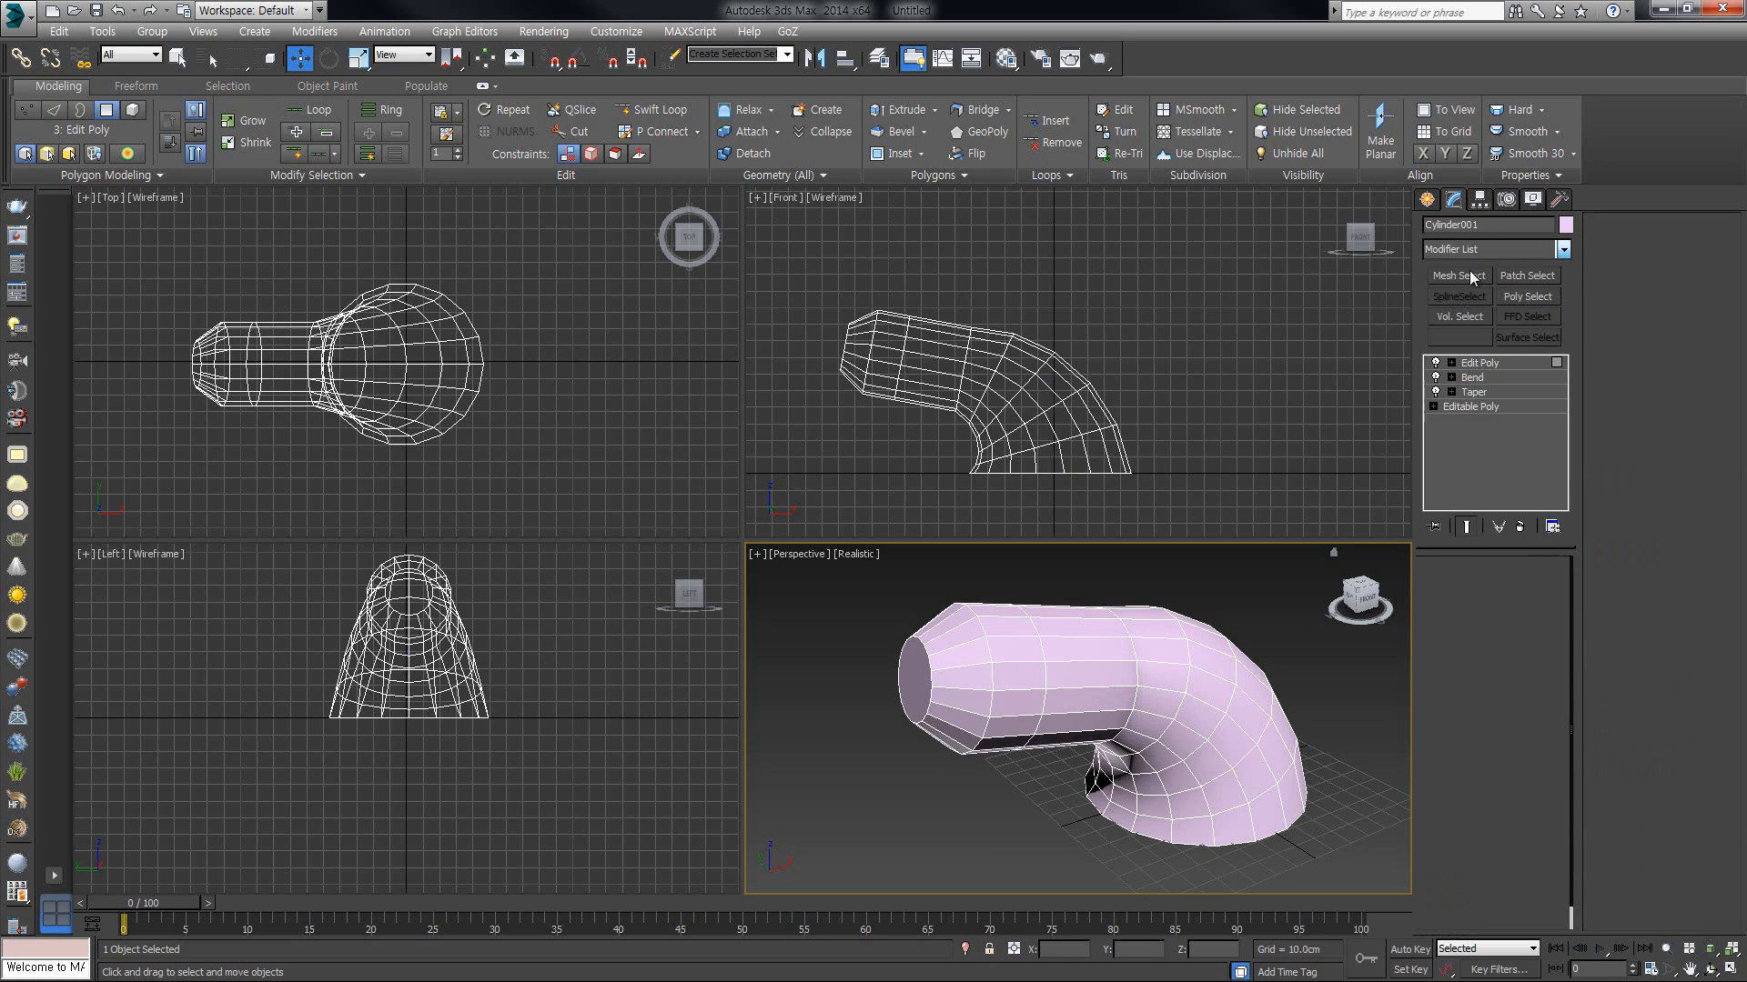
left_click(1514, 709)
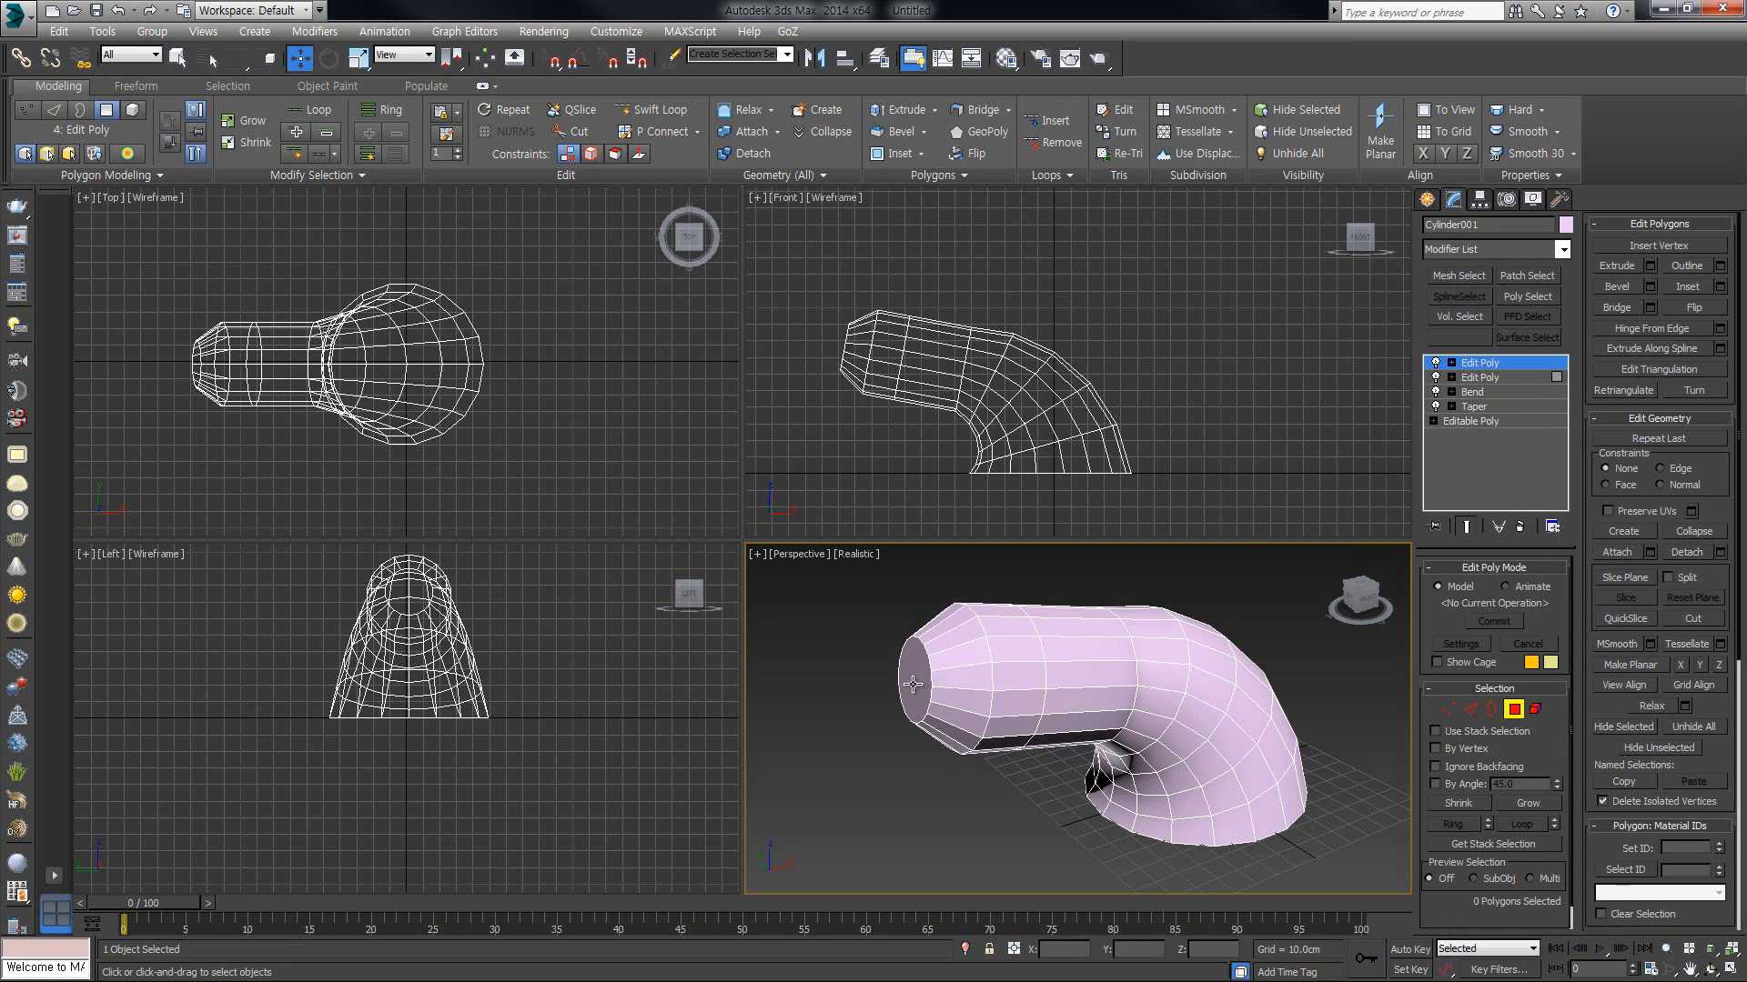
Step: Extrude three separate side polygons around the tube, just behind the bevelled end, outward into blocks
left_click(1026, 648)
left_click(999, 611, "ctrl")
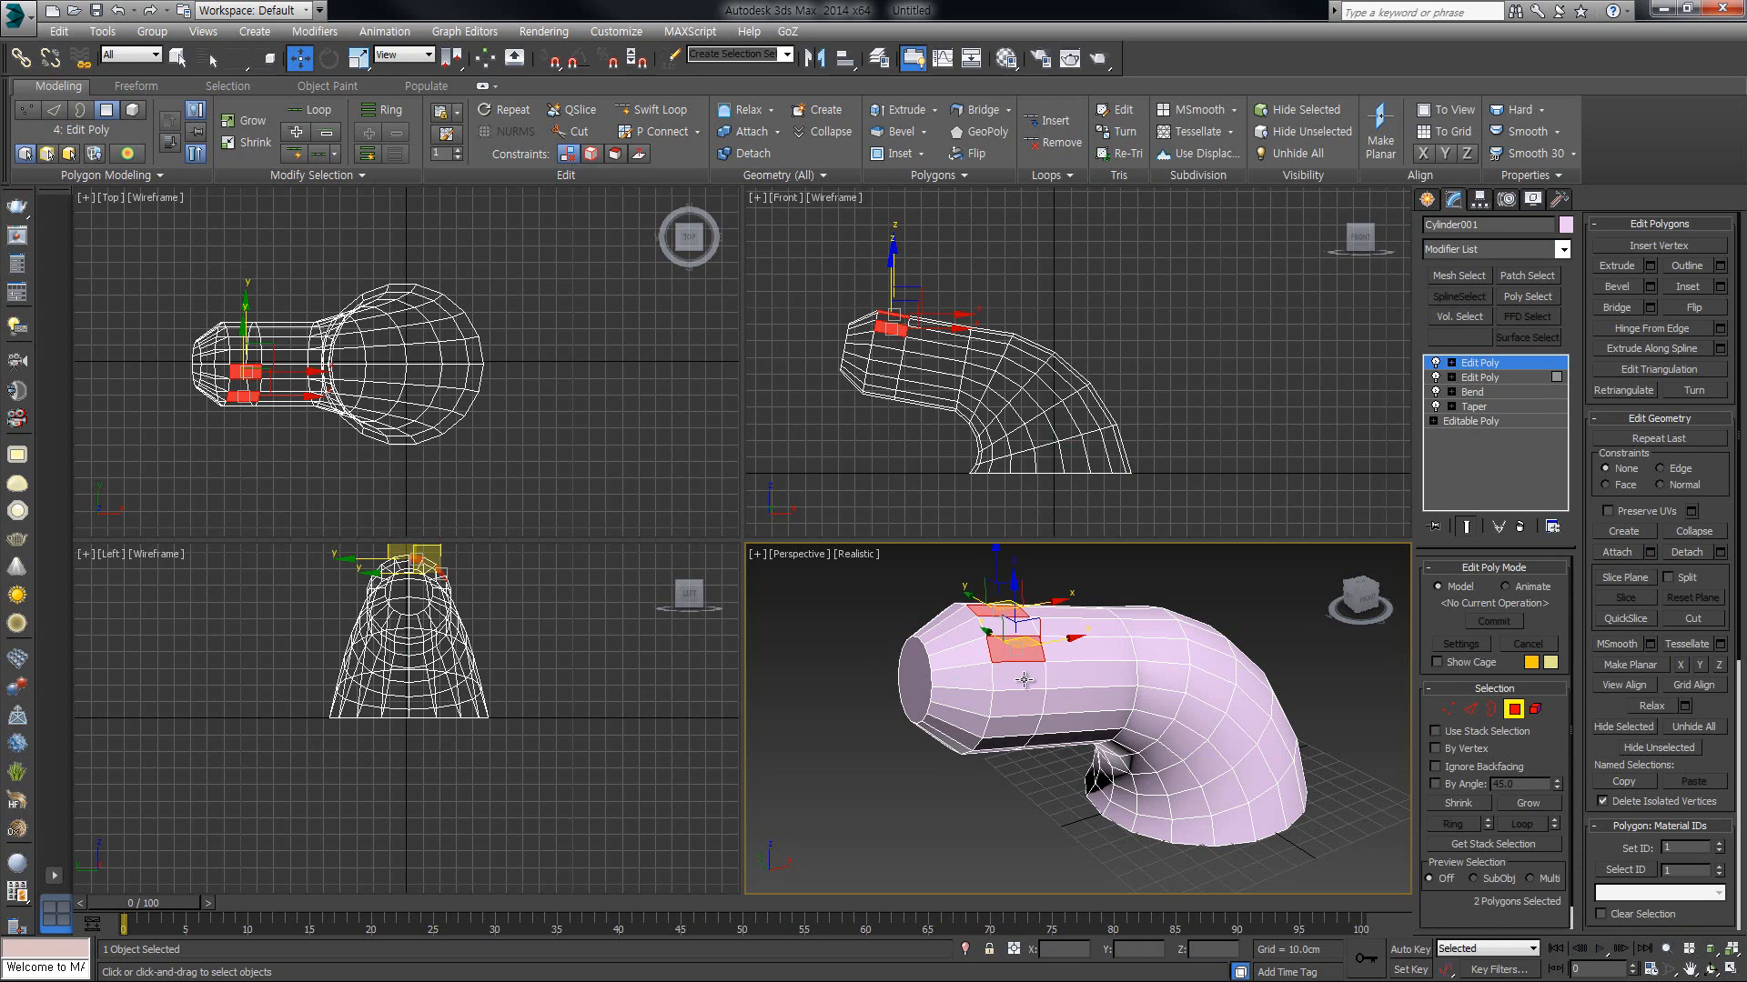
left_click(1015, 697, "ctrl")
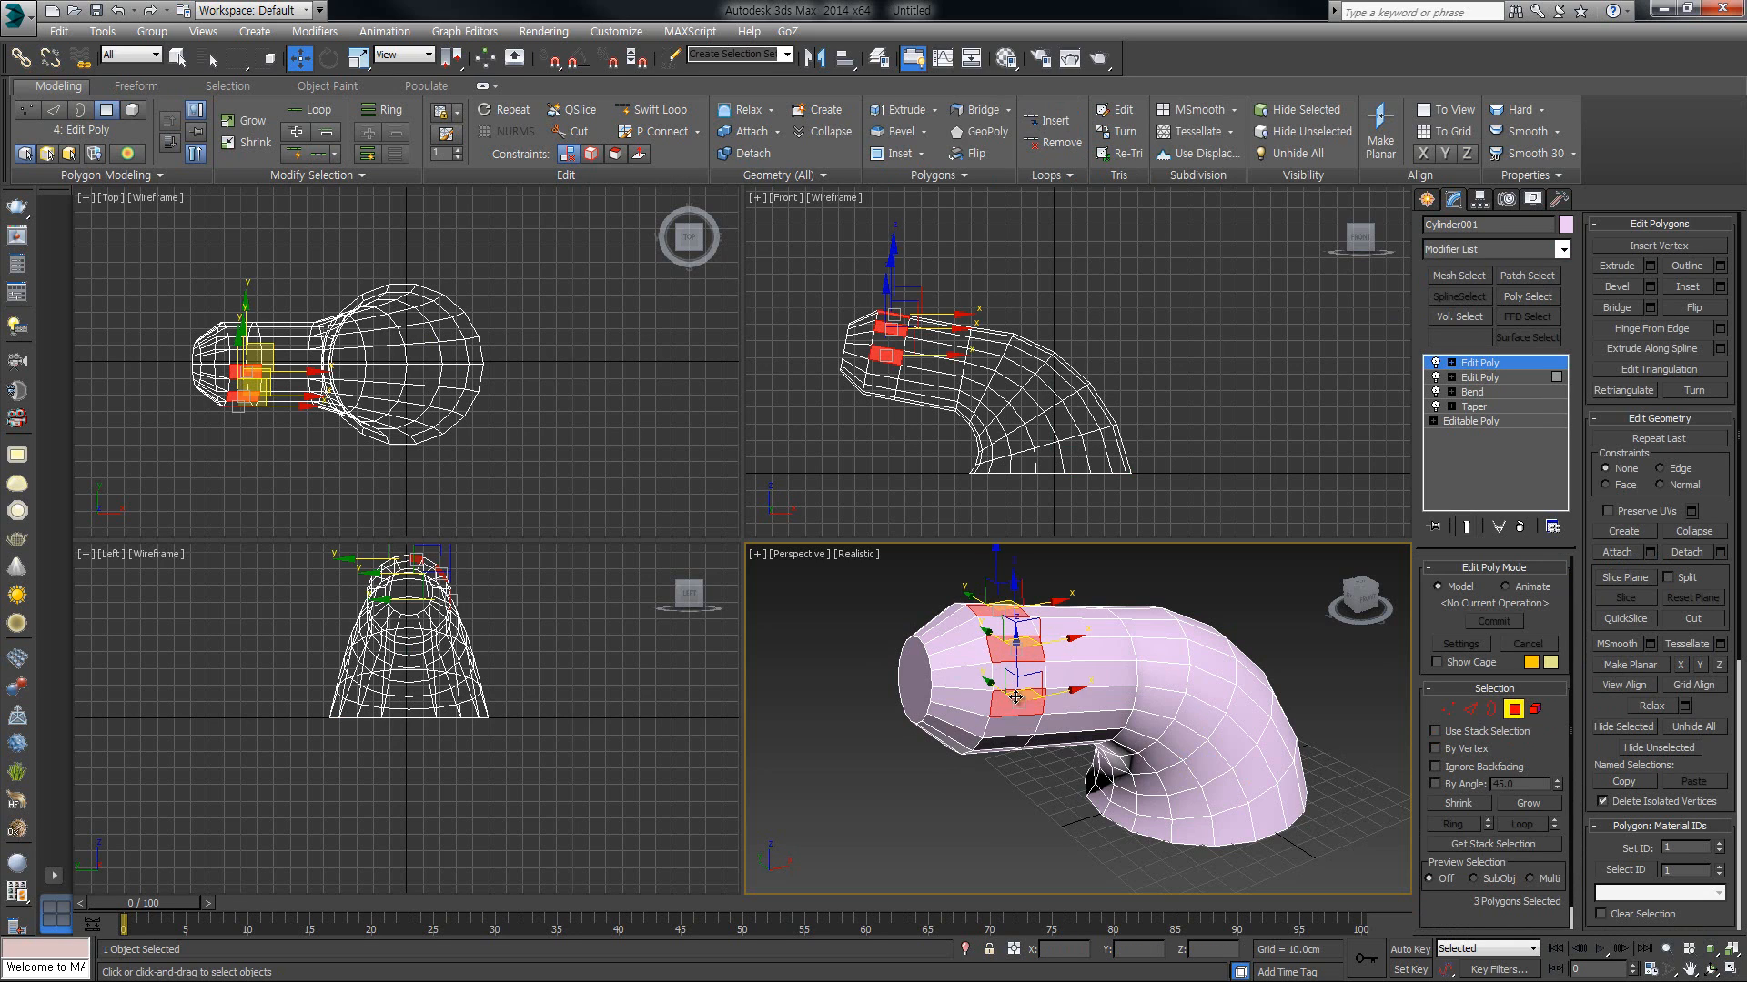
right_click(1069, 673)
left_click(1046, 728)
left_click_drag(1037, 691, 1048, 628)
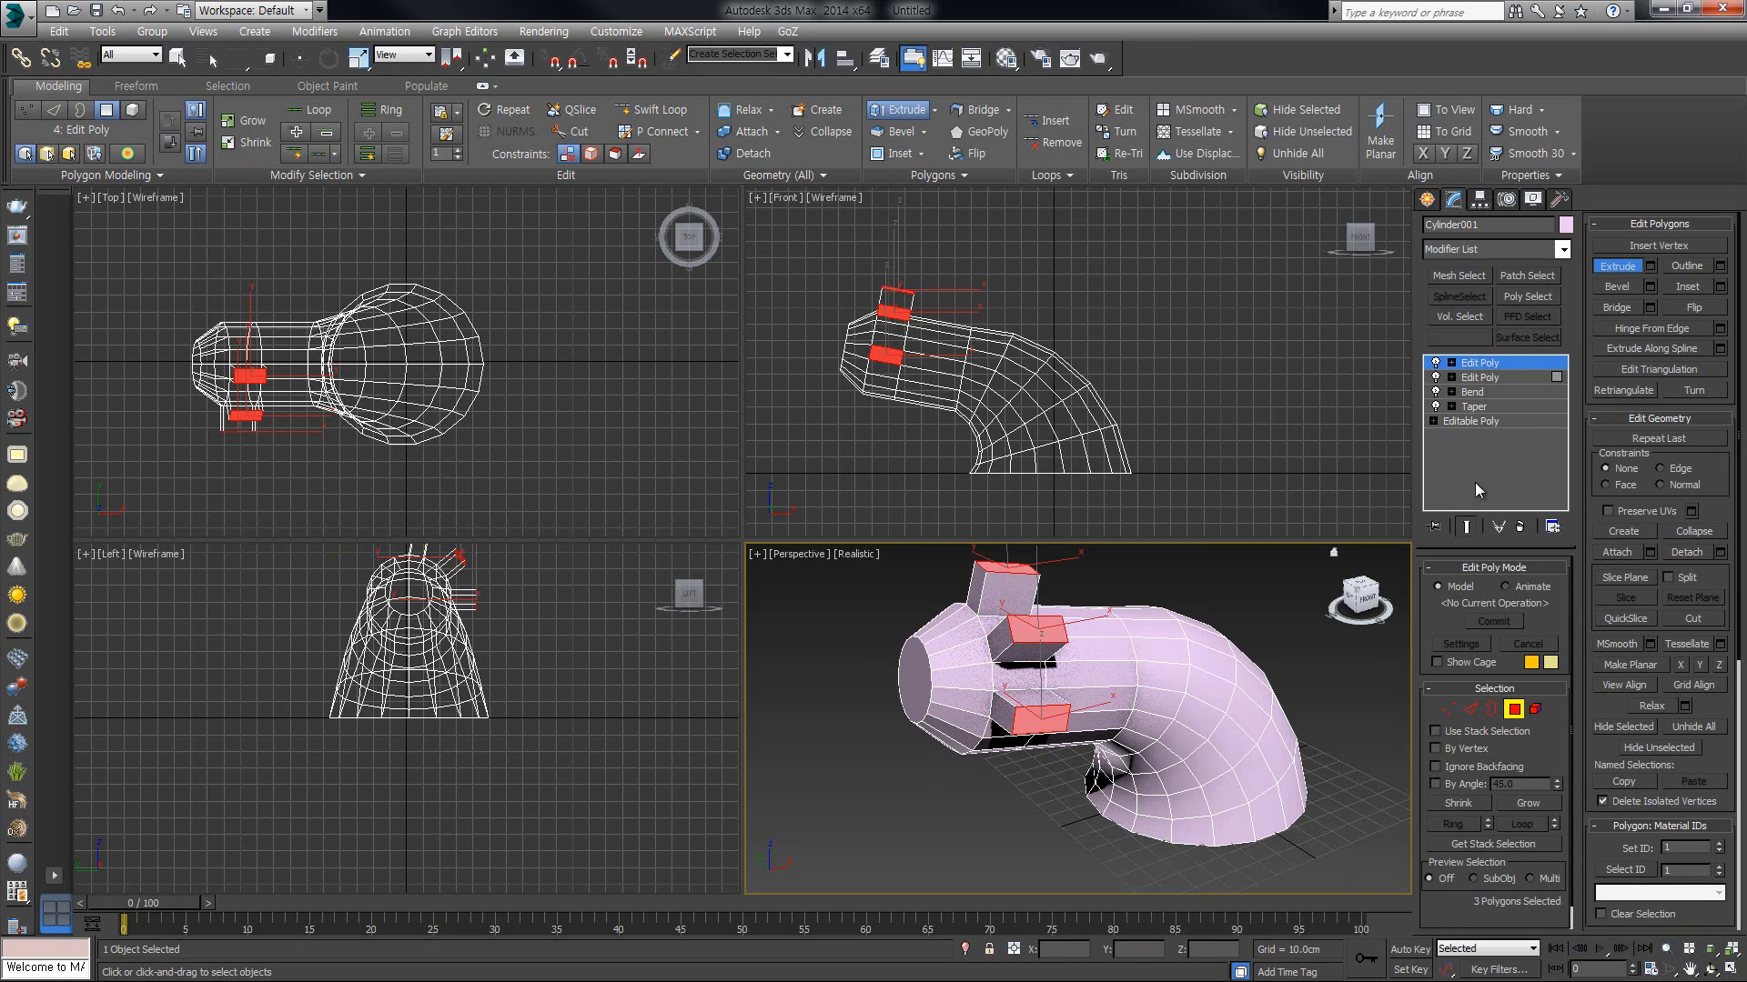
Step: Switch off all modifiers one by one from the top of the stack down, and turn them back on in reverse order
left_click(1436, 363)
left_click(1436, 377)
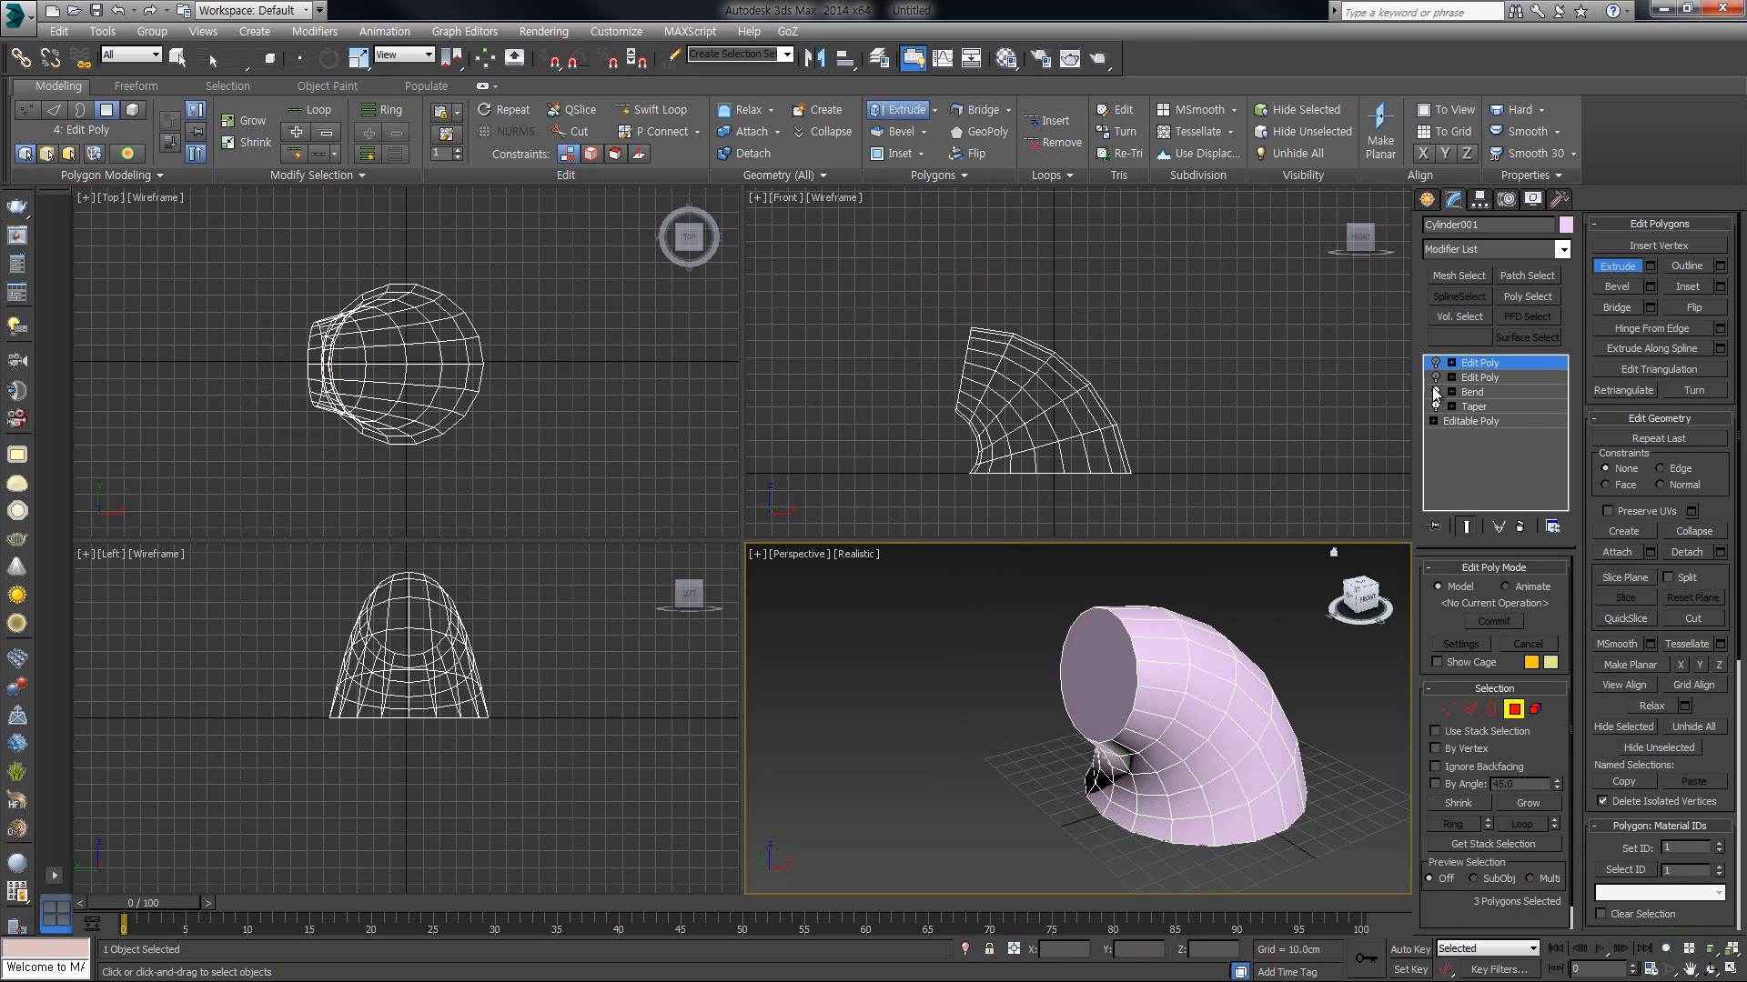
left_click(1436, 392)
left_click(1436, 406)
left_click(1435, 406)
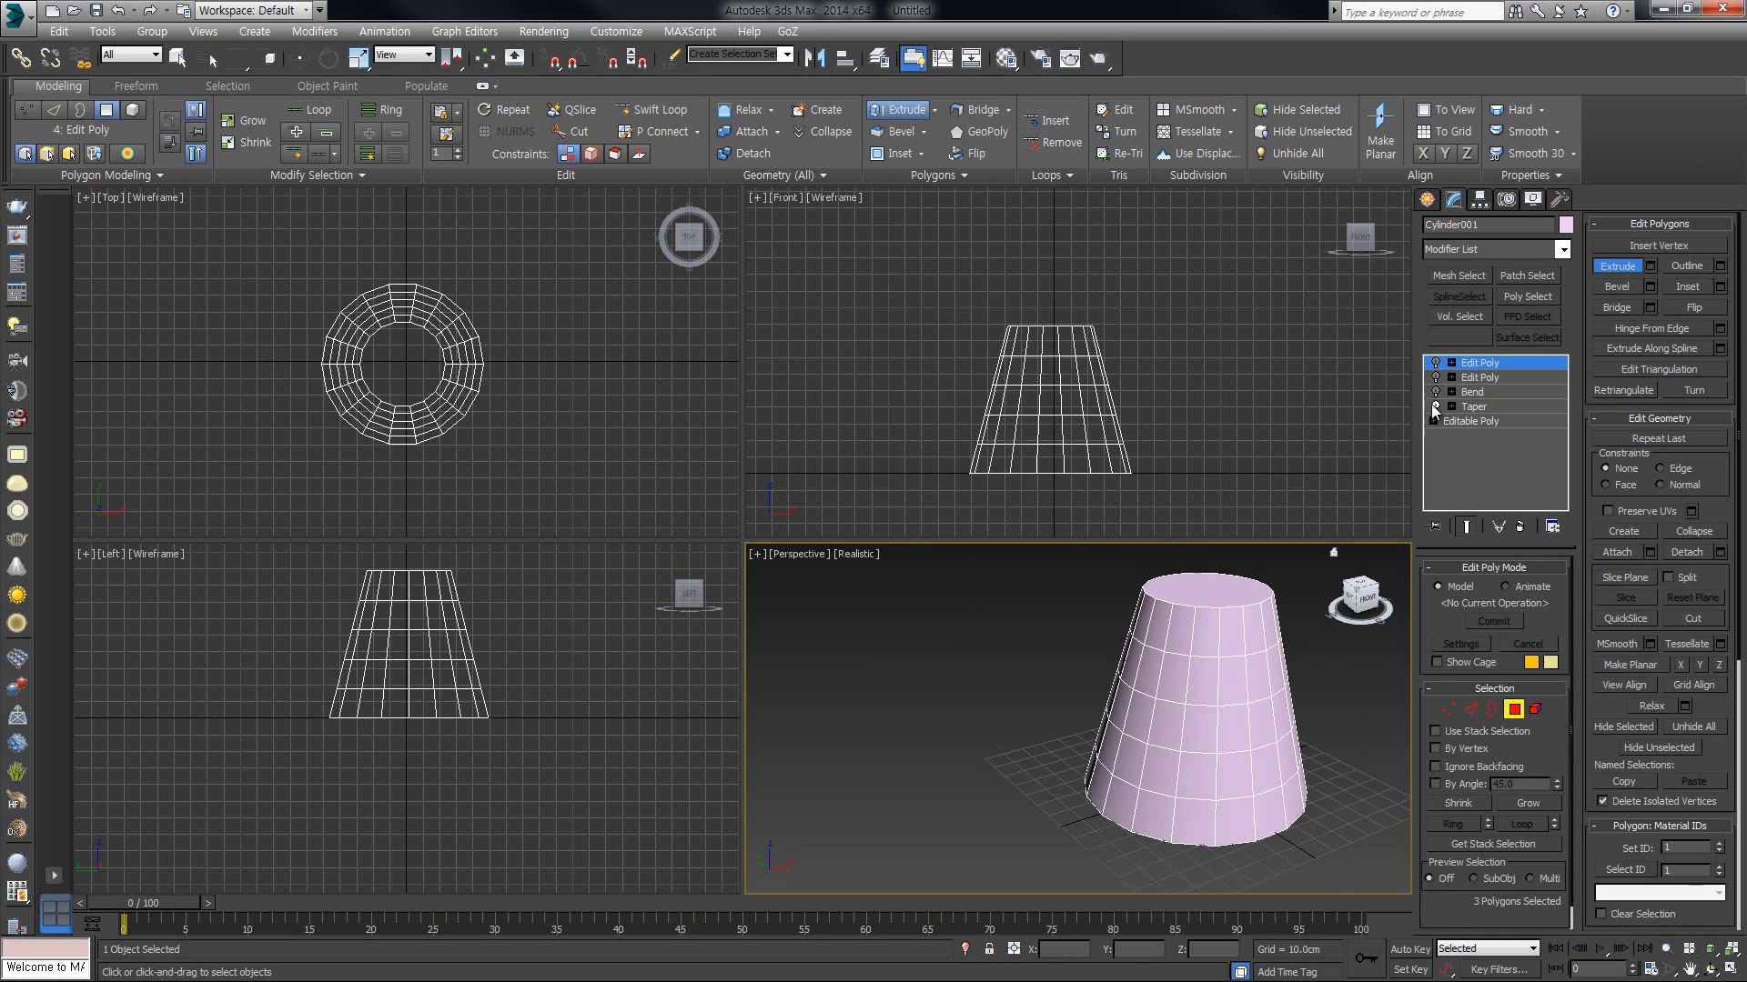
left_click(1435, 392)
left_click(1436, 377)
left_click(1436, 363)
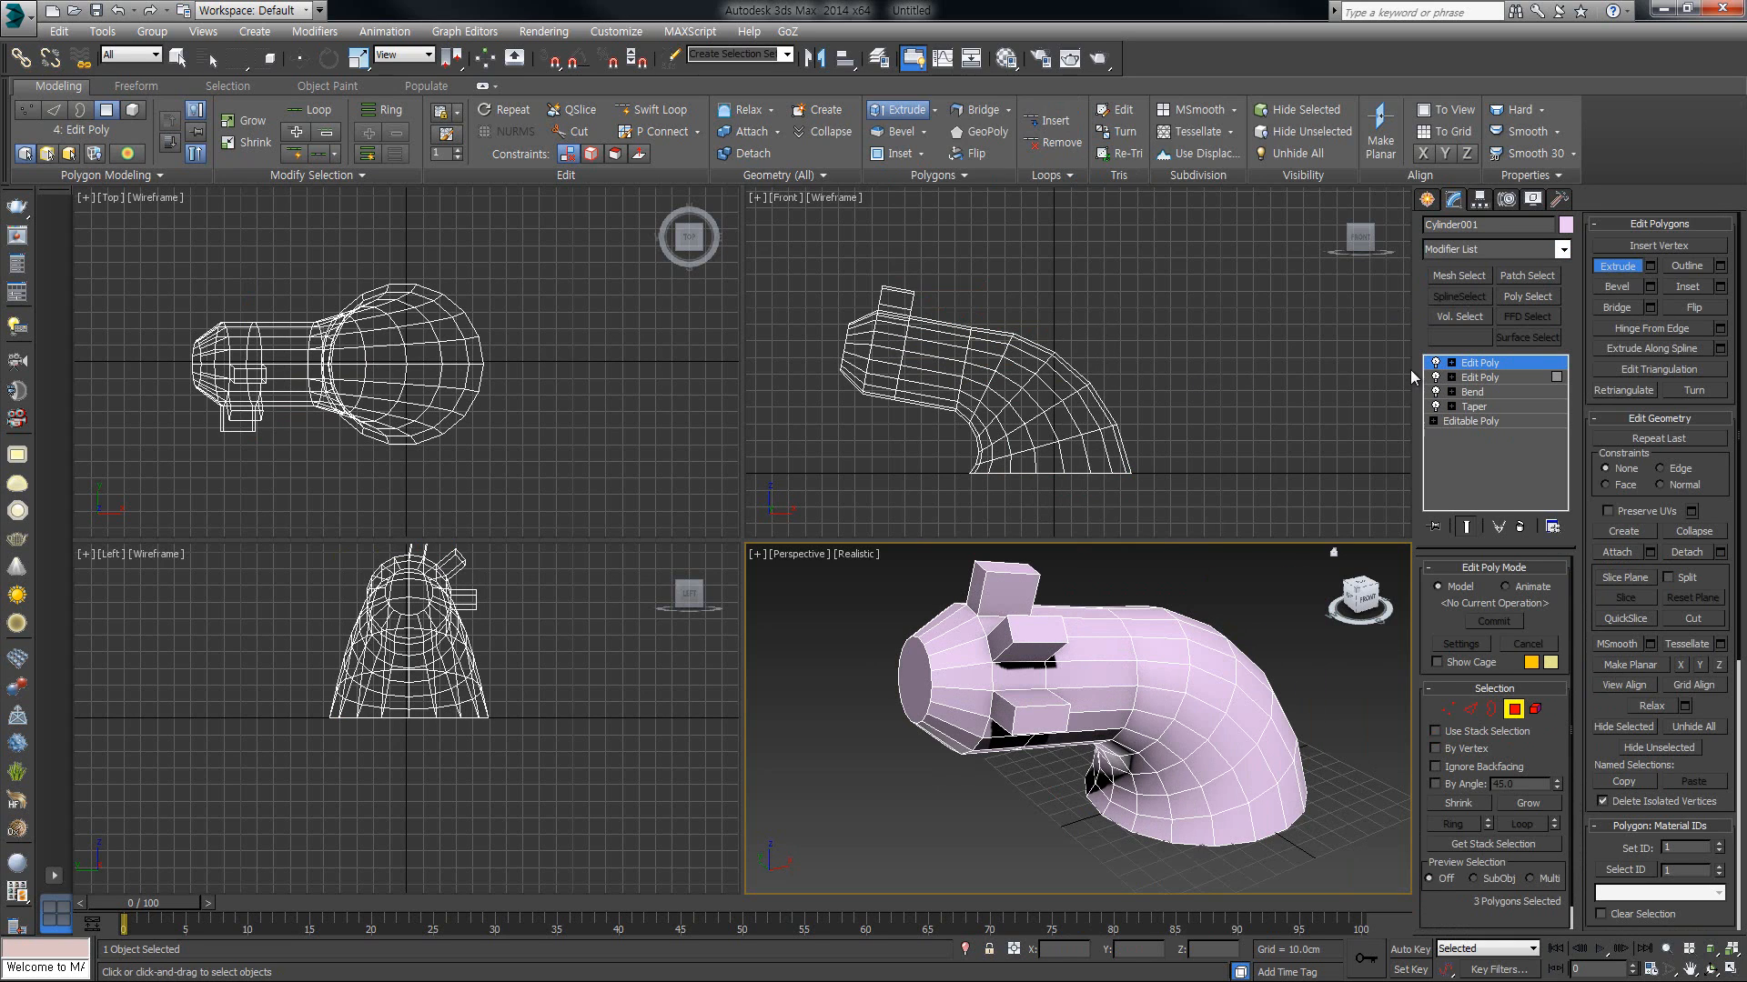
Step: Toggle the upper Edit Poly's visibility repeatedly to compare the tube with and without the extruded blocks
left_click(1436, 362)
left_click(1436, 363)
left_click(1435, 363)
left_click(1436, 363)
middle_click_drag(1282, 353, 1362, 344)
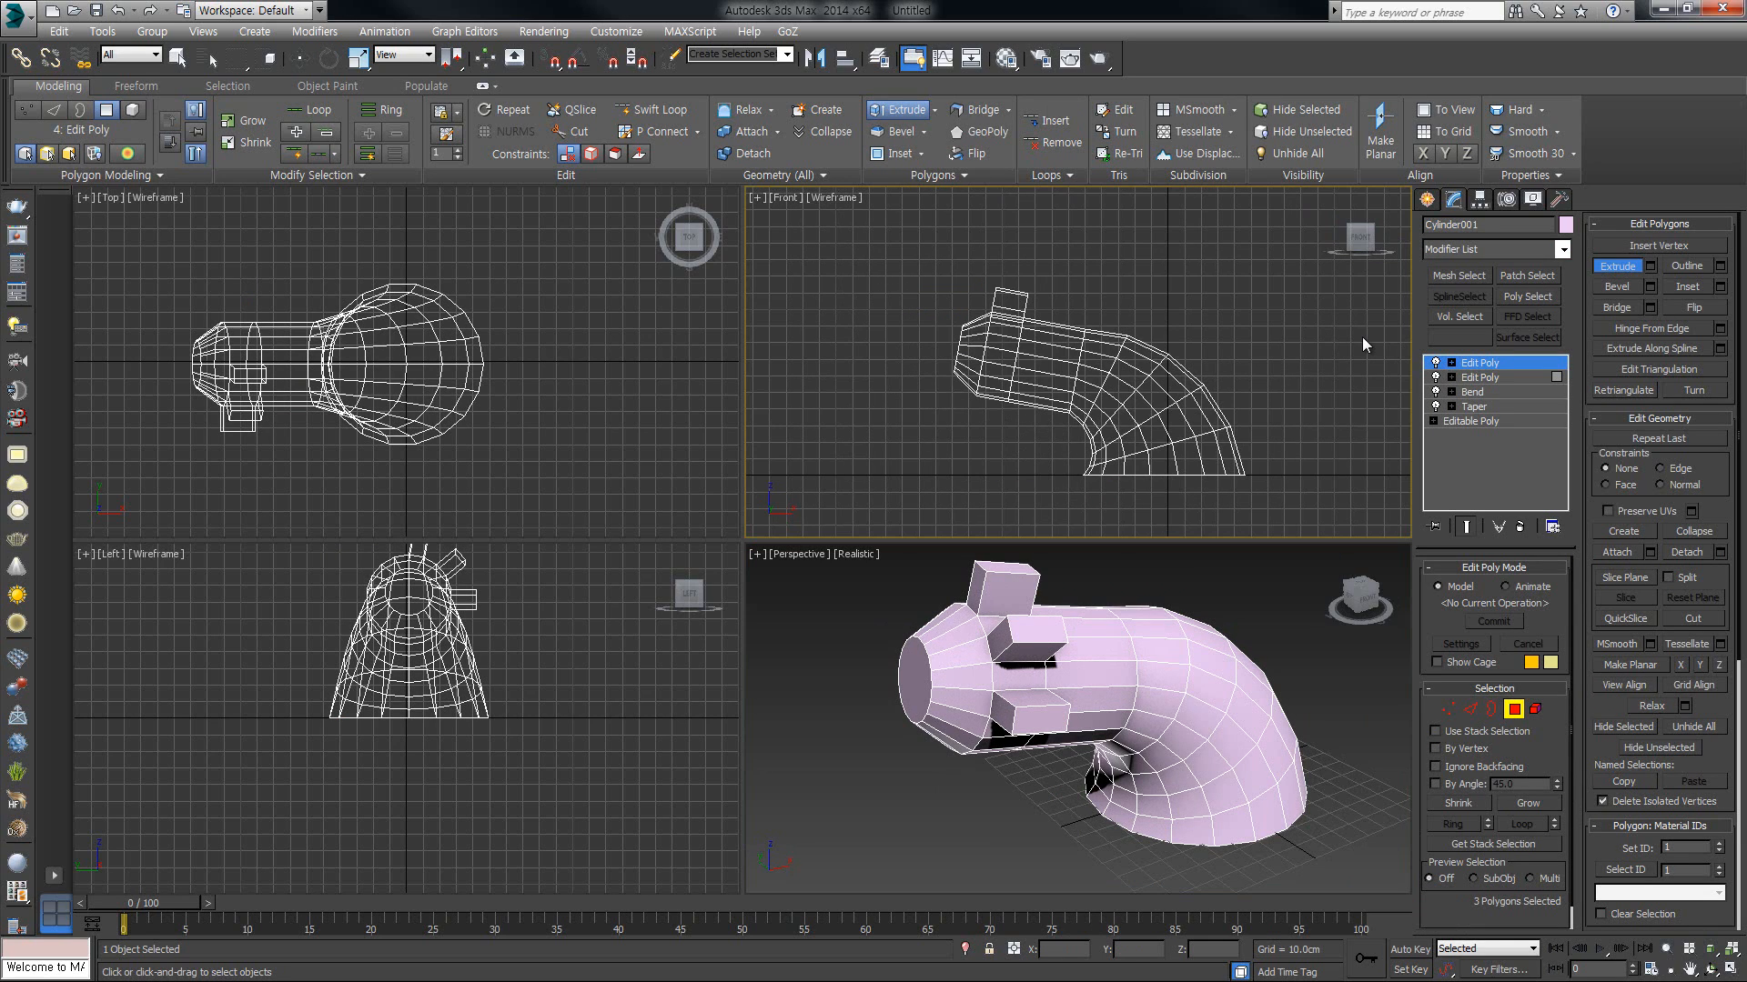
Step: Hide both Edit Poly modifiers, toggle Taper and Bend individually to compare their effects, and show the lower Edit Poly again
left_click(1435, 363)
left_click(1436, 378)
left_click(1435, 406)
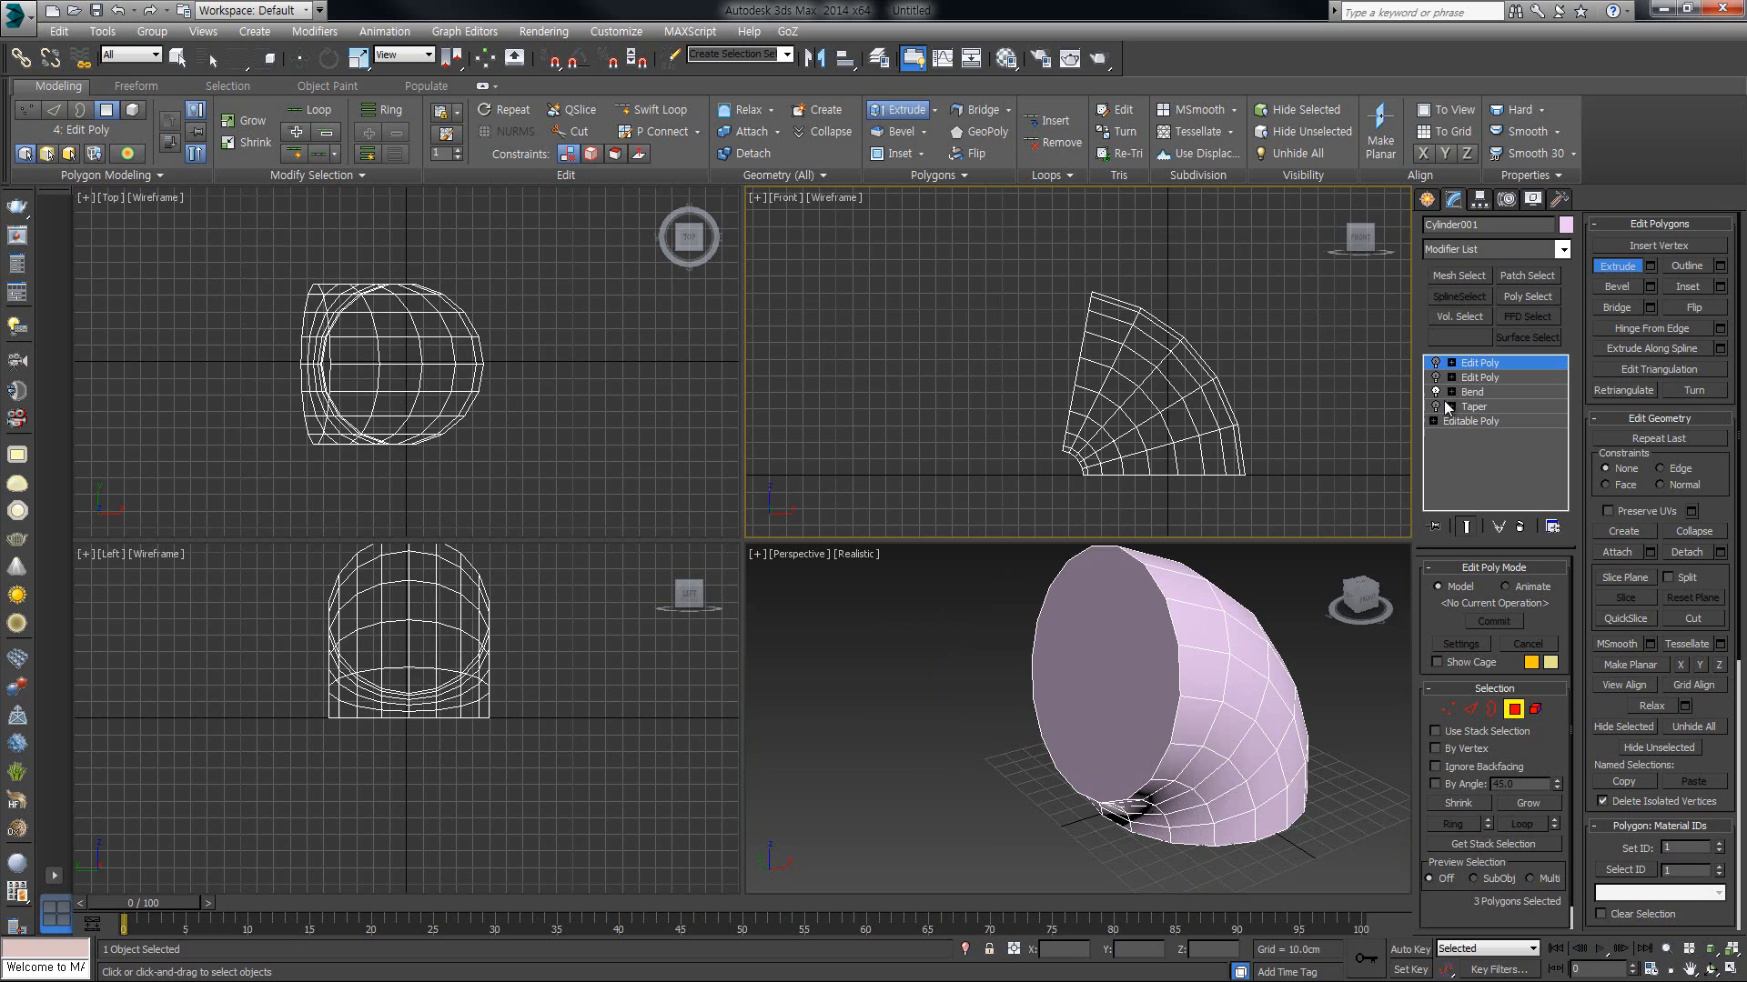
left_click(1435, 392)
left_click(1435, 392)
left_click(1436, 407)
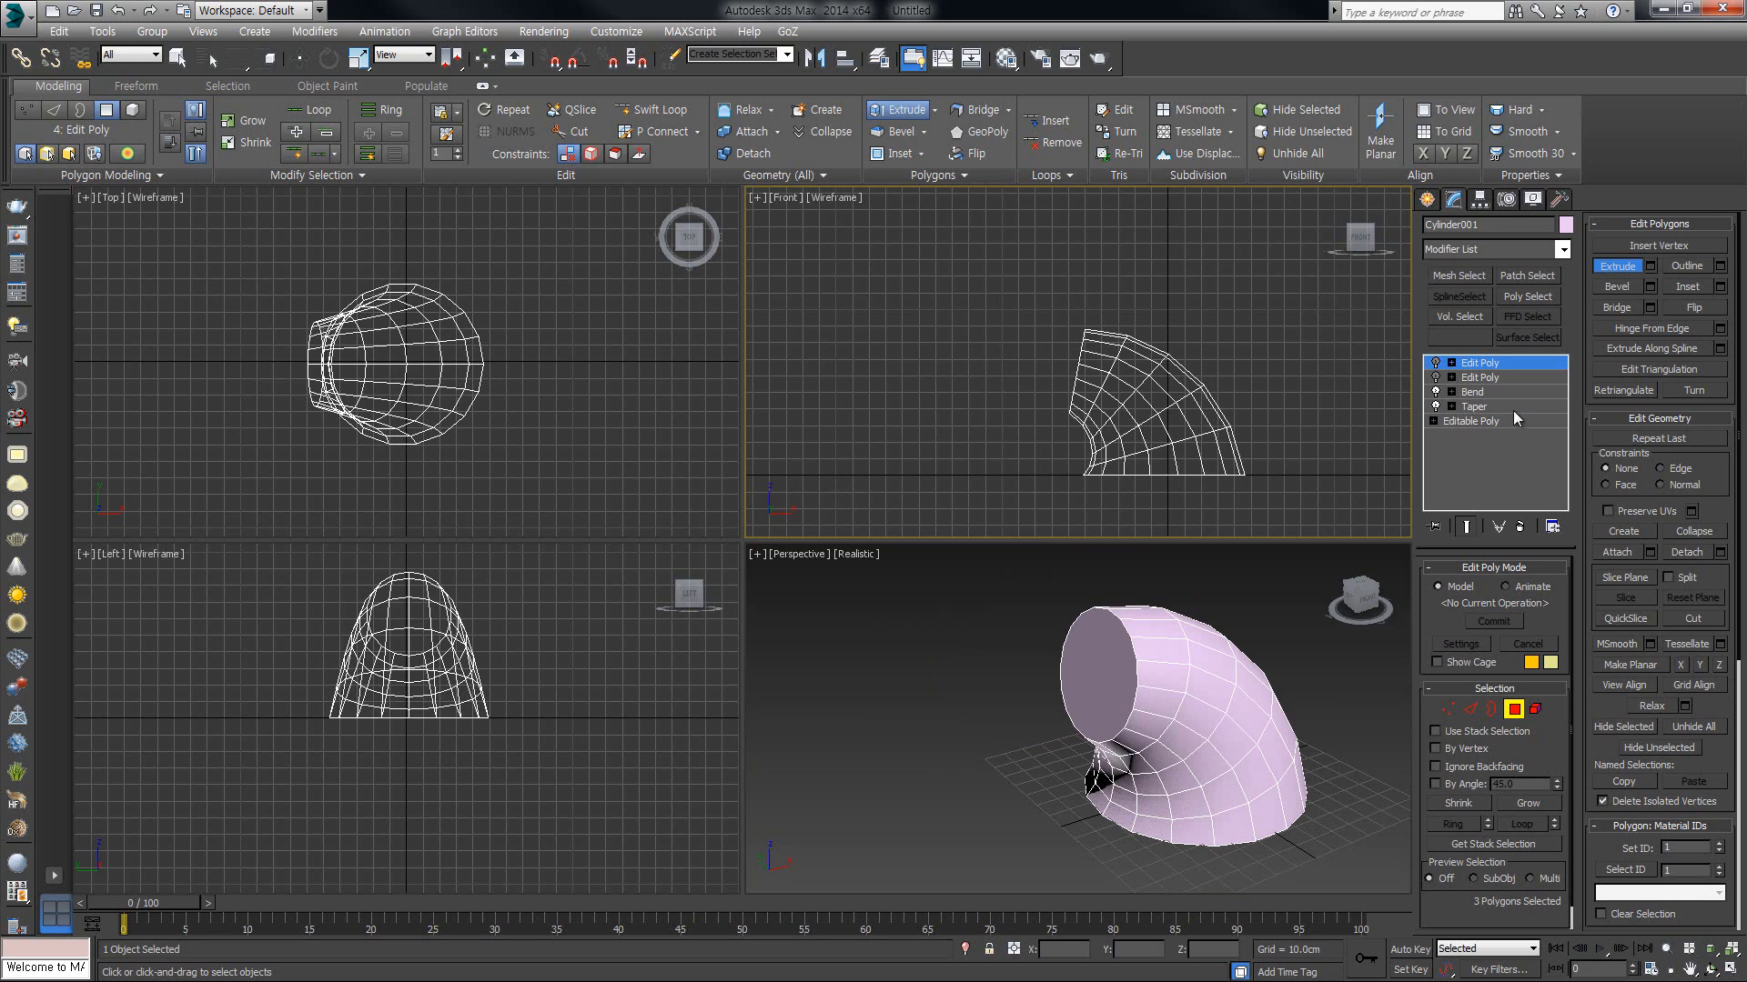
left_click(1435, 392)
left_click(1436, 392)
left_click(1436, 377)
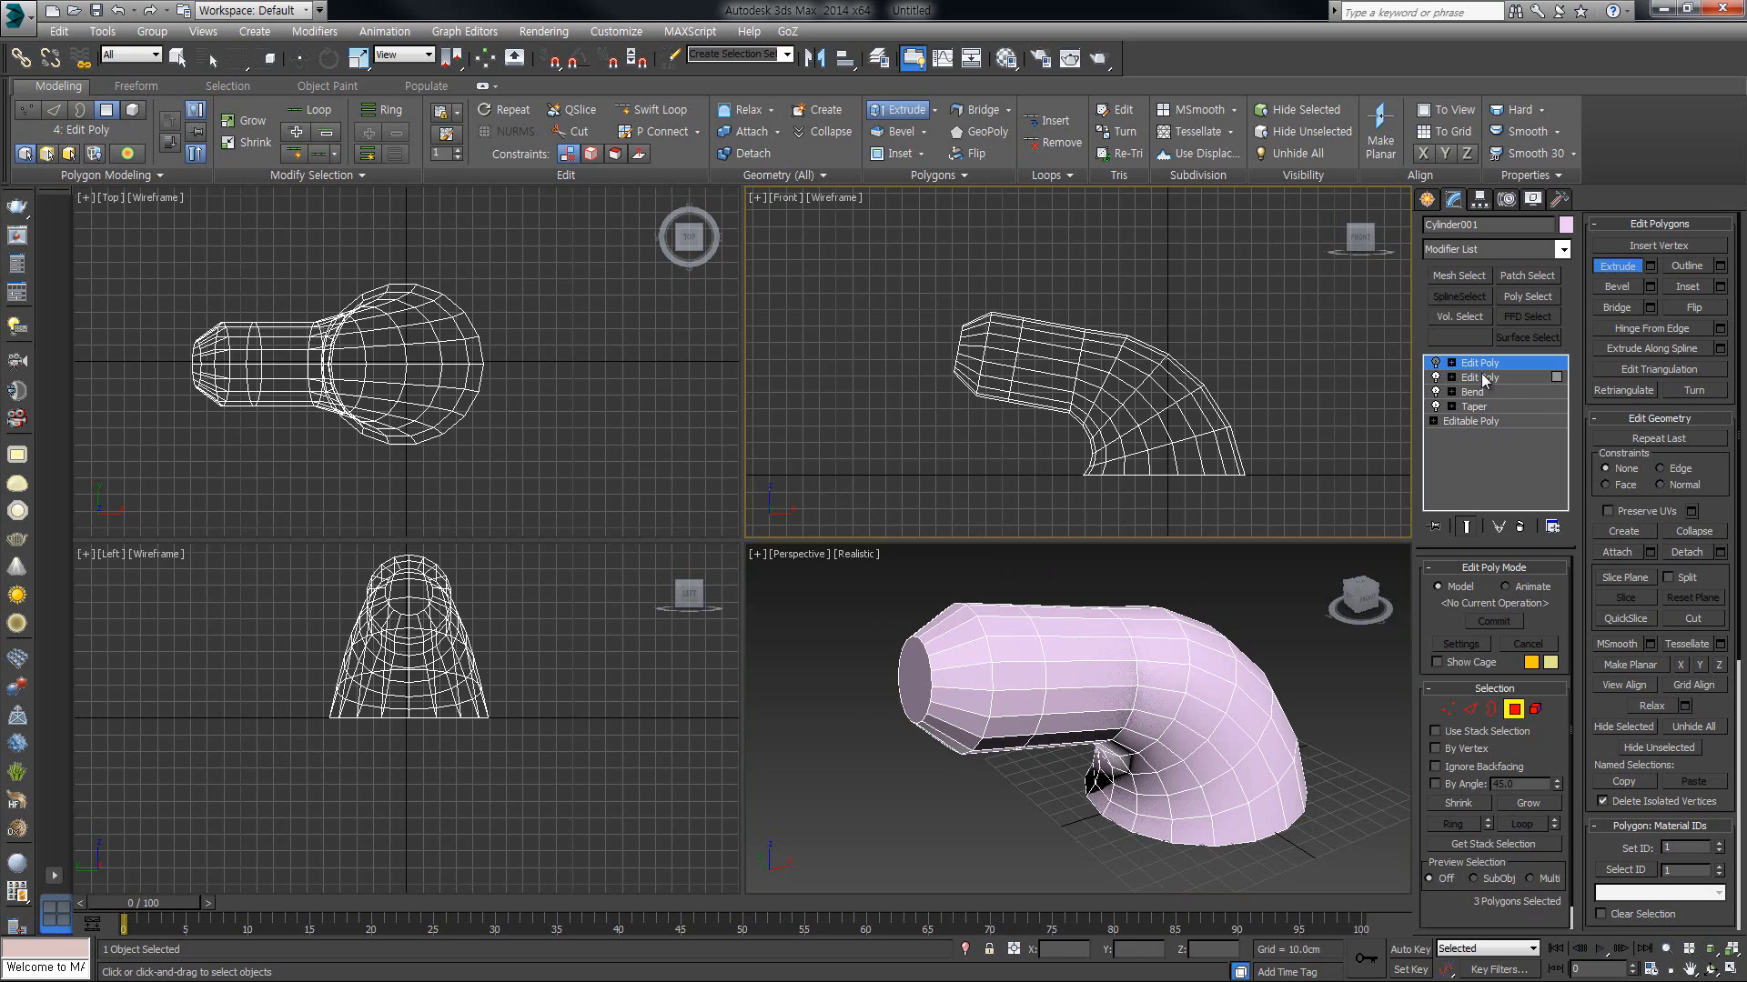
Step: Select the lower Edit Poly and toggle the upper one's visibility to compare the results from that stack level
left_click(1481, 379)
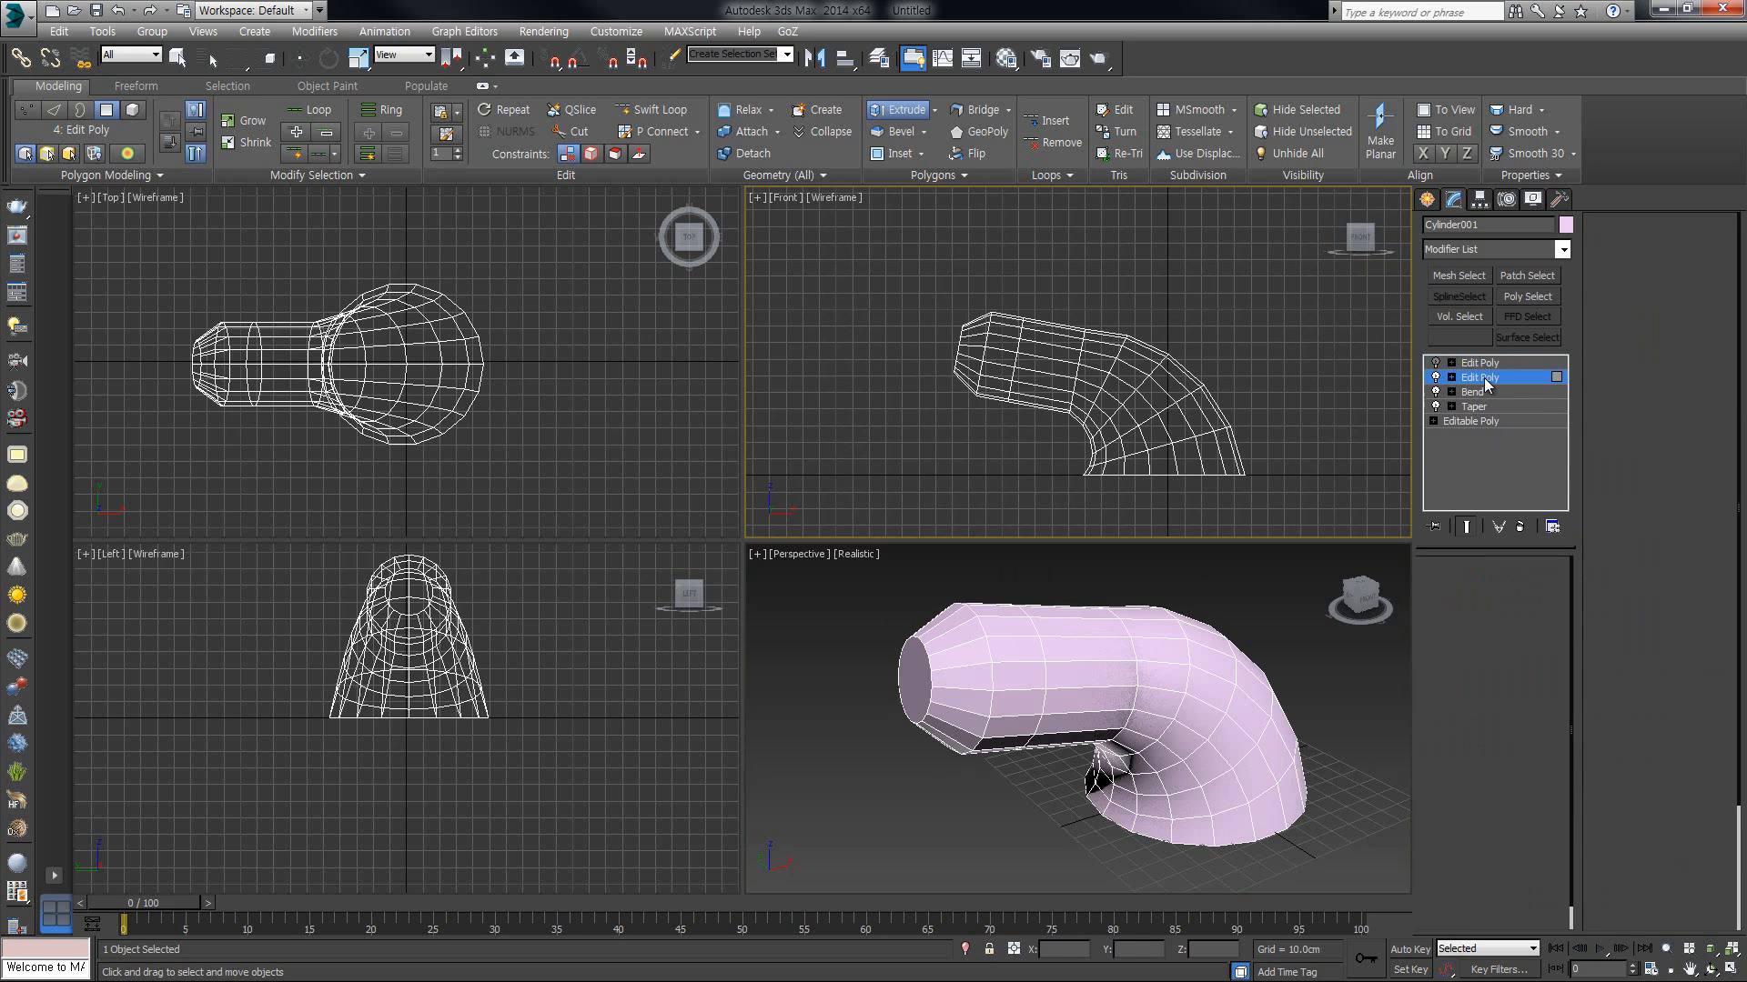
left_click(1436, 363)
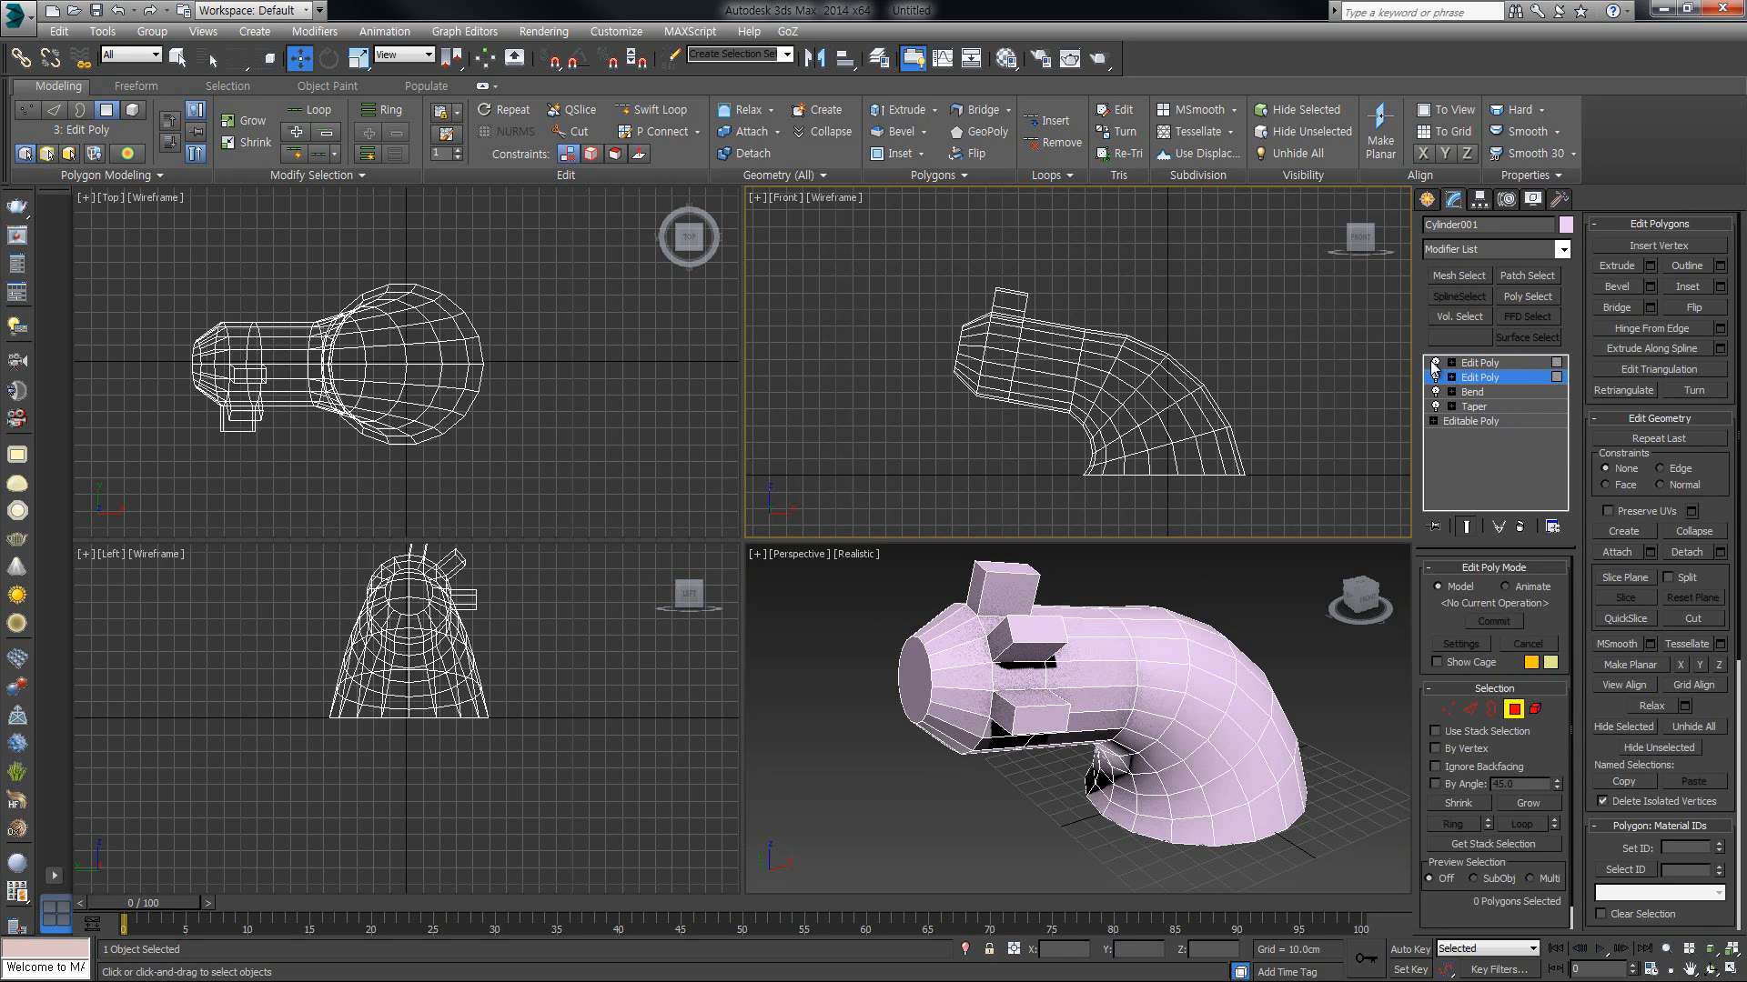
left_click(1435, 363)
left_click(1435, 363)
left_click(1435, 363)
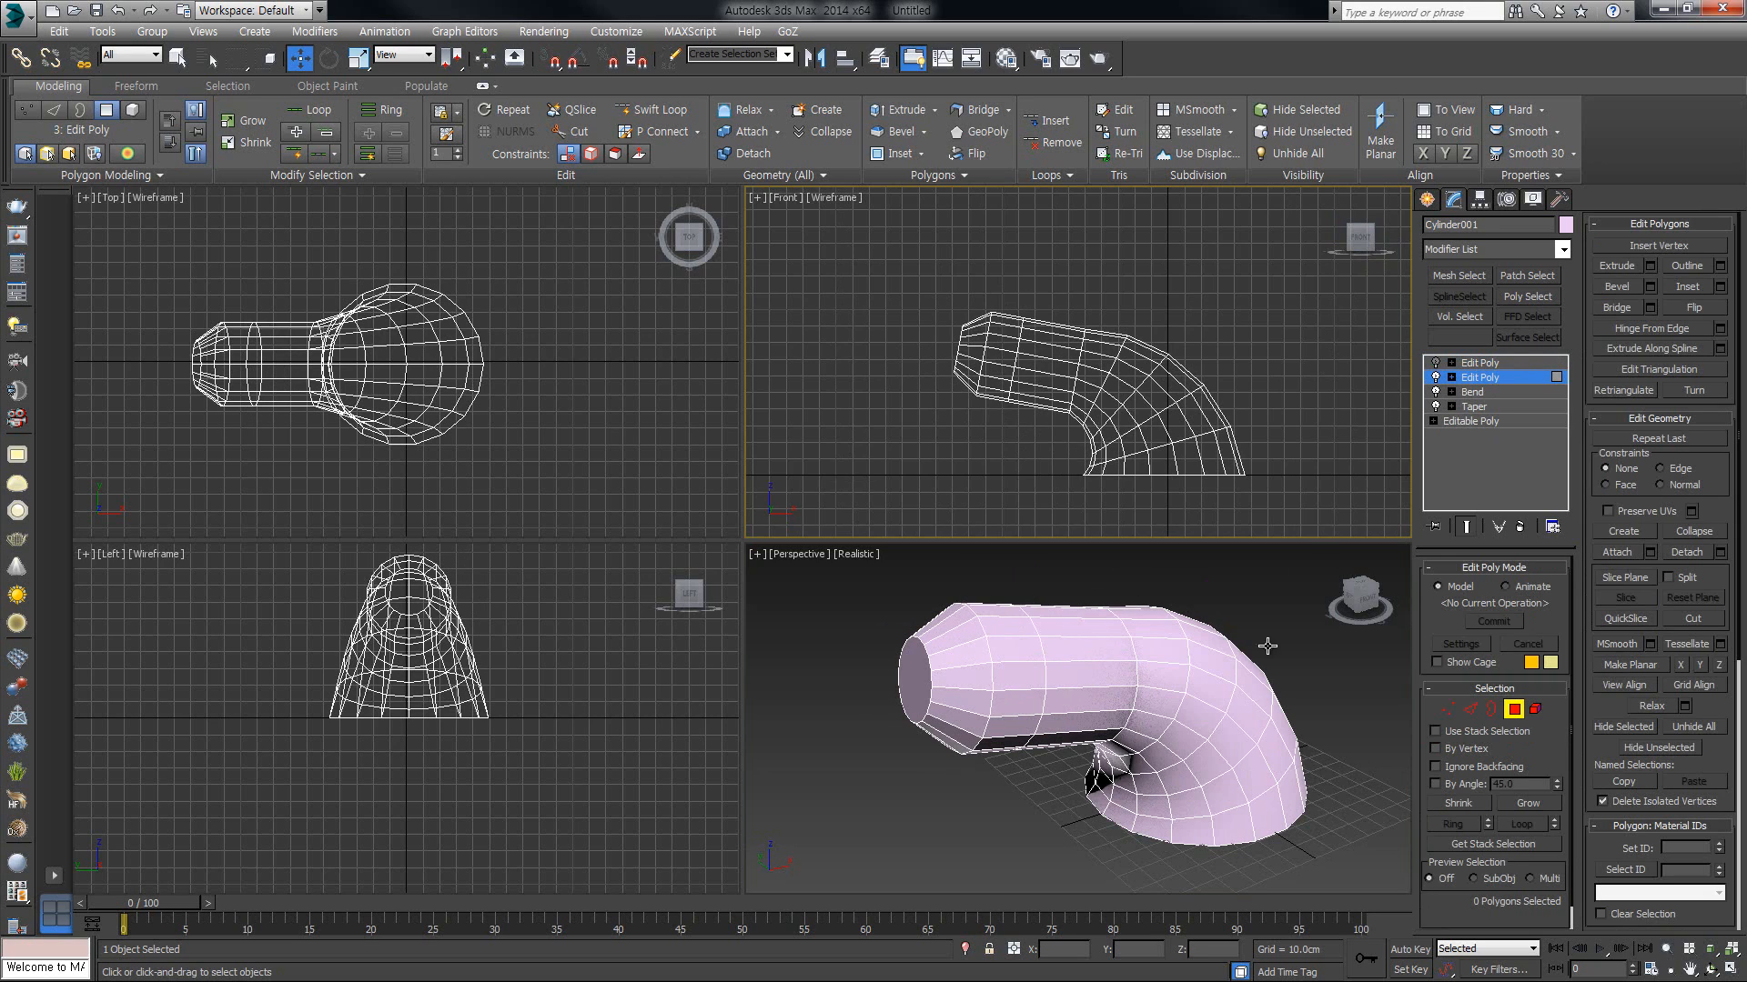
left_click(1435, 363)
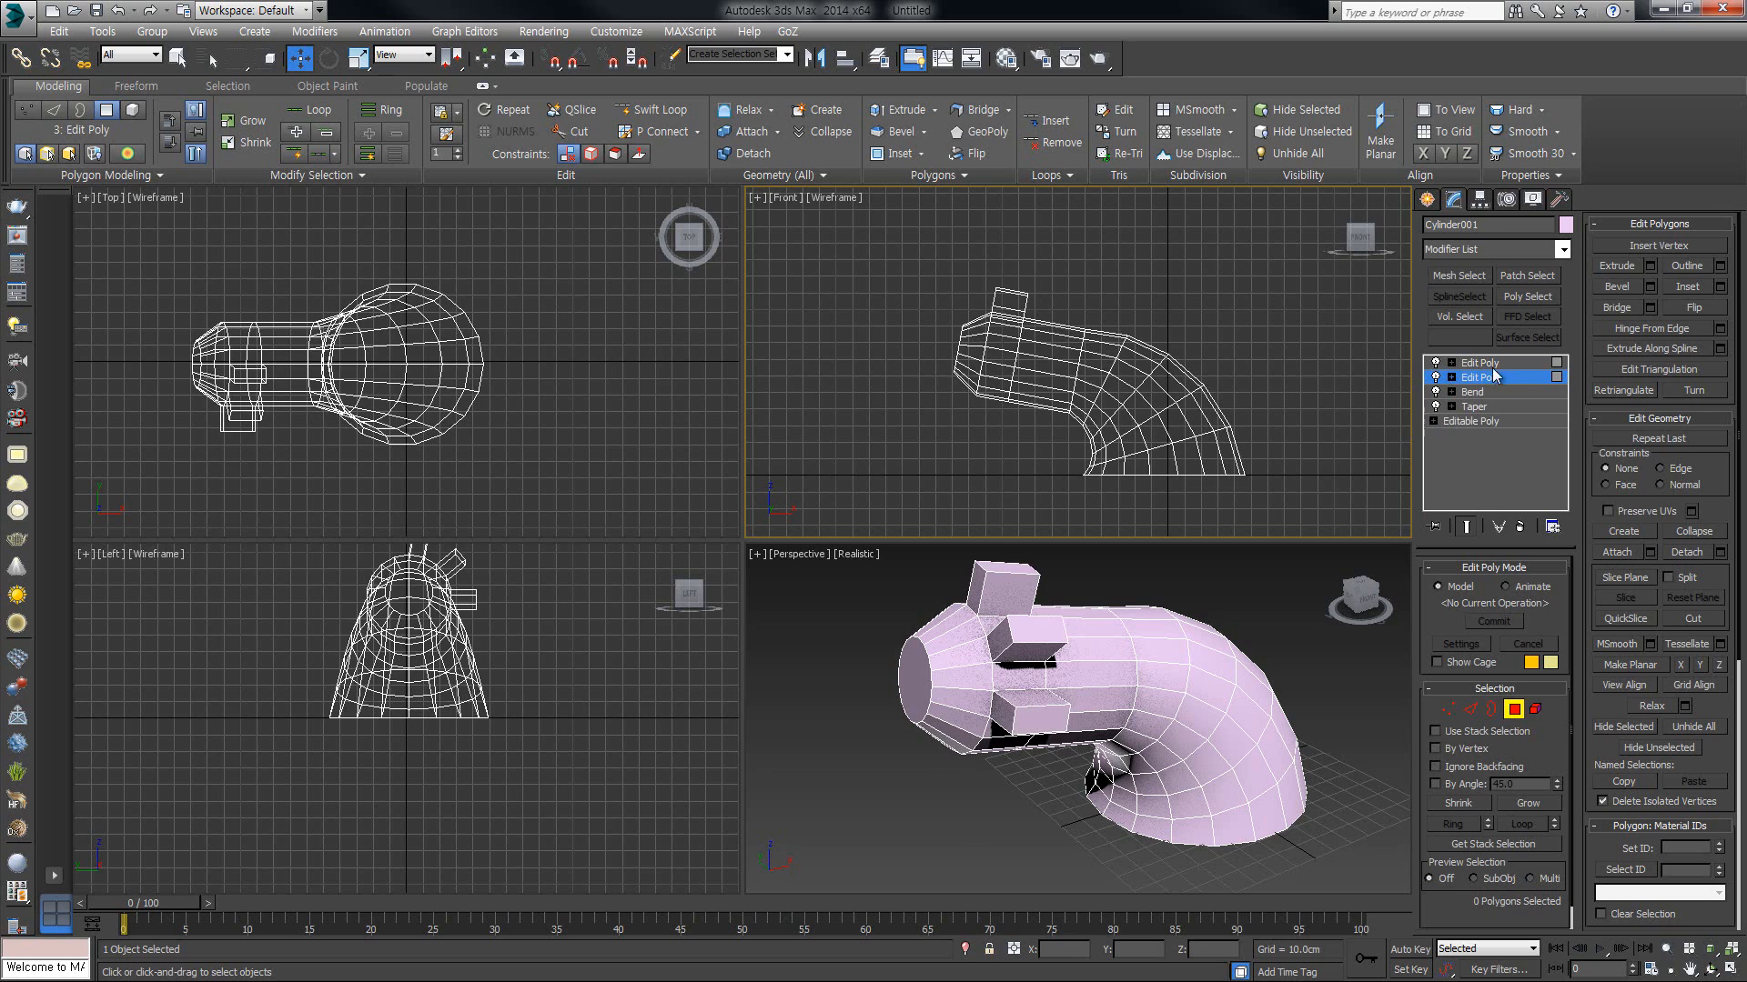
Step: Select the upper Edit Poly, switch off its effect and activate its edge level
left_click(1481, 363)
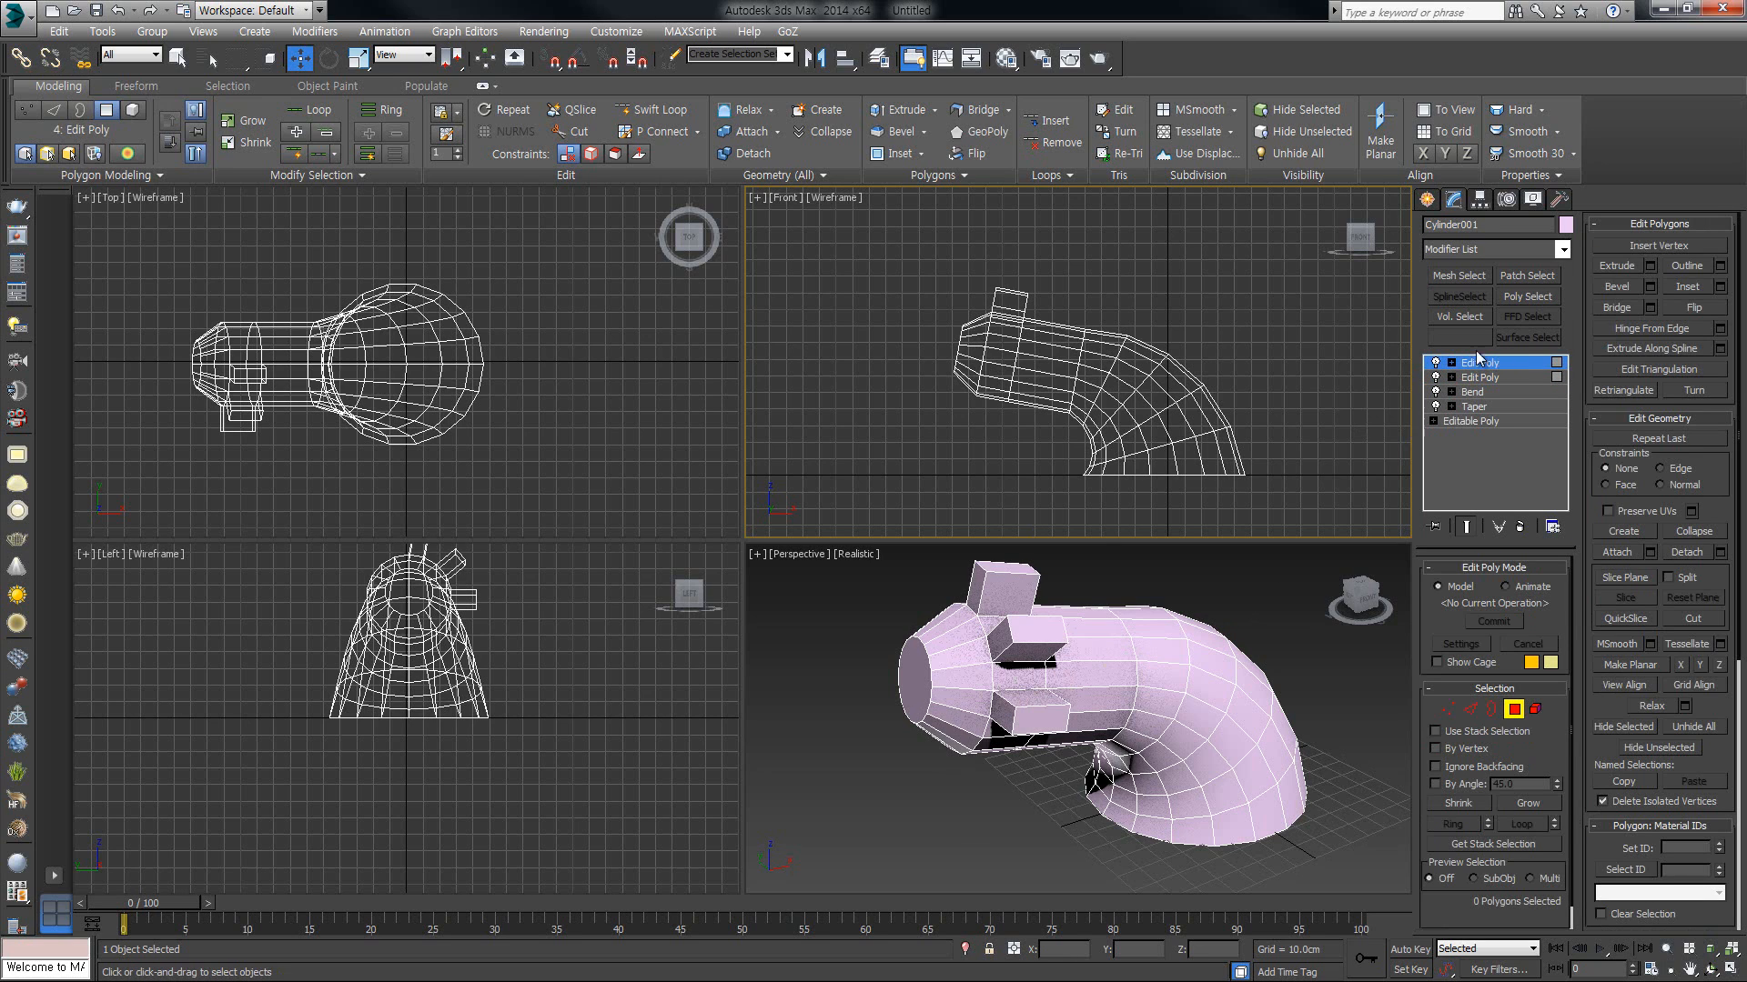
left_click(1436, 363)
left_click(1470, 708)
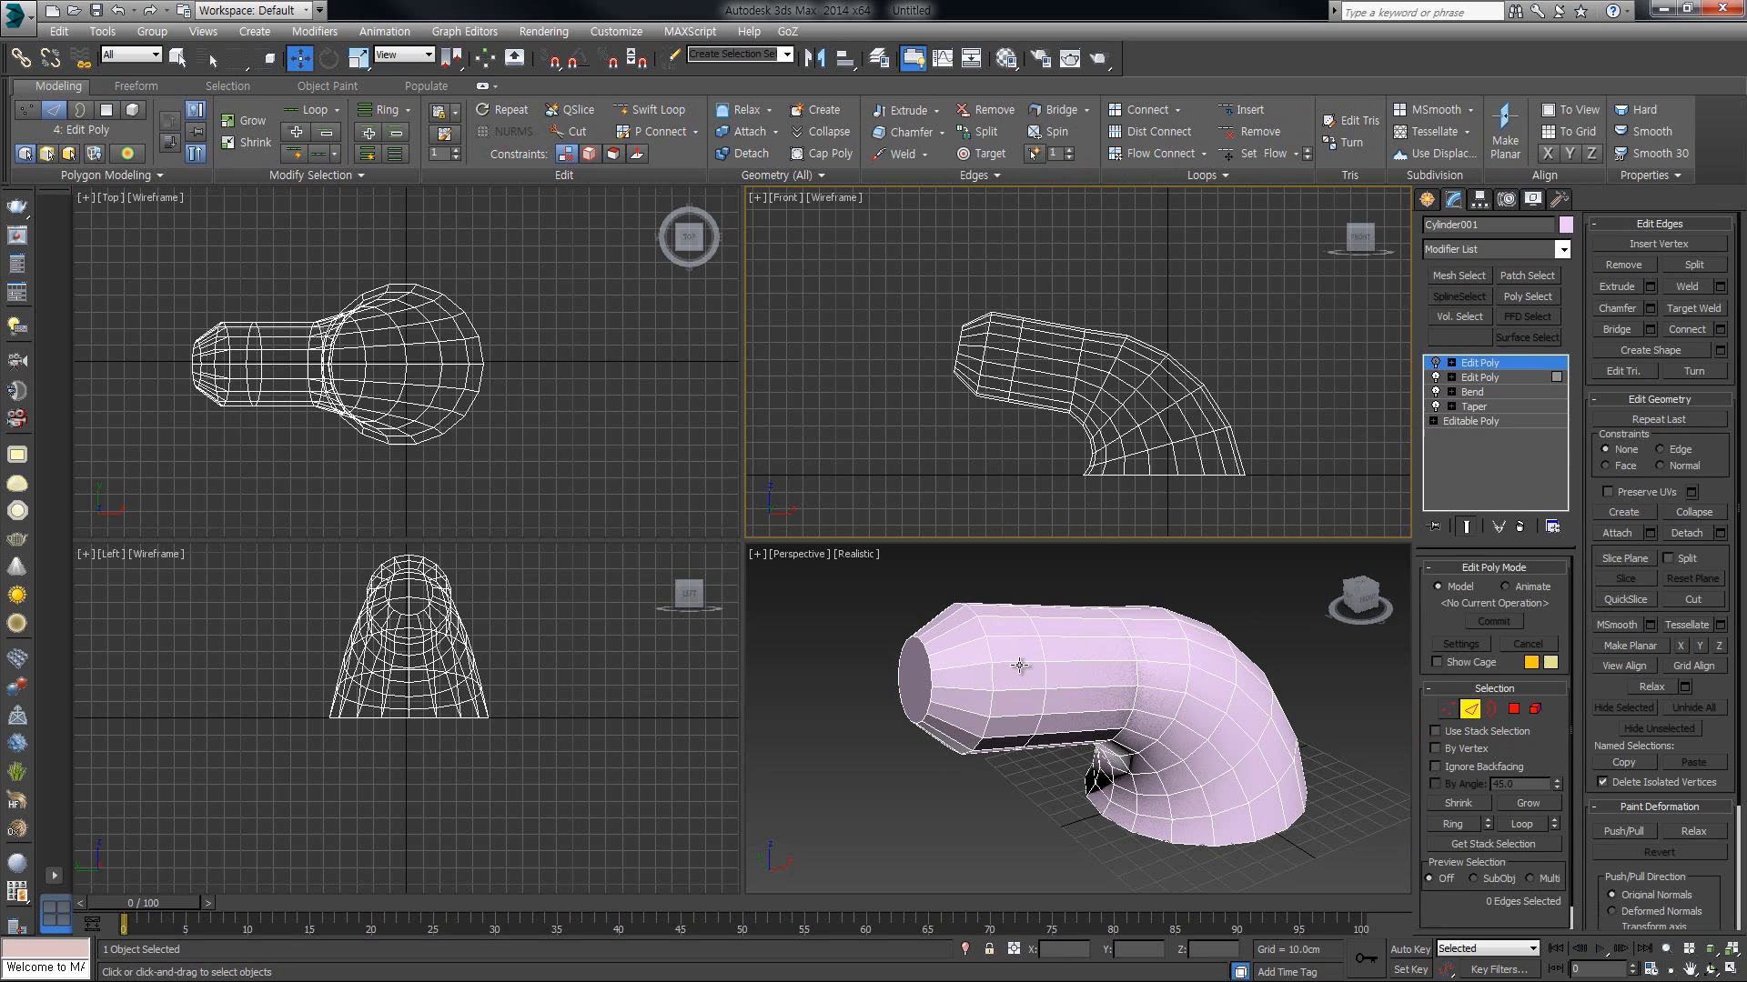
Step: In the lower Edit Poly, select the ring of lengthwise edges behind the bevelled end and connect them with a new edge loop
left_click(1481, 377)
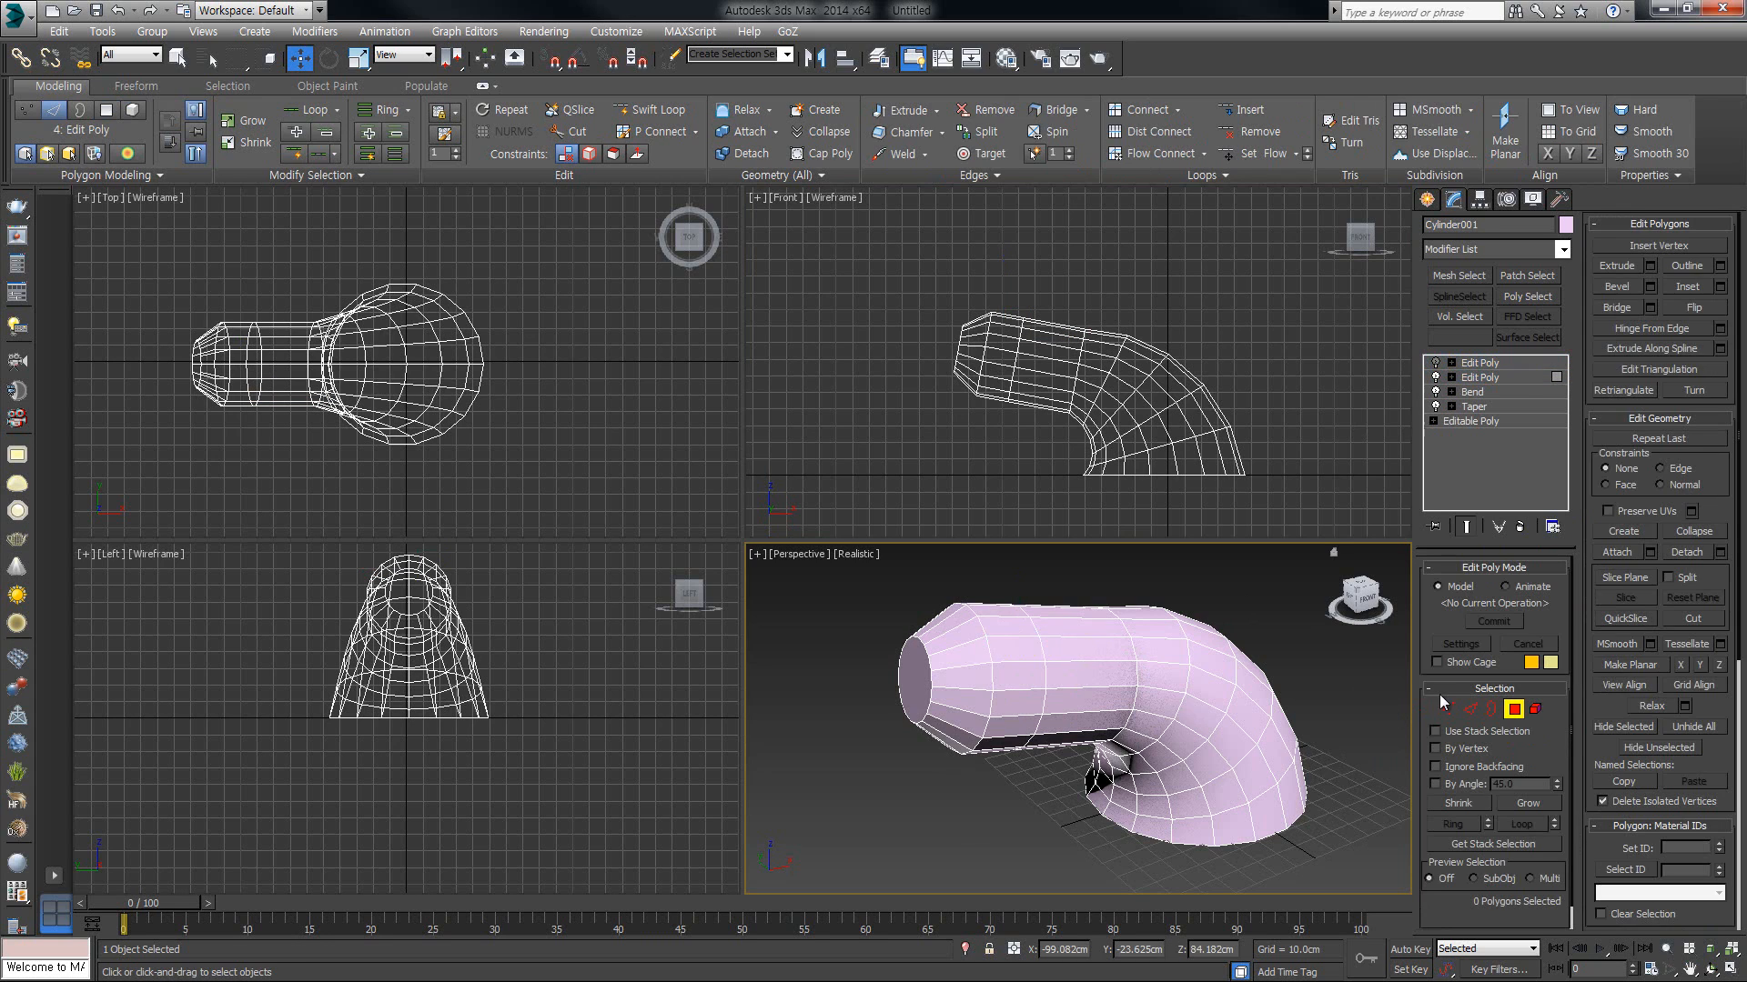
left_click(1021, 664)
left_click(1452, 825)
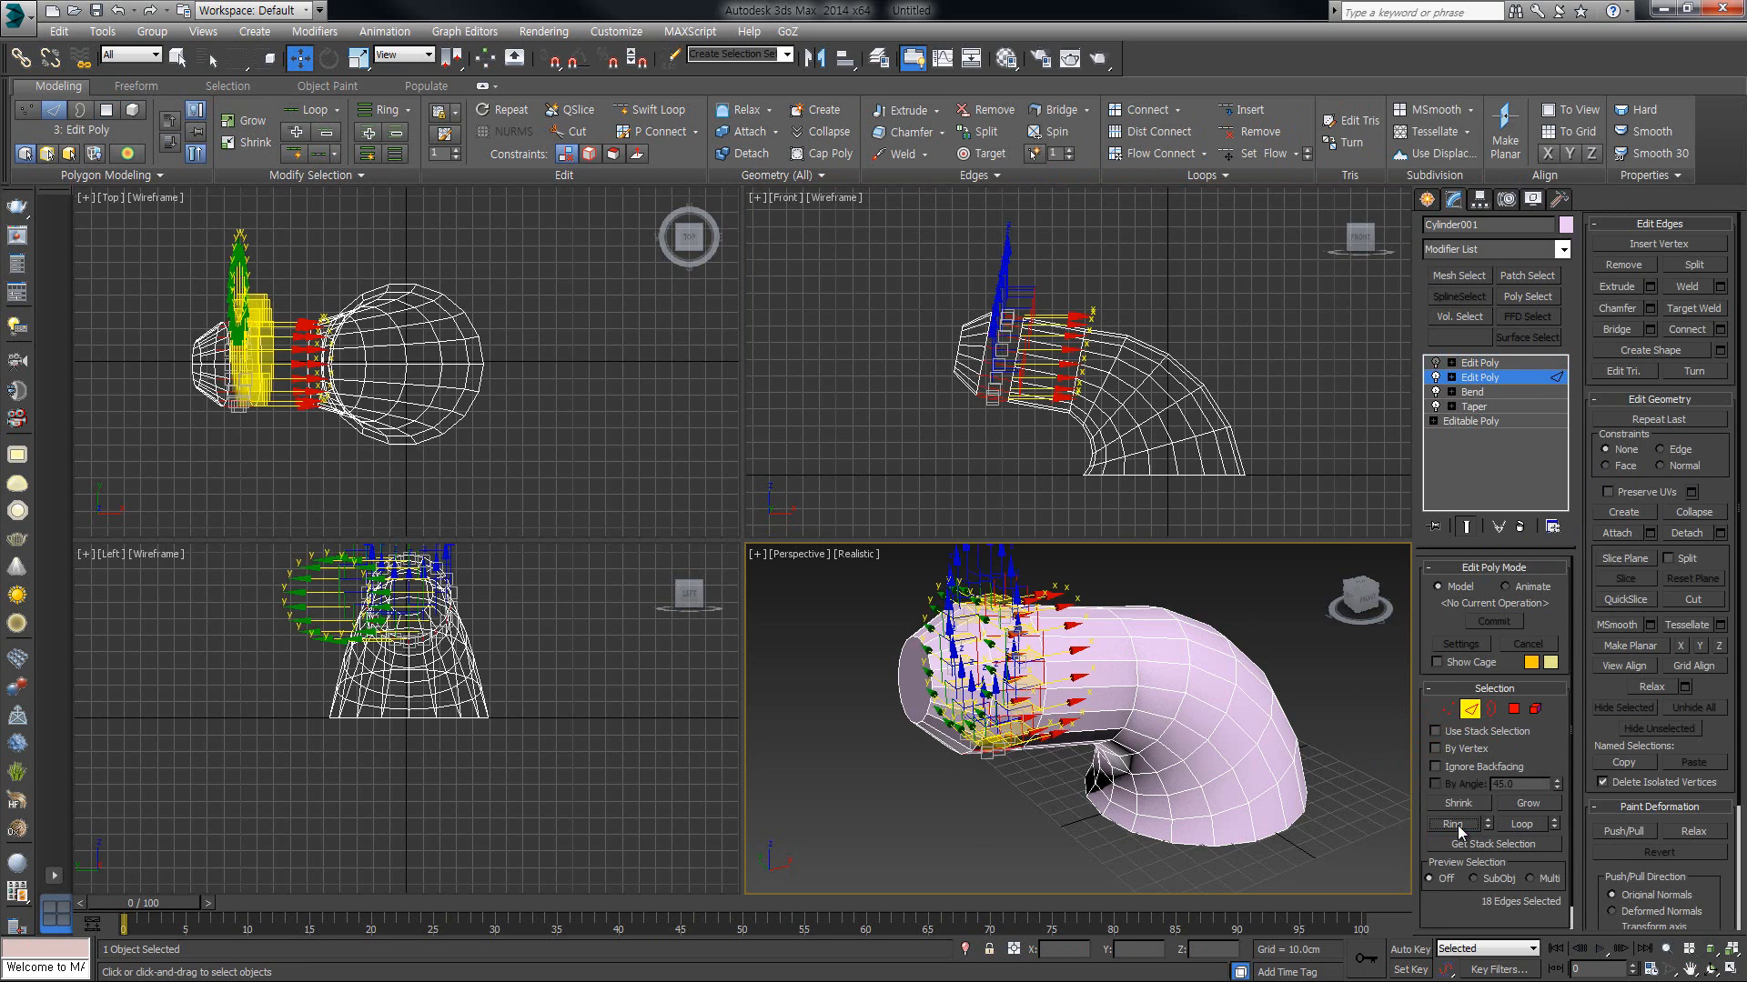
left_click_drag(452, 57, 452, 88)
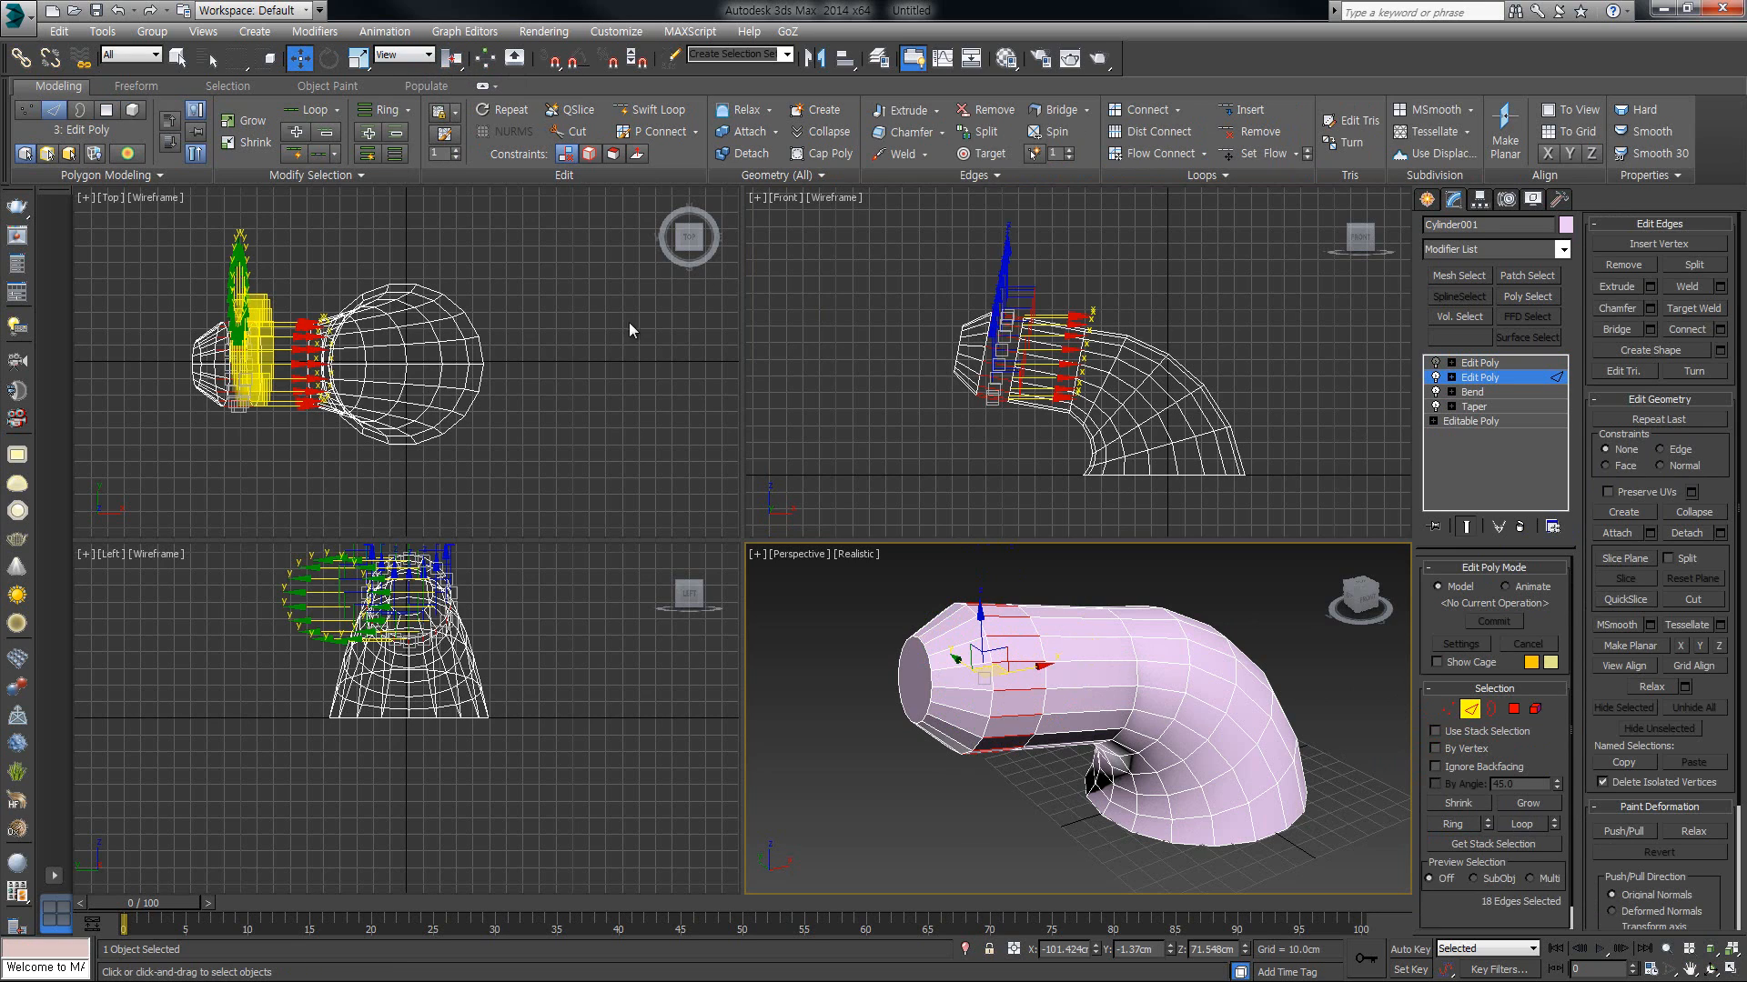
left_click(1695, 330)
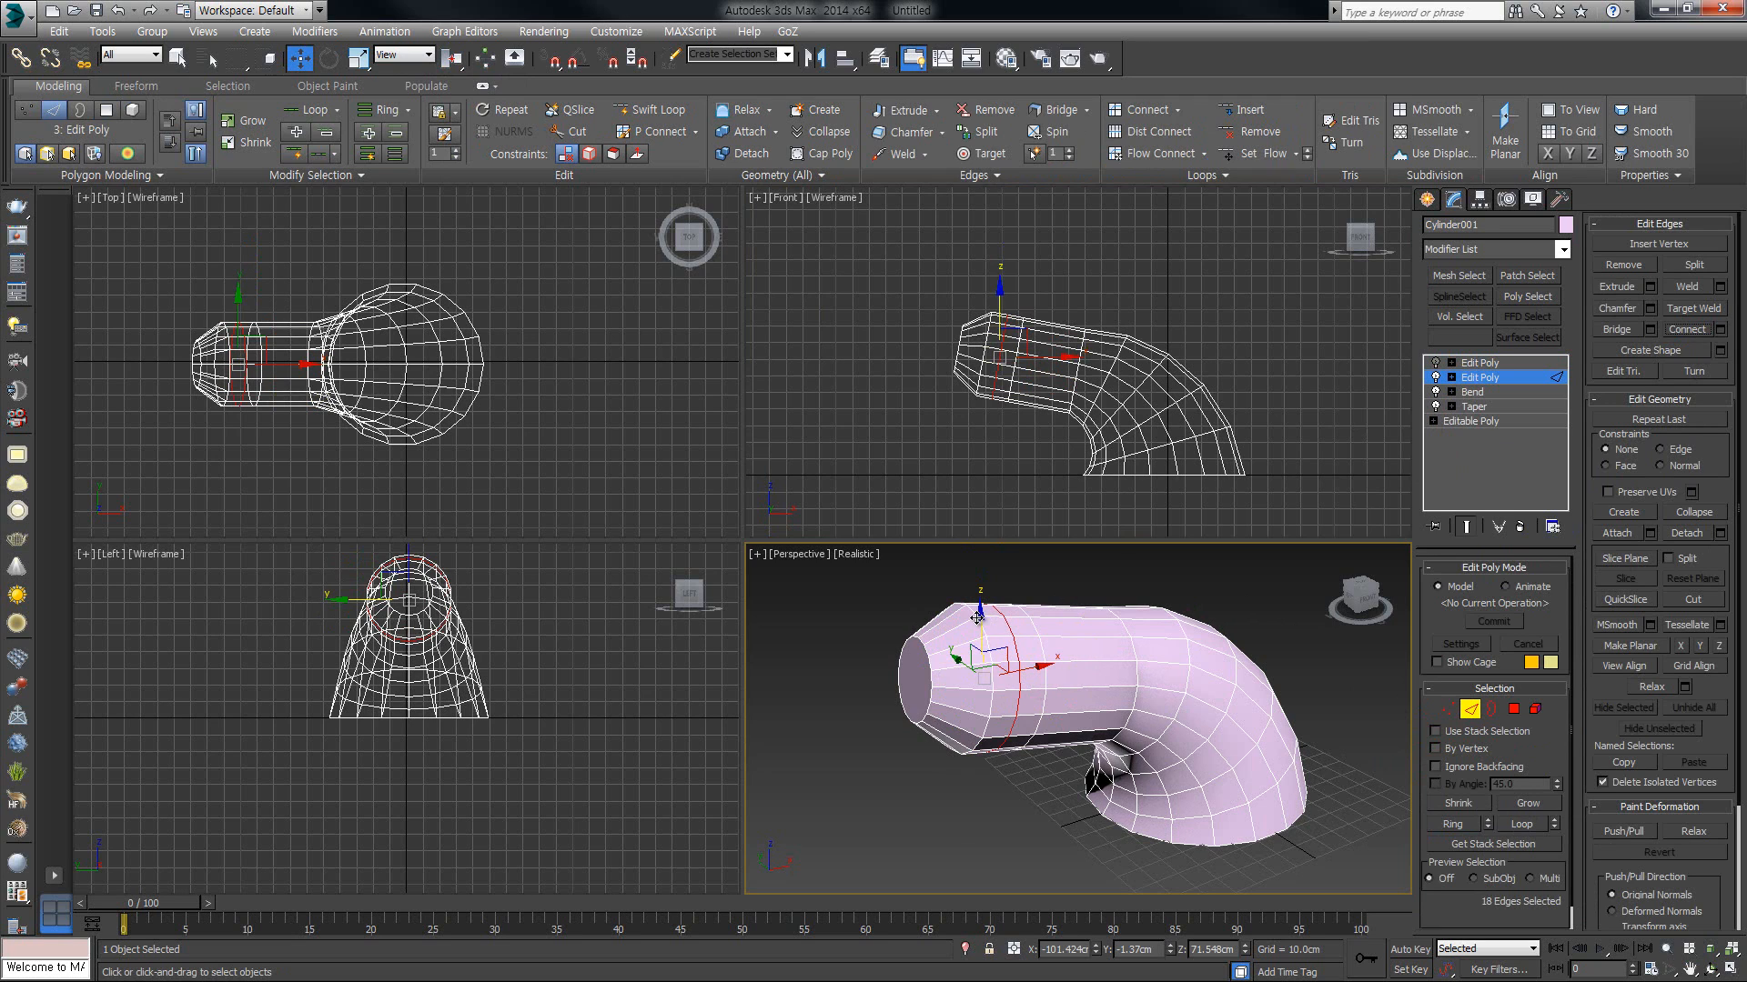
Step: Return to the upper Edit Poly's edge level and toggle its effect to check the blocks on the altered mesh
left_click(1486, 374)
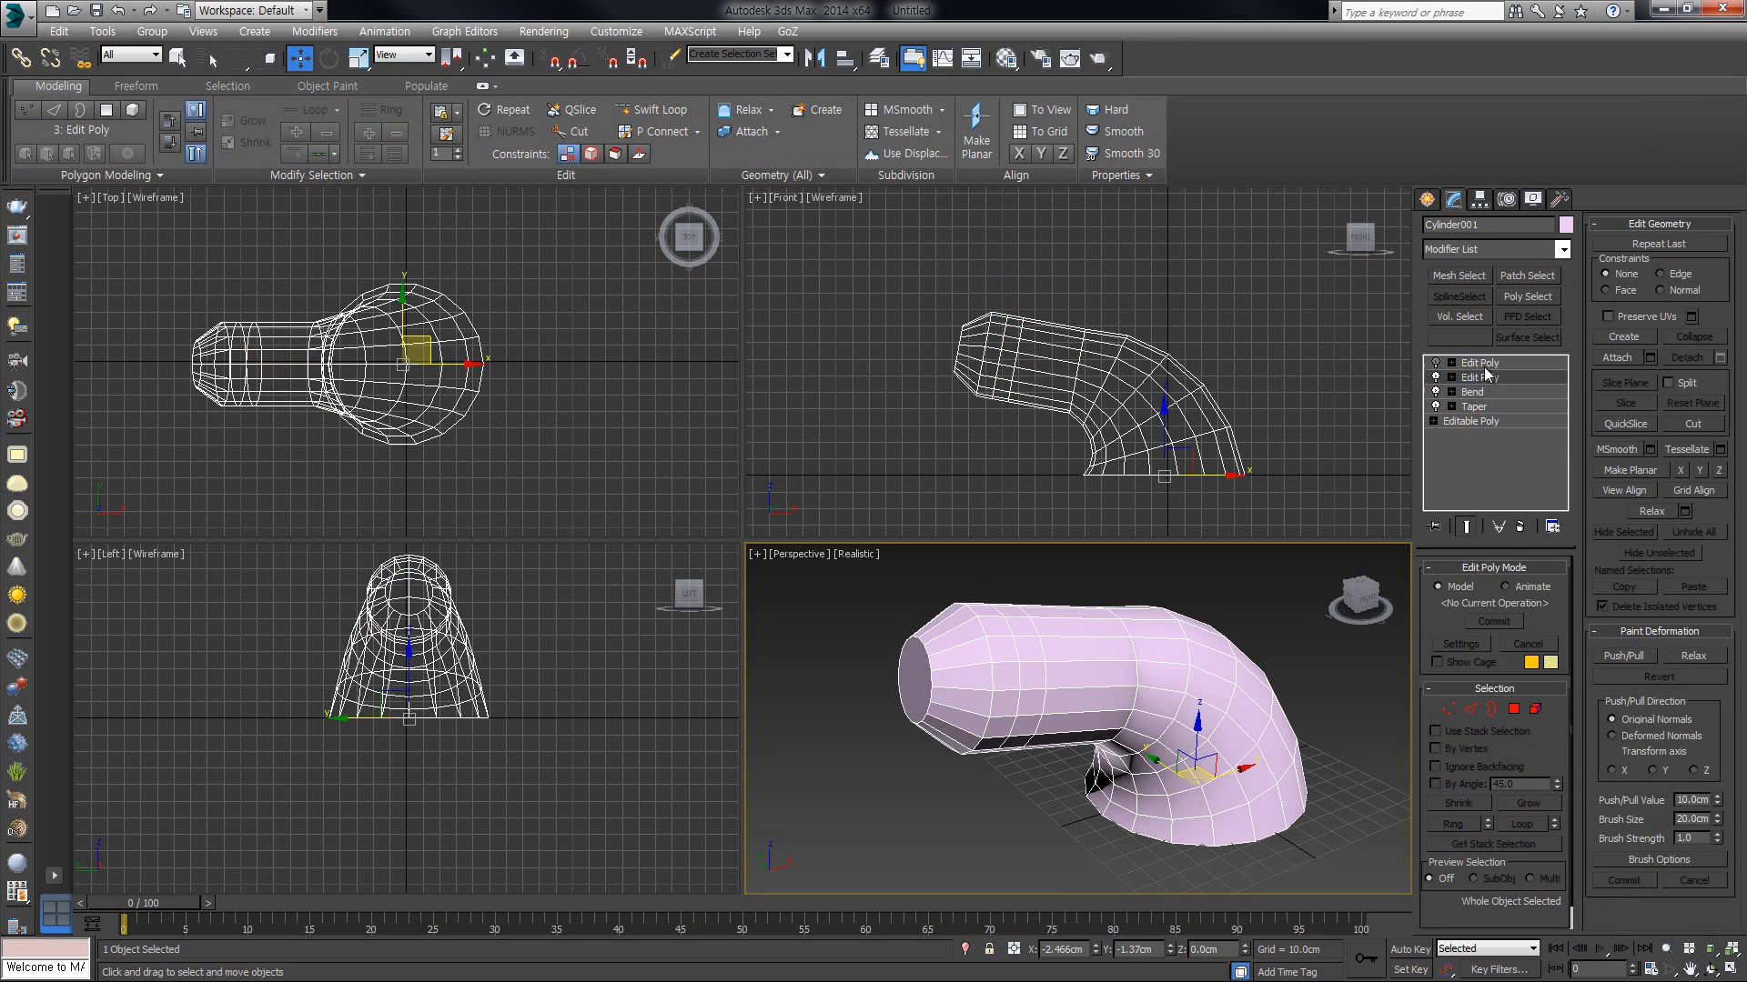
left_click(1480, 363)
key("2")
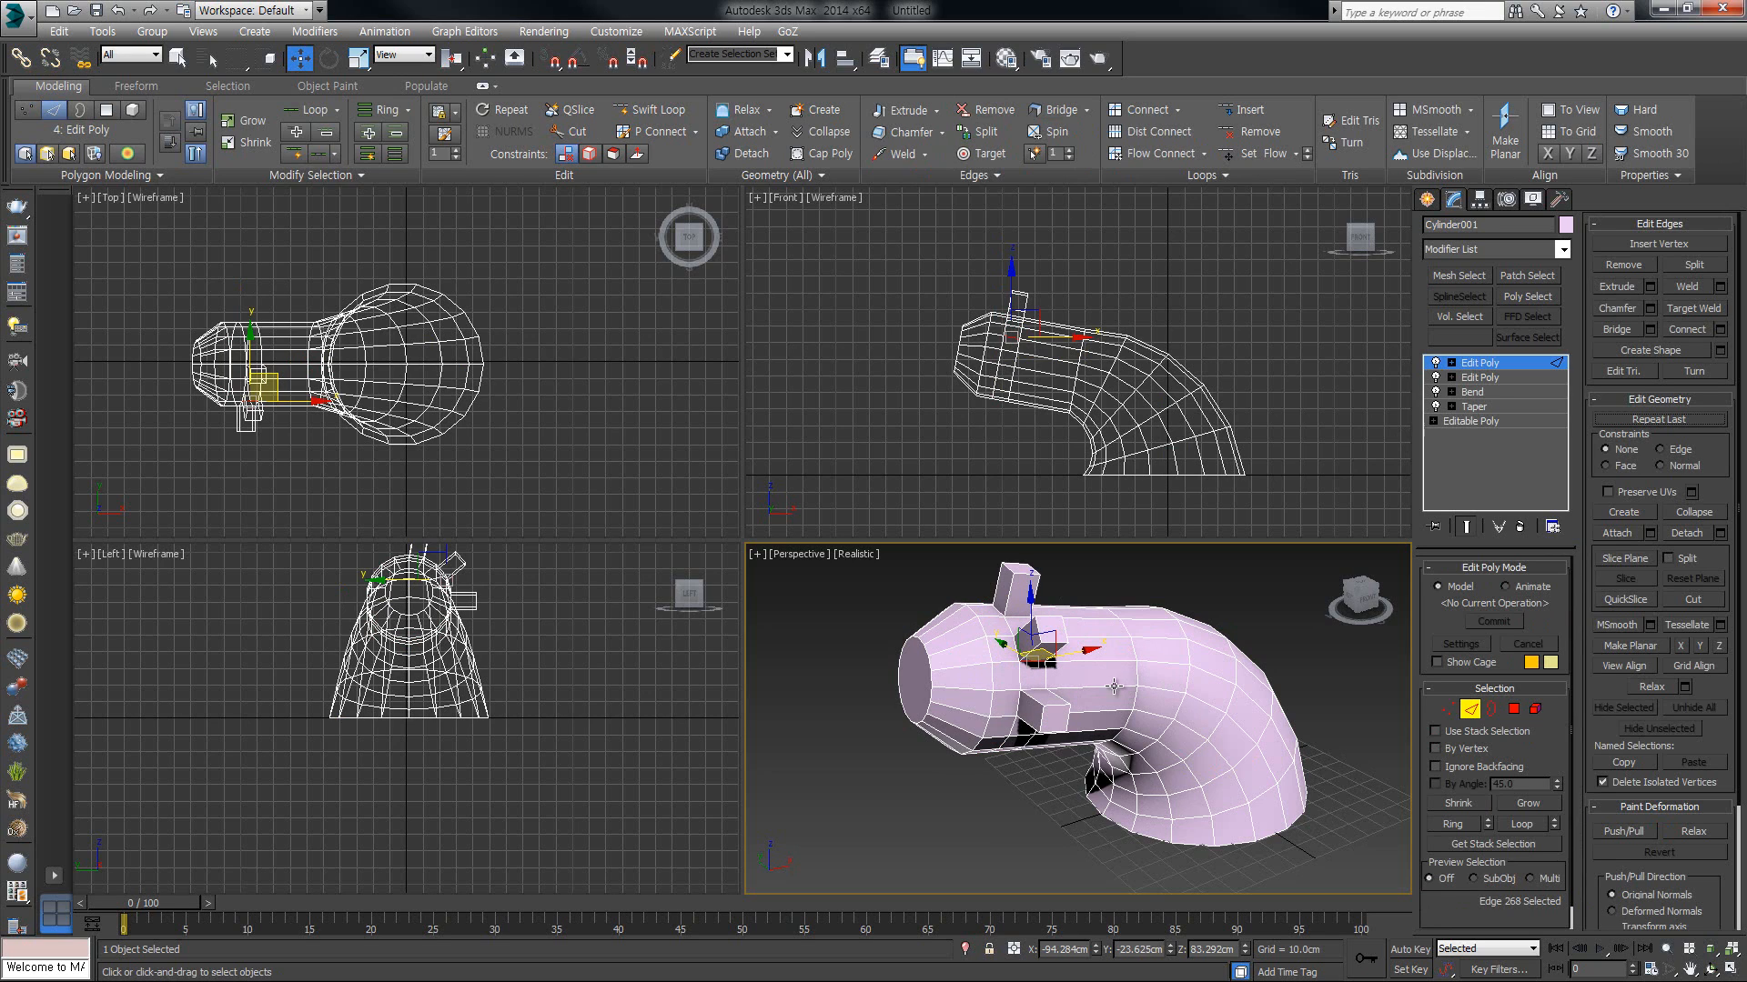
left_click(1436, 363)
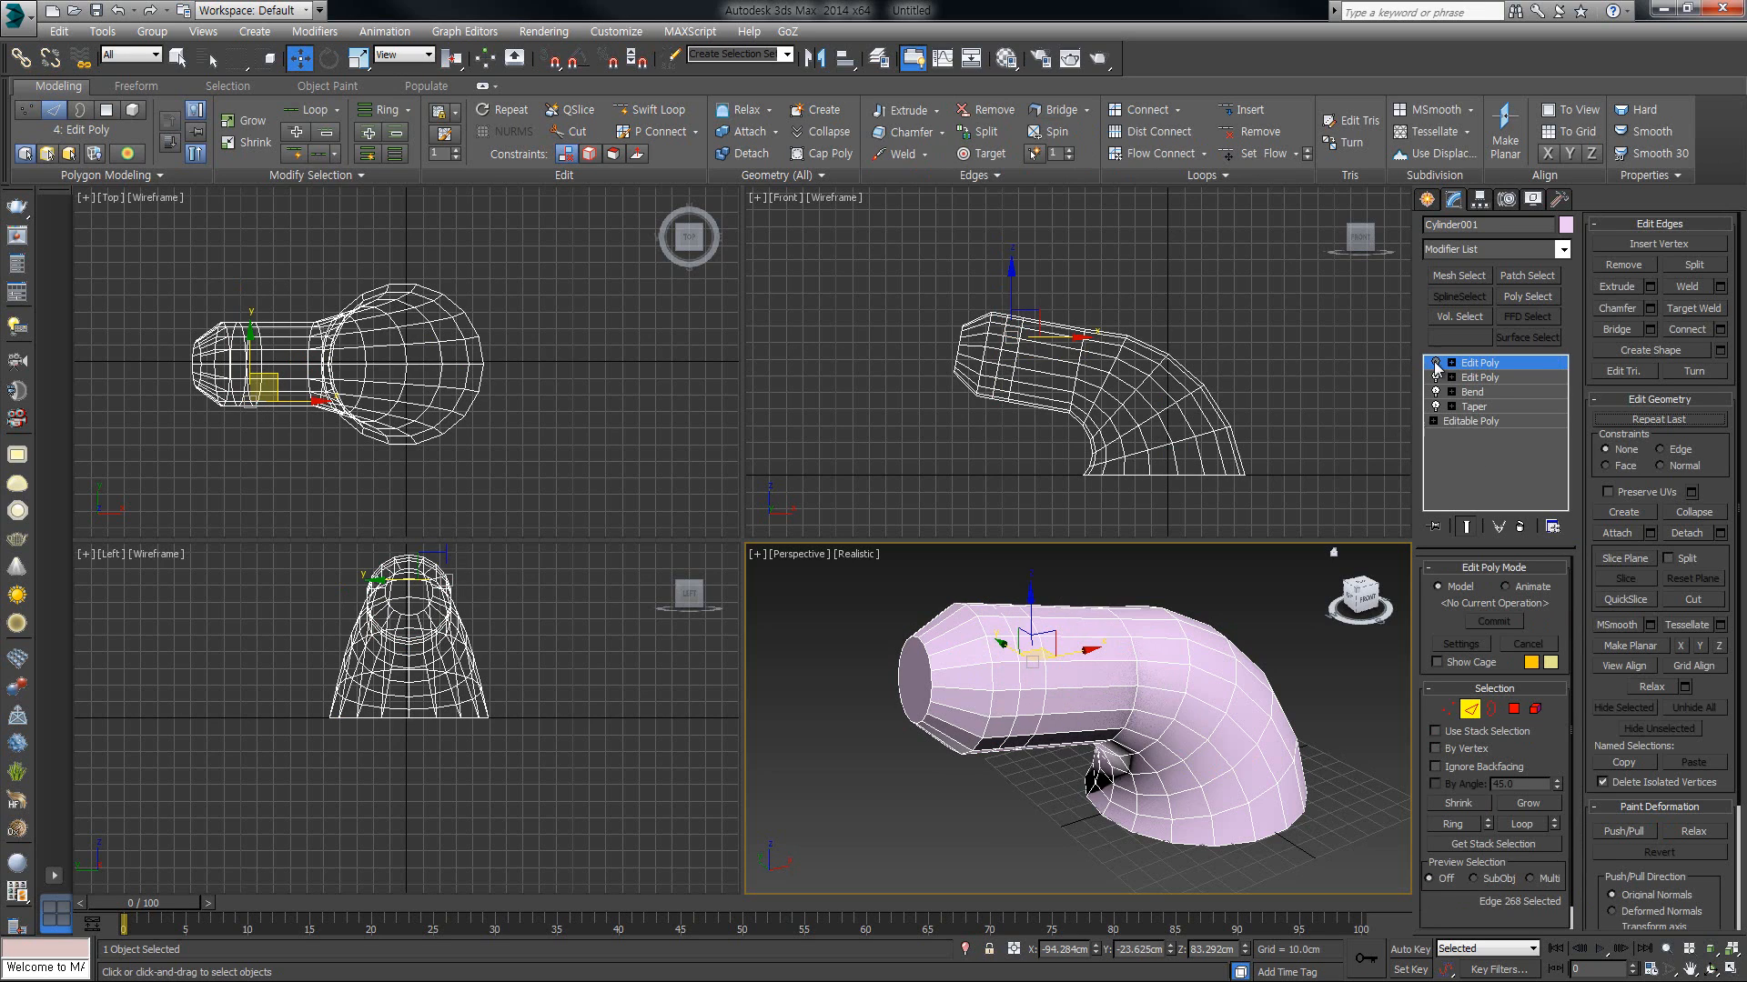
Step: In the lower Edit Poly, connect a ring of crosswise edges along the tube's side, then return to the upper Edit Poly with its effect on
left_click(1483, 377)
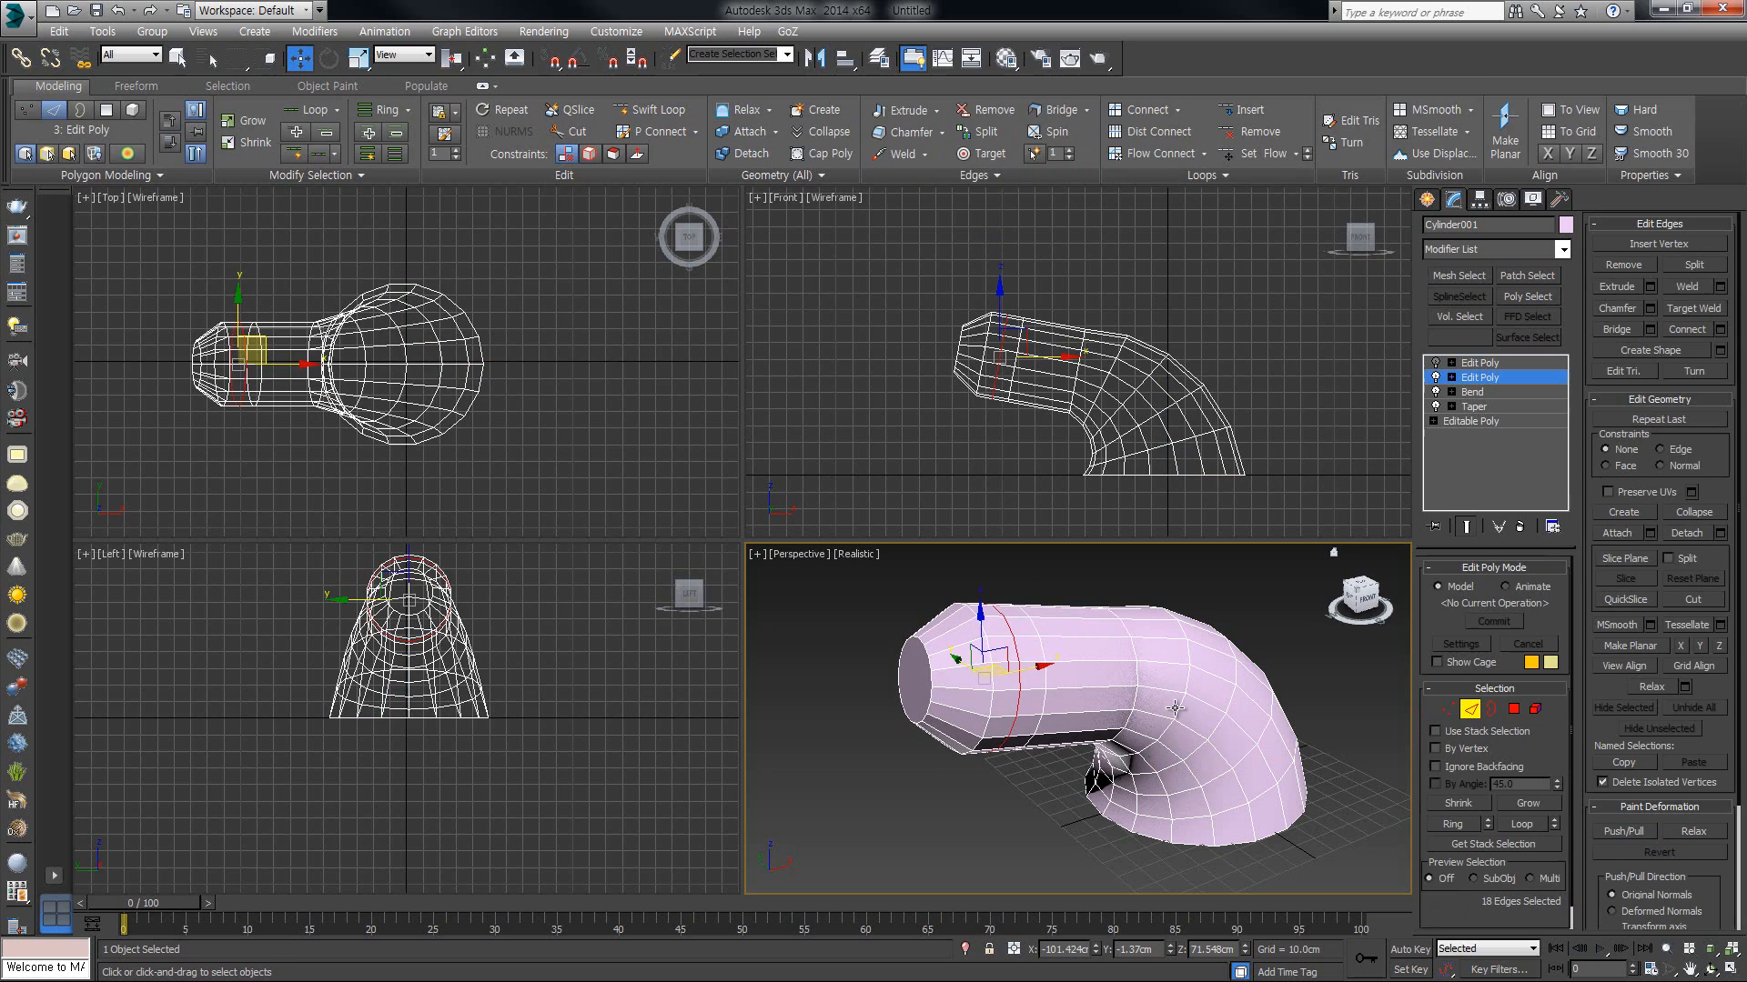
left_click(1139, 674)
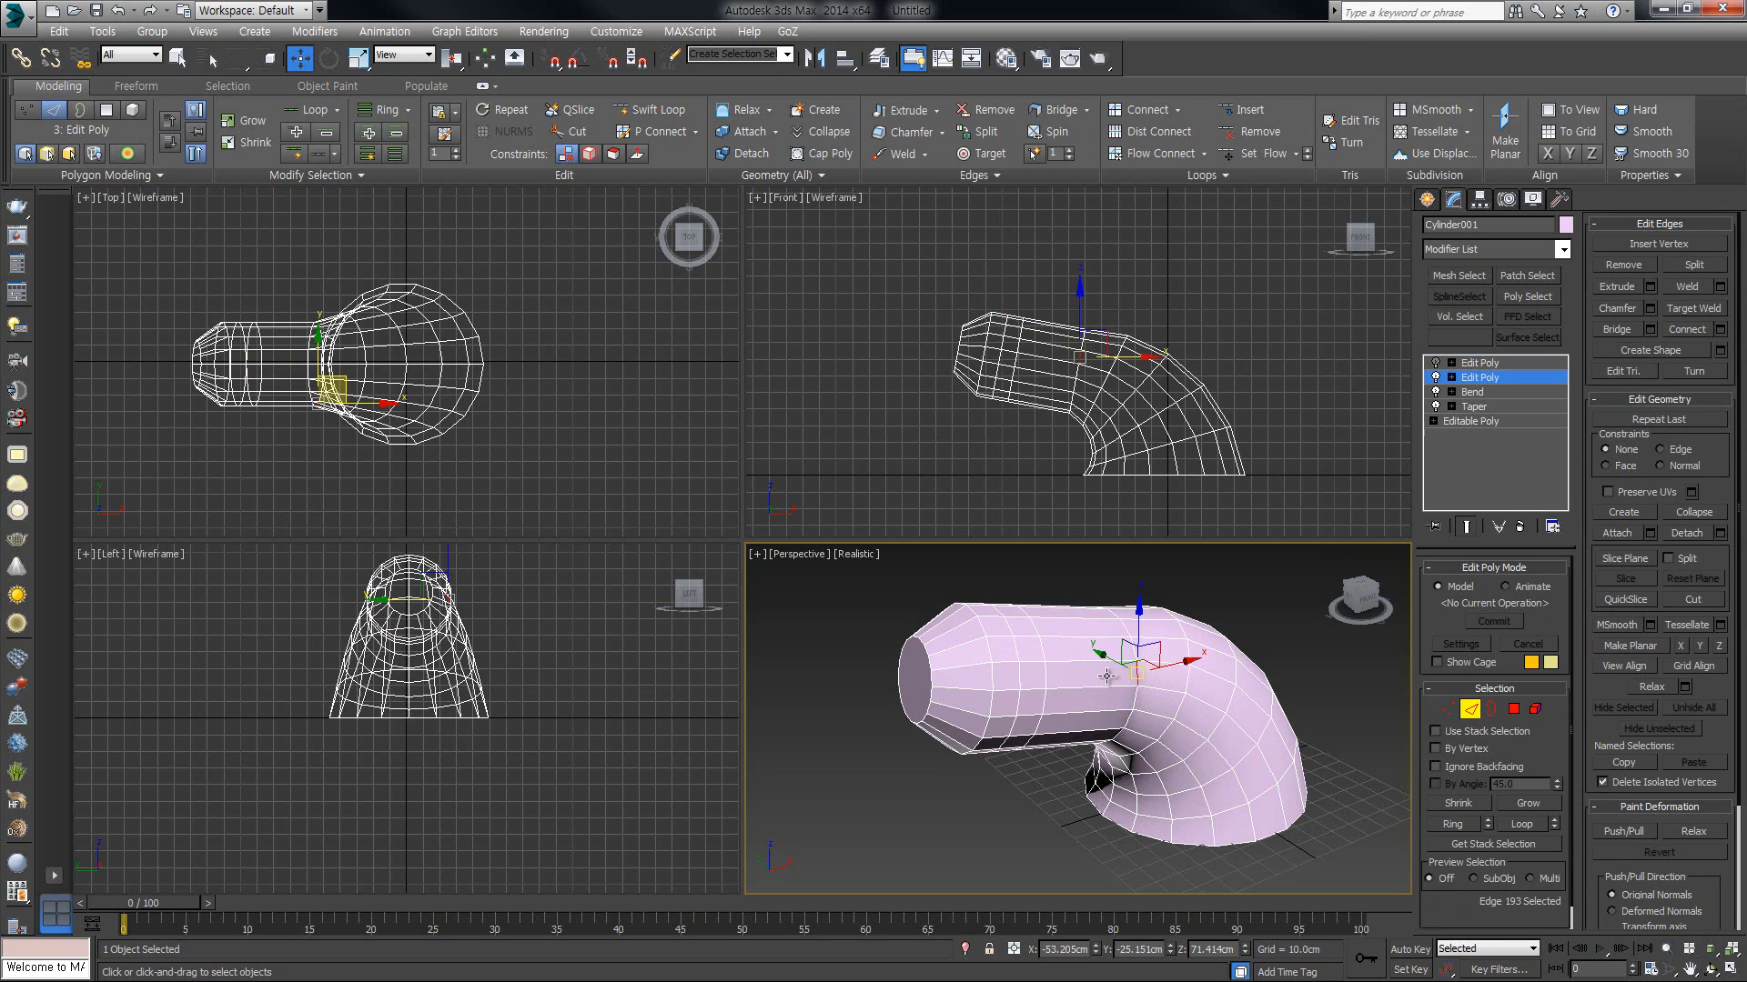
left_click(1044, 703)
left_click(1135, 701, "shift")
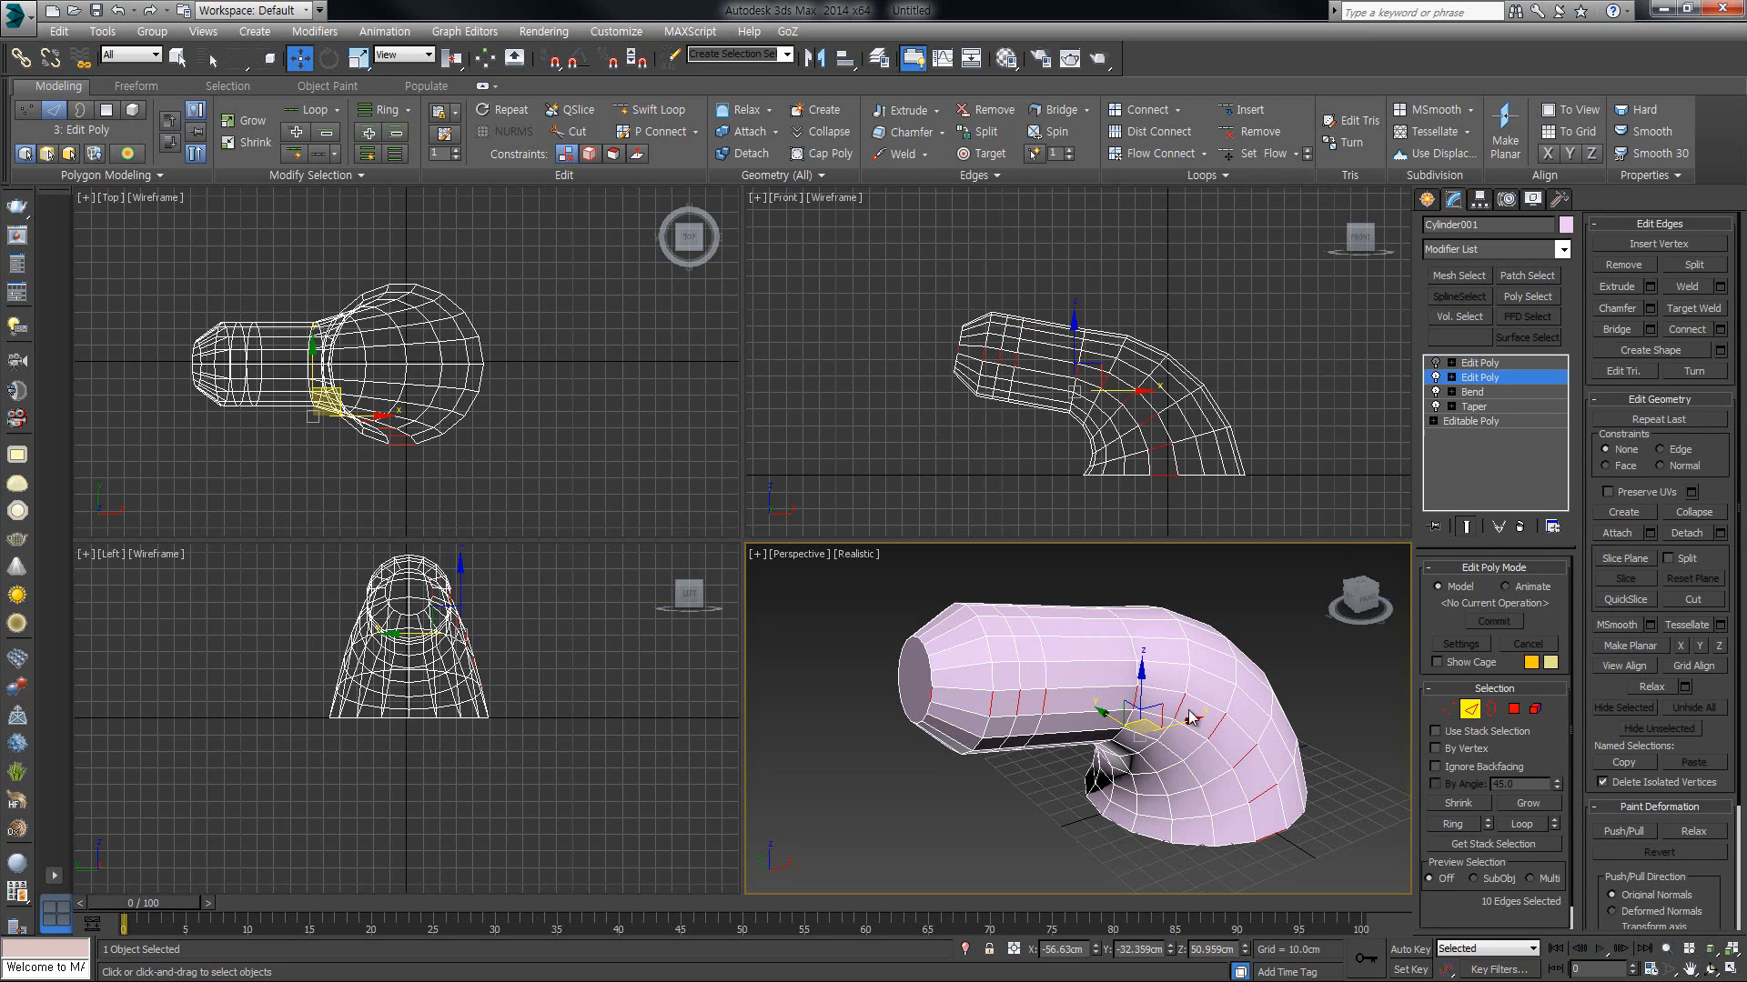
key("ctrl+z")
left_click(1454, 825)
left_click(1687, 330)
left_click(1532, 362)
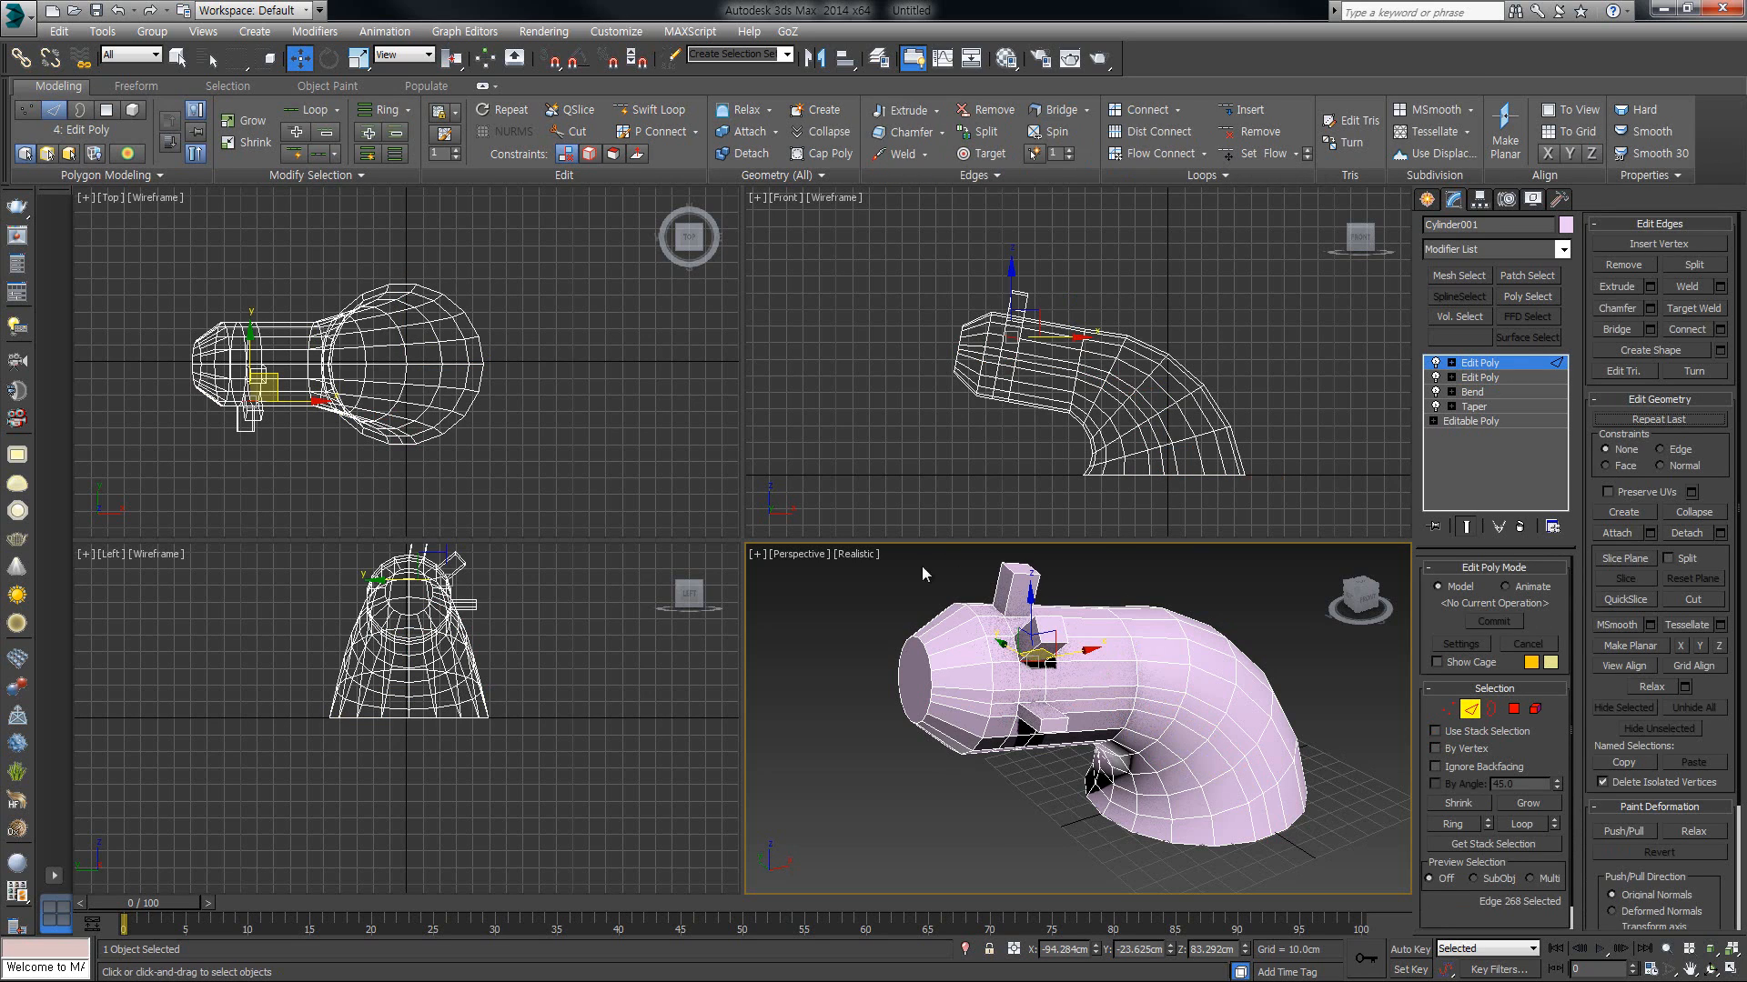
left_click(1437, 362)
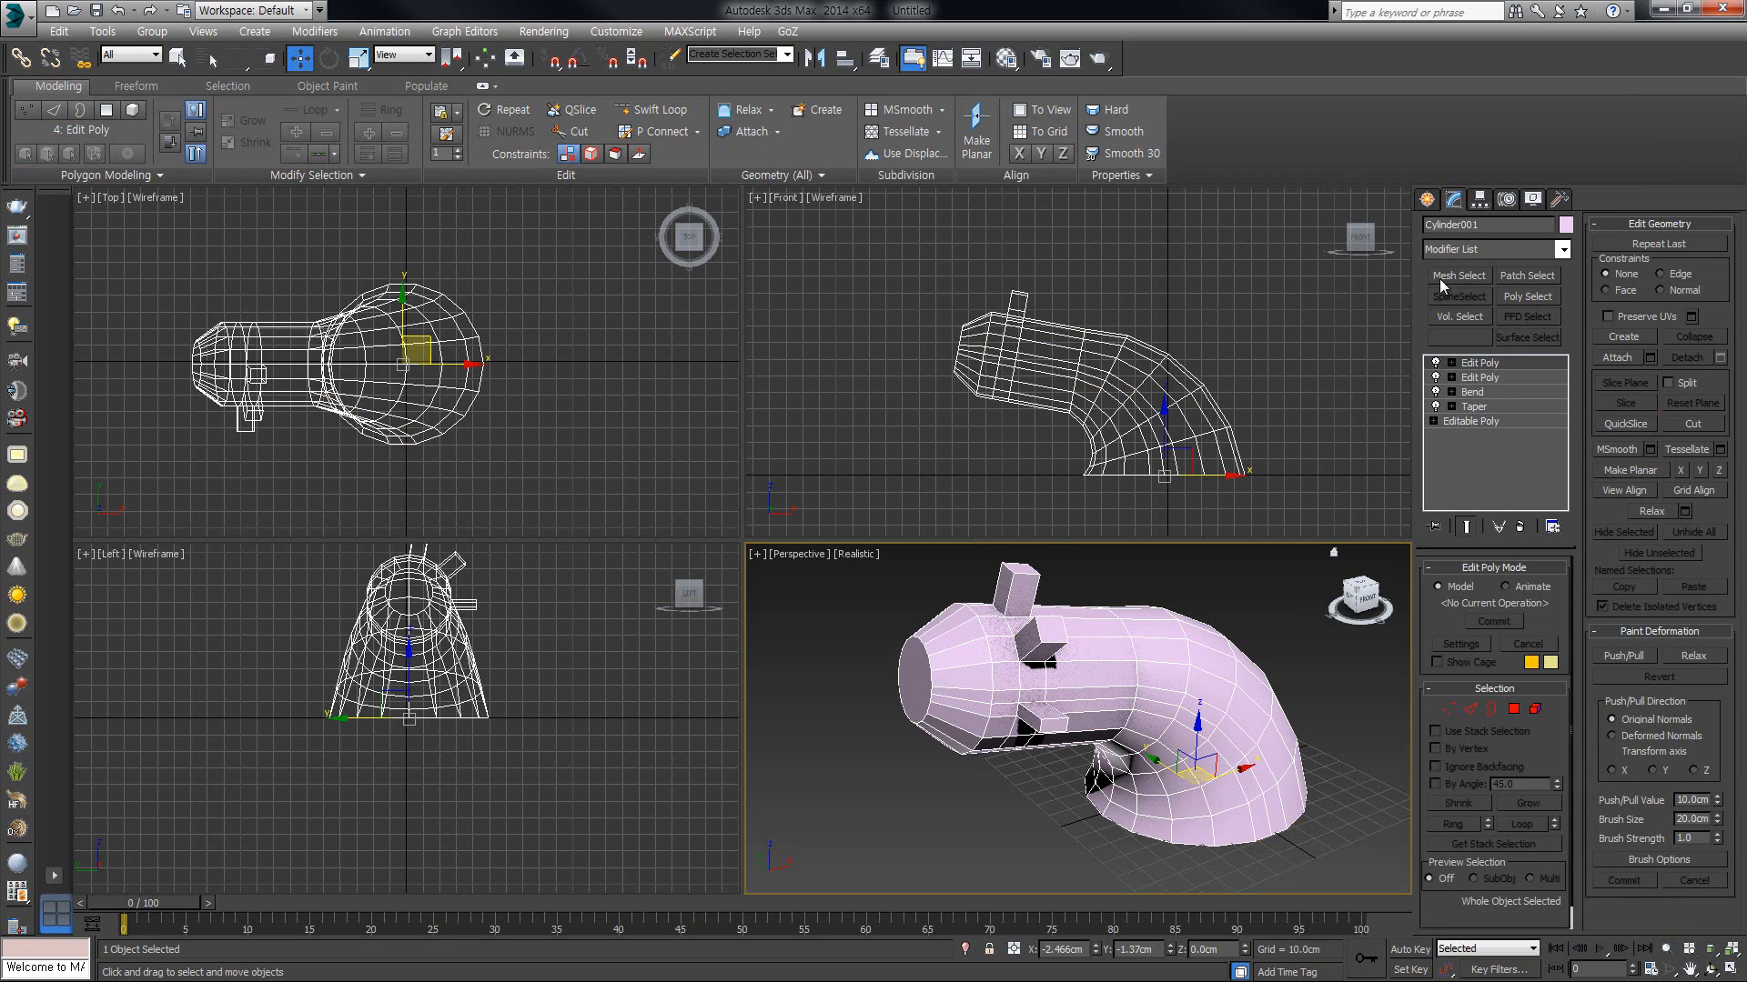
Step: Switch off and delete the upper Edit Poly from the stack, and toggle the remaining Edit Poly's effect off and on
left_click(1436, 363)
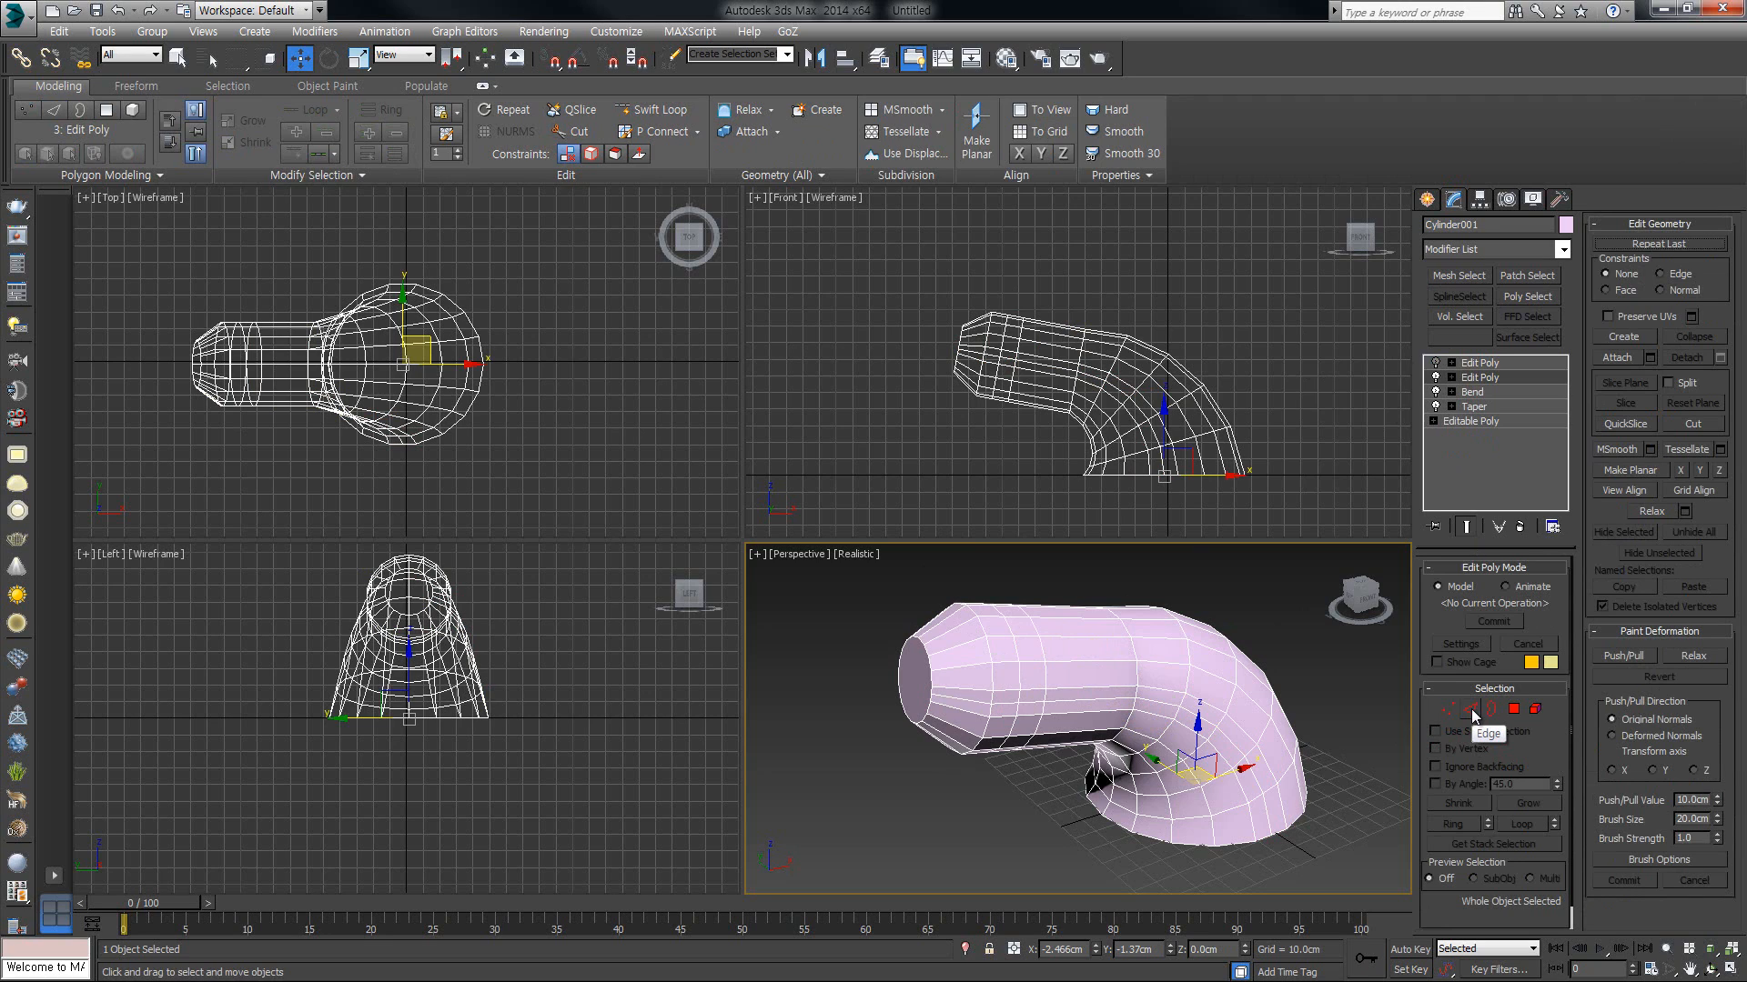
left_click(1495, 373)
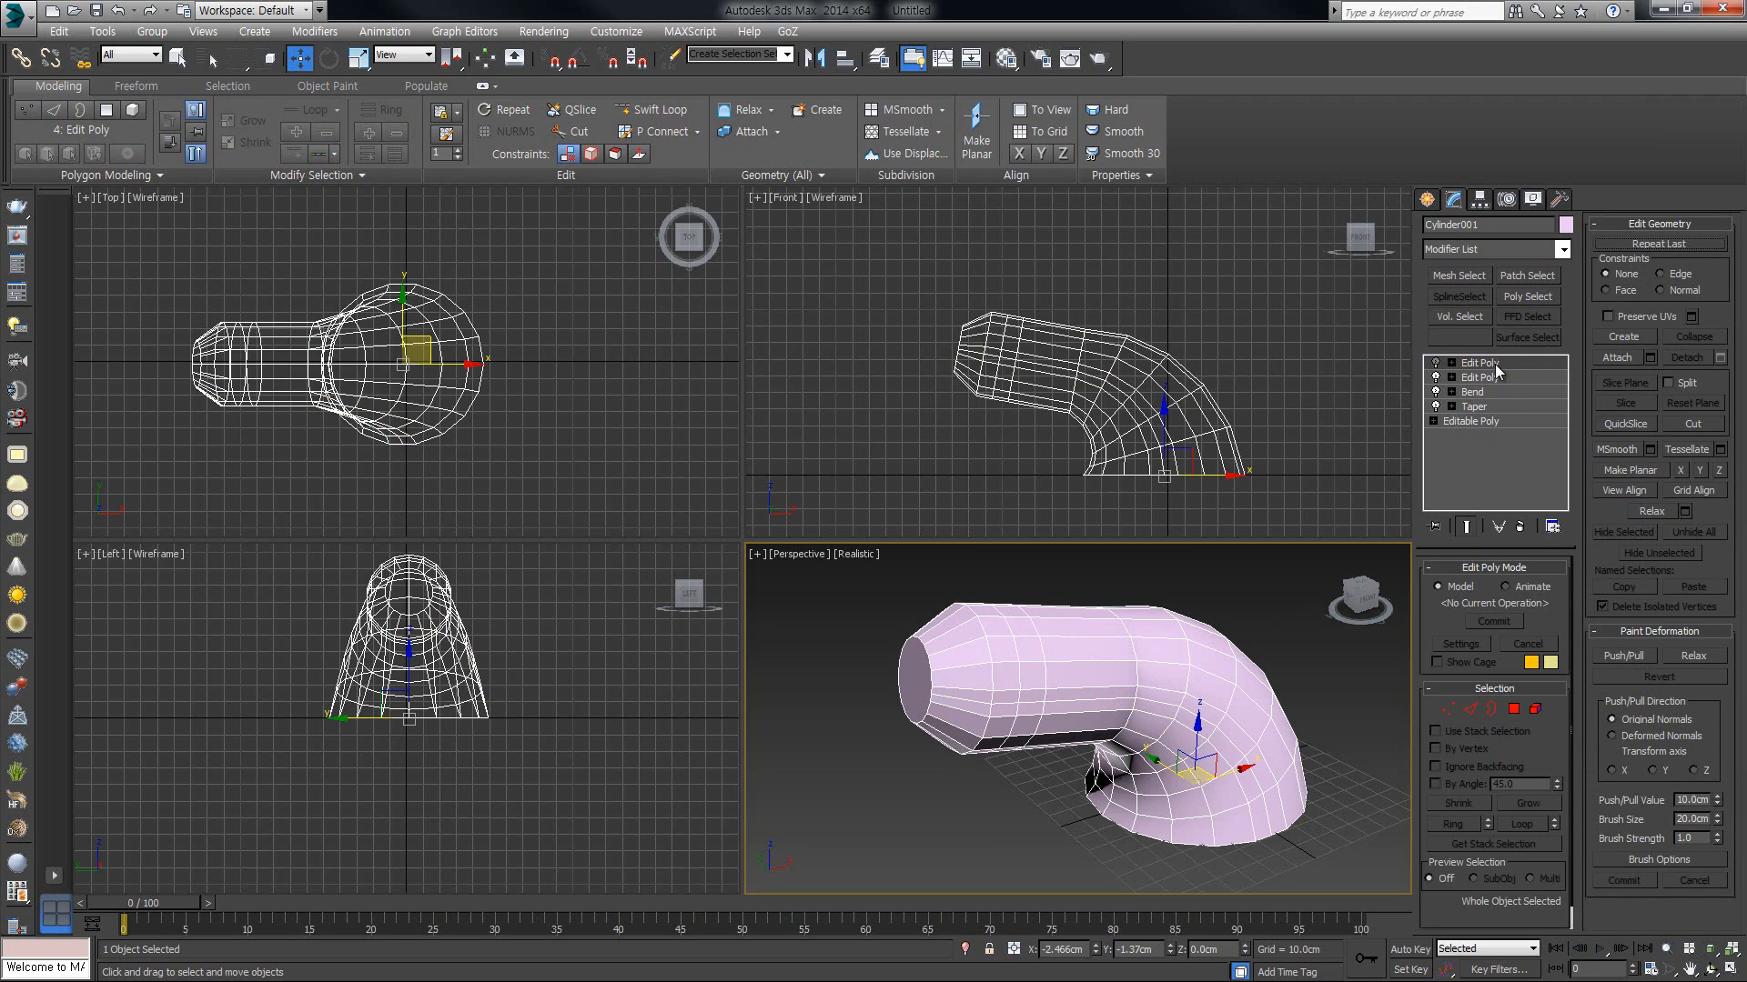
left_click(1519, 528)
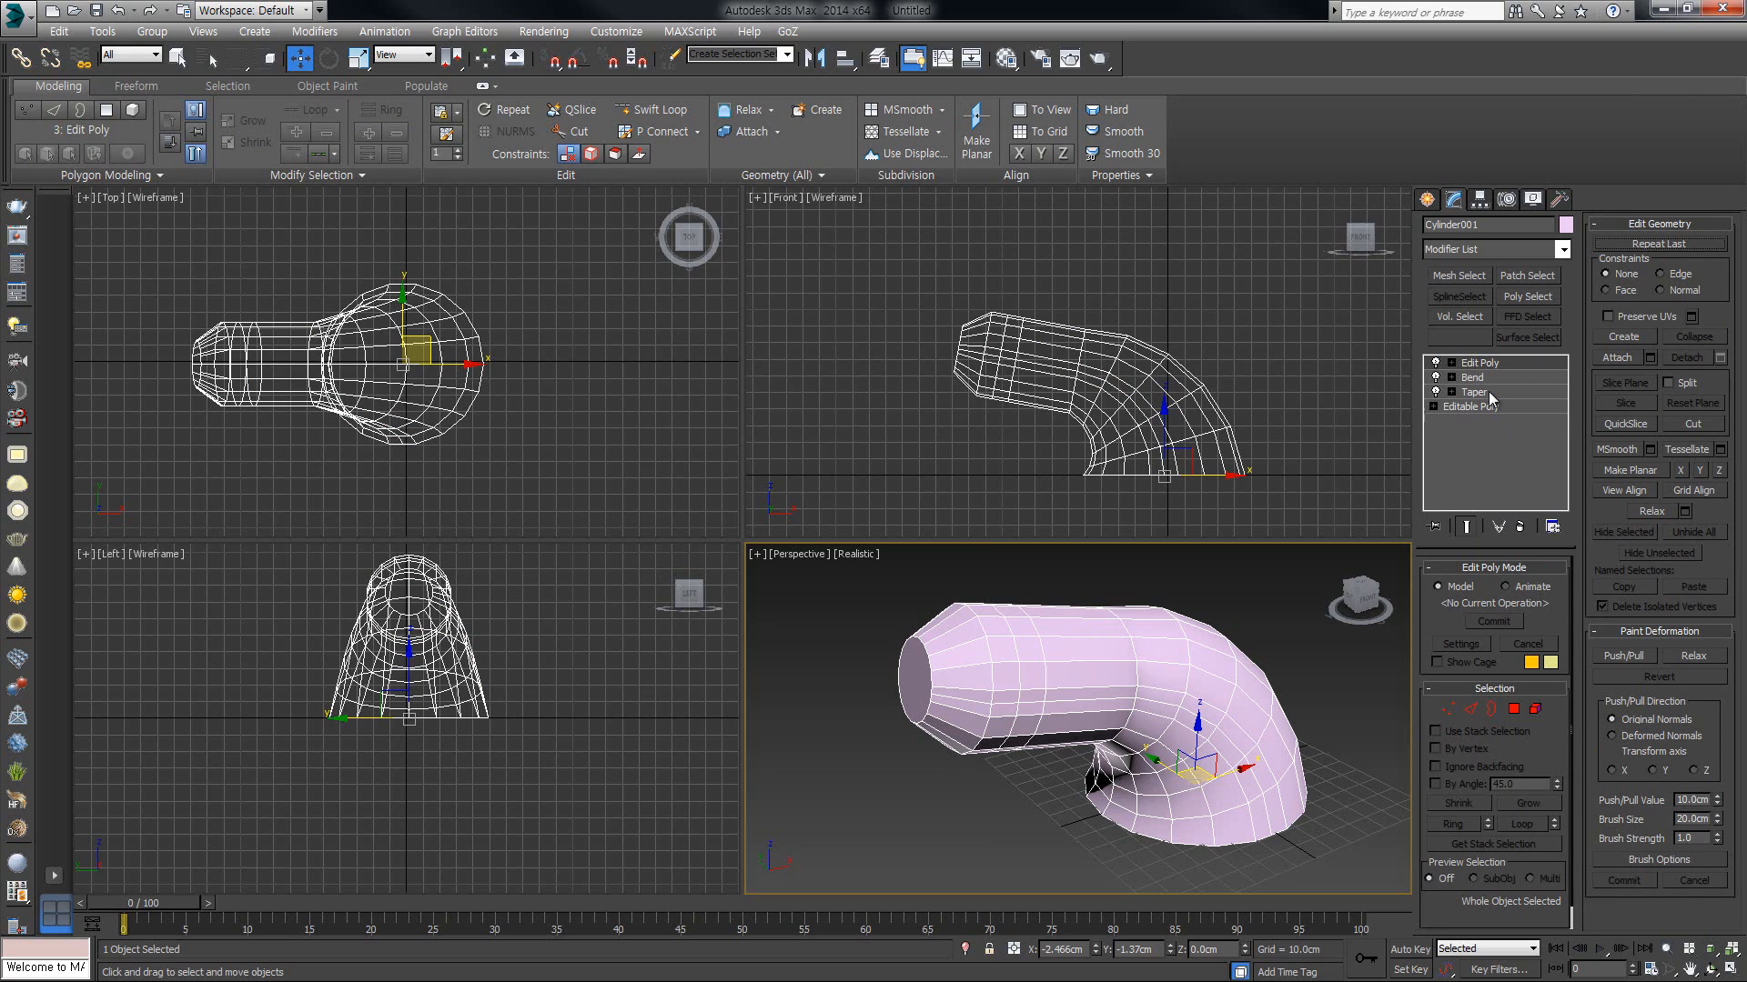
left_click(1436, 363)
left_click(1436, 363)
Step: Set the Taper modifier's amount to -0.81 beneath the Bend and Edit Poly modifiers
left_click(1473, 396)
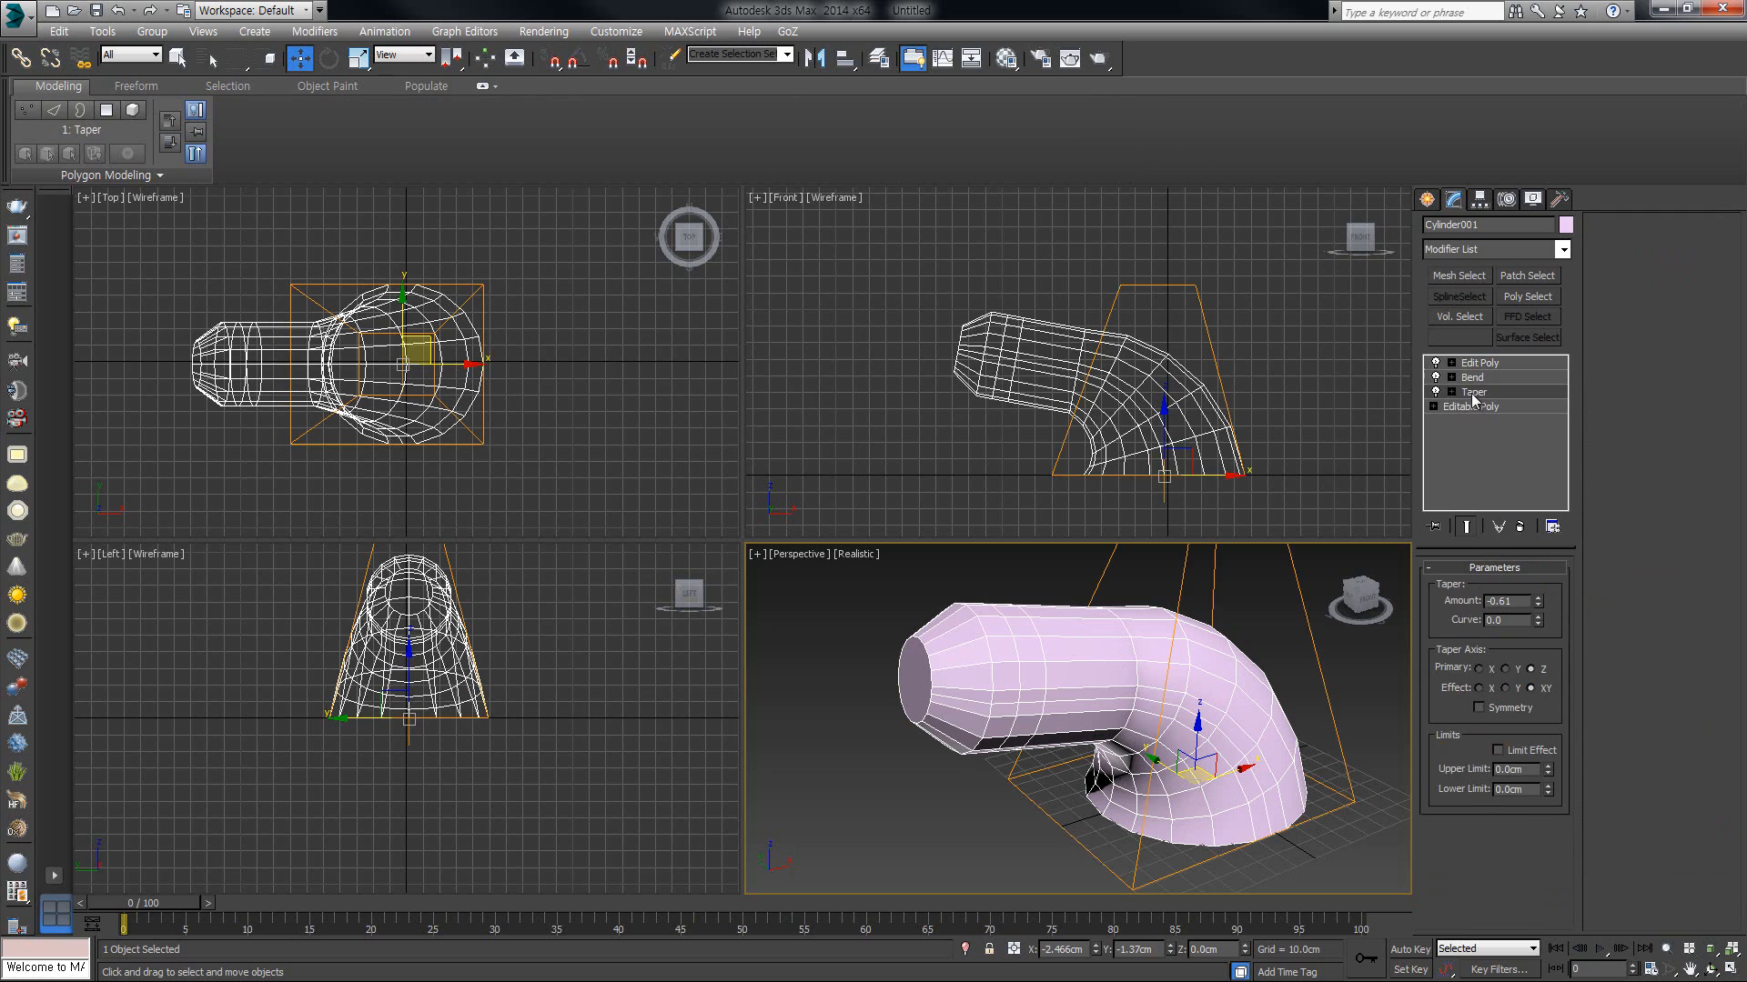
left_click(1473, 363)
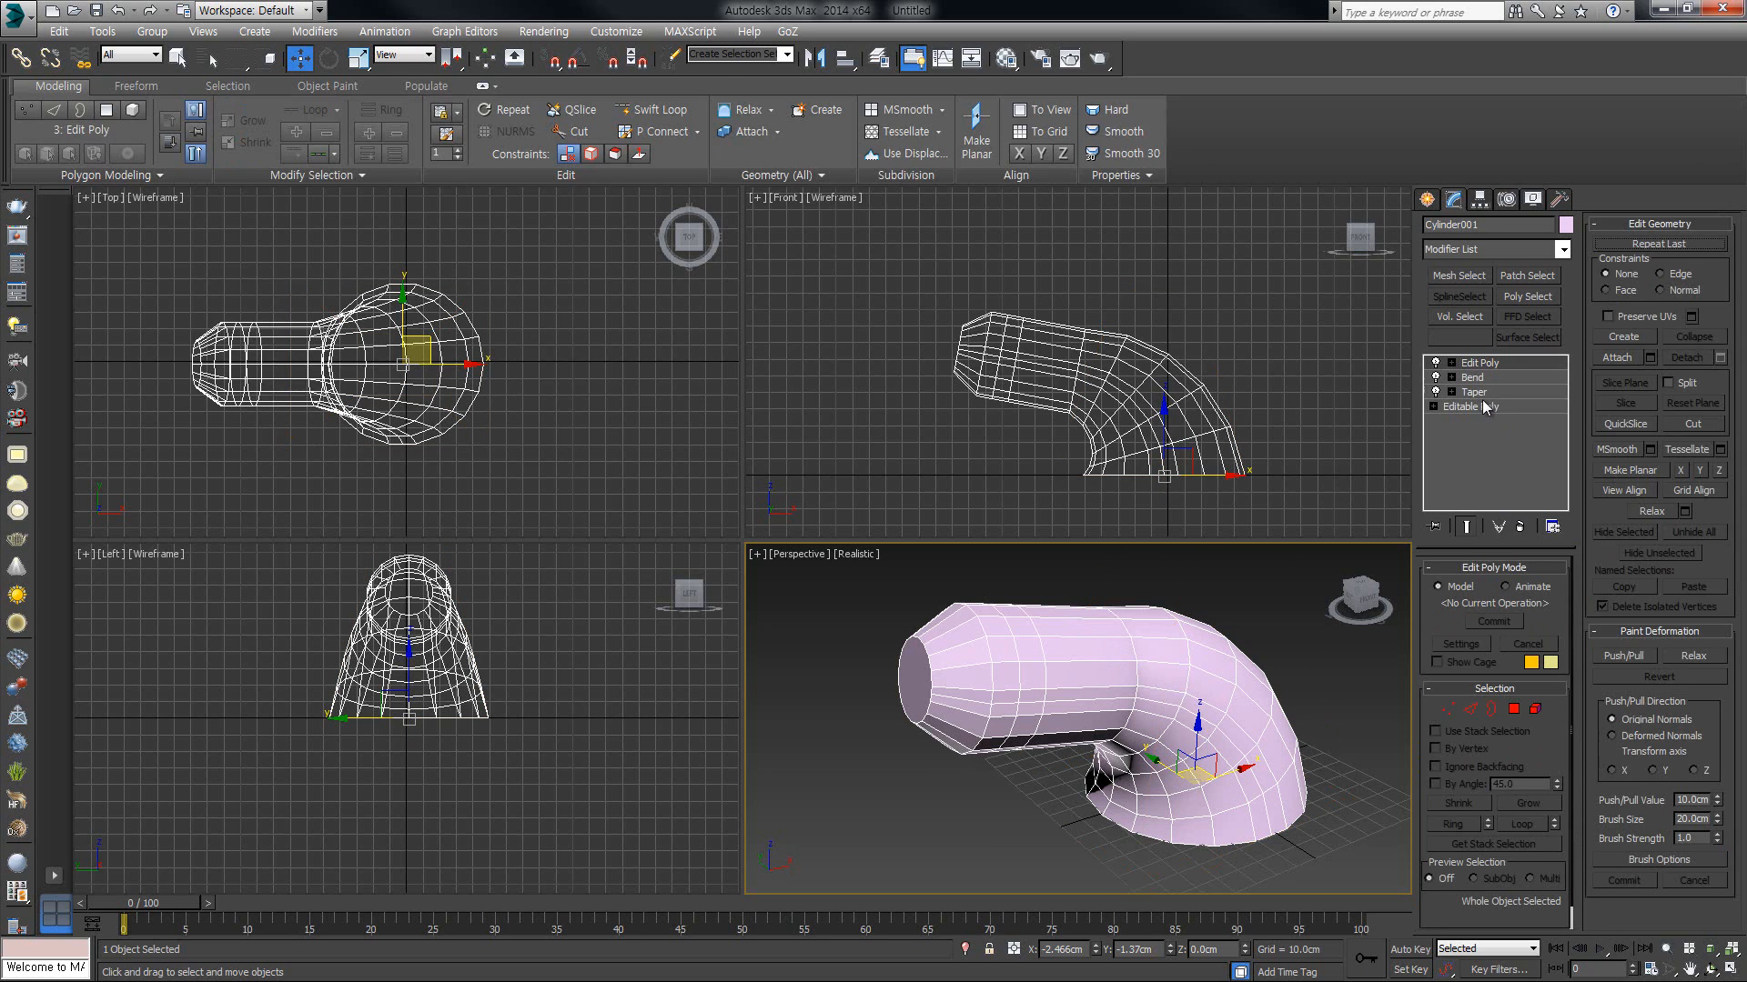
left_click(1473, 394)
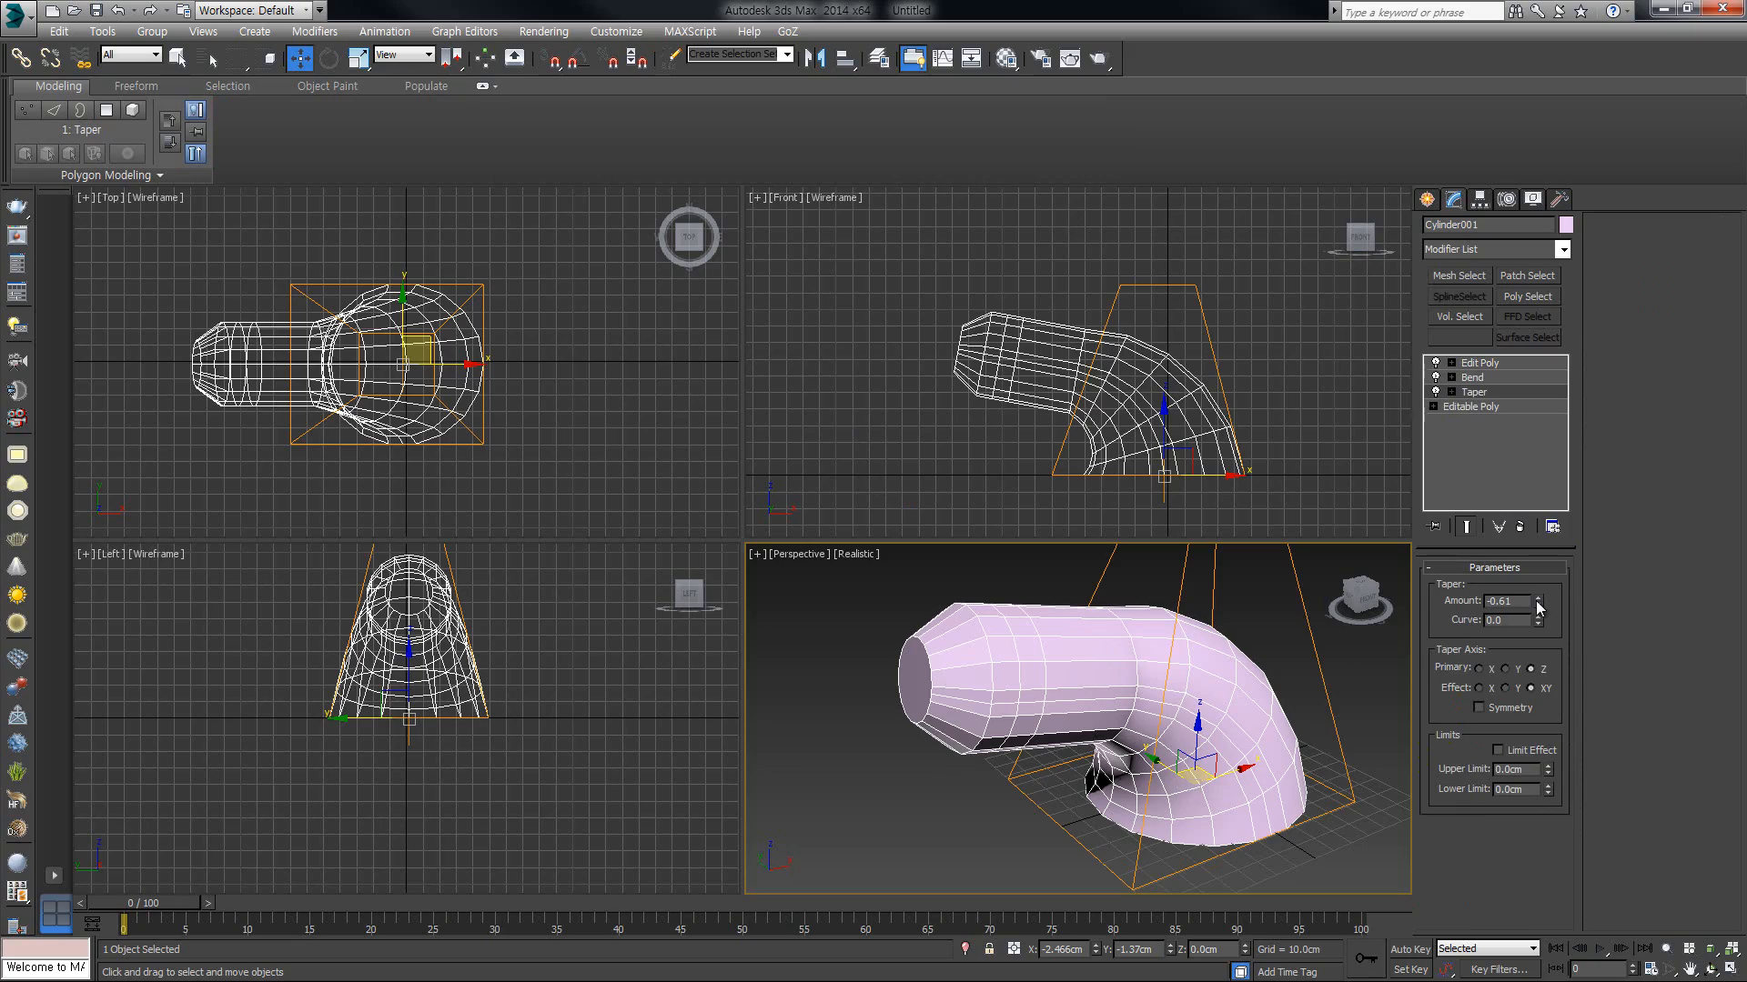
mouse_move(1540, 608)
left_mouse_down()
mouse_move(1540, 587)
mouse_move(1538, 635)
mouse_move(1538, 582)
mouse_move(1538, 601)
left_mouse_up()
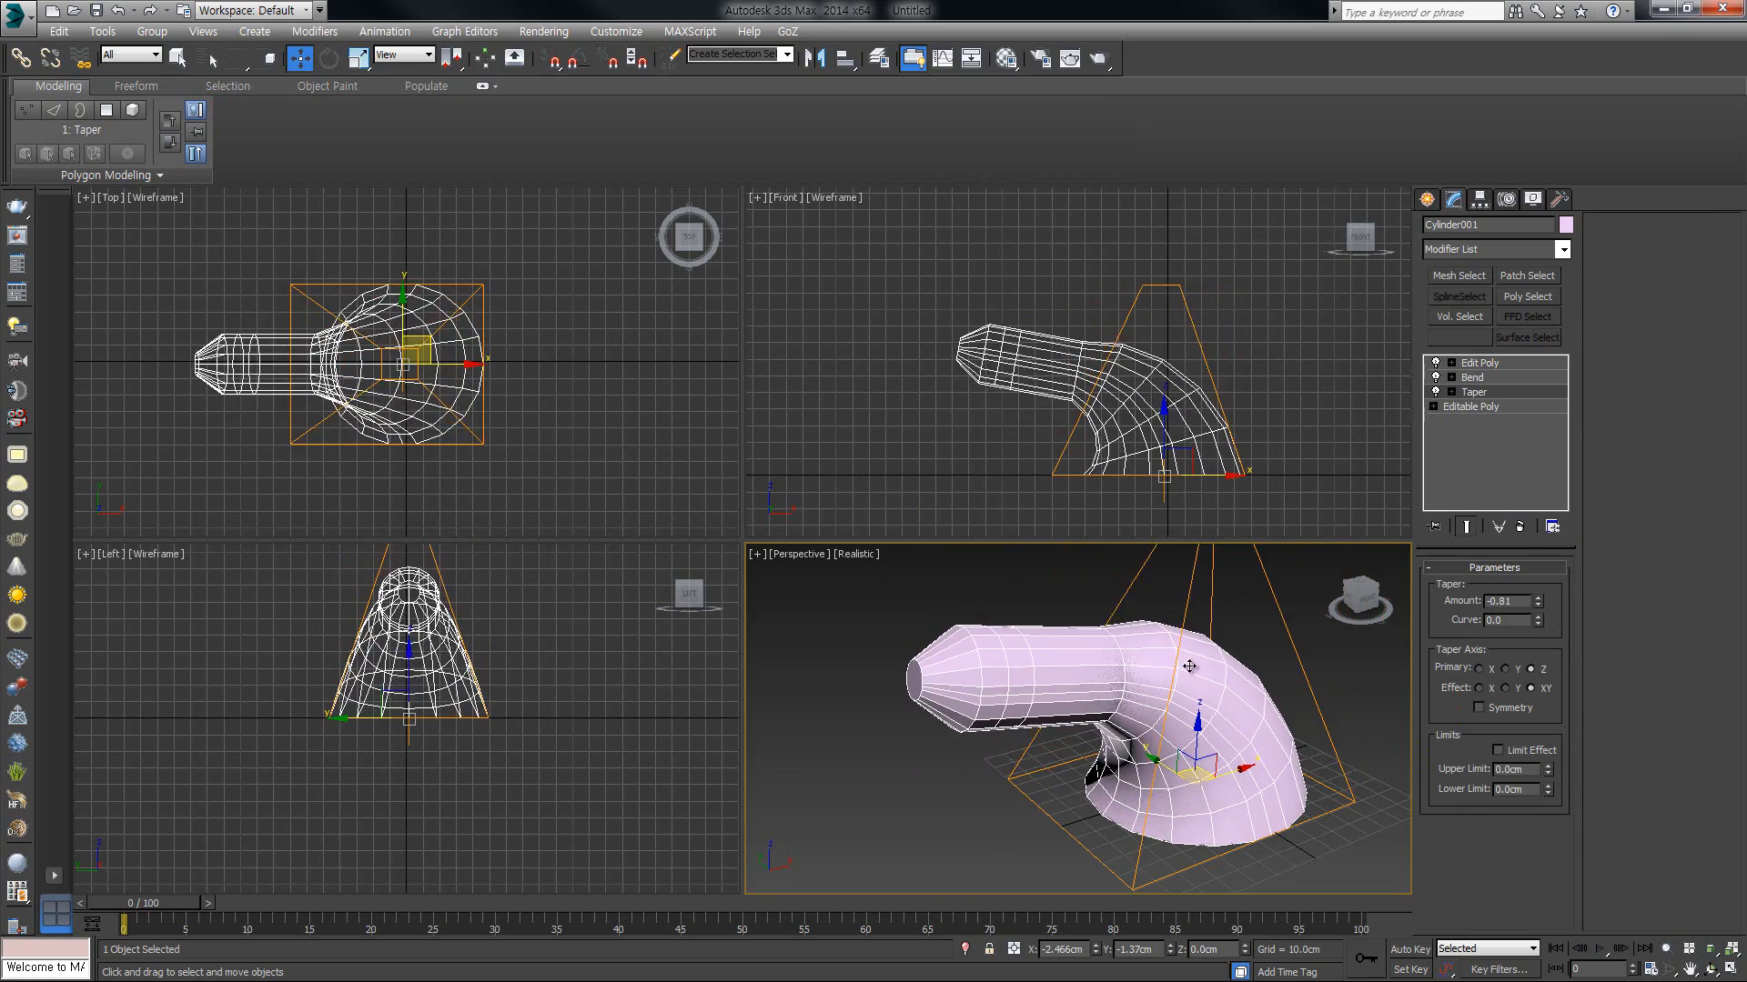
Step: With the end result display off, examine the mesh at the Taper, Bend and Edit Poly levels, and restore the display
left_click(1466, 527)
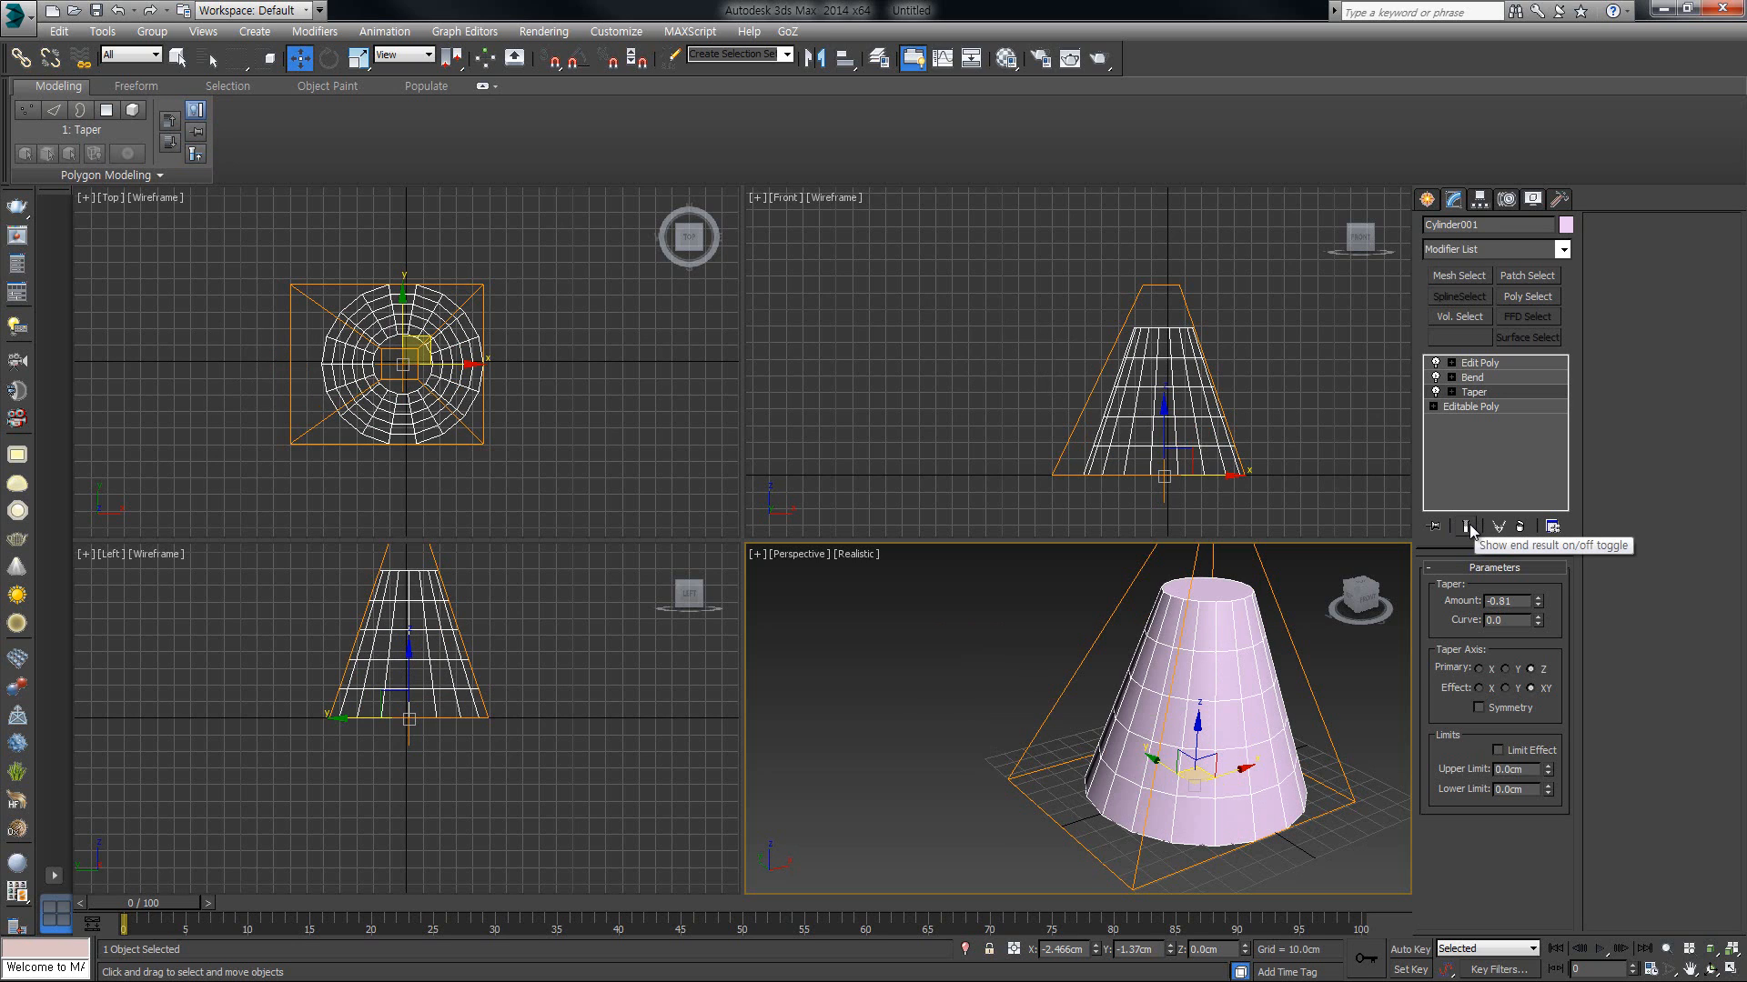
left_click(1492, 378)
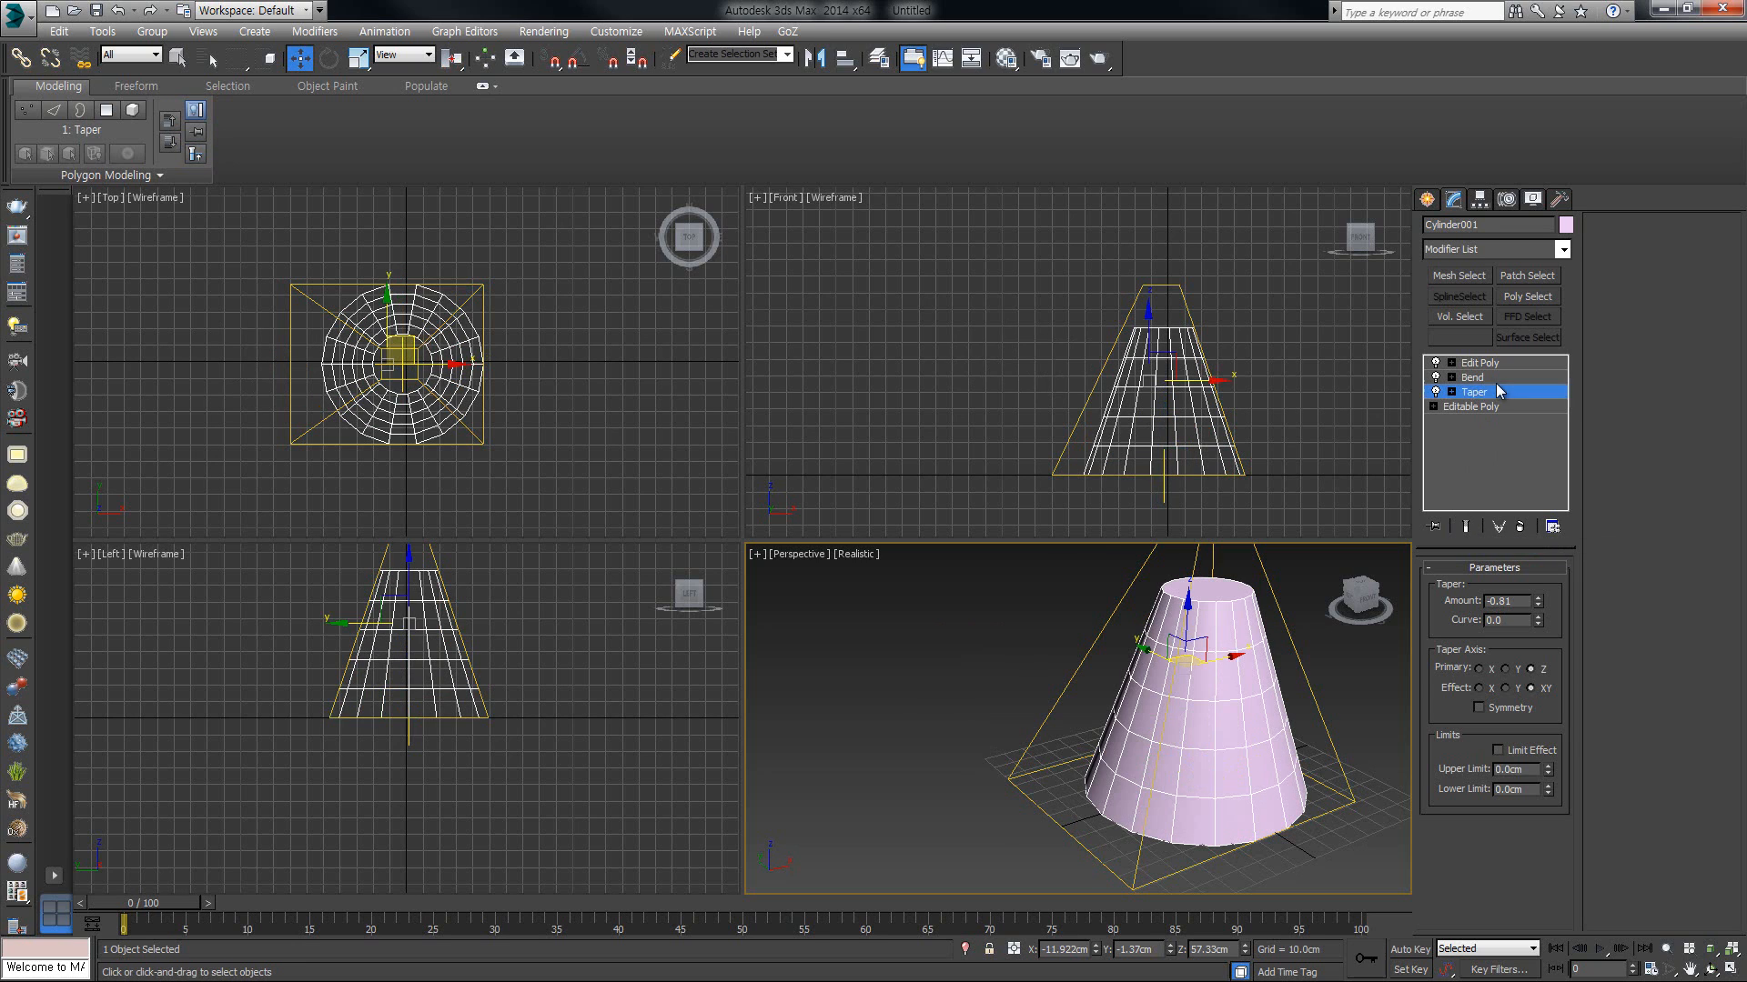
left_click(1502, 392)
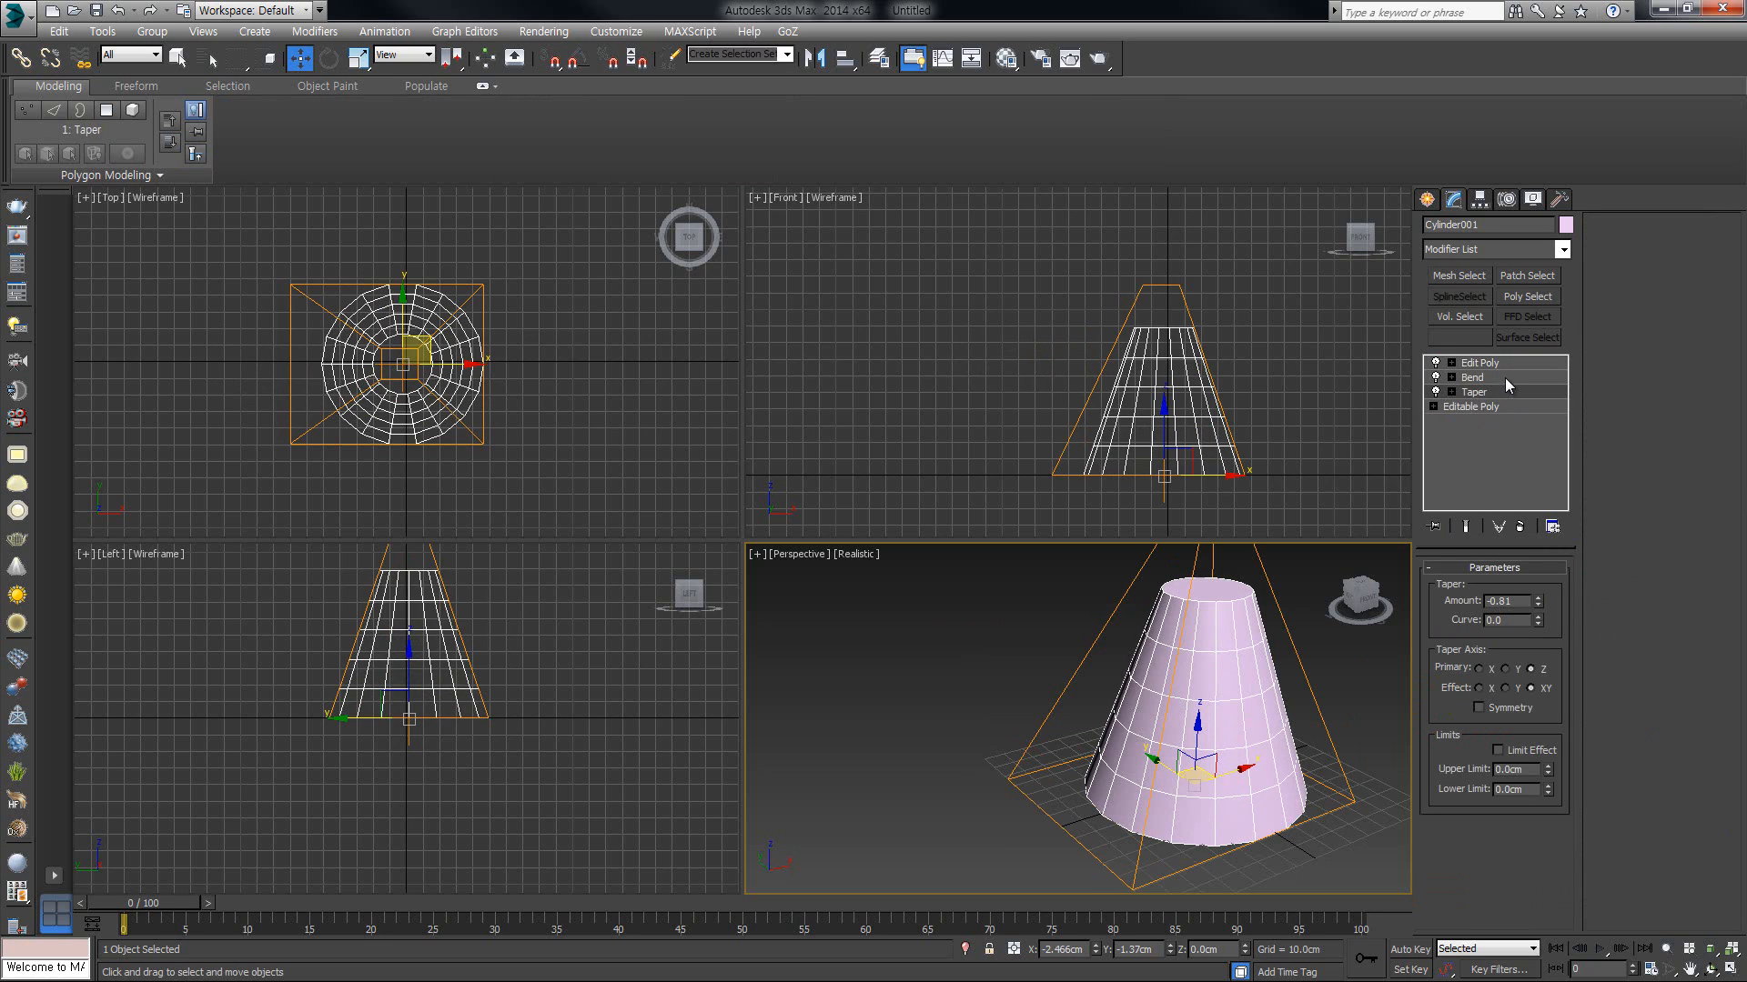
left_click(1504, 377)
left_click(1505, 363)
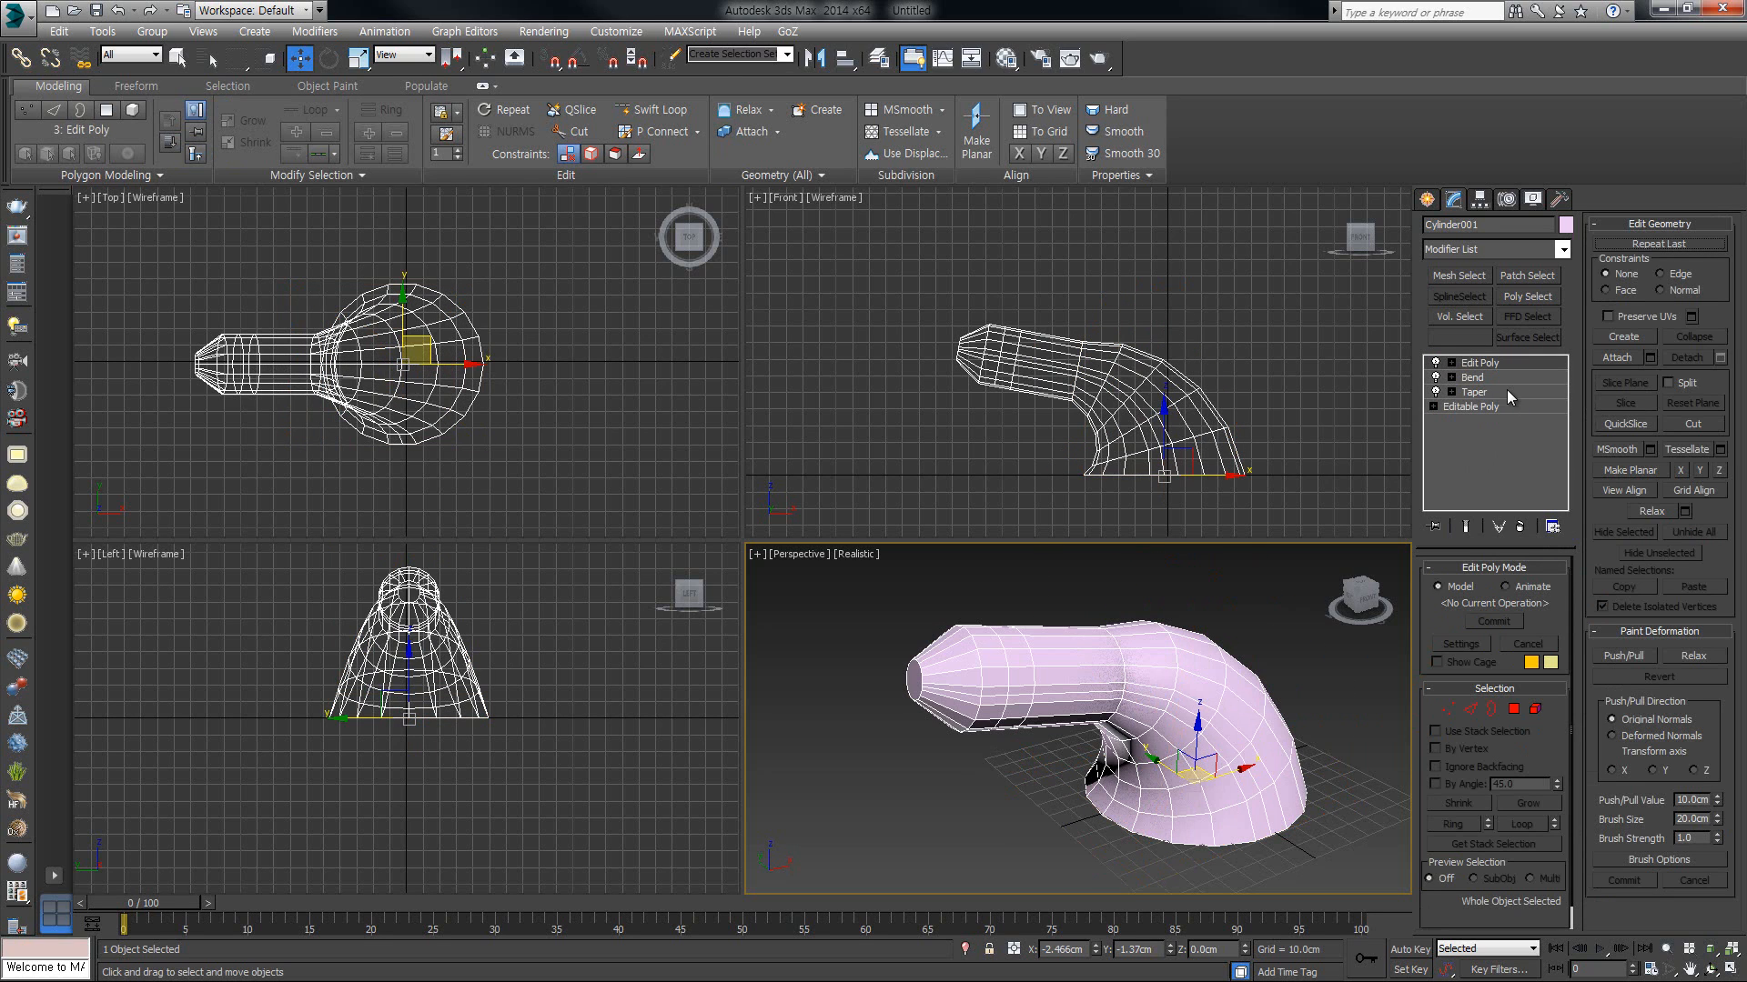
left_click(1506, 393)
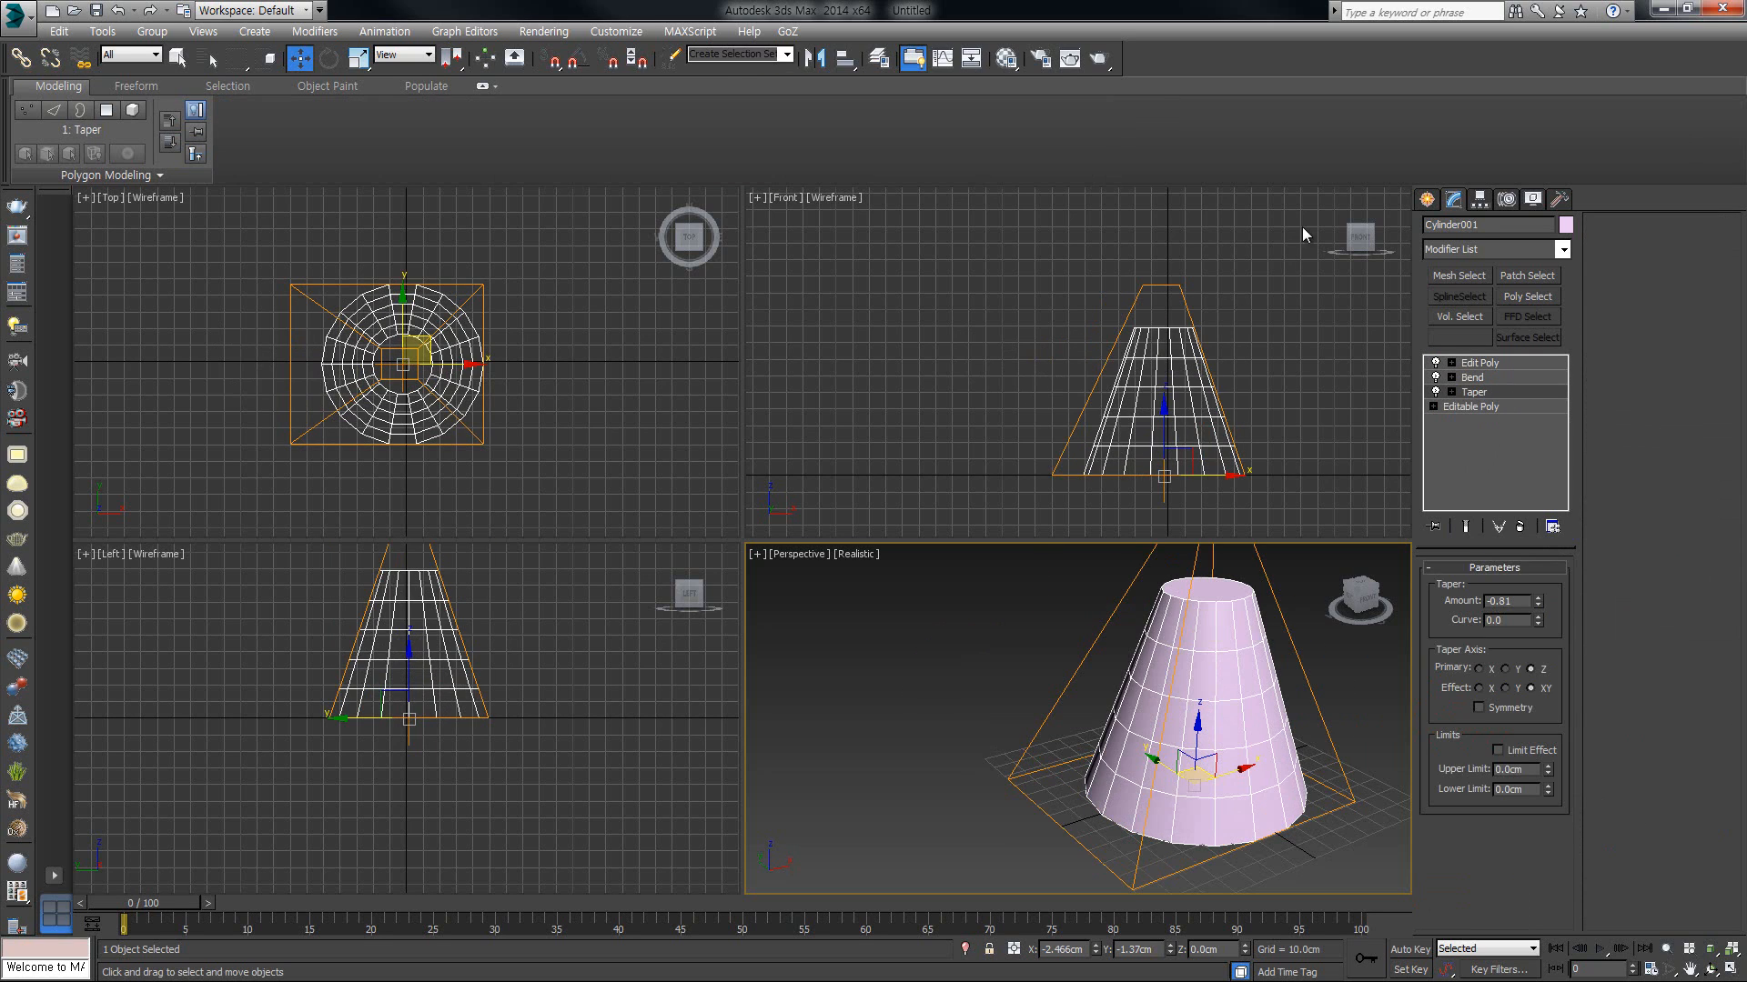
left_click(1466, 527)
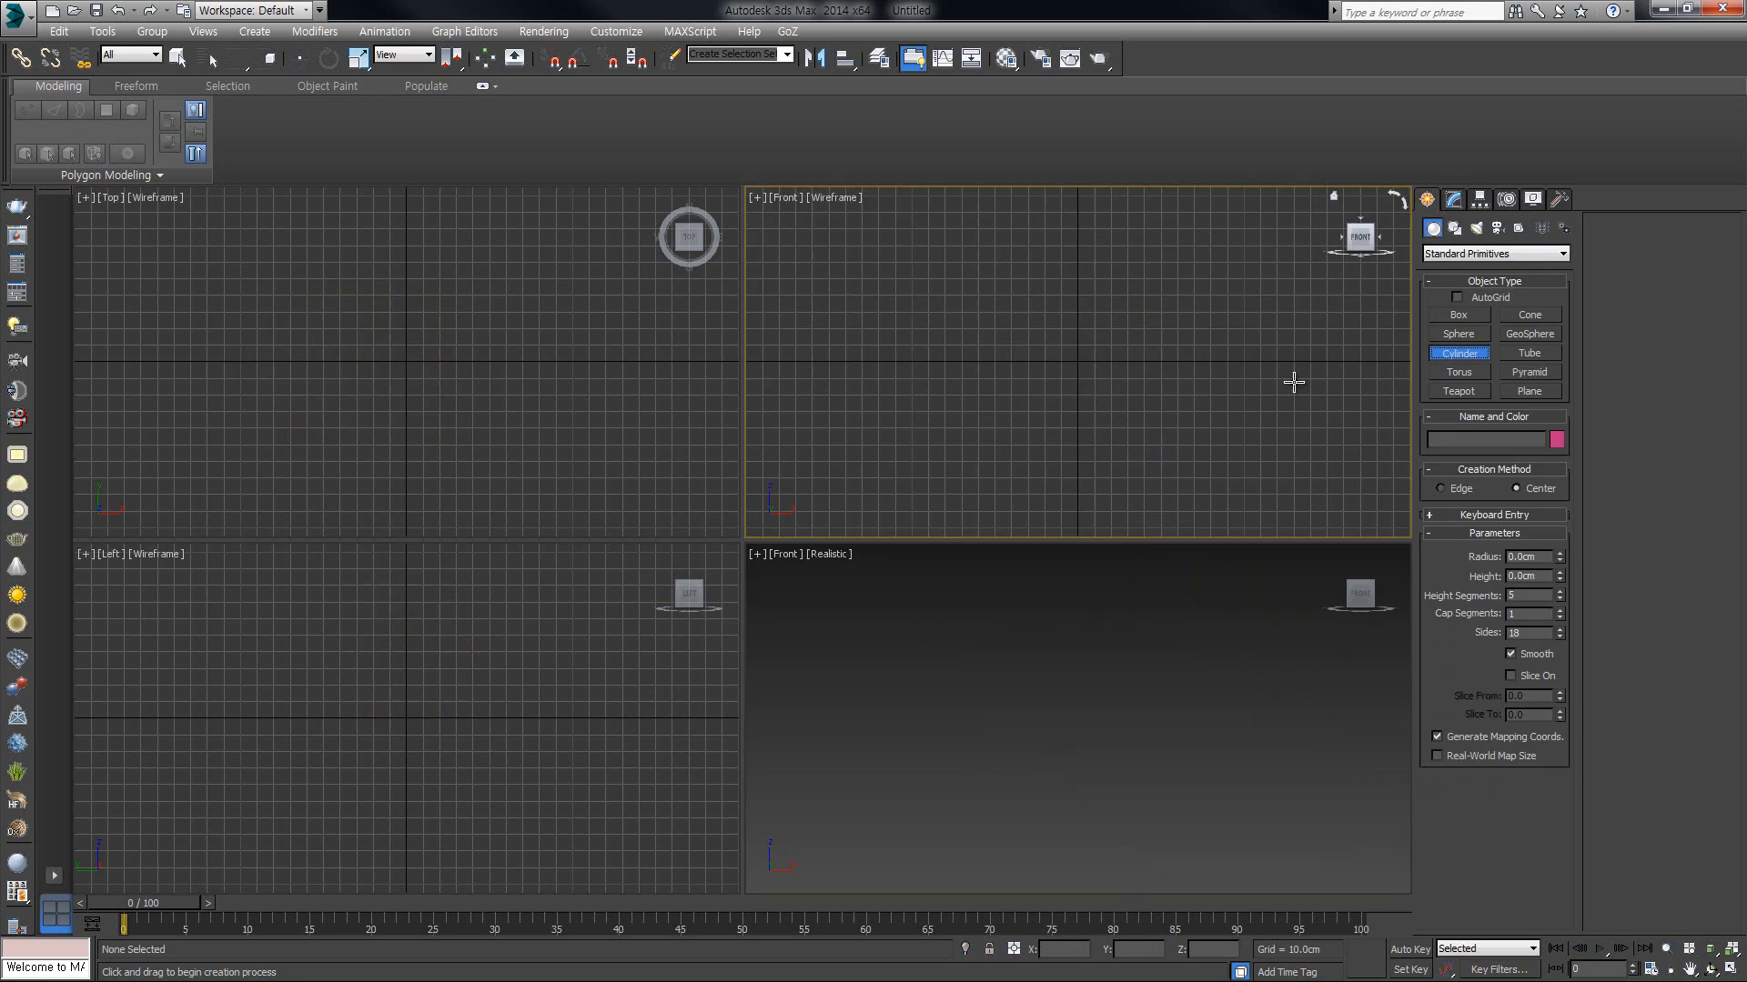
Step: Draw a cylinder at the Top view's origin, about 23.6 cm in radius and 147.4 cm high, with 14 height and 2 cap segments
left_click_drag(408, 362, 440, 382)
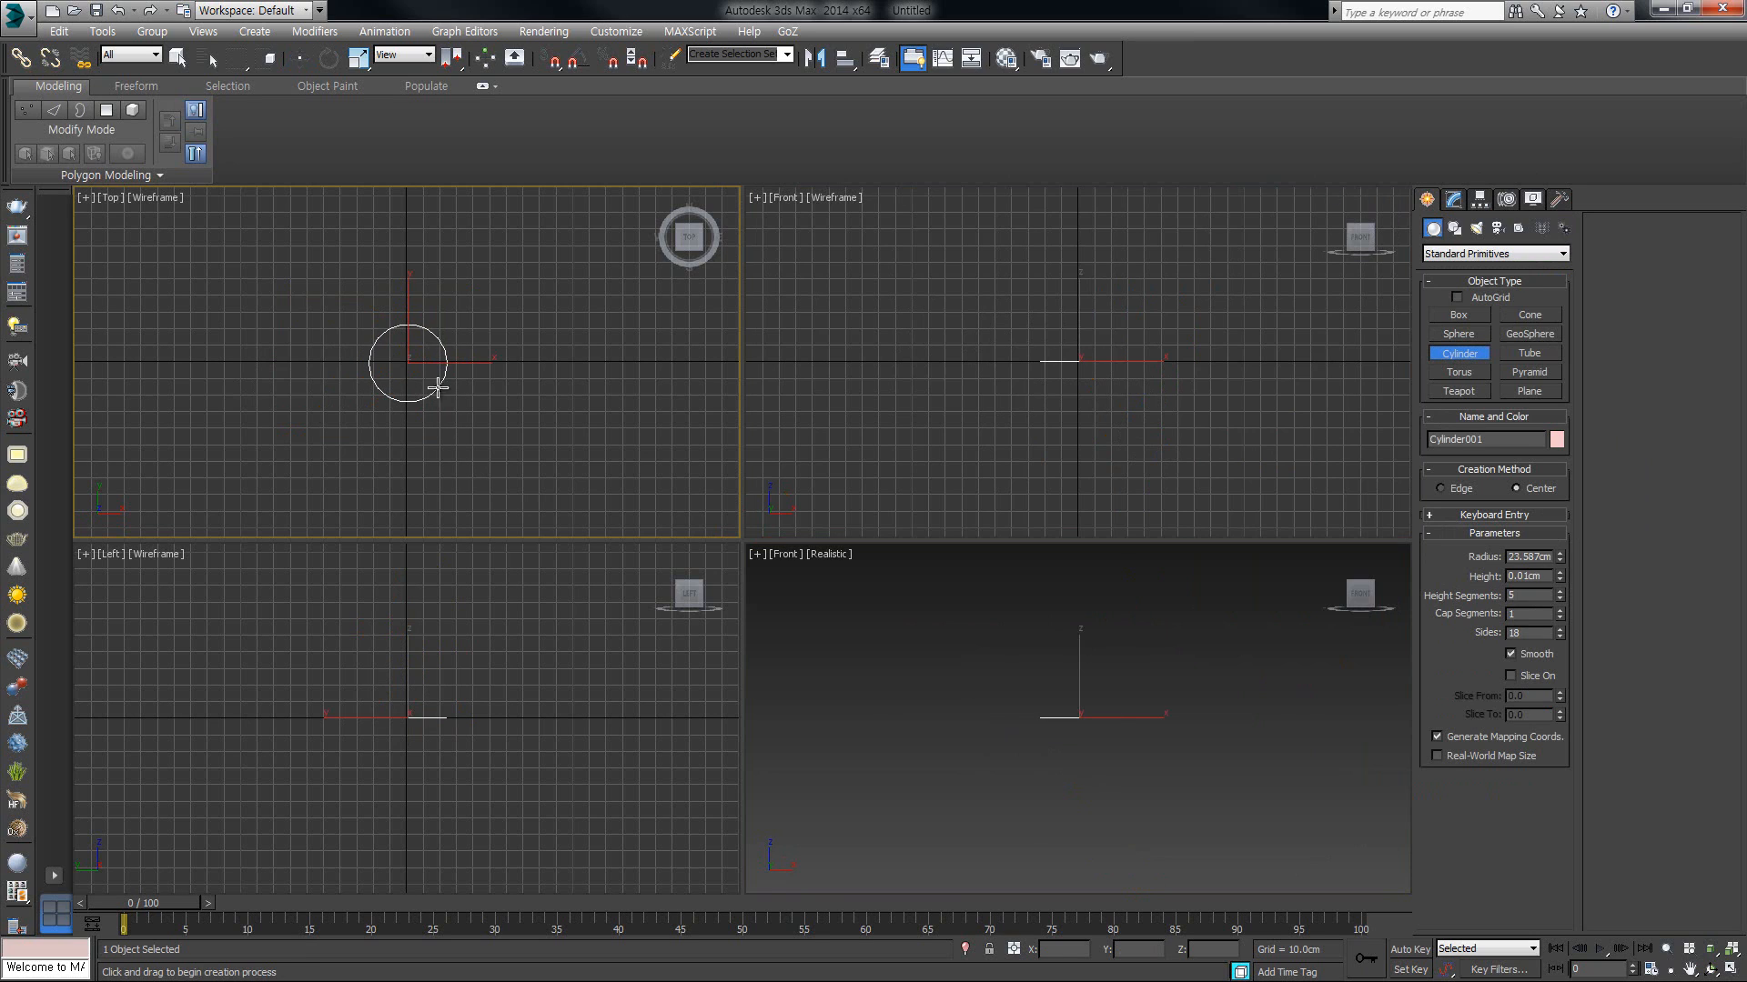
left_click(421, 150)
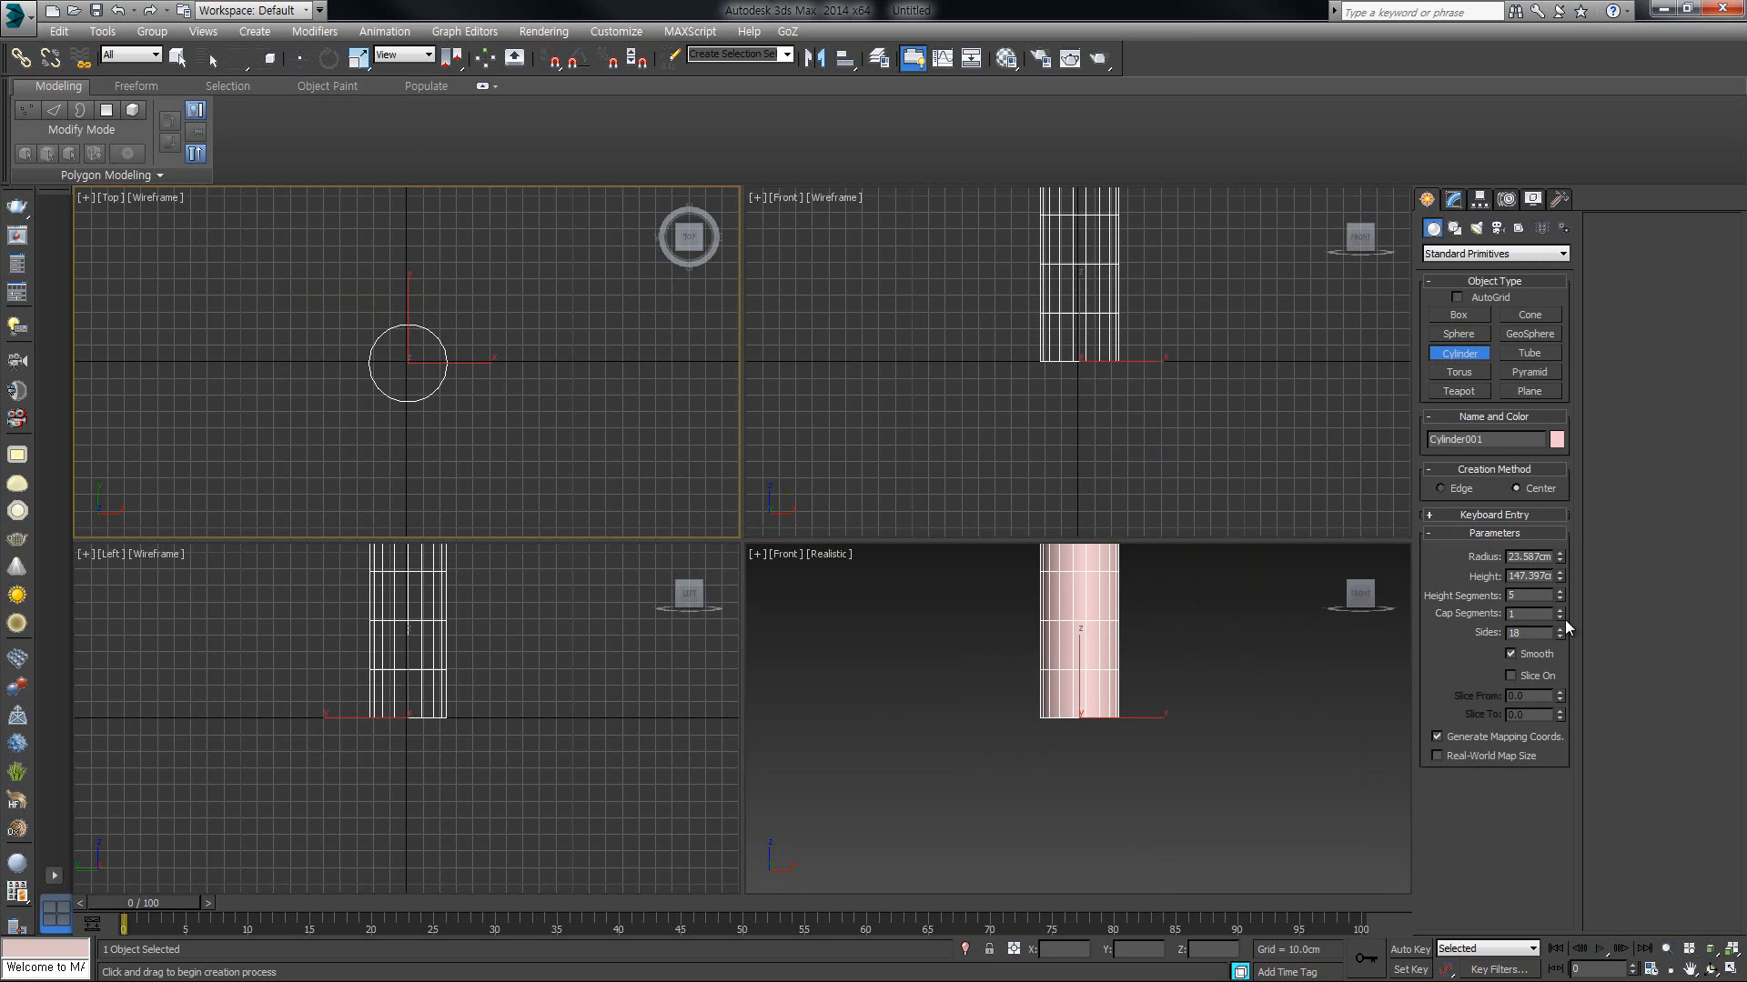
left_click(1560, 611)
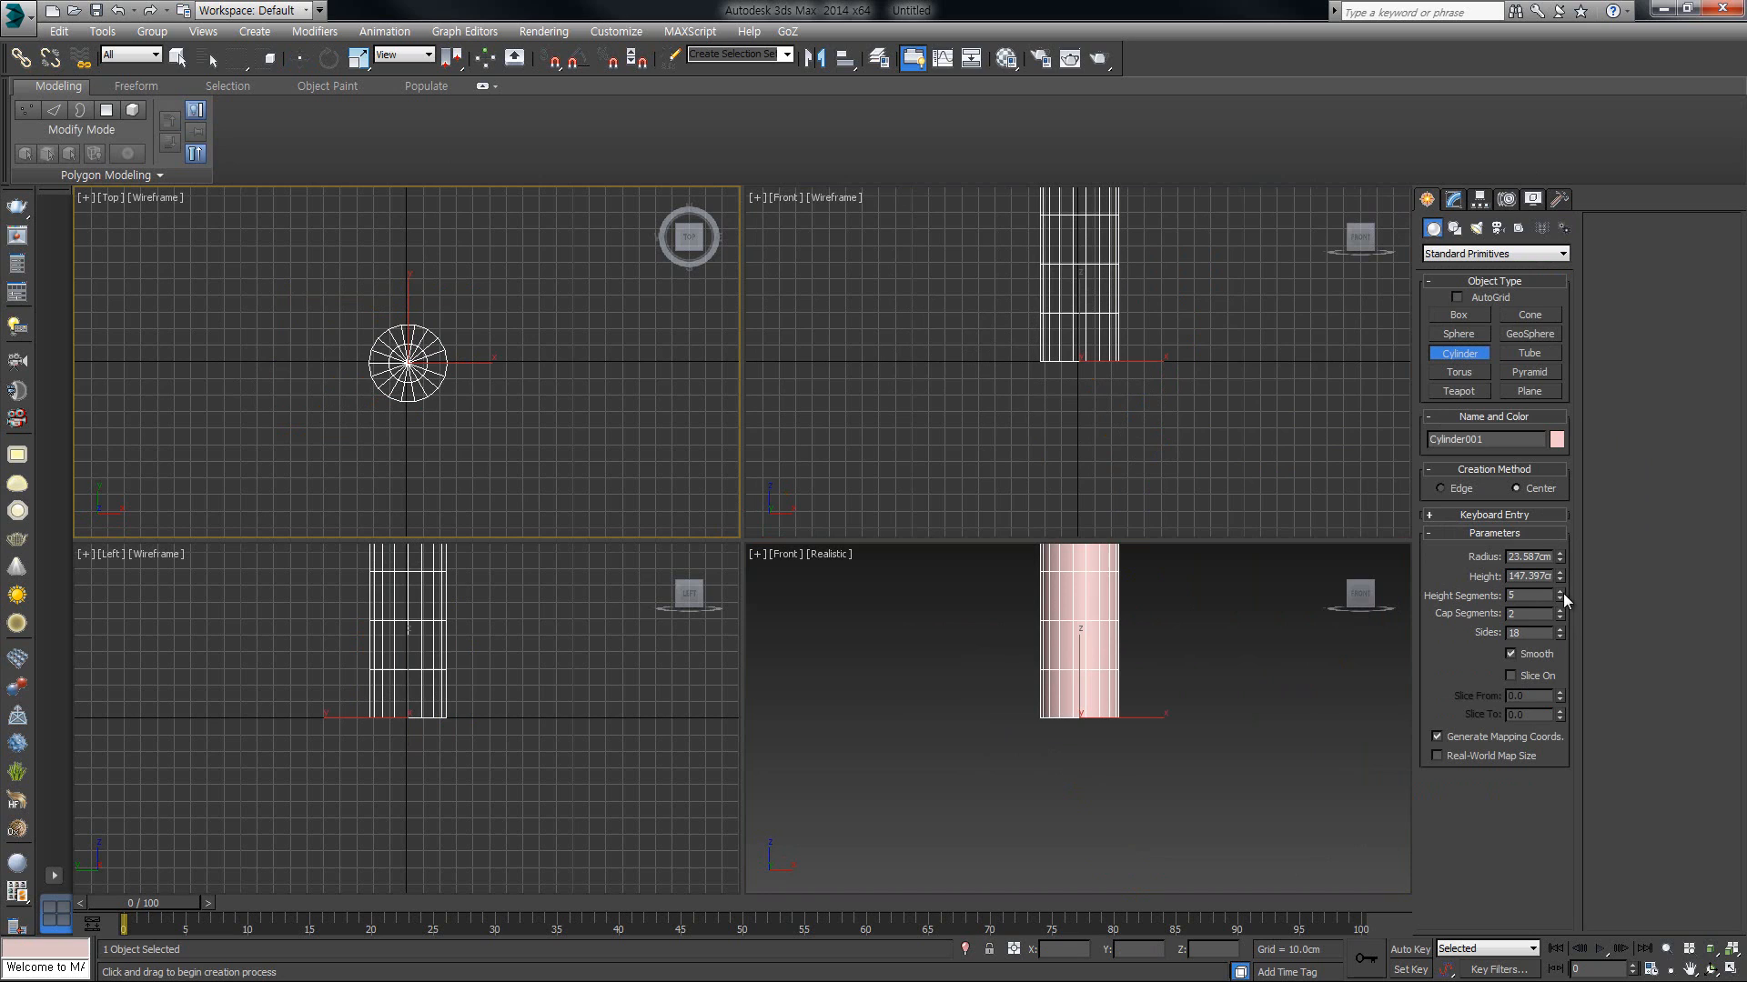
left_click(1558, 592)
left_click(1558, 592)
left_click(1558, 592)
left_click(1559, 592)
left_click(1559, 592)
left_click(1558, 593)
left_click(1558, 592)
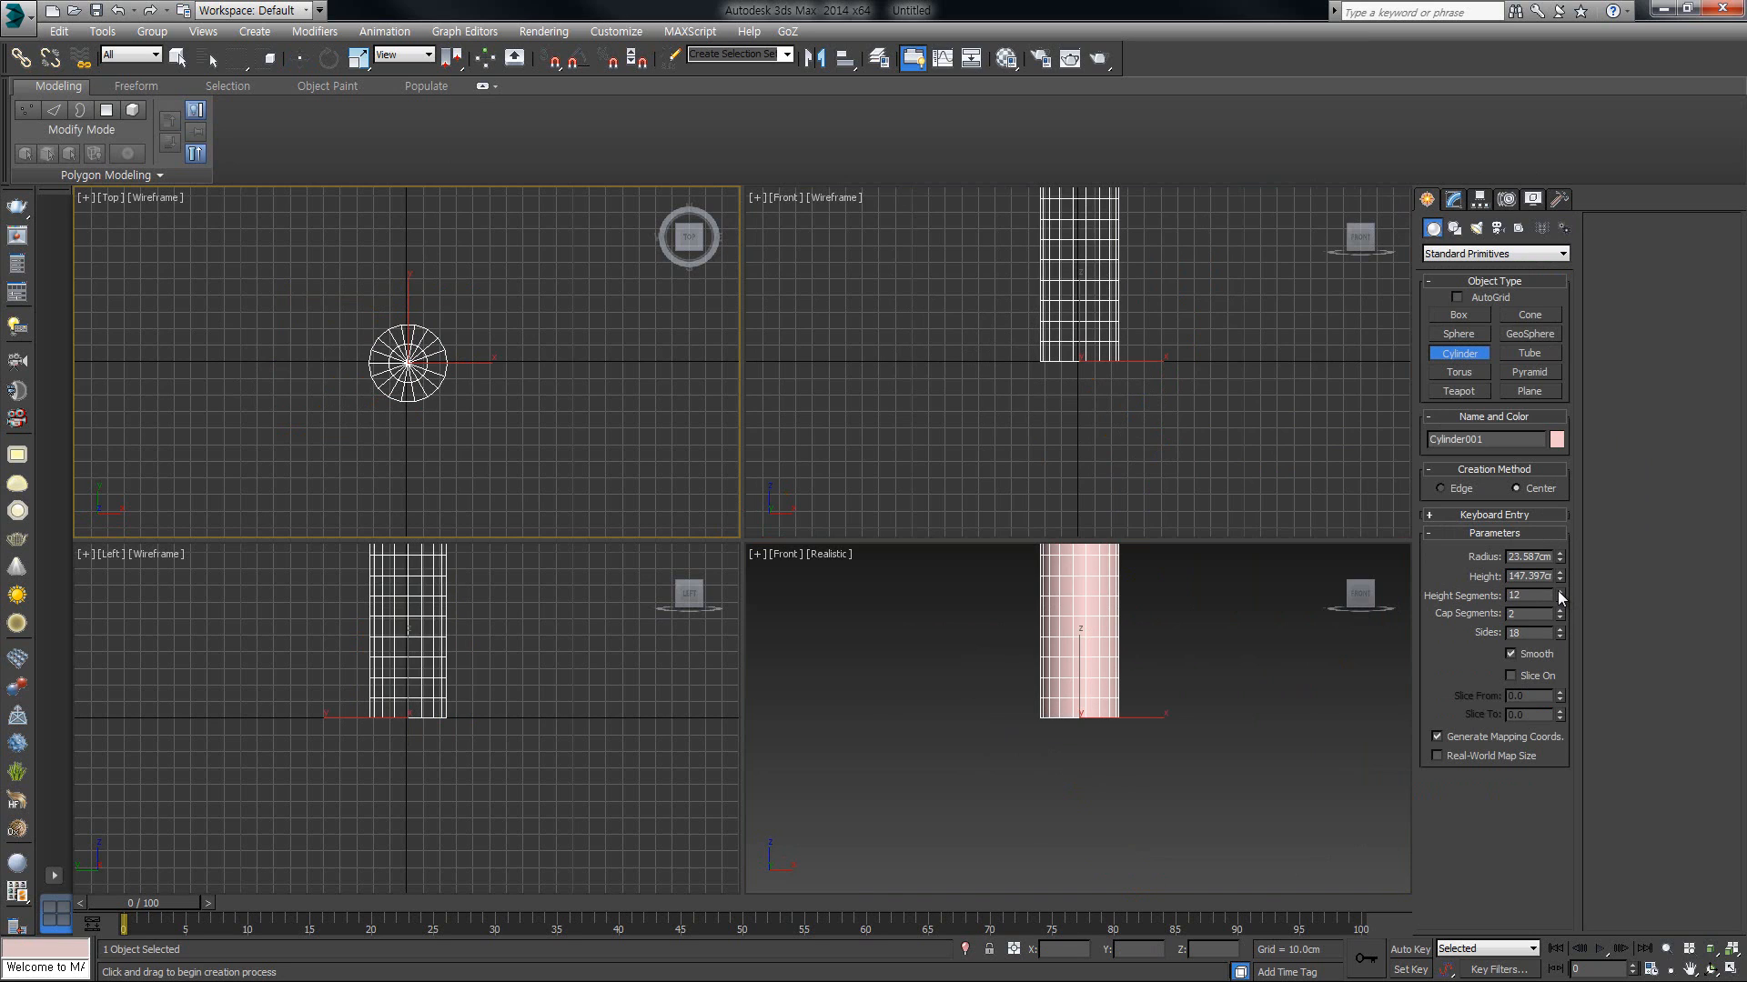
left_click(1559, 592)
Step: Maximise the shaded viewport and convert the new cylinder to an Editable Poly
middle_click_drag(1221, 663, 1179, 816)
scroll(1179, 815, "down", 2)
left_click(1731, 970)
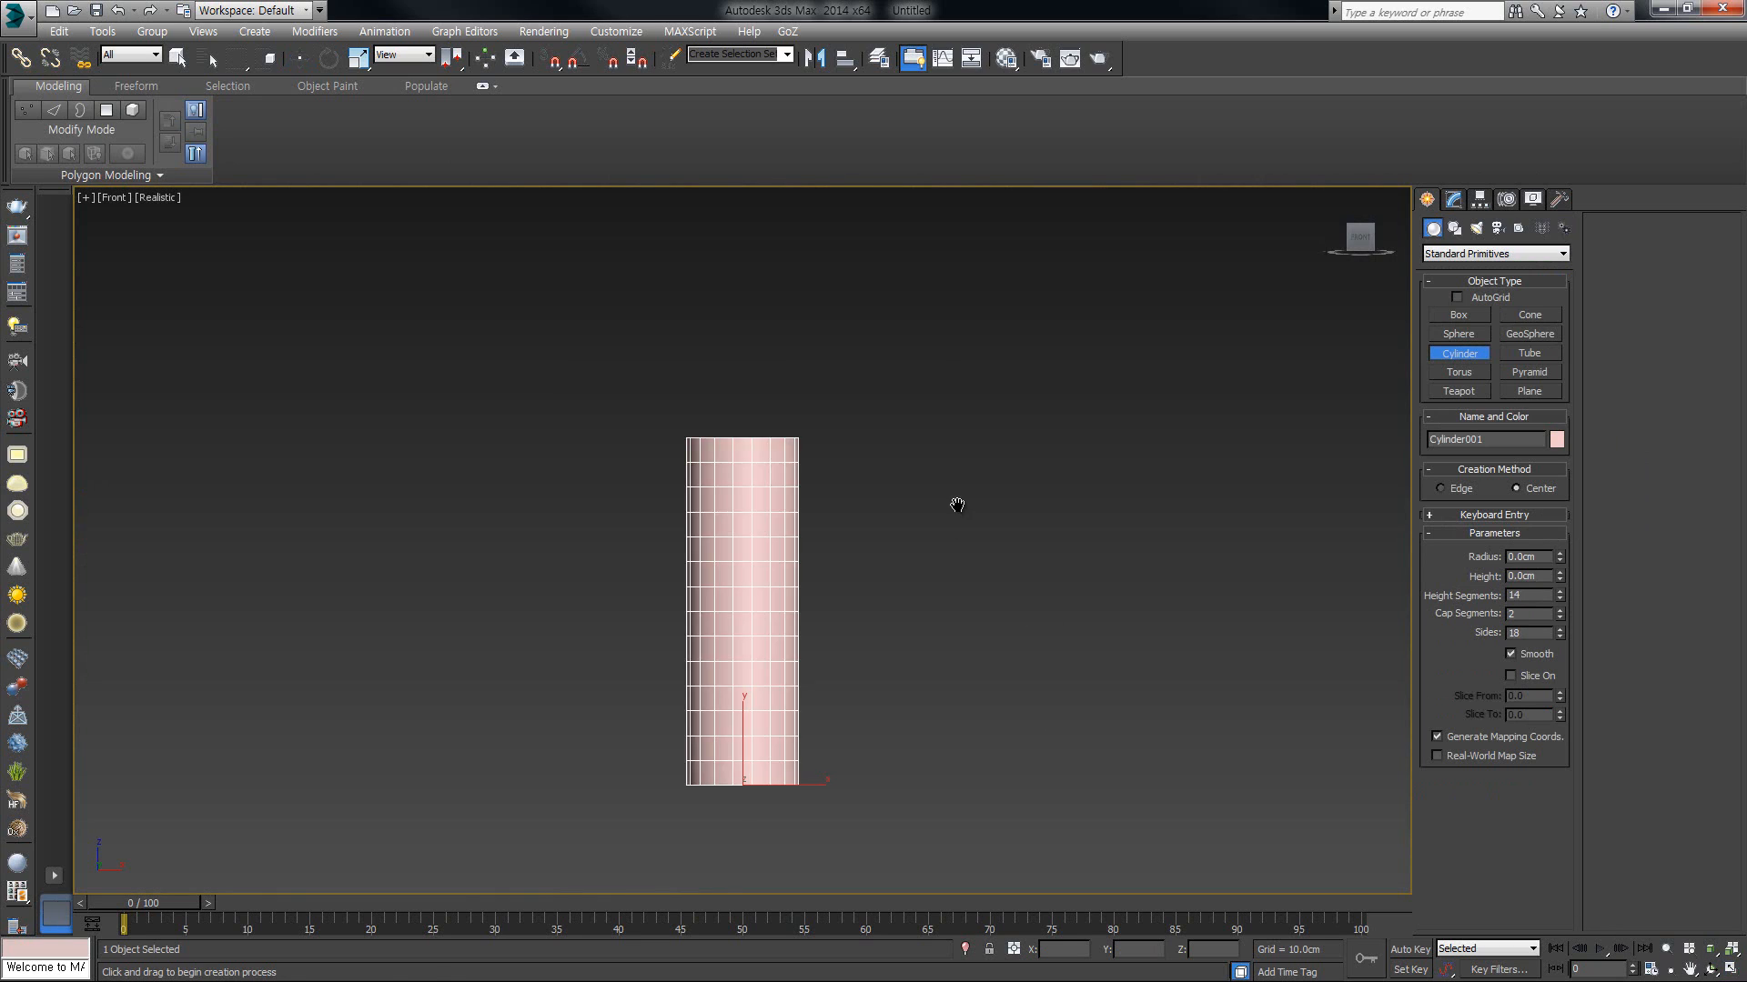
middle_click_drag(957, 504, 952, 474)
key("ctrl+r")
left_click_drag(775, 592, 721, 636)
right_click(834, 603)
scroll(846, 582, "up", 2)
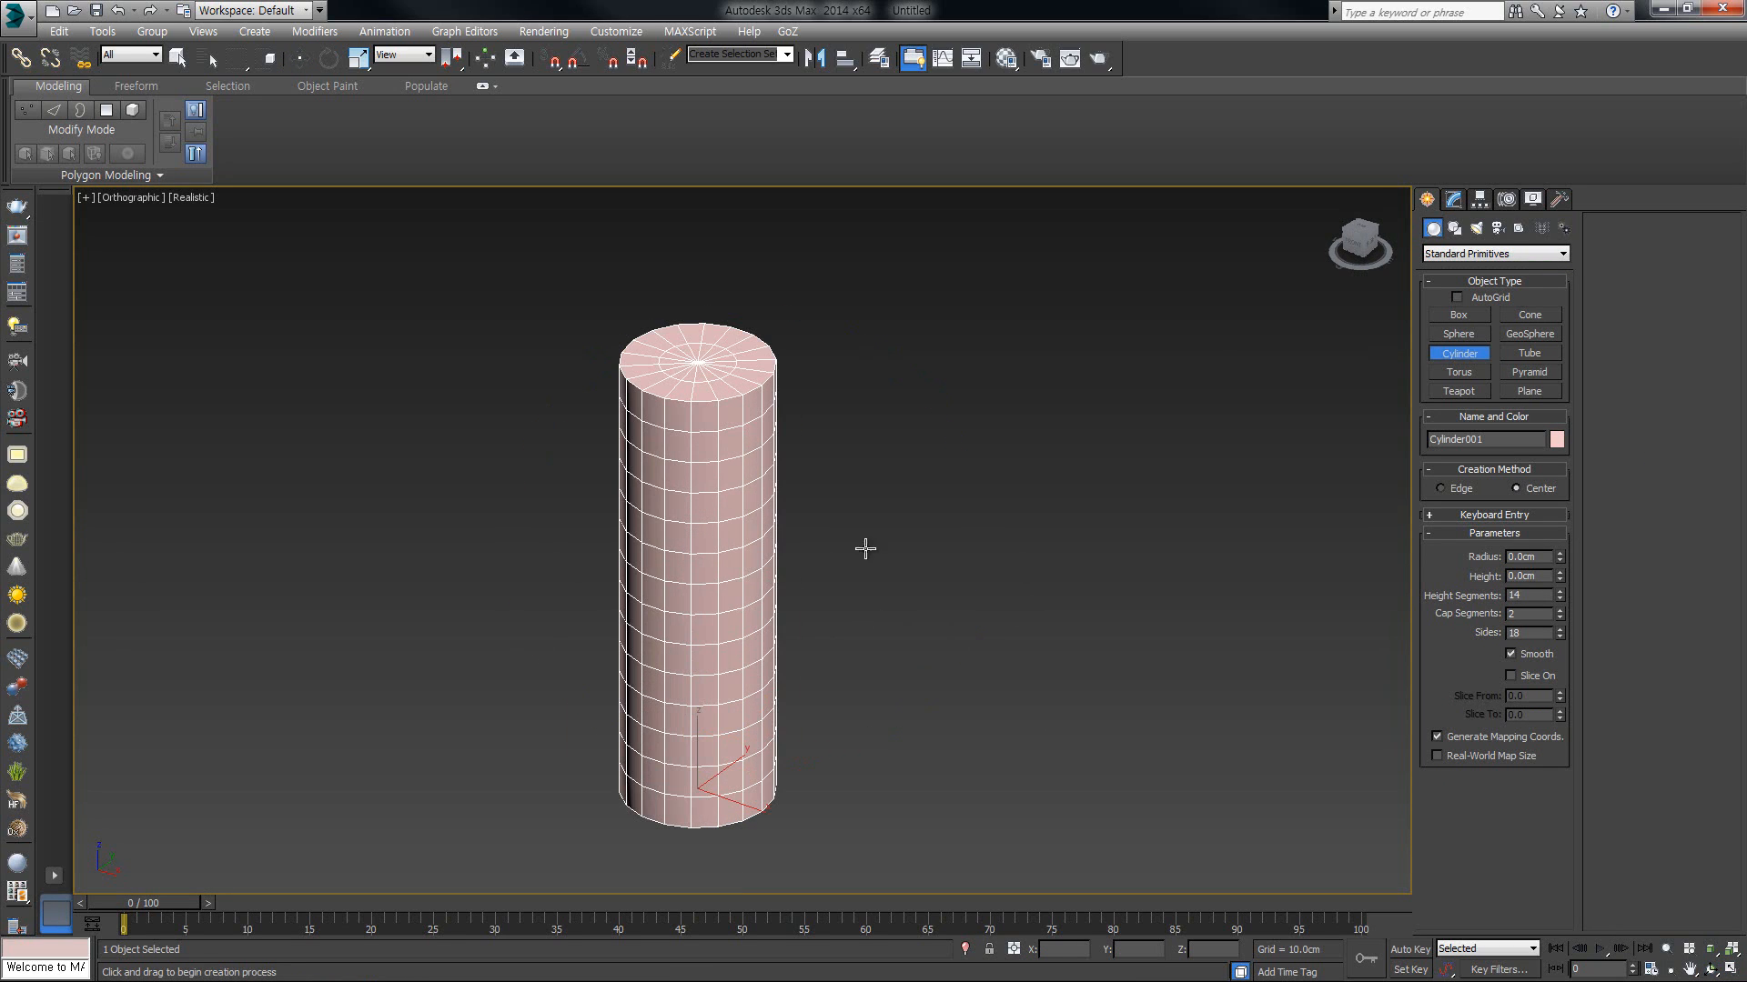
left_click(1455, 200)
right_click(716, 562)
mouse_move(755, 733)
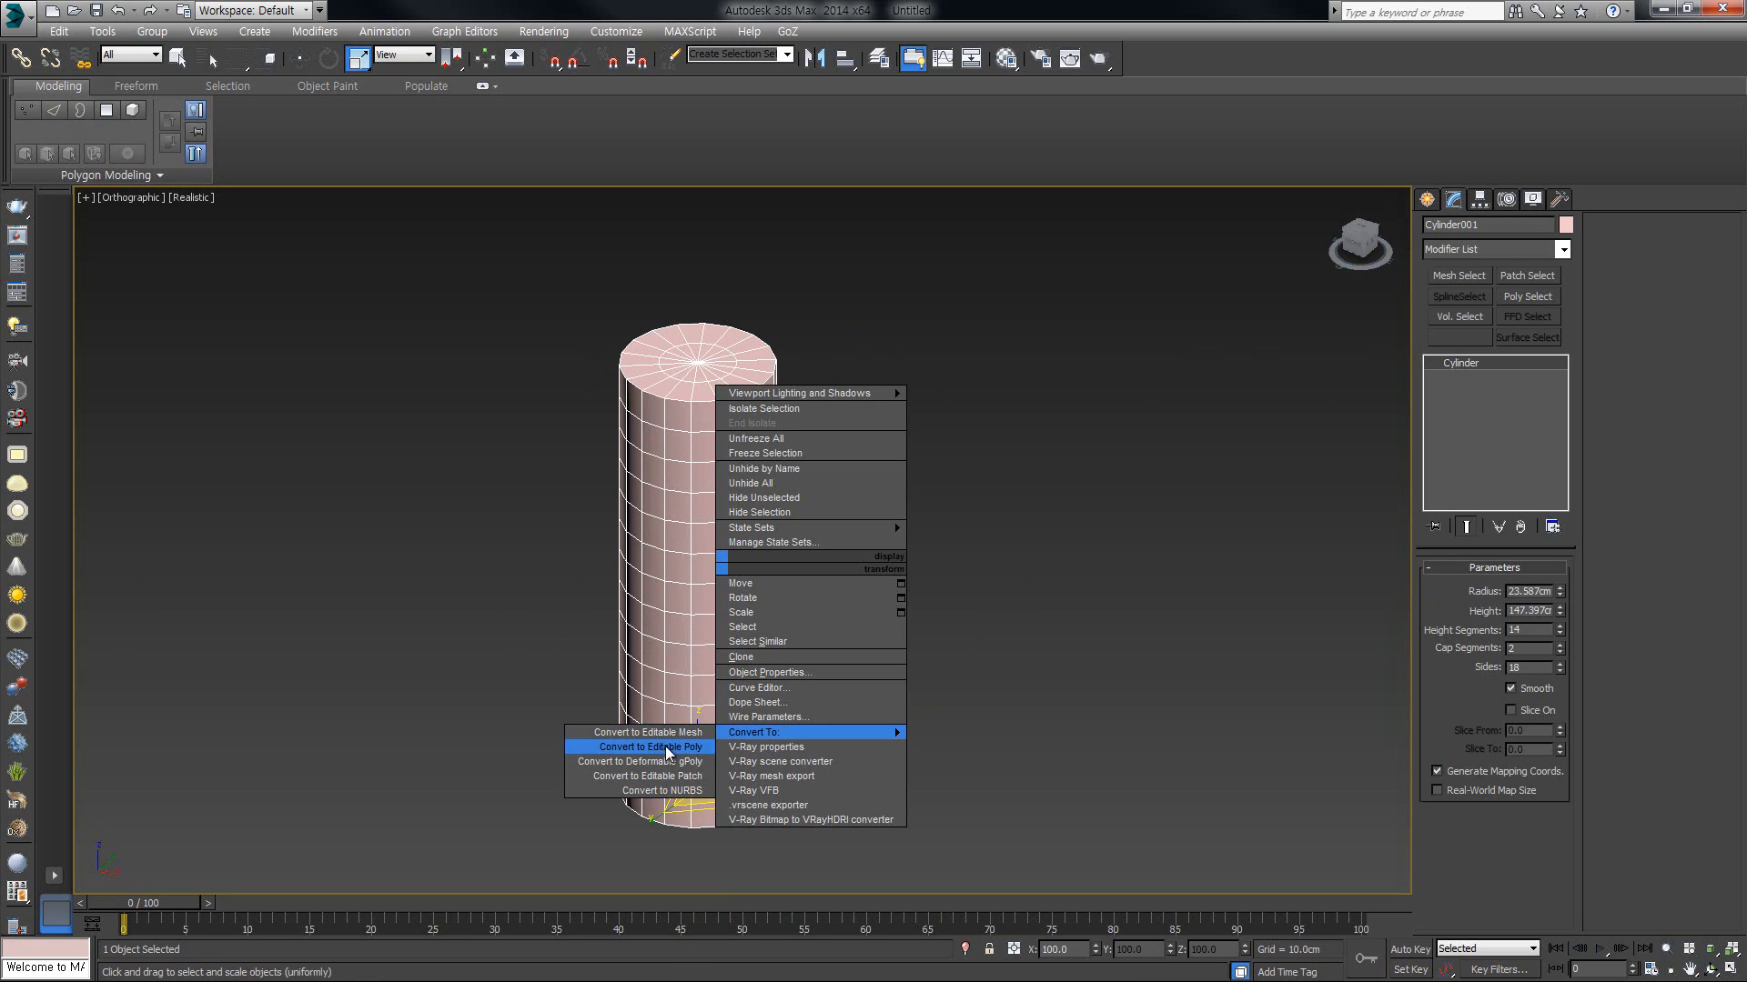
left_click(669, 749)
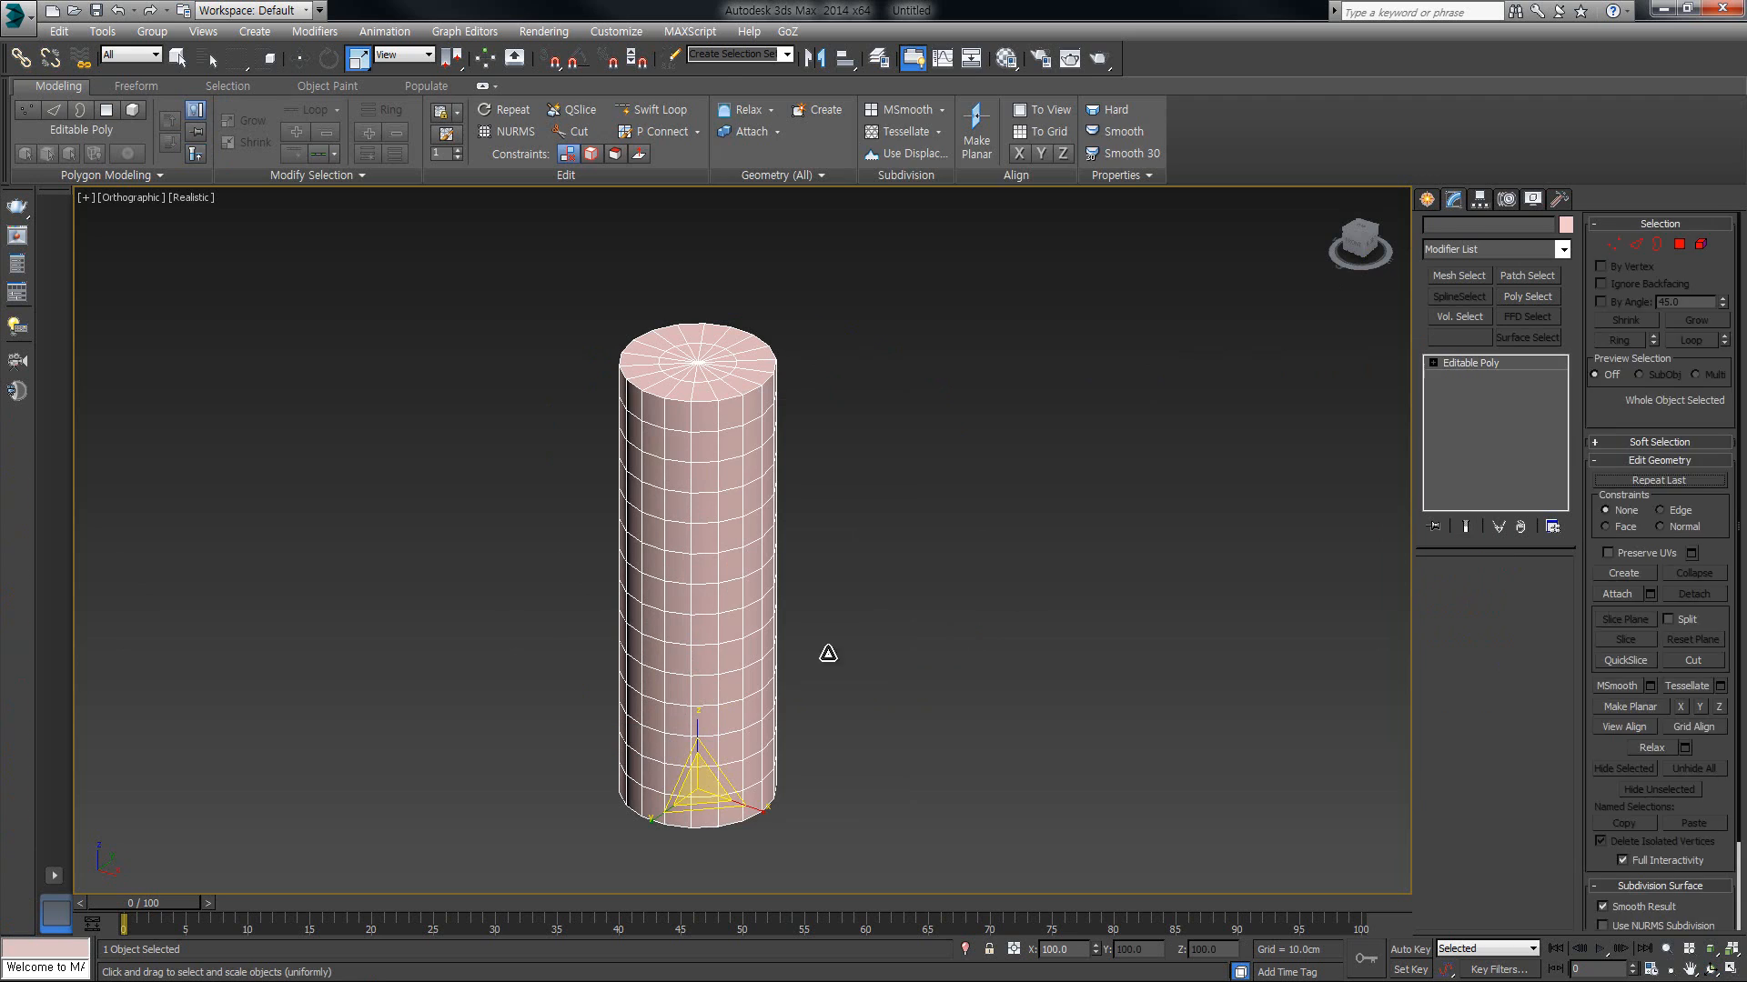
Step: Add a Bend modifier with an angle of 164.5 to the cylinder and try out other bend directions
left_click(1499, 250)
key("b")
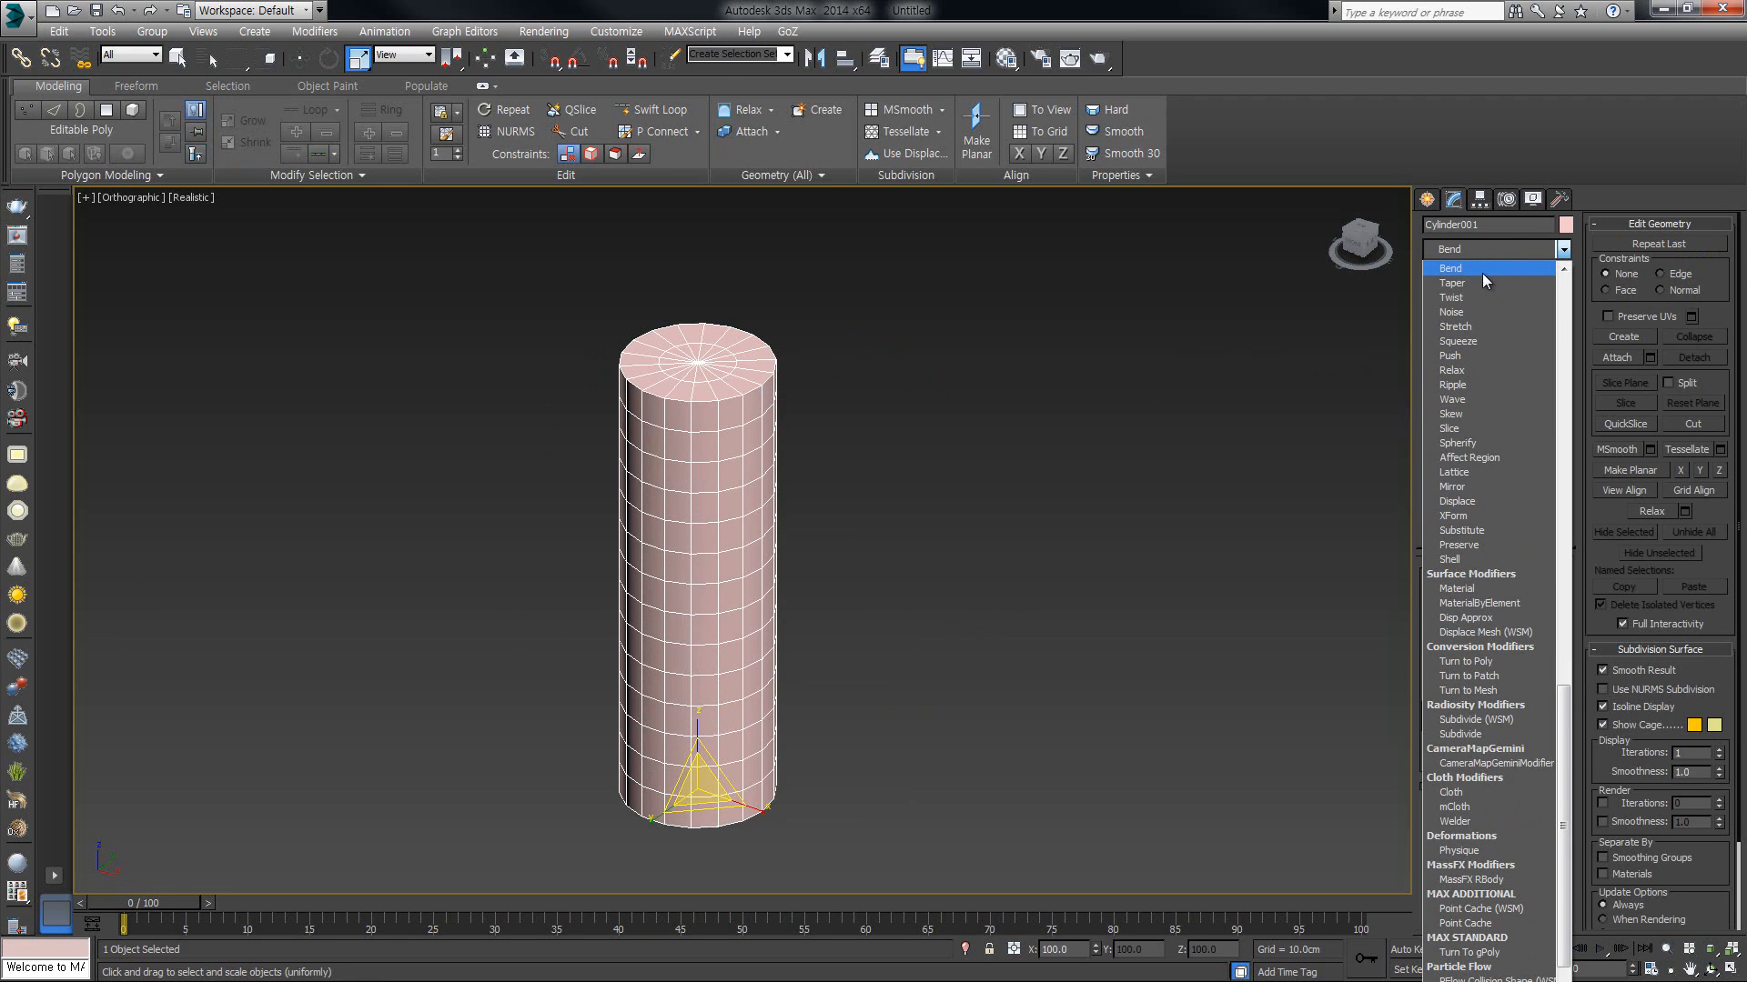
left_click(1482, 270)
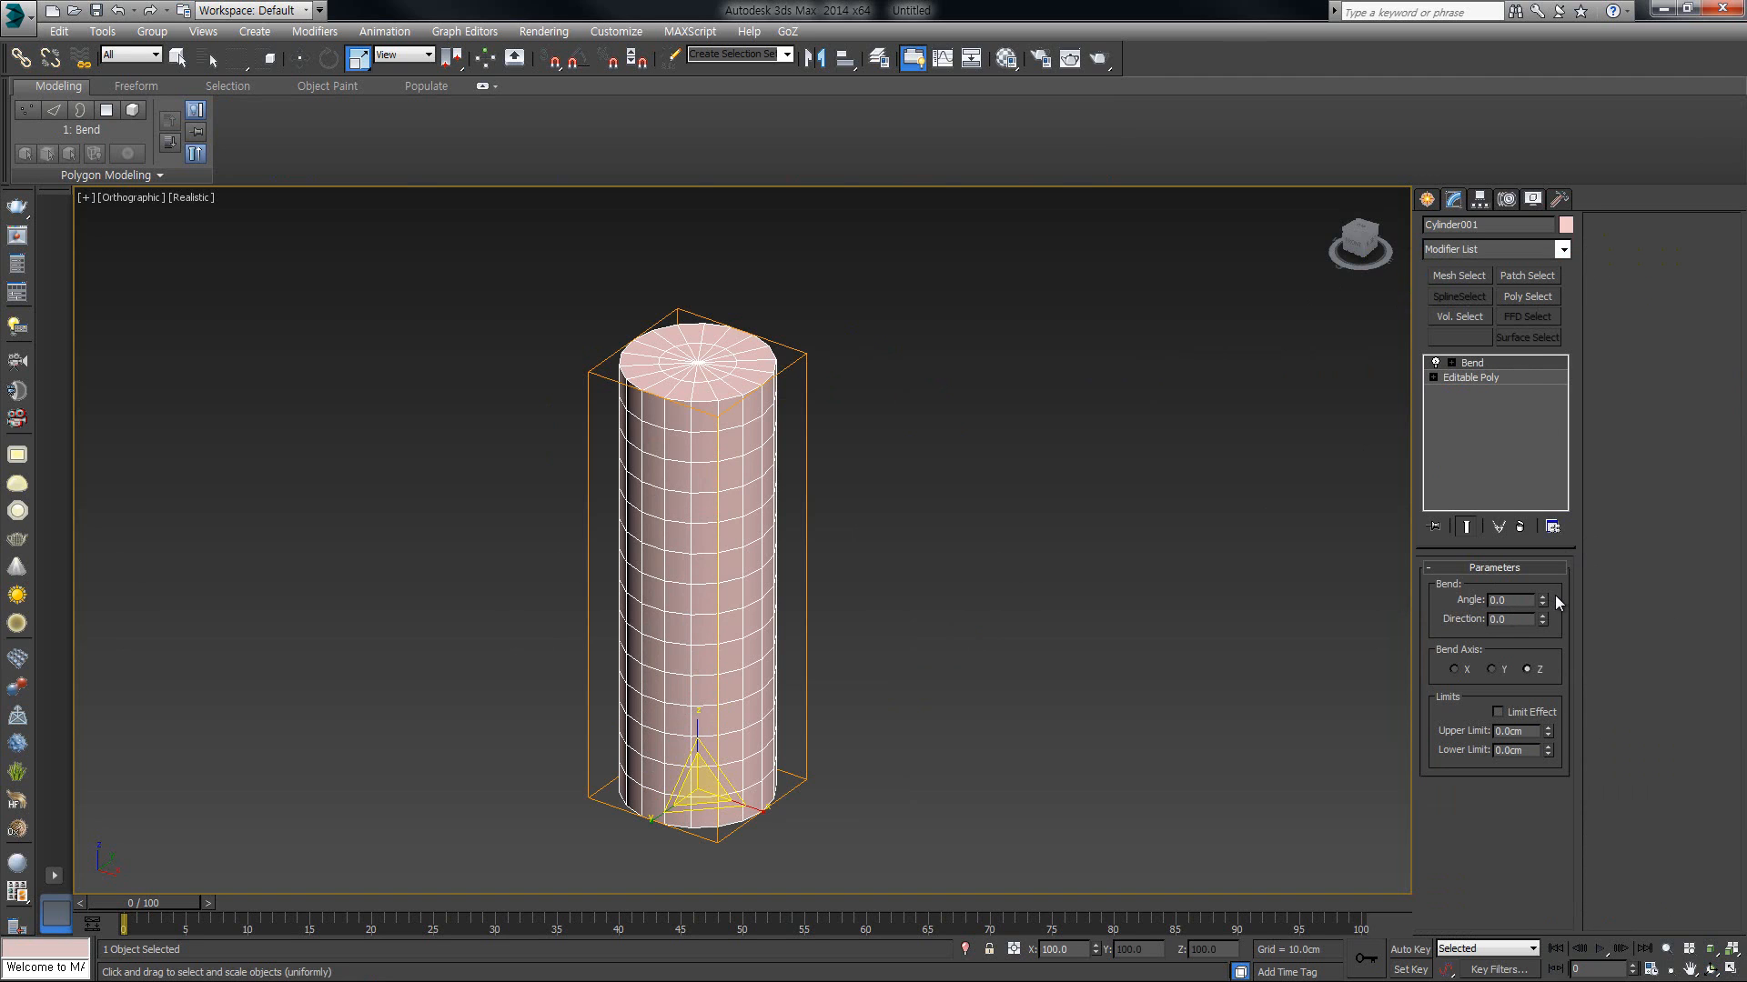
left_click_drag(1542, 601, 1223, 635)
middle_click_drag(1223, 635, 1025, 480)
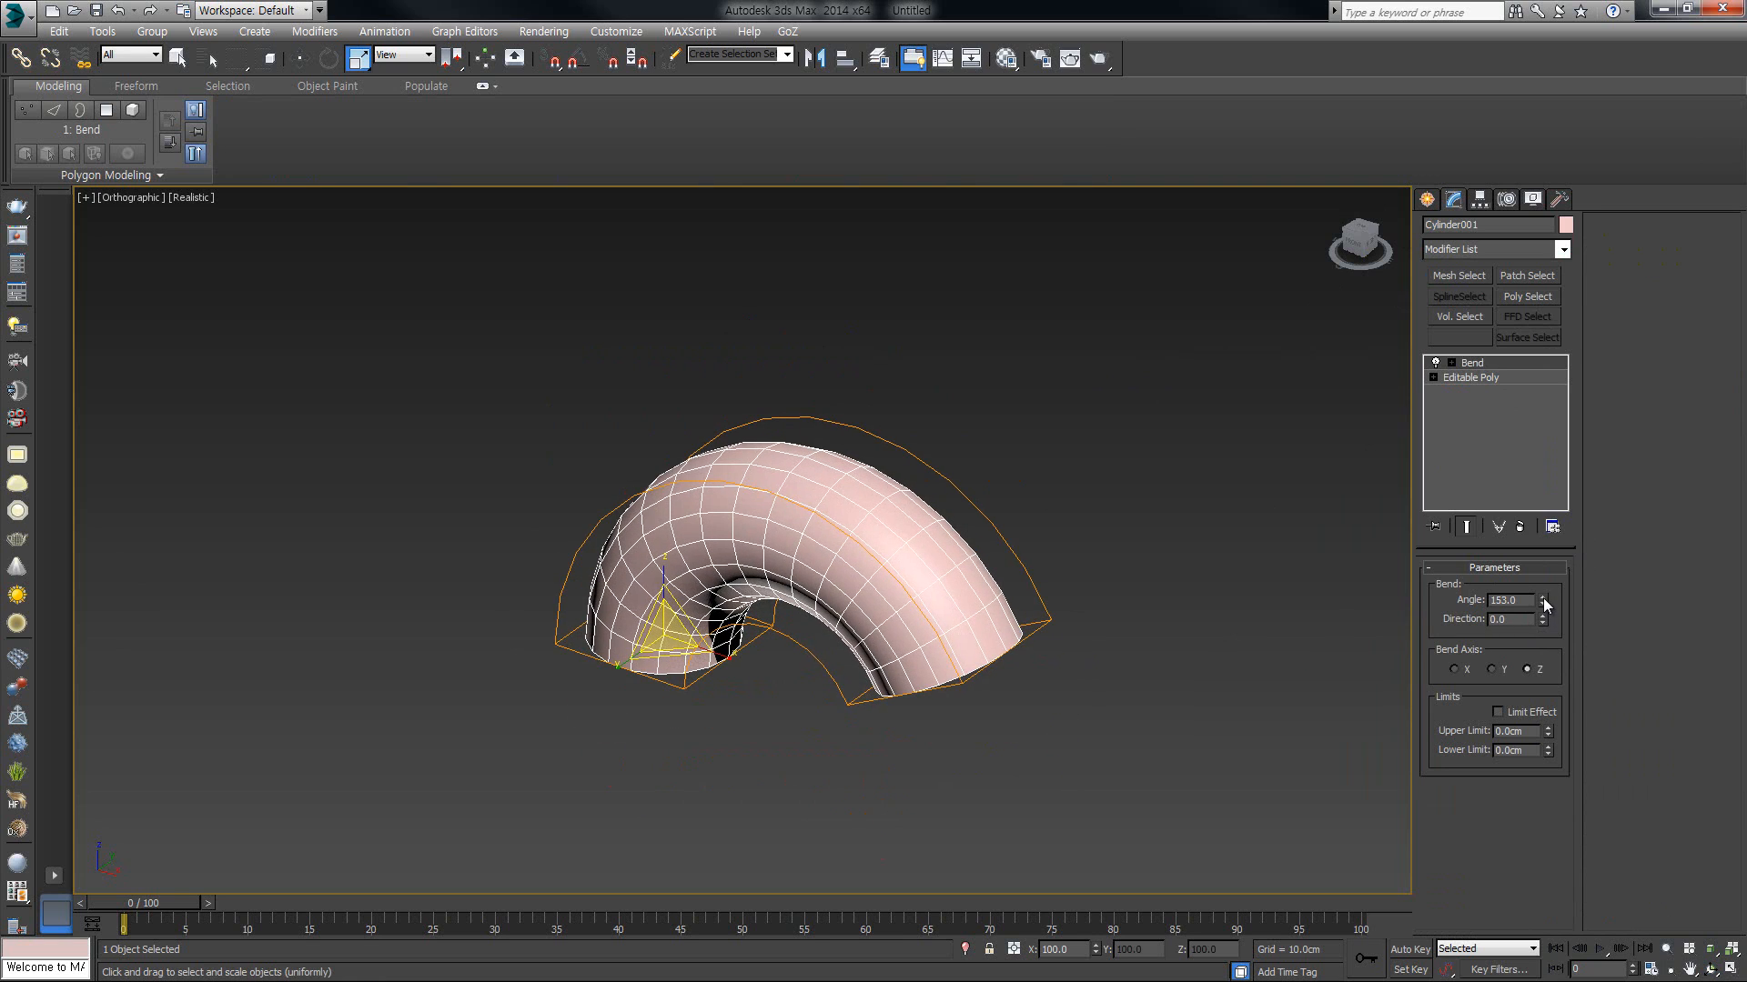
left_click_drag(1543, 600, 1532, 448)
left_click_drag(1542, 620, 1580, 641)
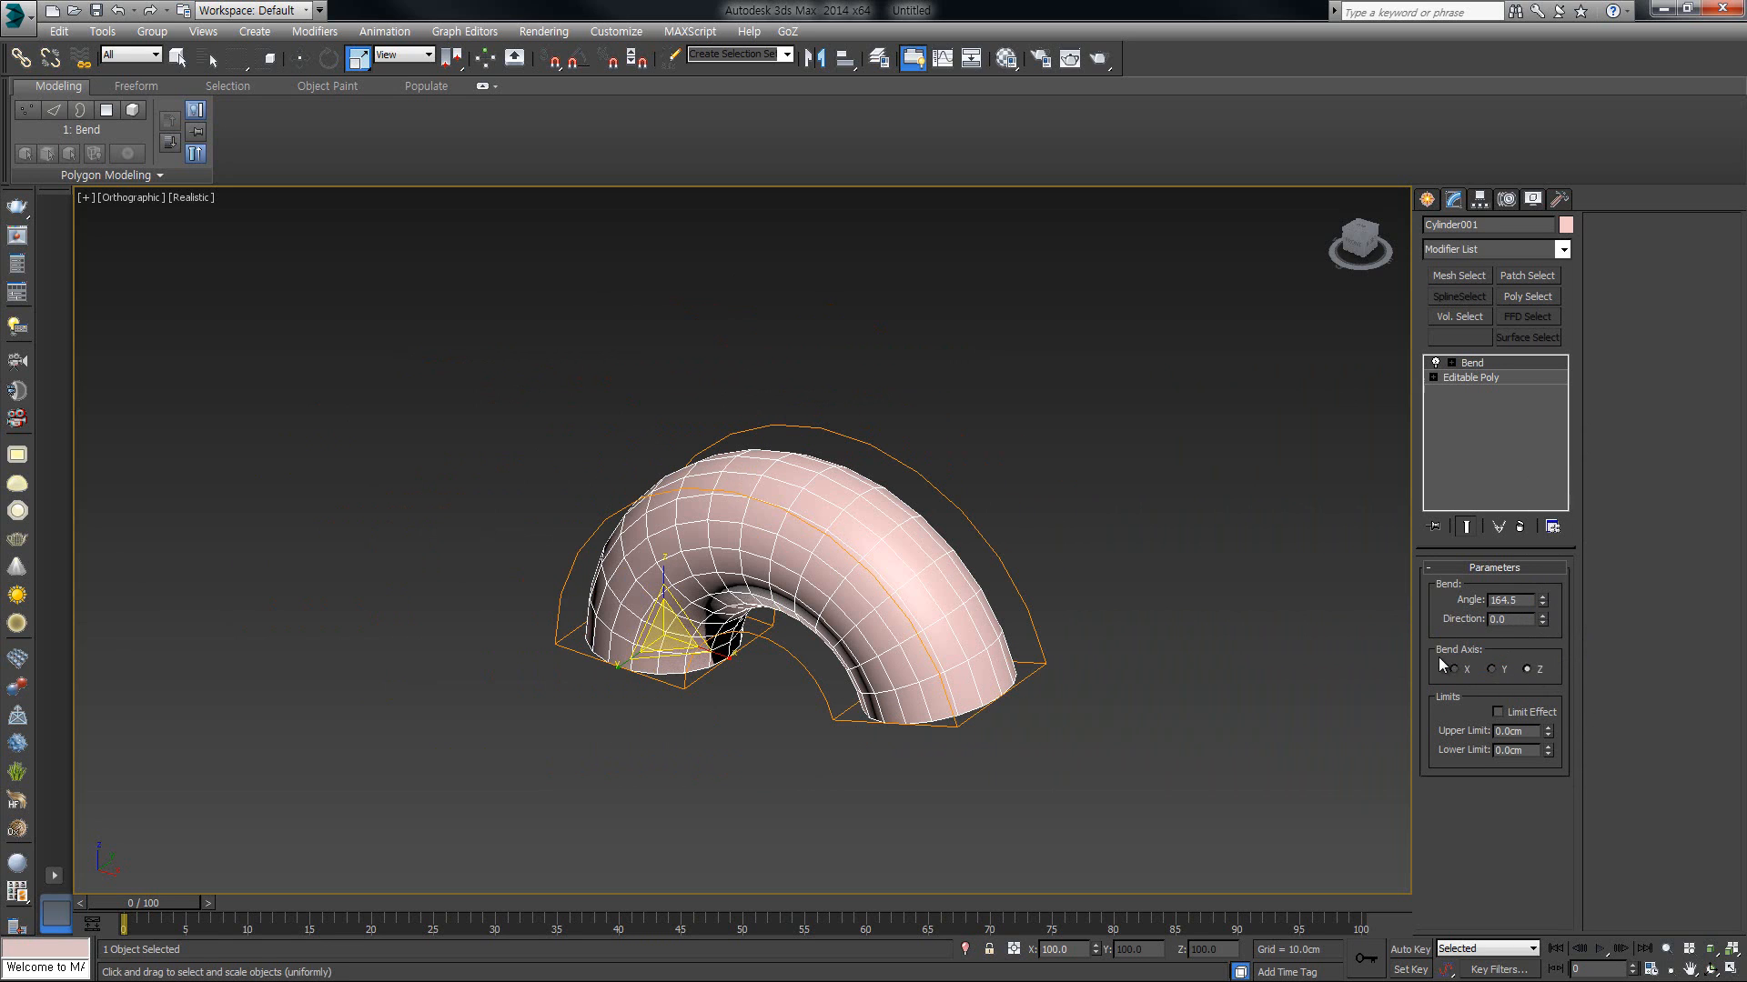
Step: Try the Y bend axis with an angle of 56, and undo the angle change
left_click(1492, 668)
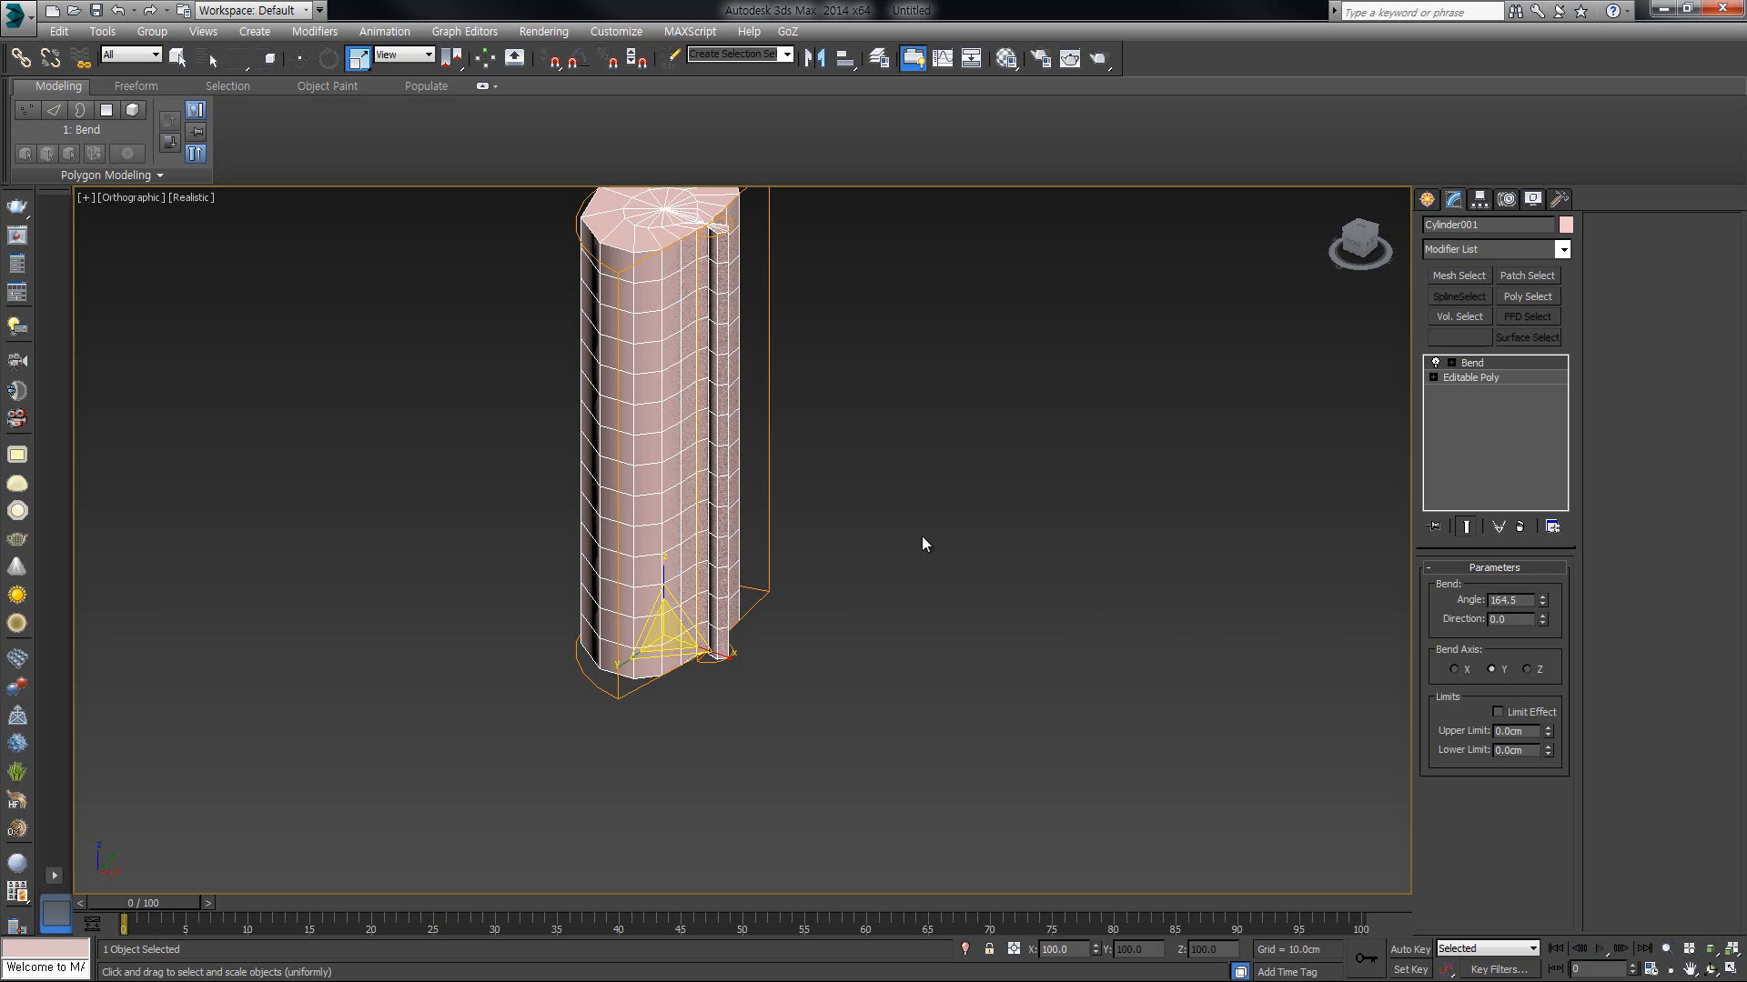
scroll(922, 539, "down", 2)
middle_click_drag(928, 552, 979, 618)
middle_click_drag(939, 701, 868, 717)
scroll(760, 705, "up", 2)
middle_click_drag(759, 689, 801, 699)
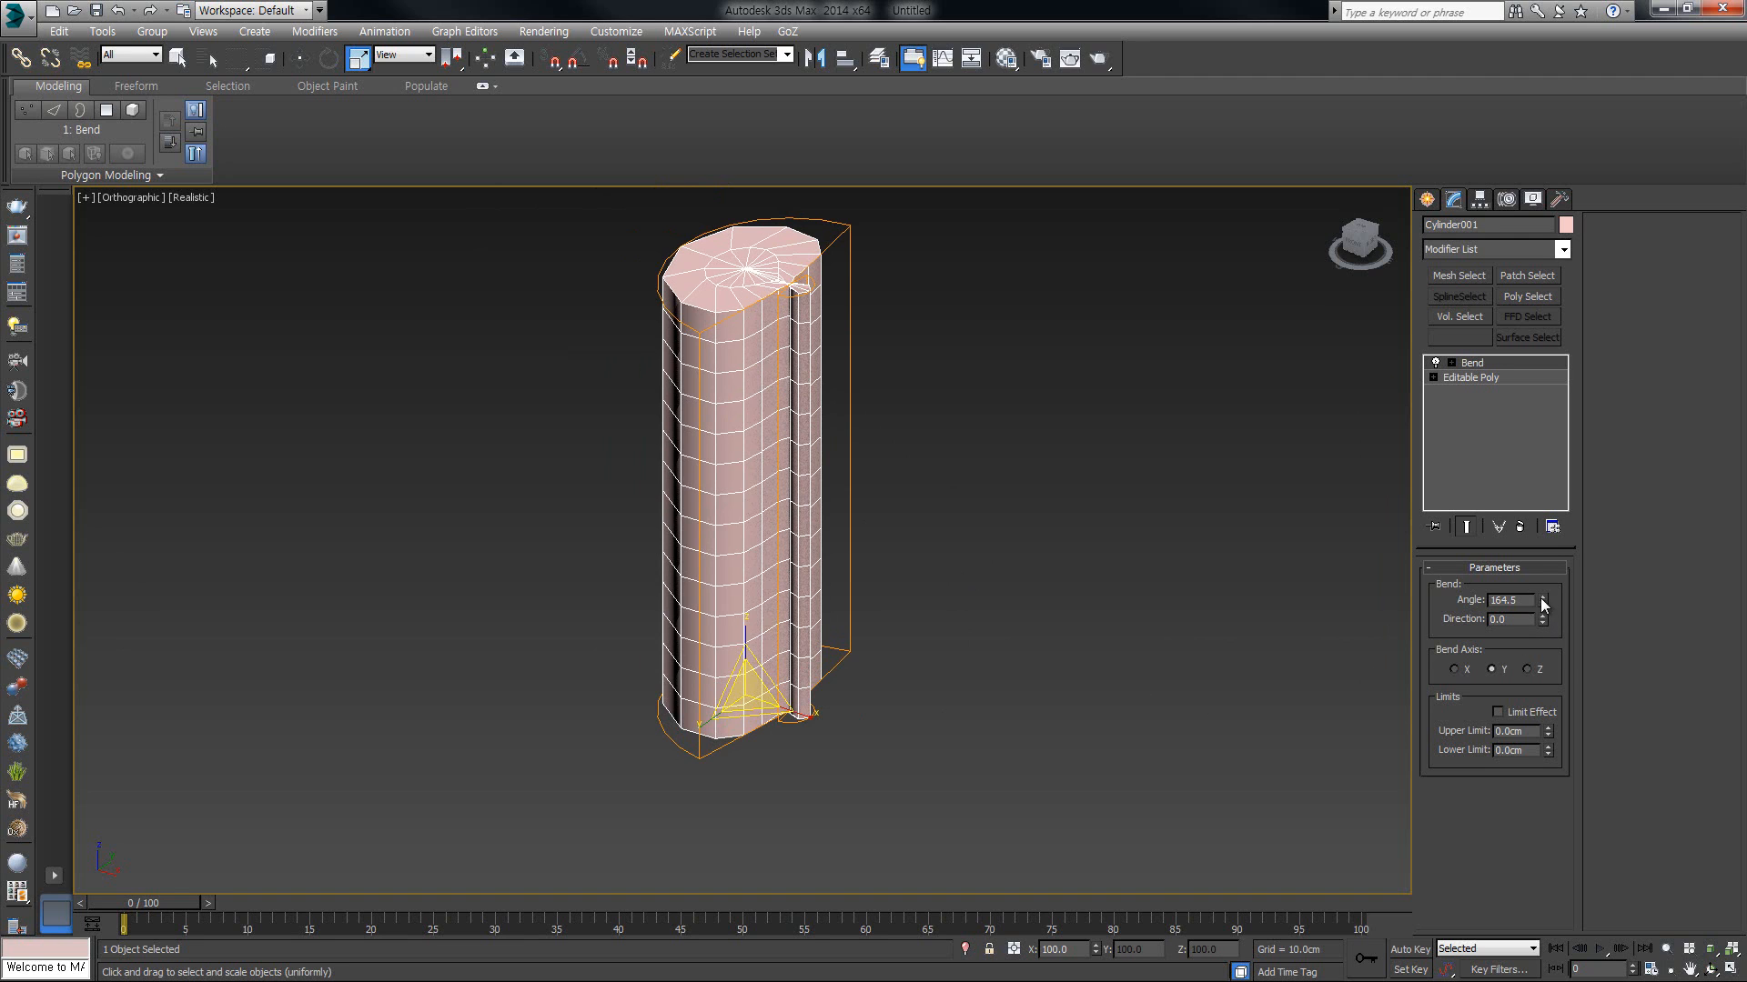
left_click_drag(1544, 603, 1502, 739)
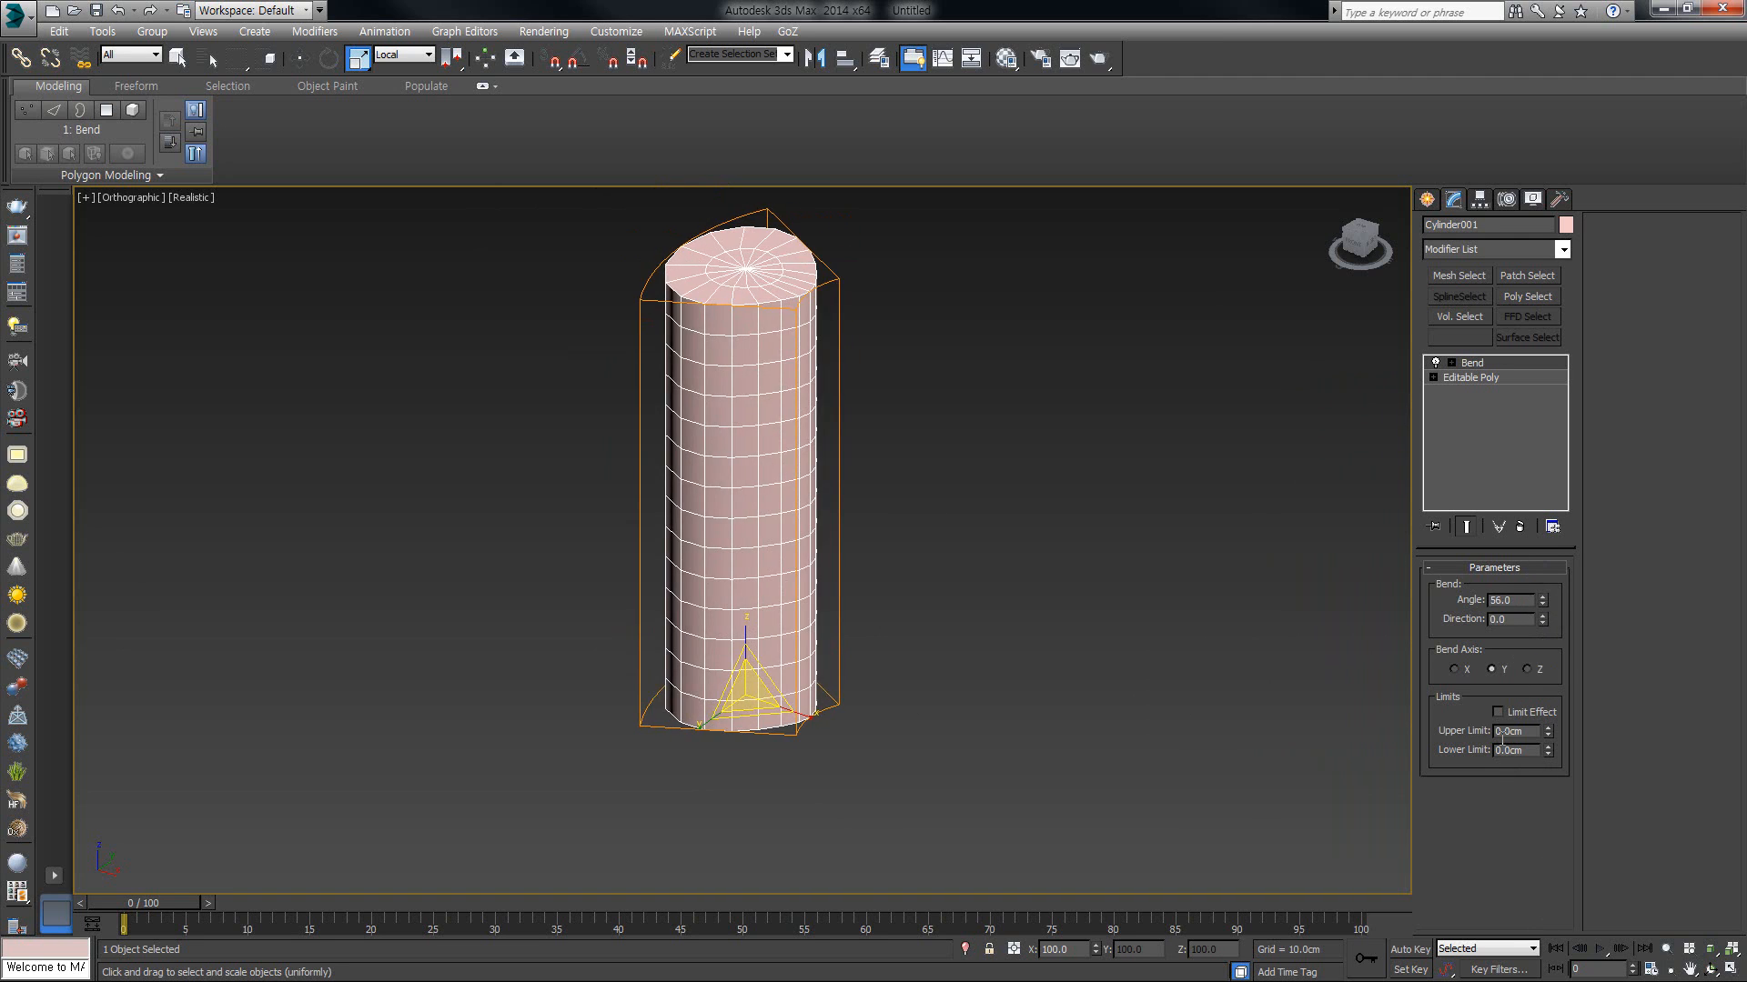
key("ctrl+z")
Step: Compare the X, Y and Z bend axes, return to Z and set the bend angle to 147.5
left_click(1455, 671)
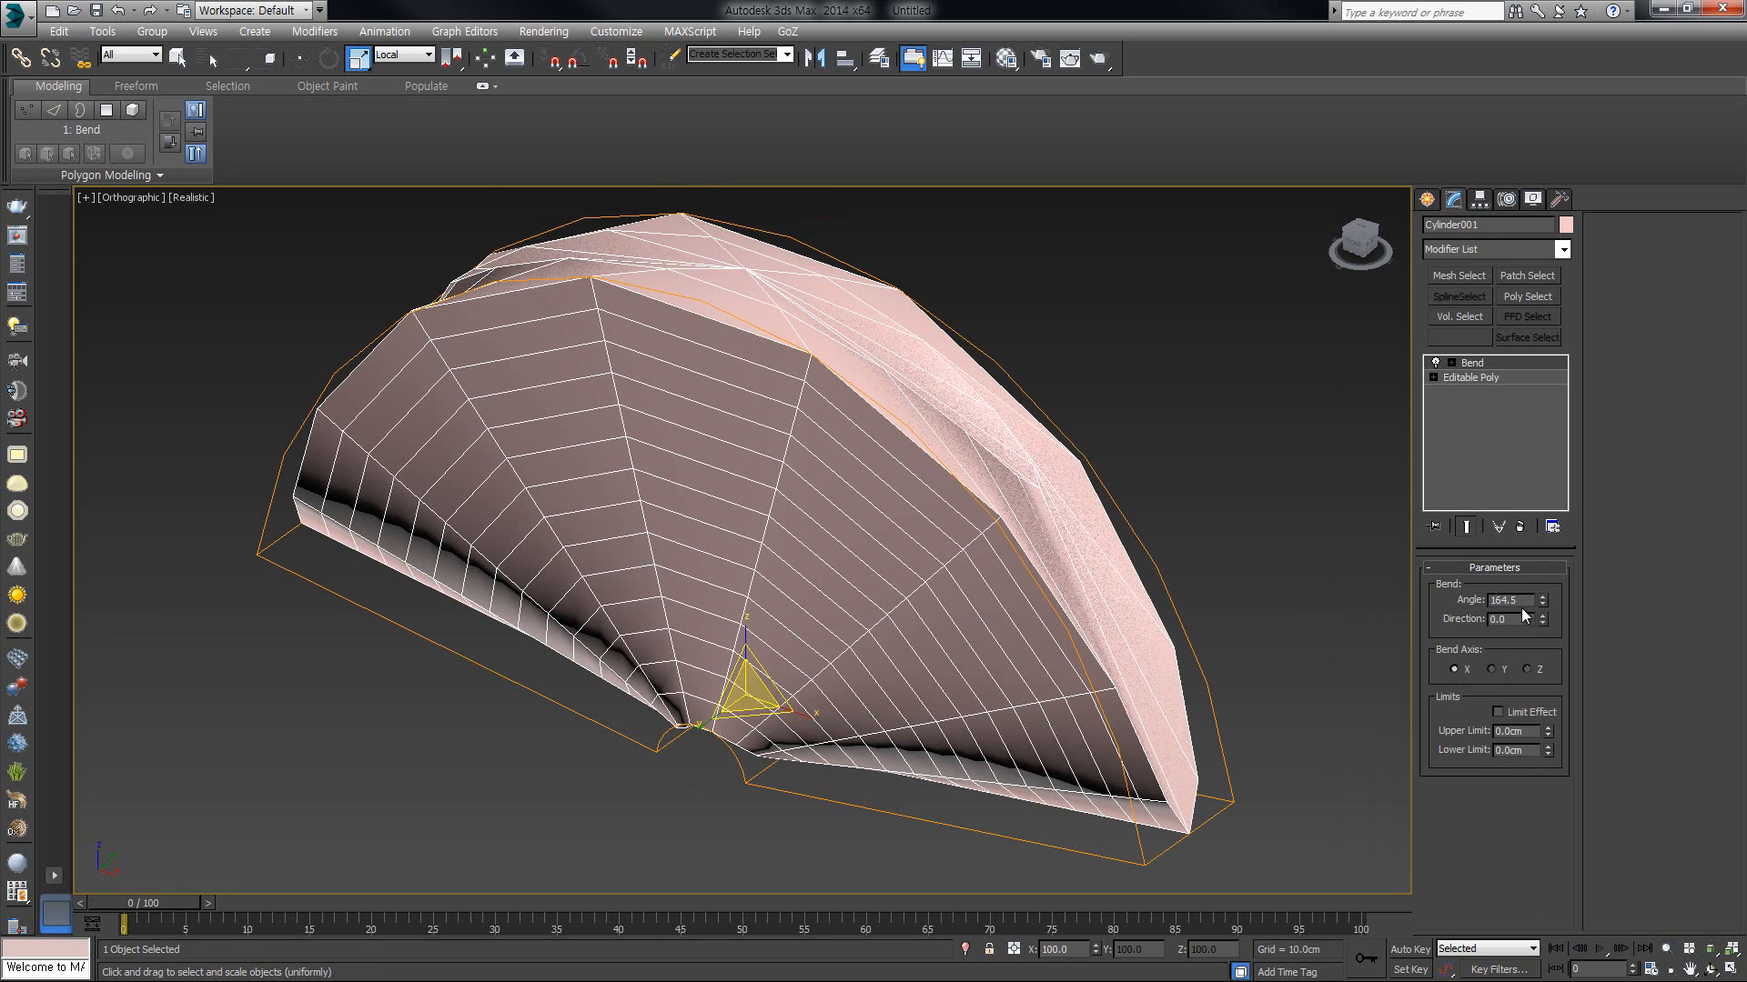
left_click(1532, 664)
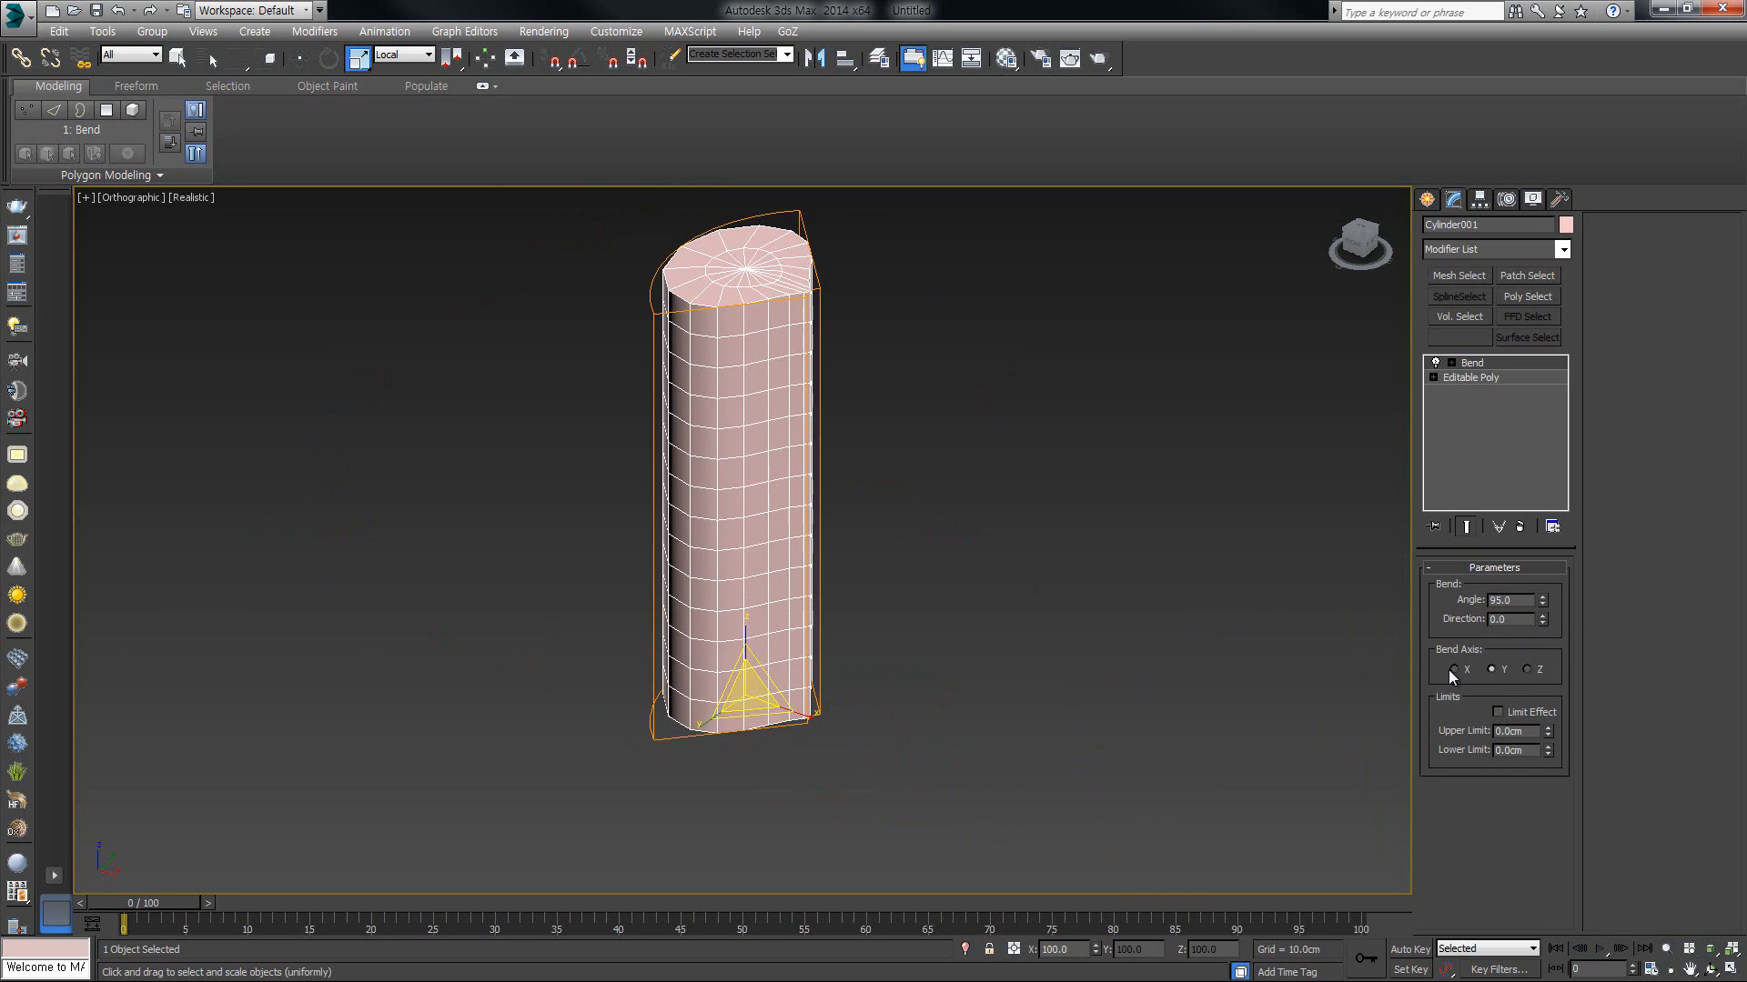
left_click(1451, 669)
left_click(1527, 669)
left_click(1492, 669)
left_click(1456, 669)
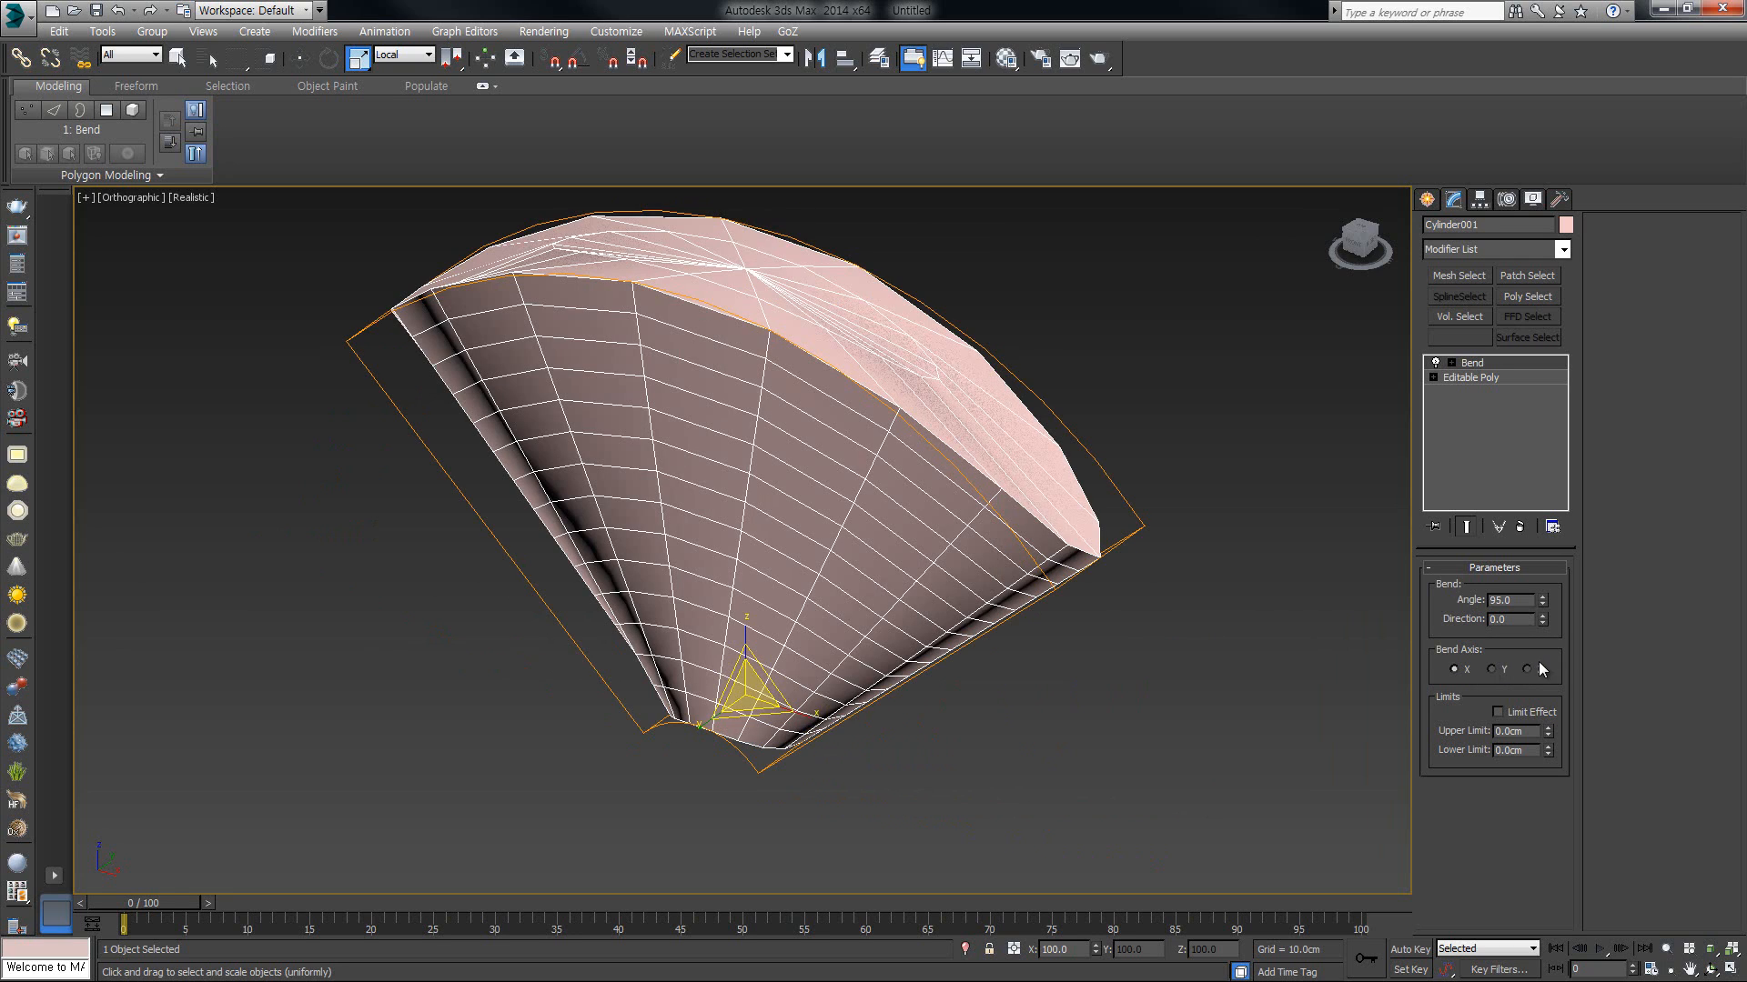
left_click(1531, 667)
middle_click_drag(1179, 575, 1137, 570)
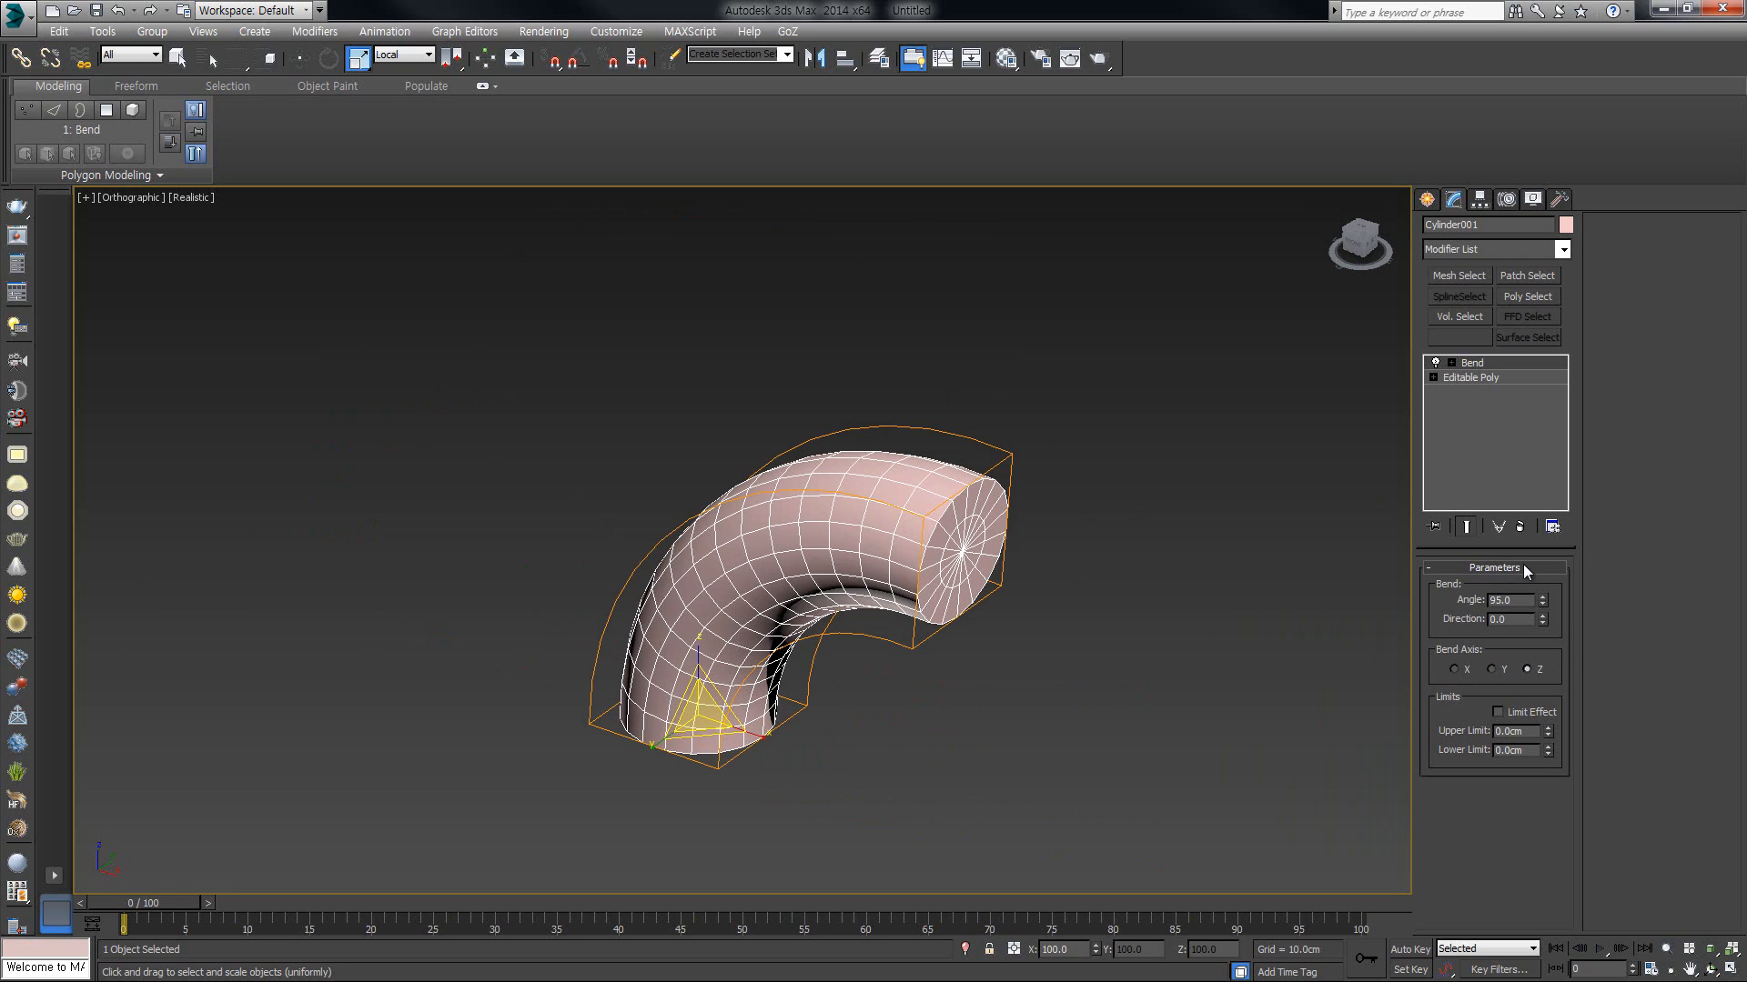
left_click_drag(1543, 603, 1453, 366)
Step: Activate the Bend modifier's Center sub-level in a front wireframe view, with the transform gizmo placed at the pivot point
key("w")
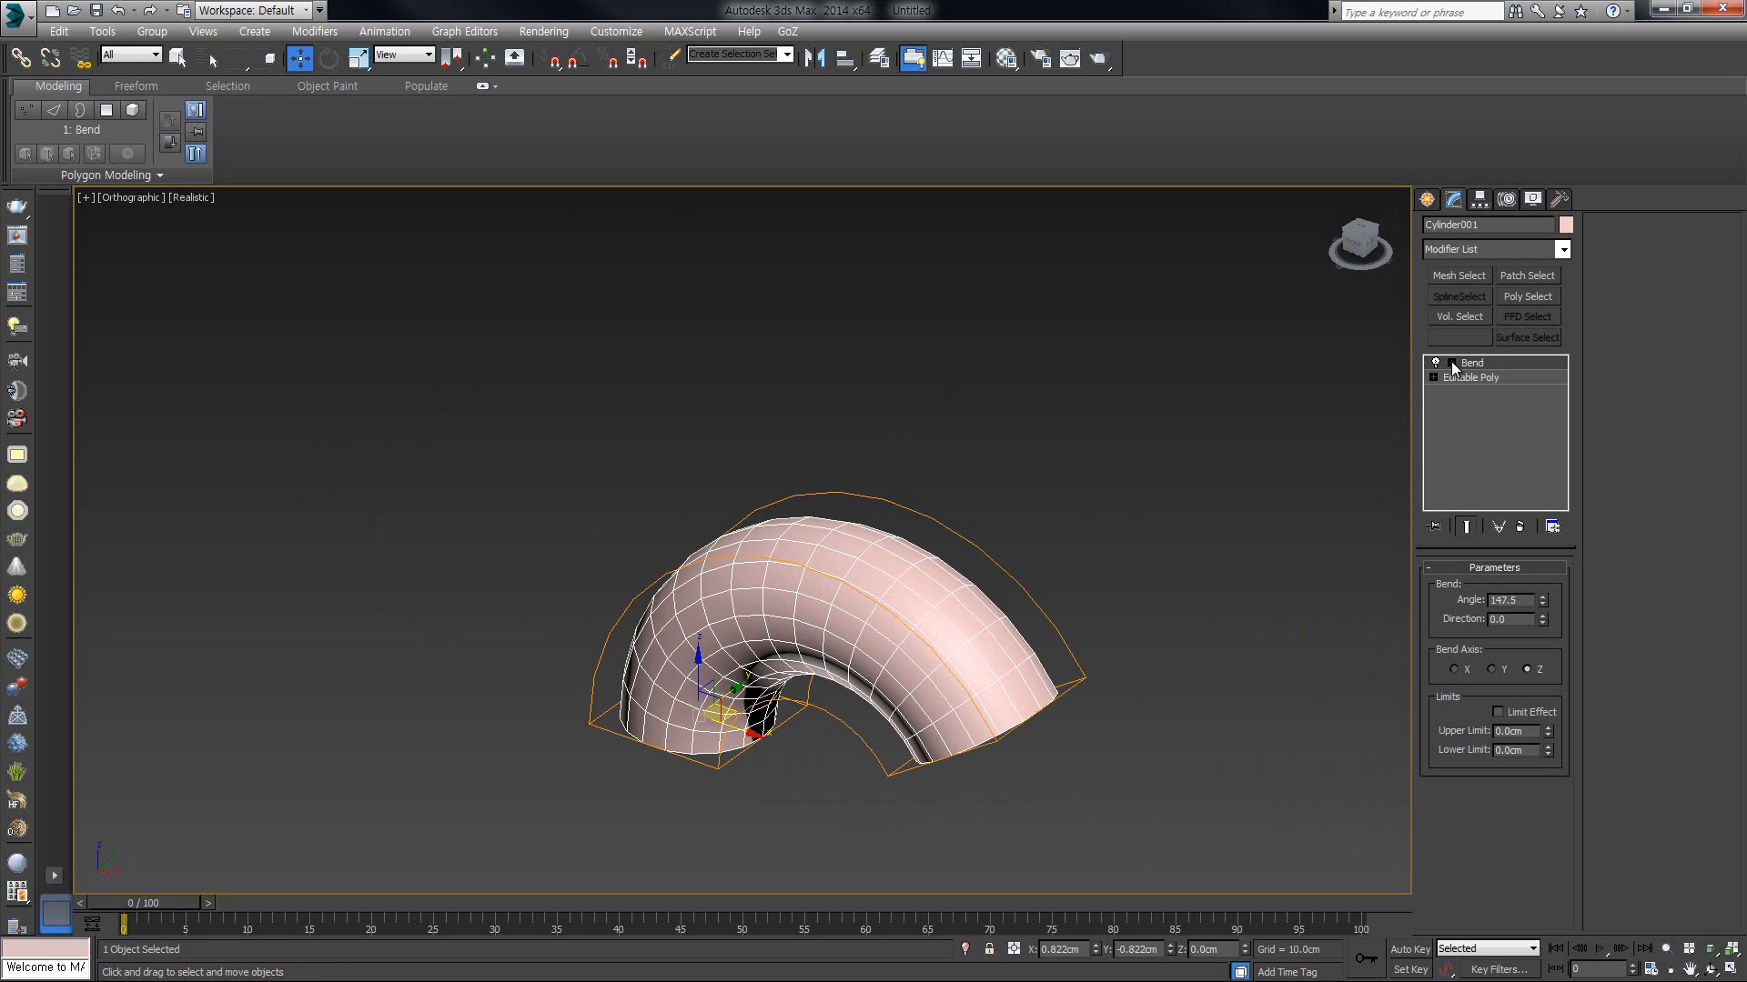
left_click(1451, 363)
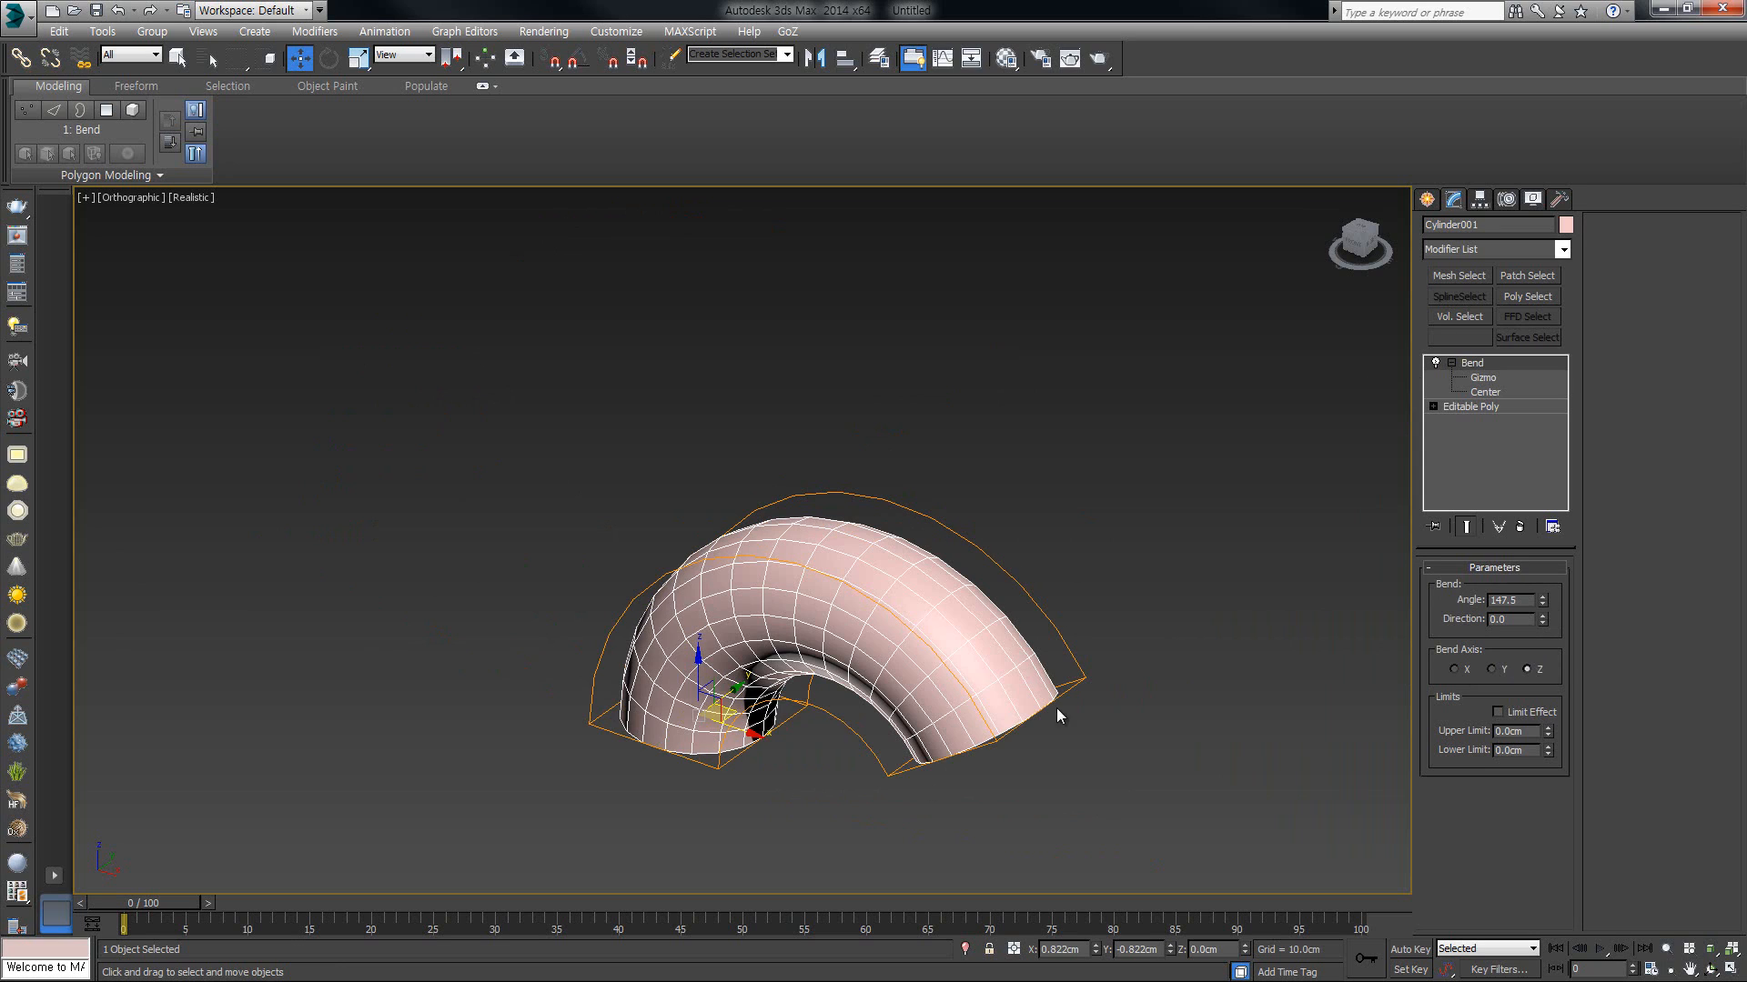
left_click(1485, 393)
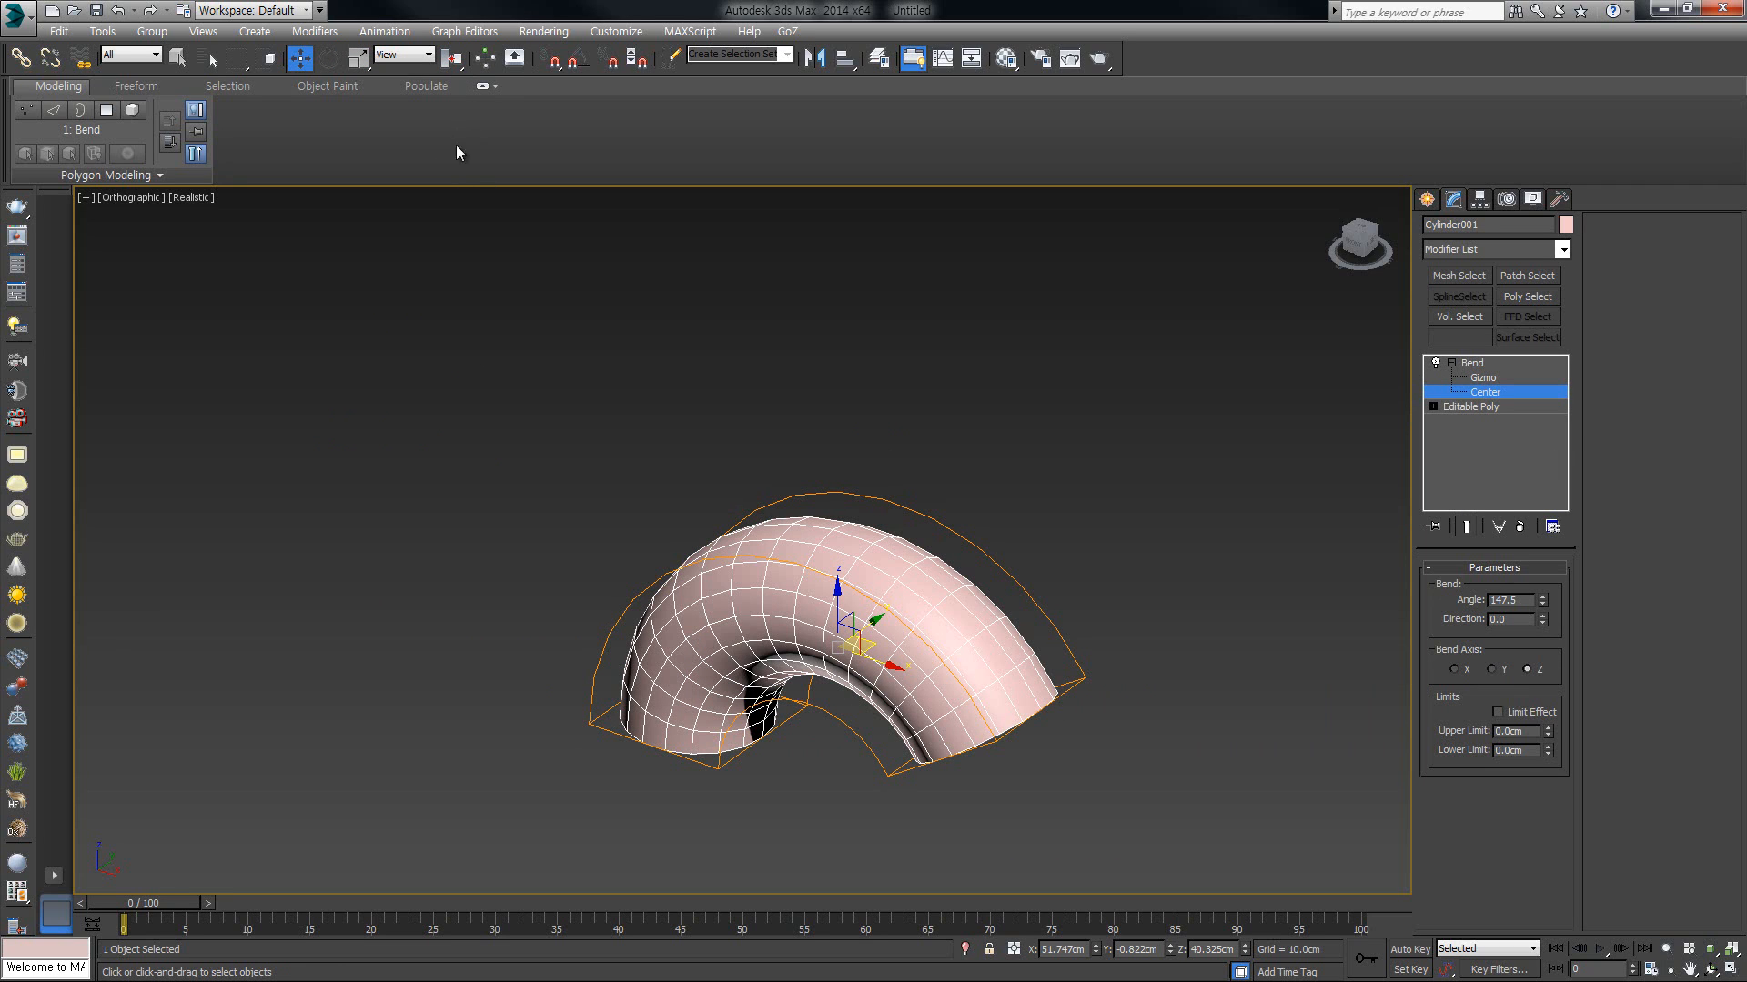
key("f")
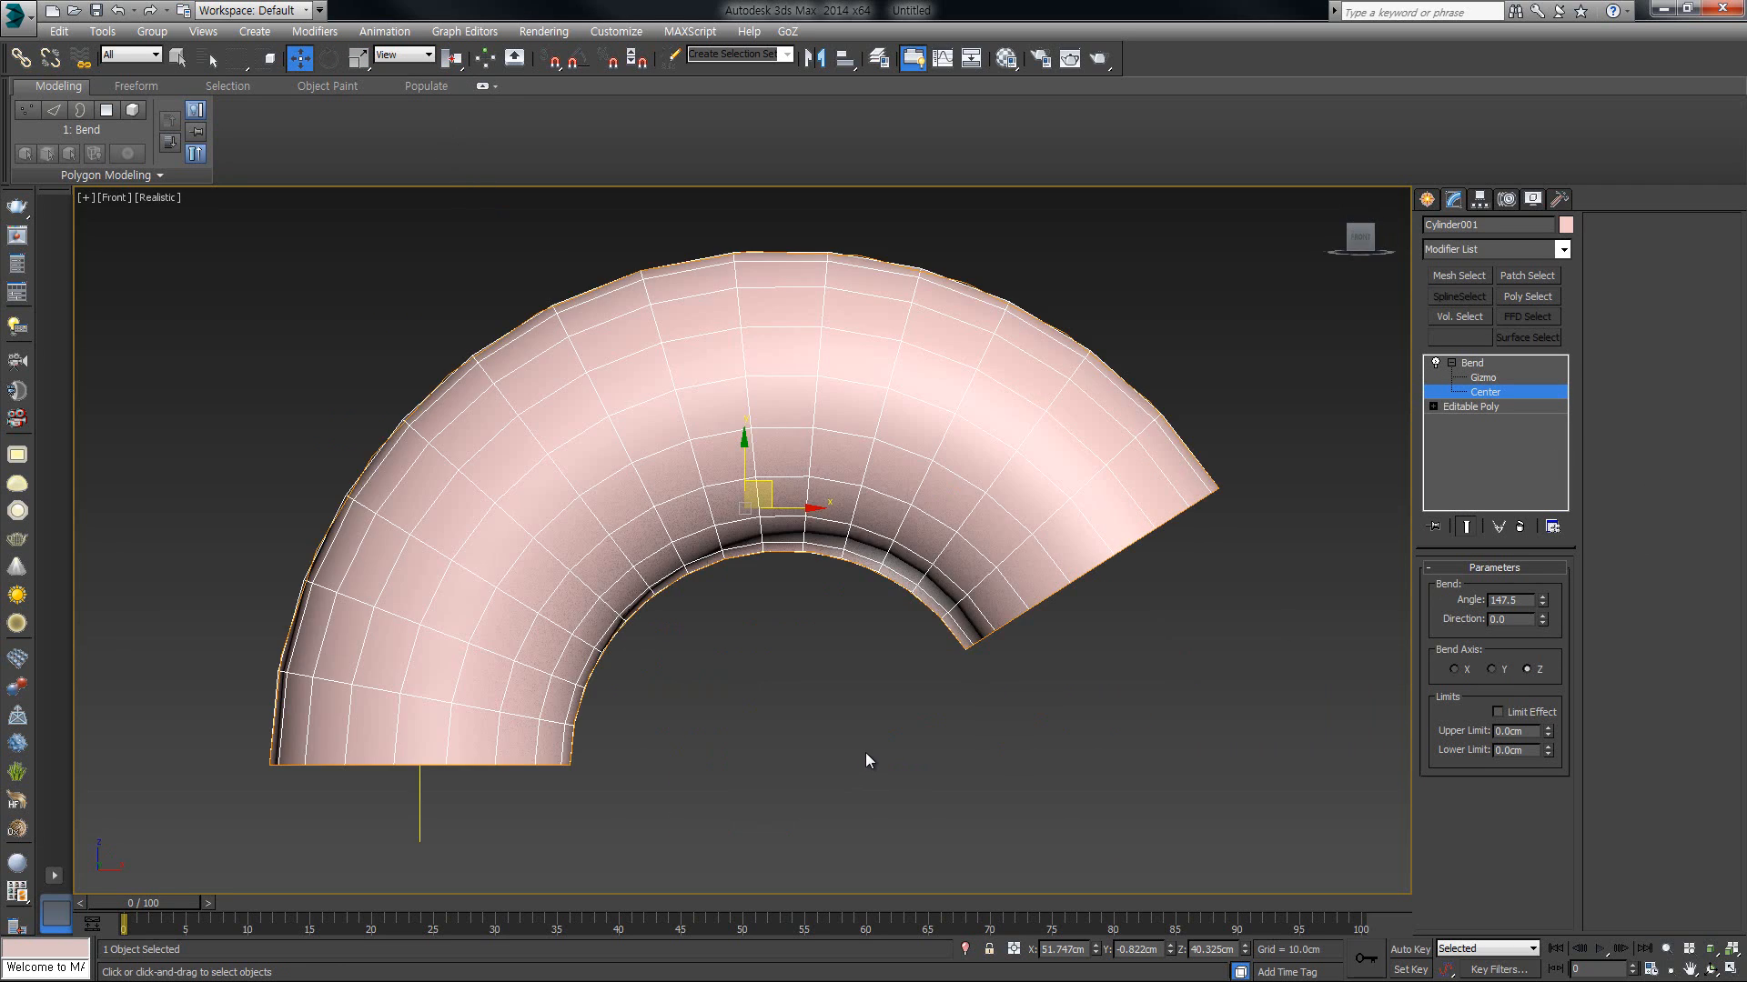
key("z")
key("F4")
key("F3")
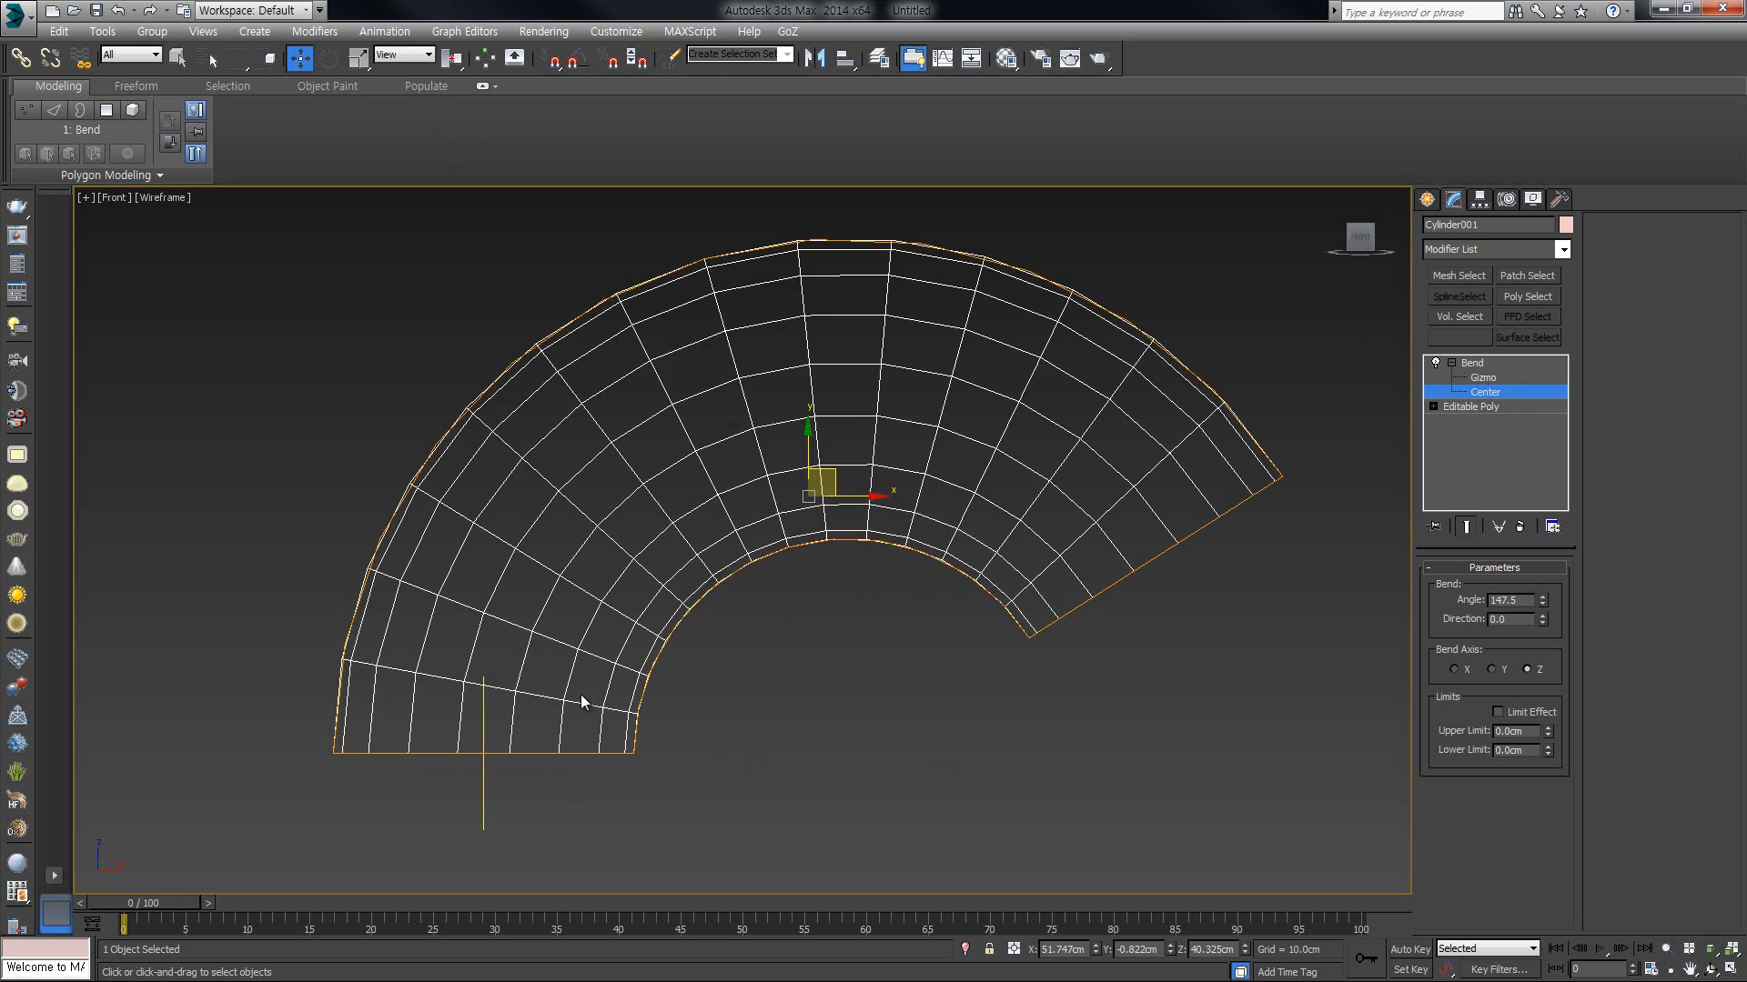
scroll(583, 696, "down", 2)
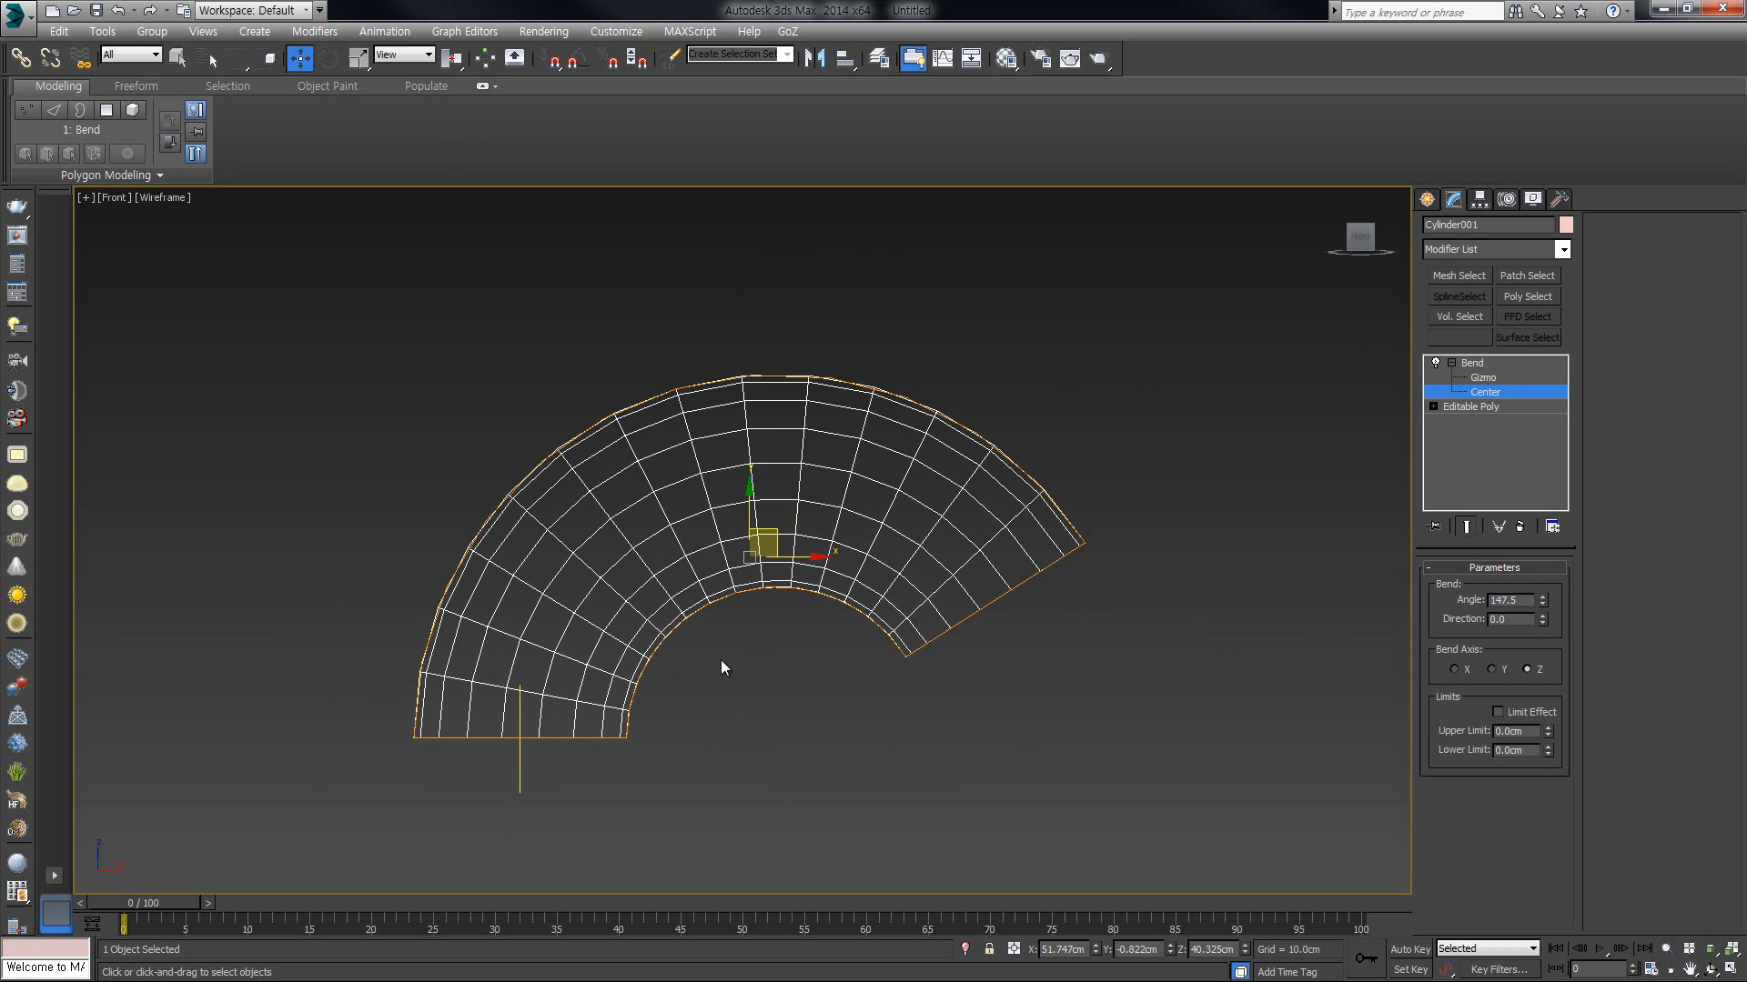
left_click_drag(451, 59, 452, 84)
middle_click_drag(541, 704, 569, 743)
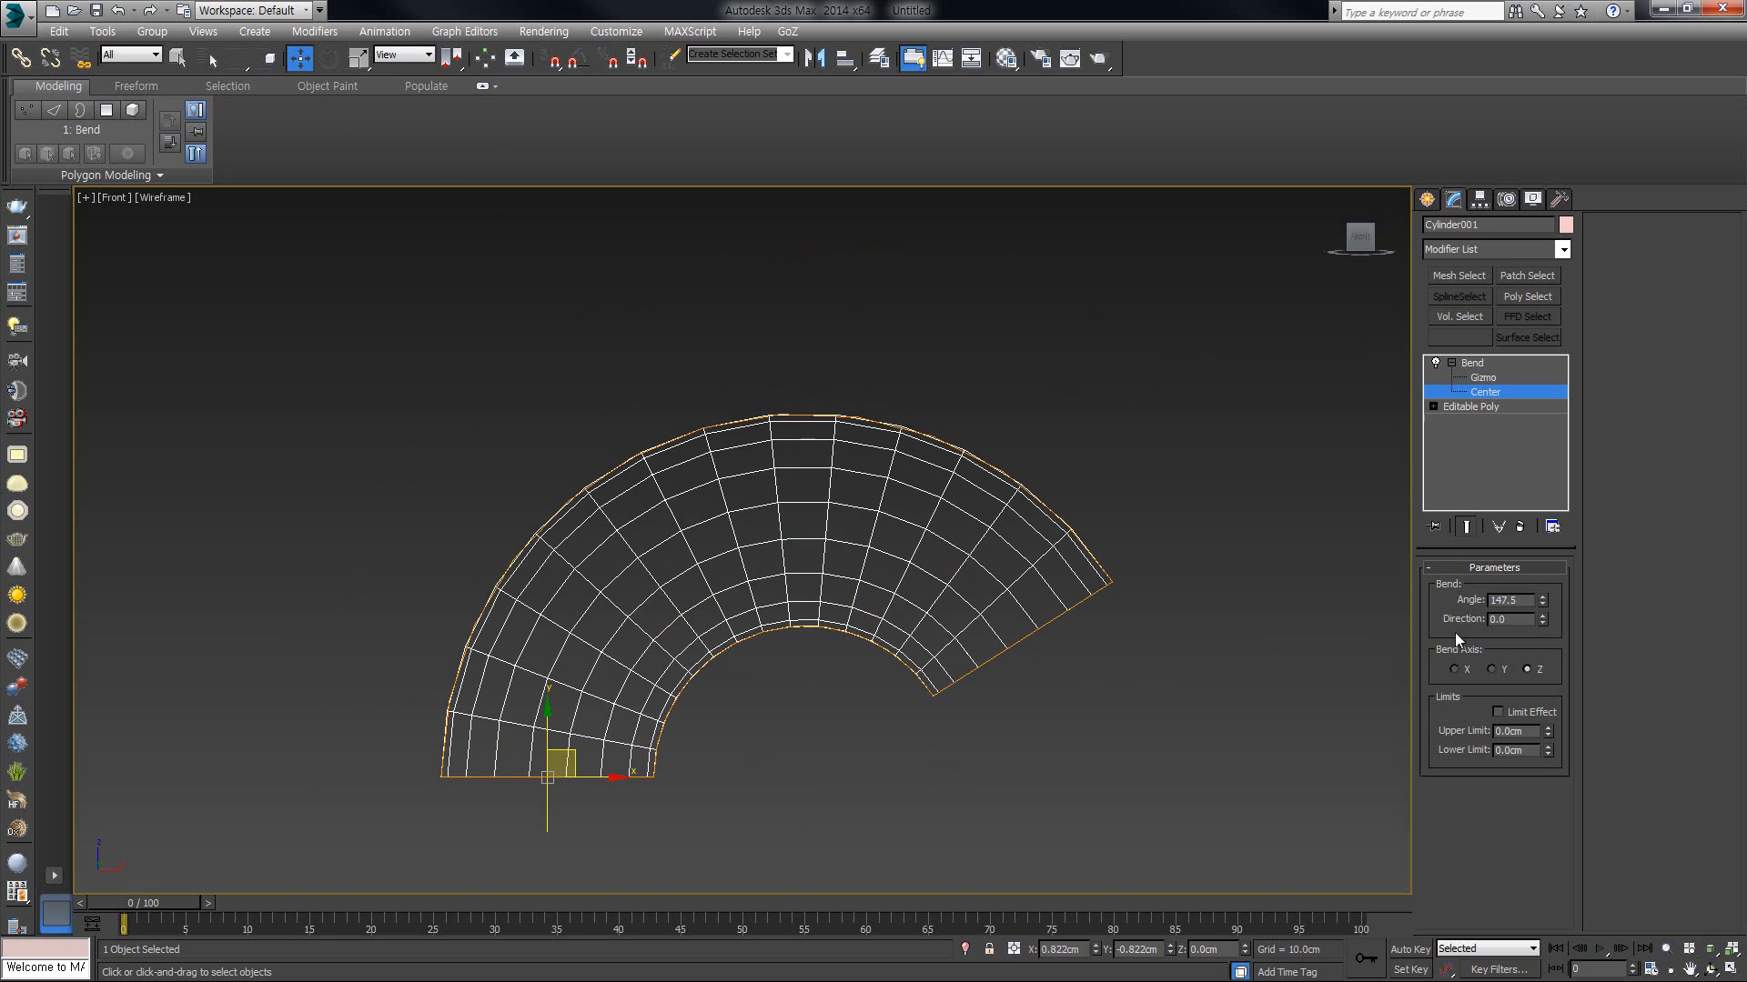
Step: Move the Bend center up to about Z 73.6 cm at the cylinder's middle and set the bend angle to -109
left_click_drag(544, 739, 608, 403)
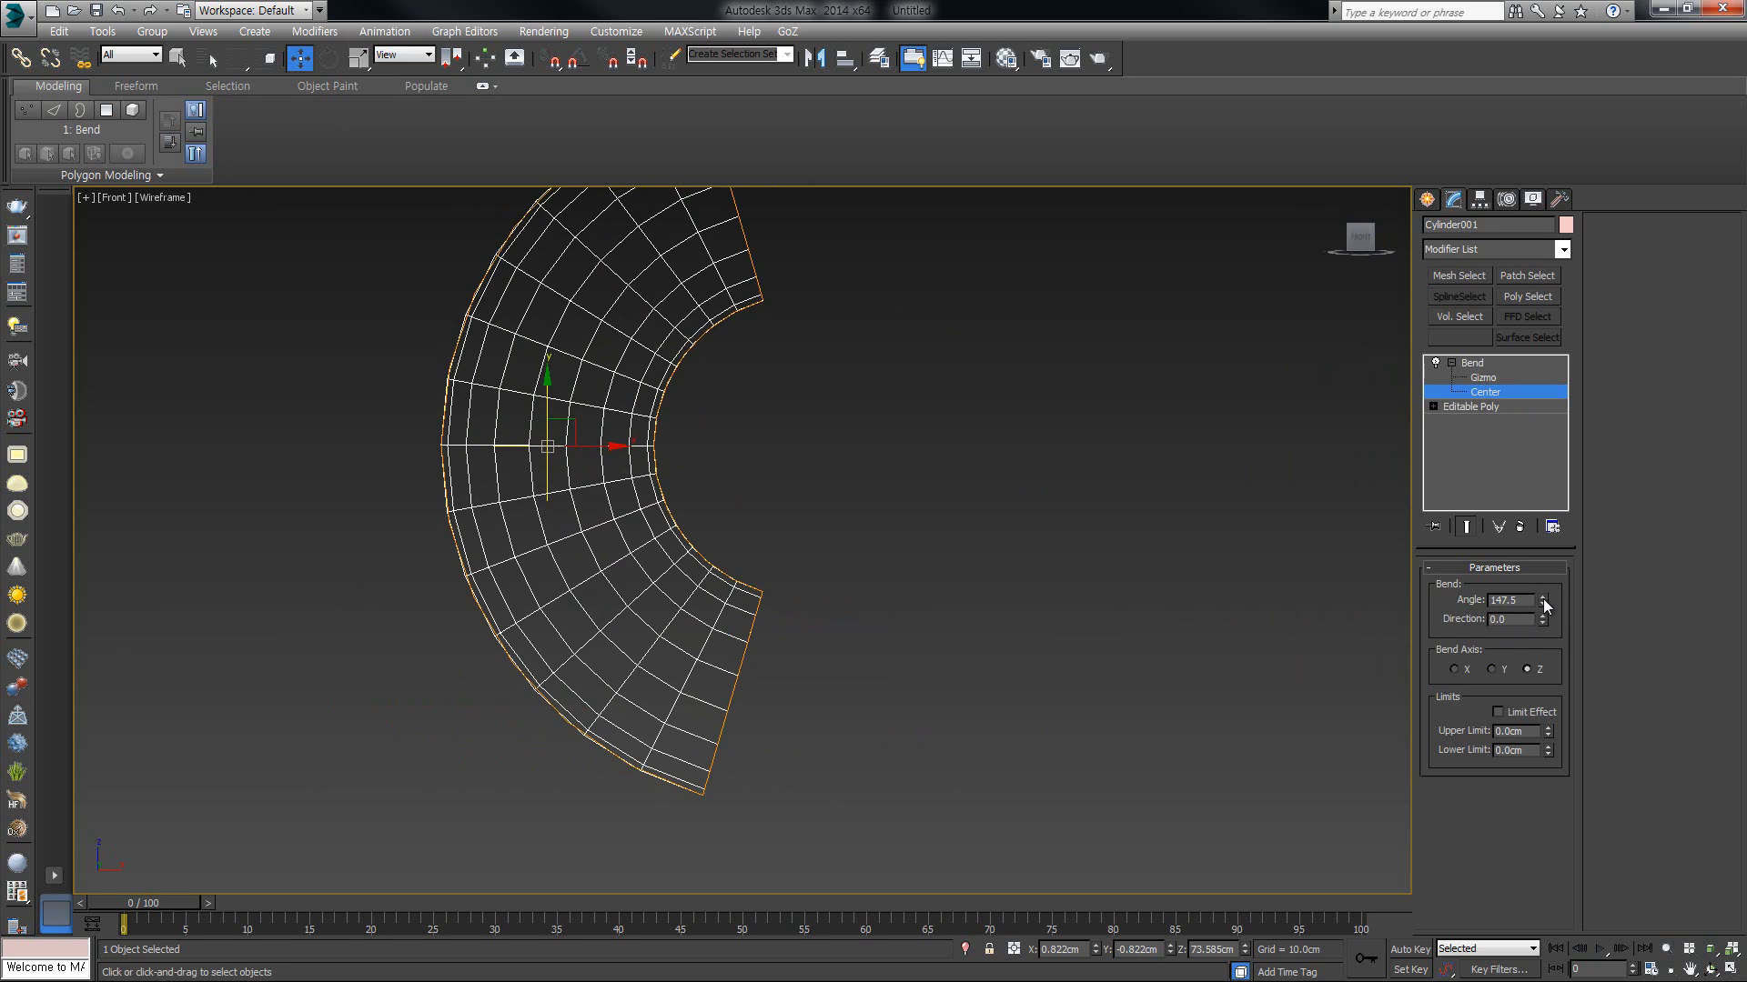
left_click_drag(1542, 603, 1538, 673)
left_click_drag(913, 483, 846, 835)
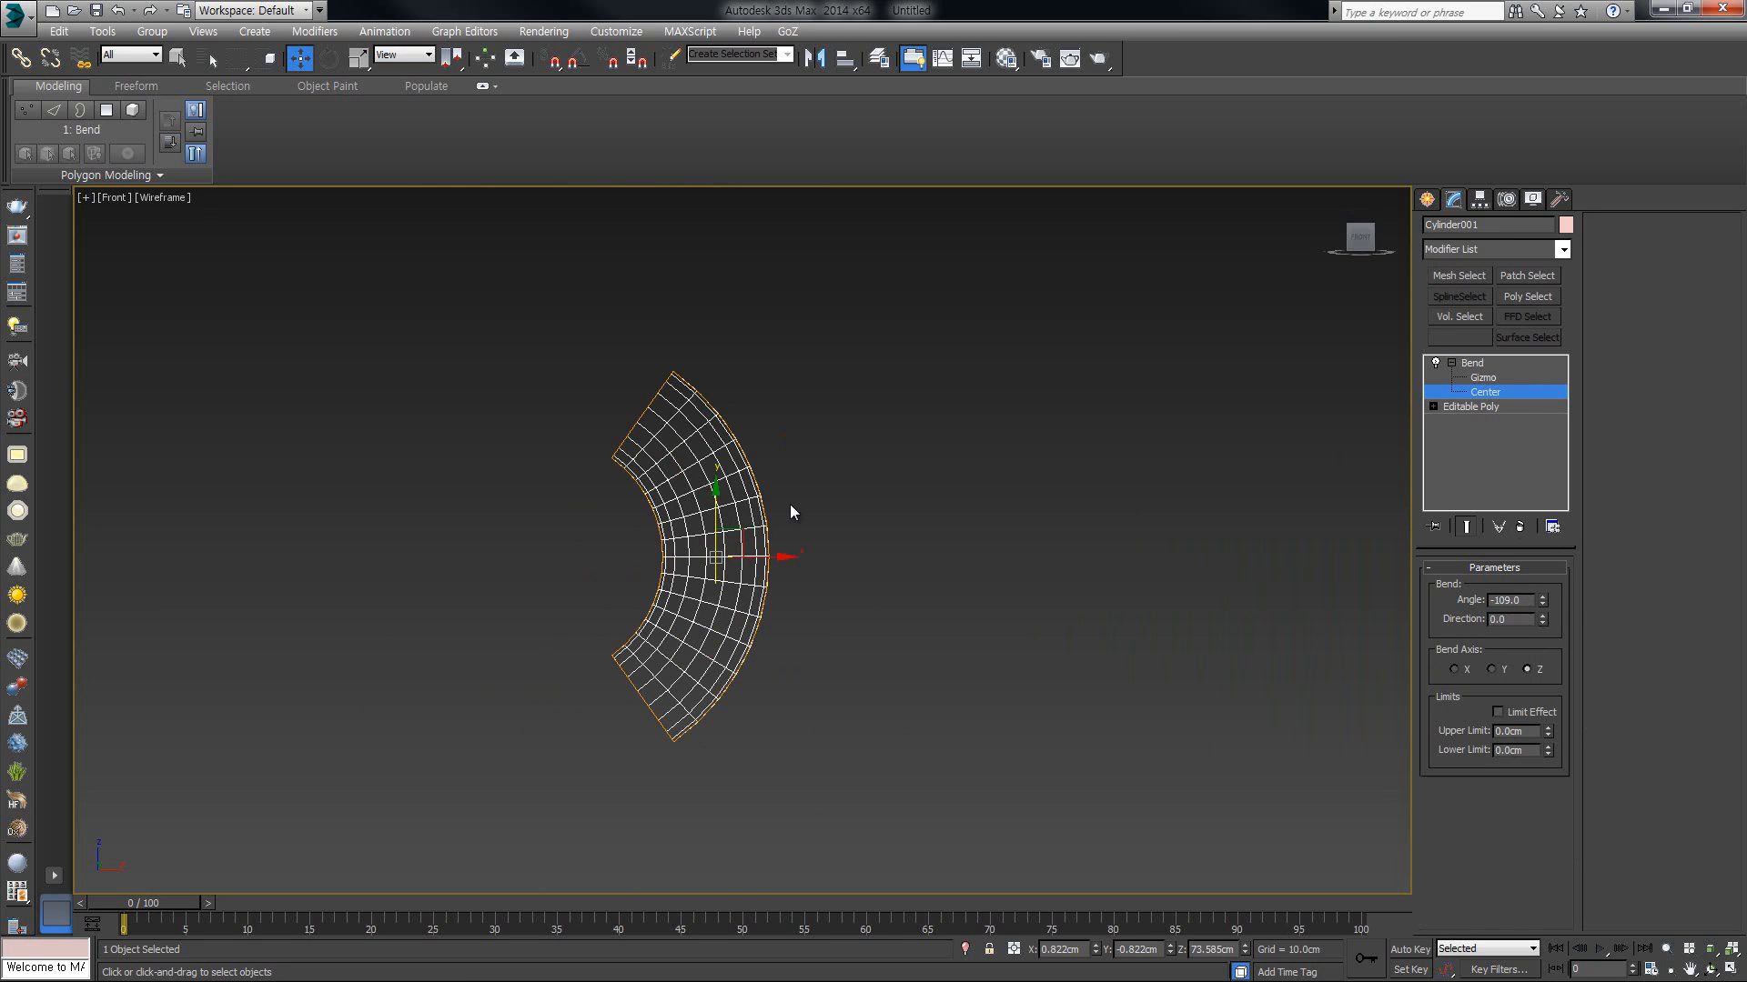
Step: Move the Bend center back down to the cylinder's base, and try out moving the Bend Gizmo before returning to Center
left_click_drag(719, 508, 720, 674)
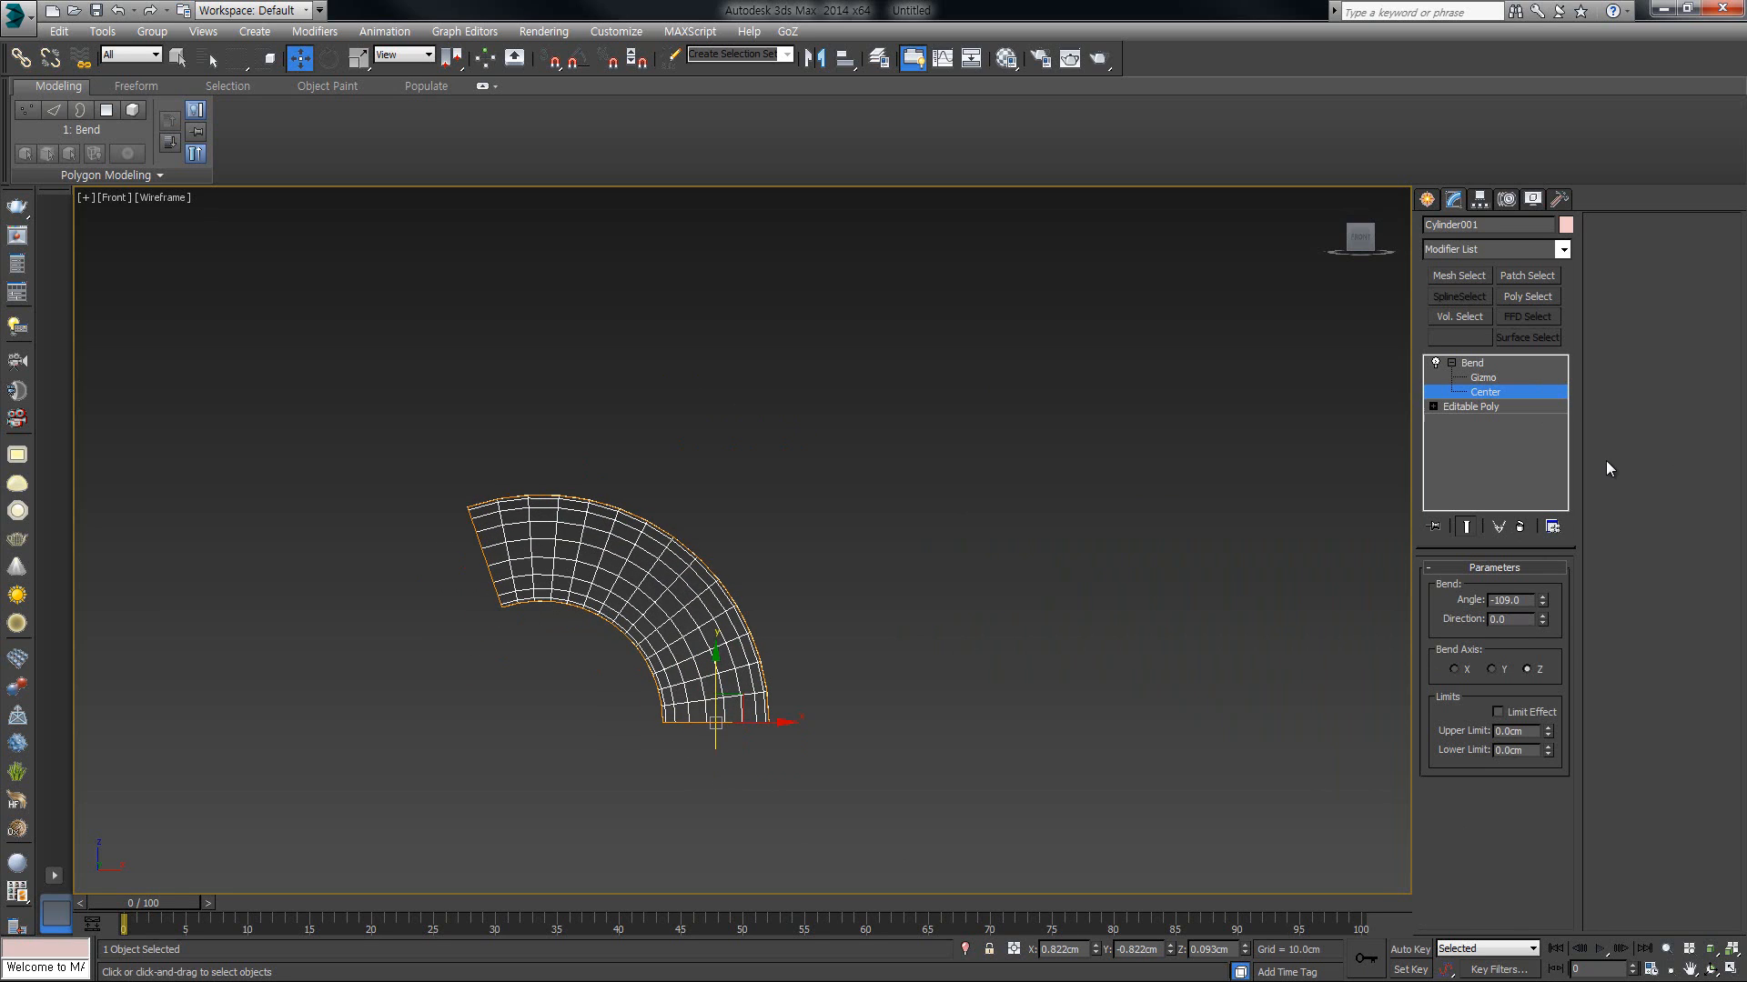
left_click(1505, 377)
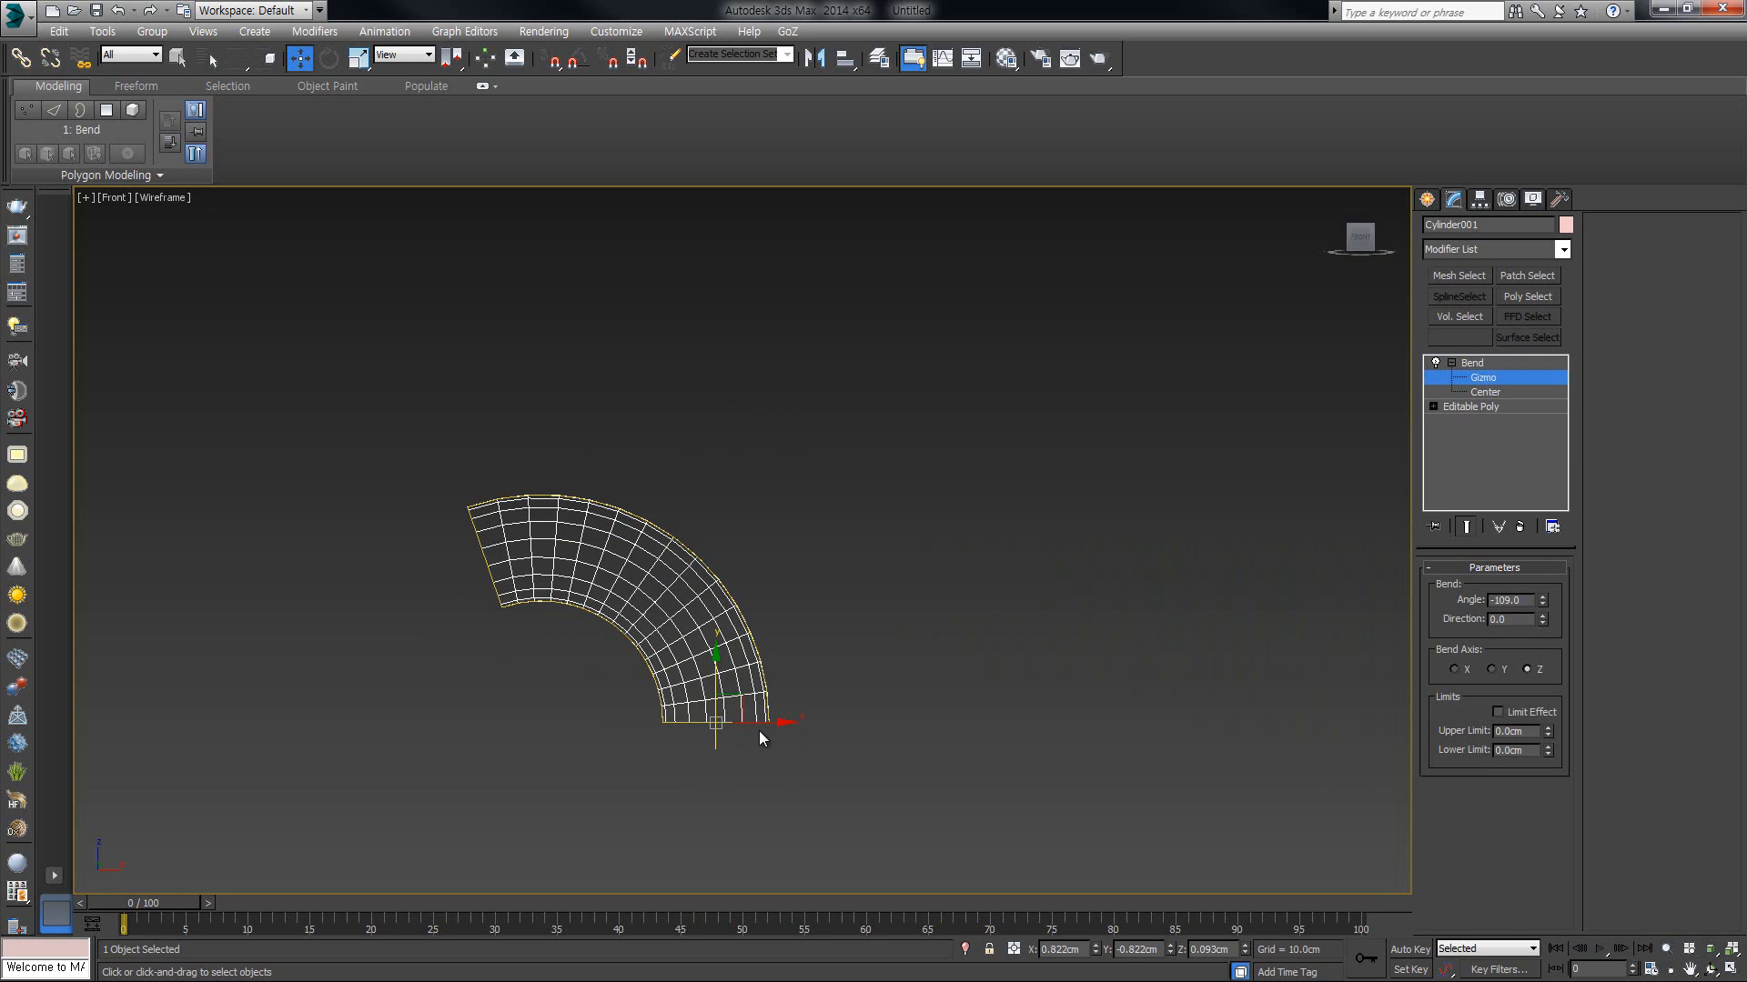
left_click_drag(756, 721, 960, 639)
left_click(1535, 391)
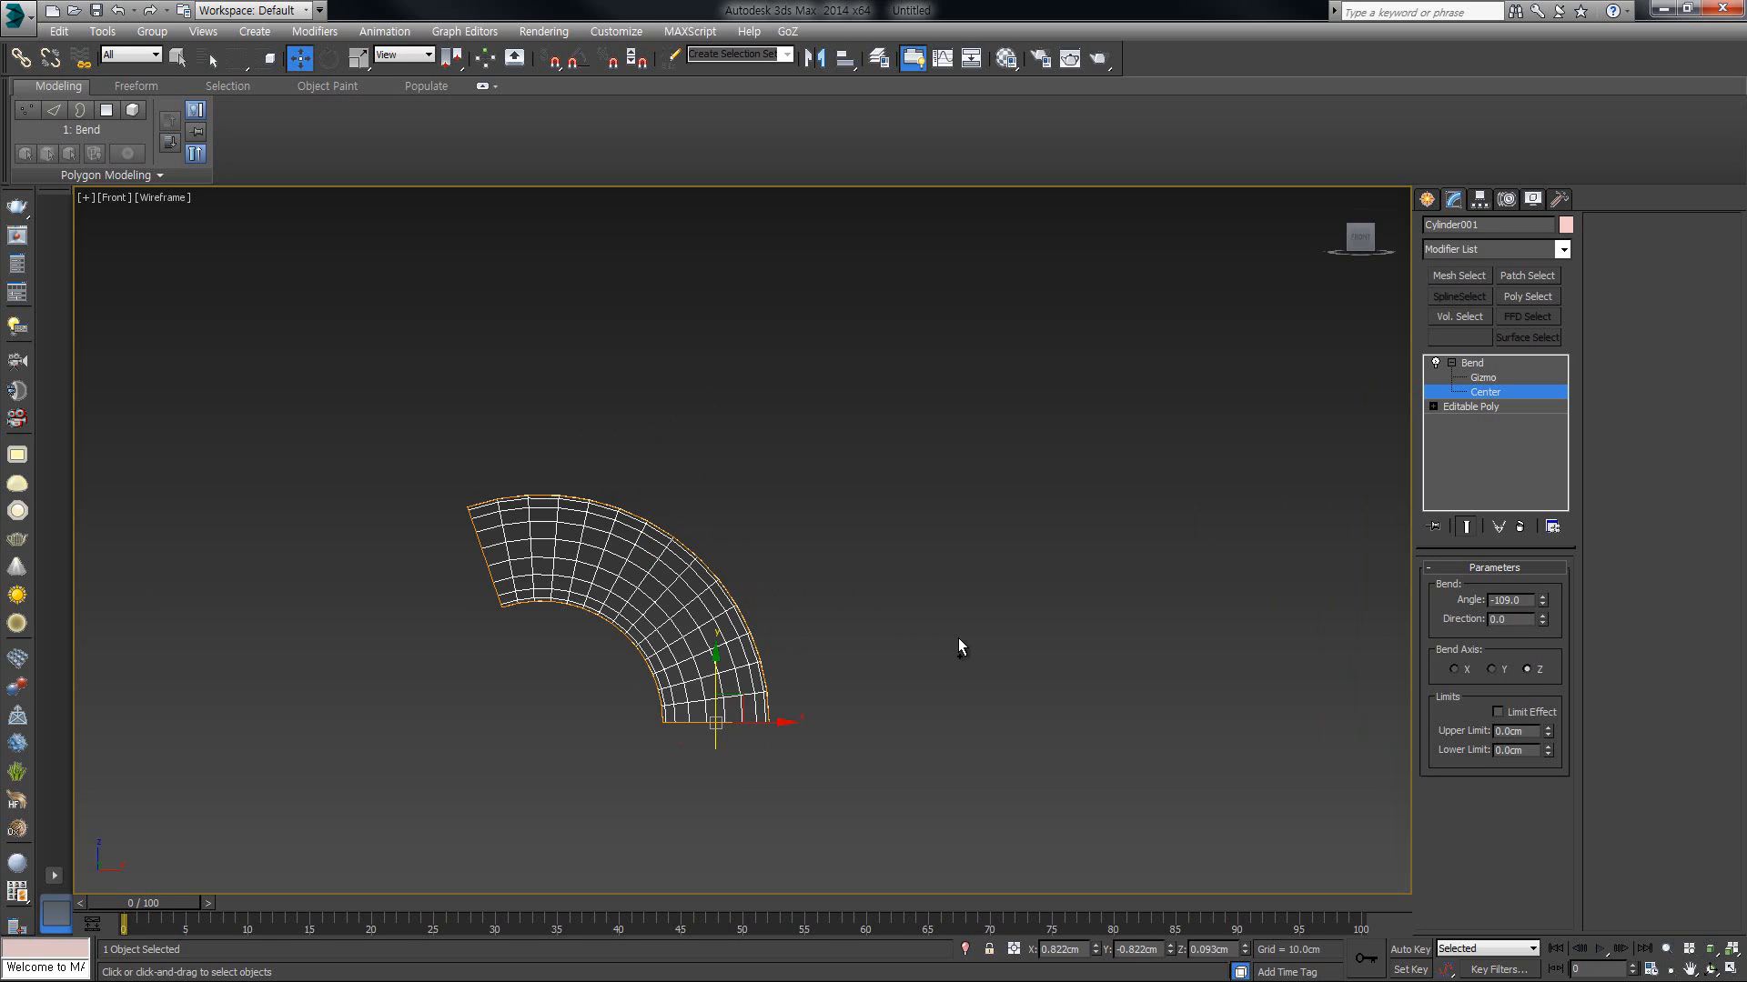
Step: Enable Limit Effect on the Bend modifier with an upper limit of 54.151 cm and a lower limit of -11.048 cm
middle_click_drag(739, 689, 1032, 709)
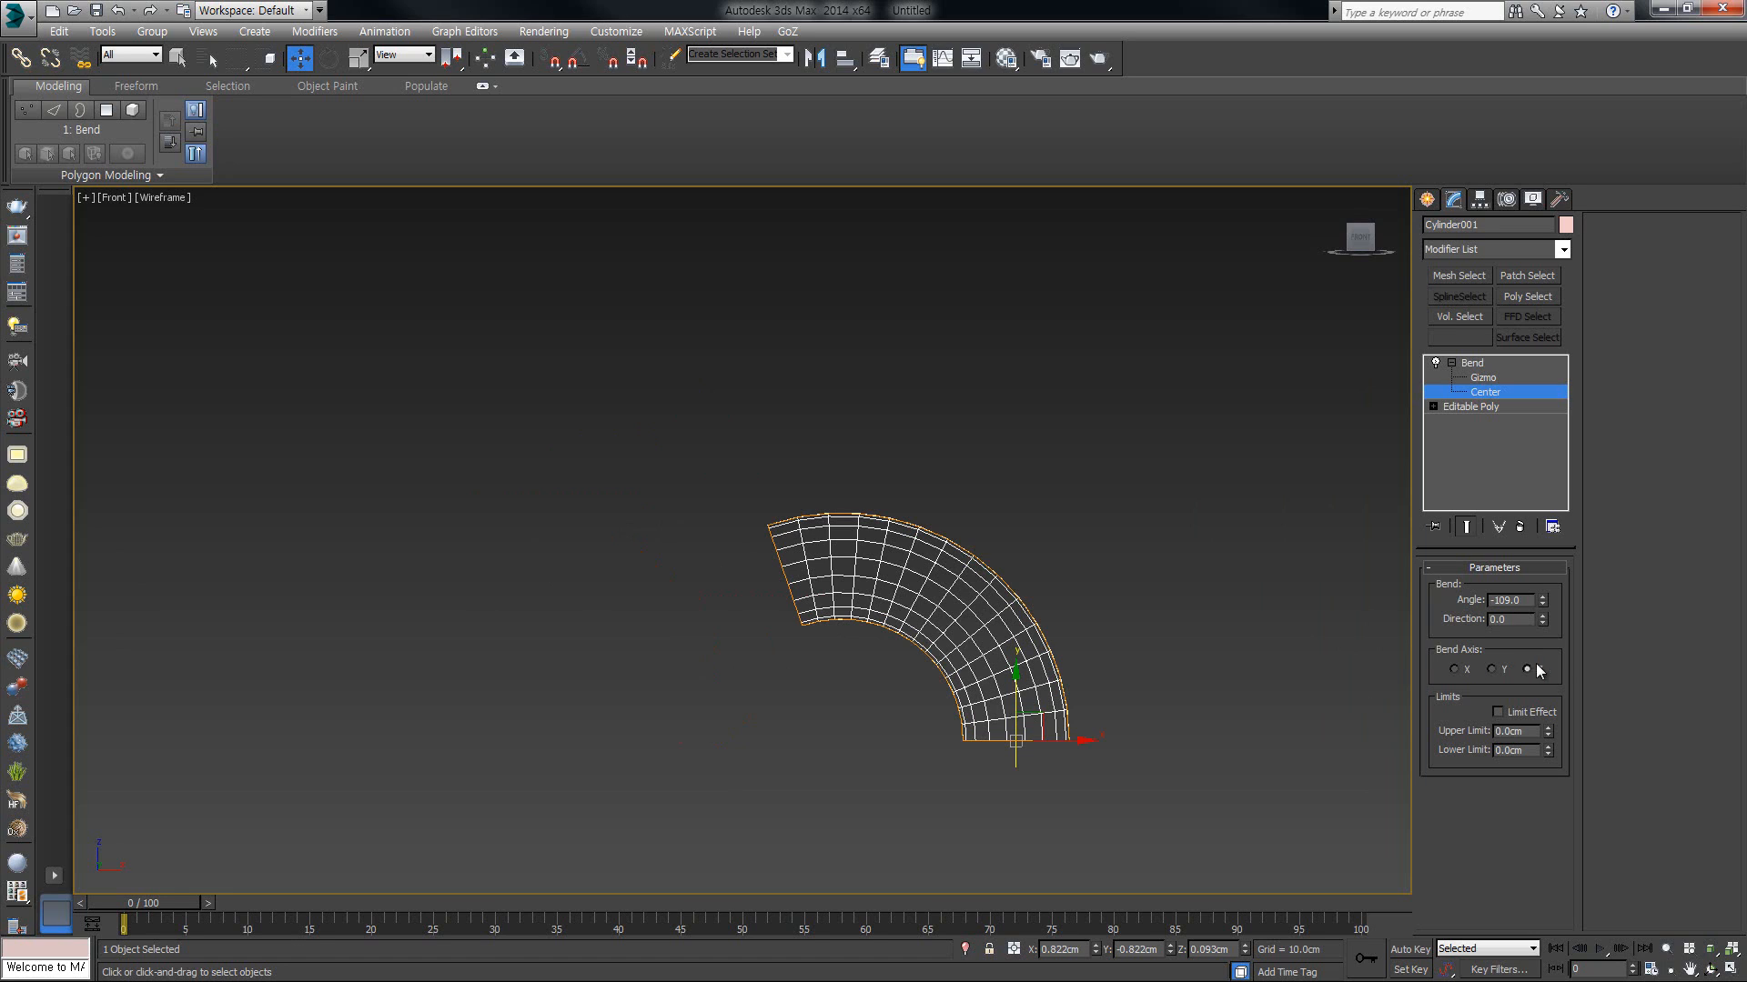
left_click(1497, 712)
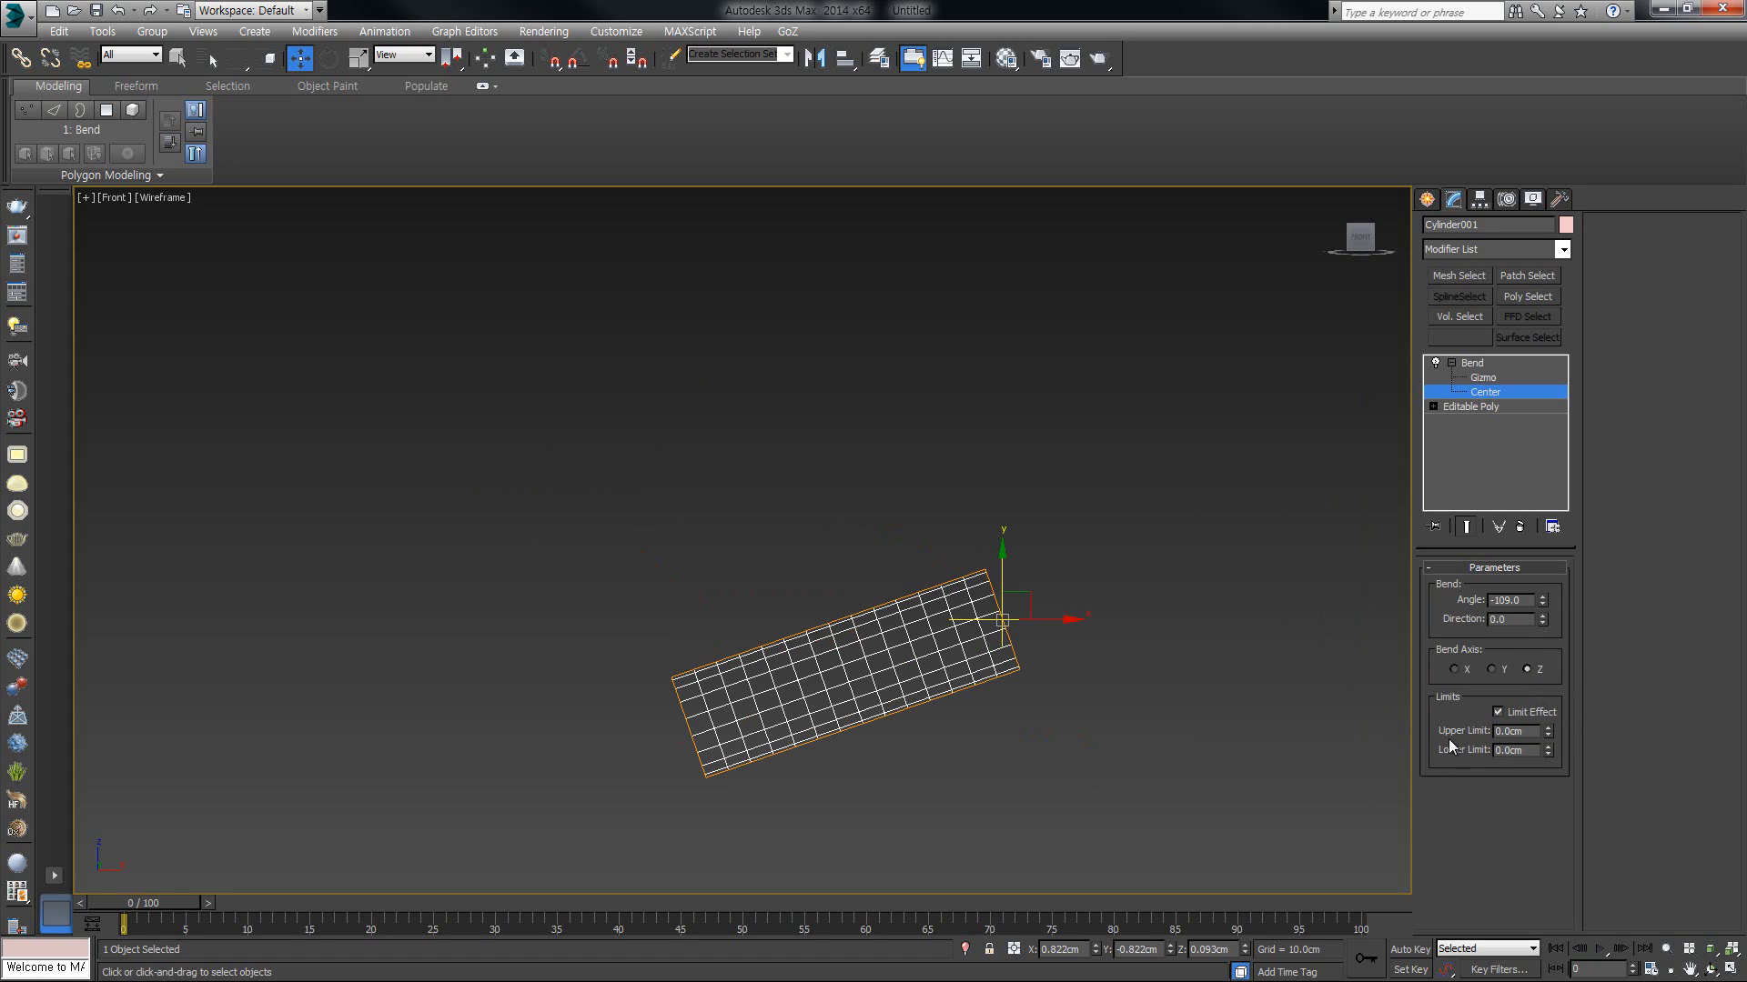
left_click_drag(1548, 733, 1572, 783)
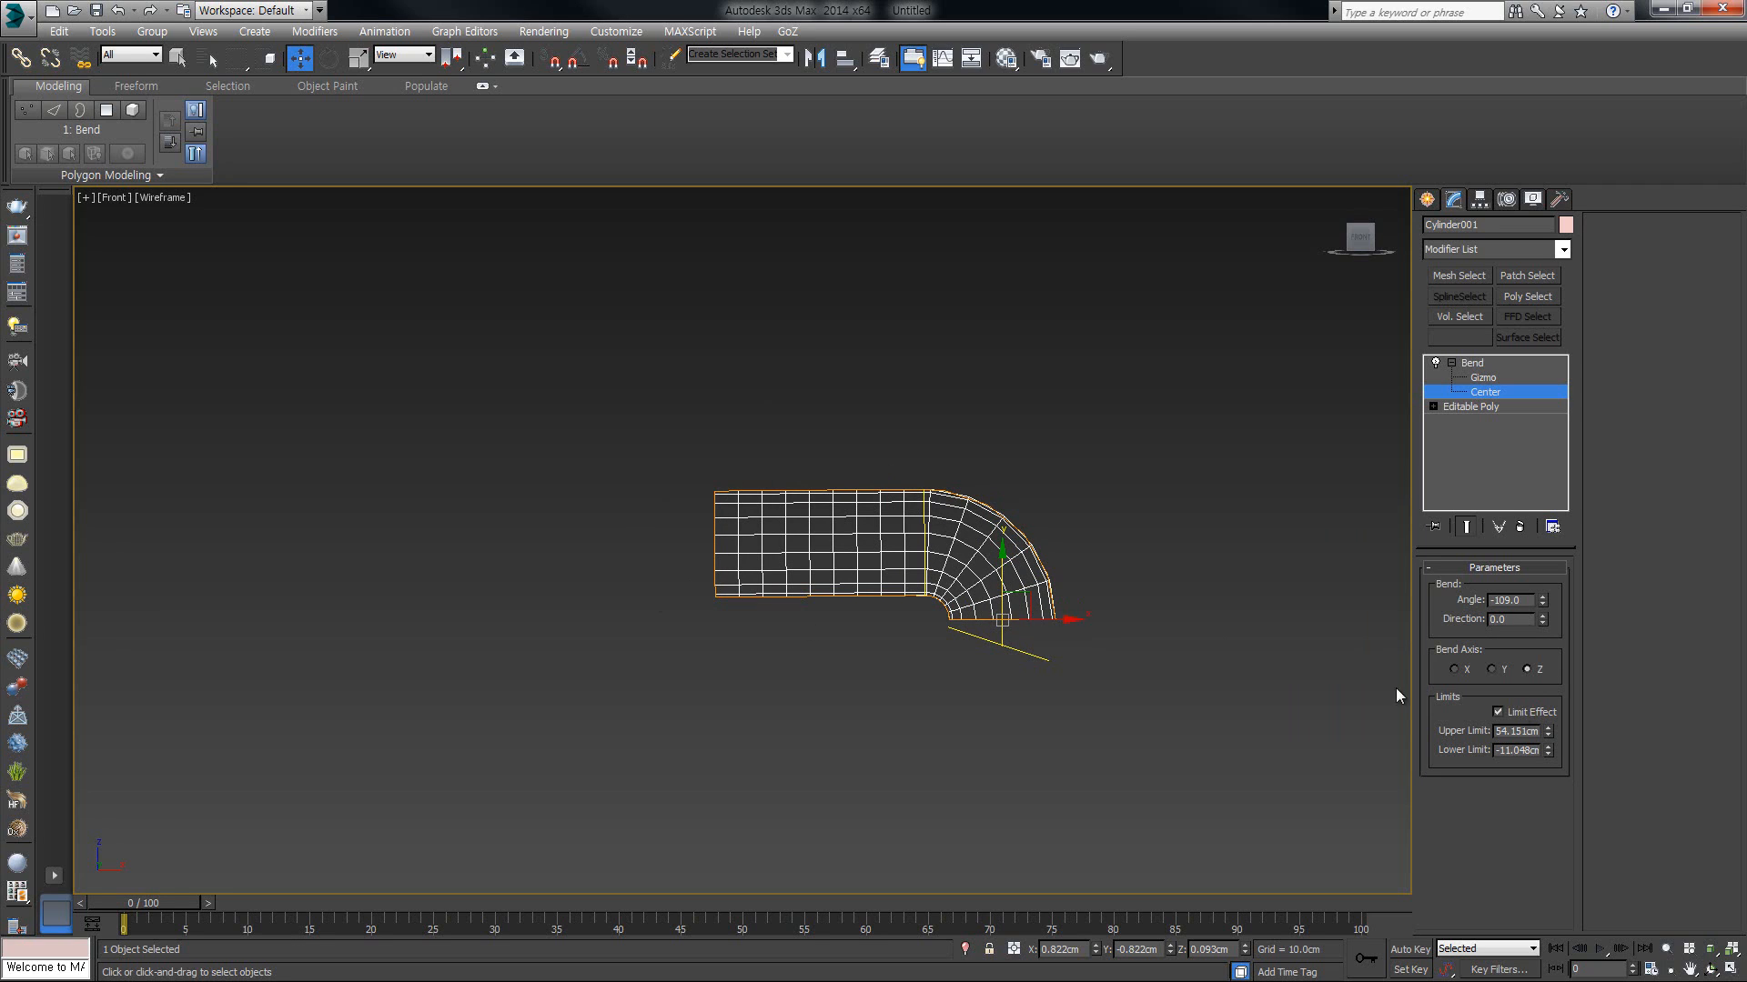
Step: Compare the cylinder's bend with Limit Effect off and on, and look at the Gizmo and Center sub-levels with the effect enabled
left_click(1520, 713)
left_click(1520, 712)
left_click(1520, 712)
left_click(1520, 712)
left_click(1520, 713)
left_click(1520, 712)
left_click(1520, 712)
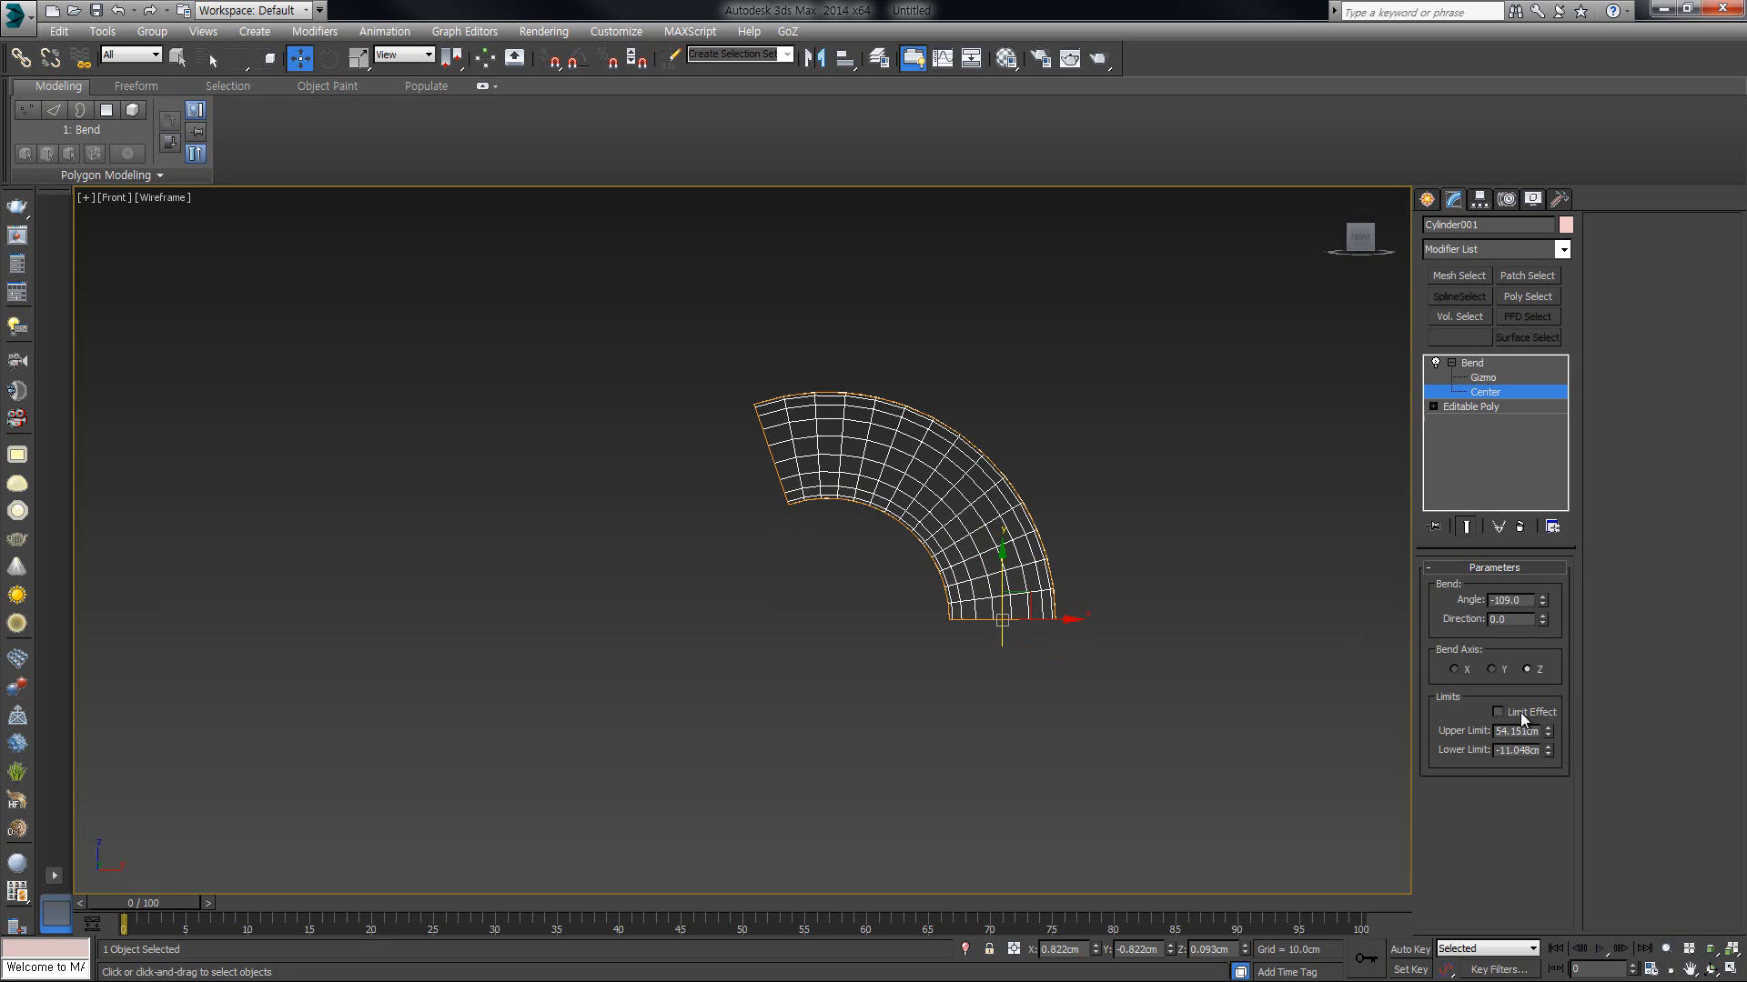
left_click(1520, 712)
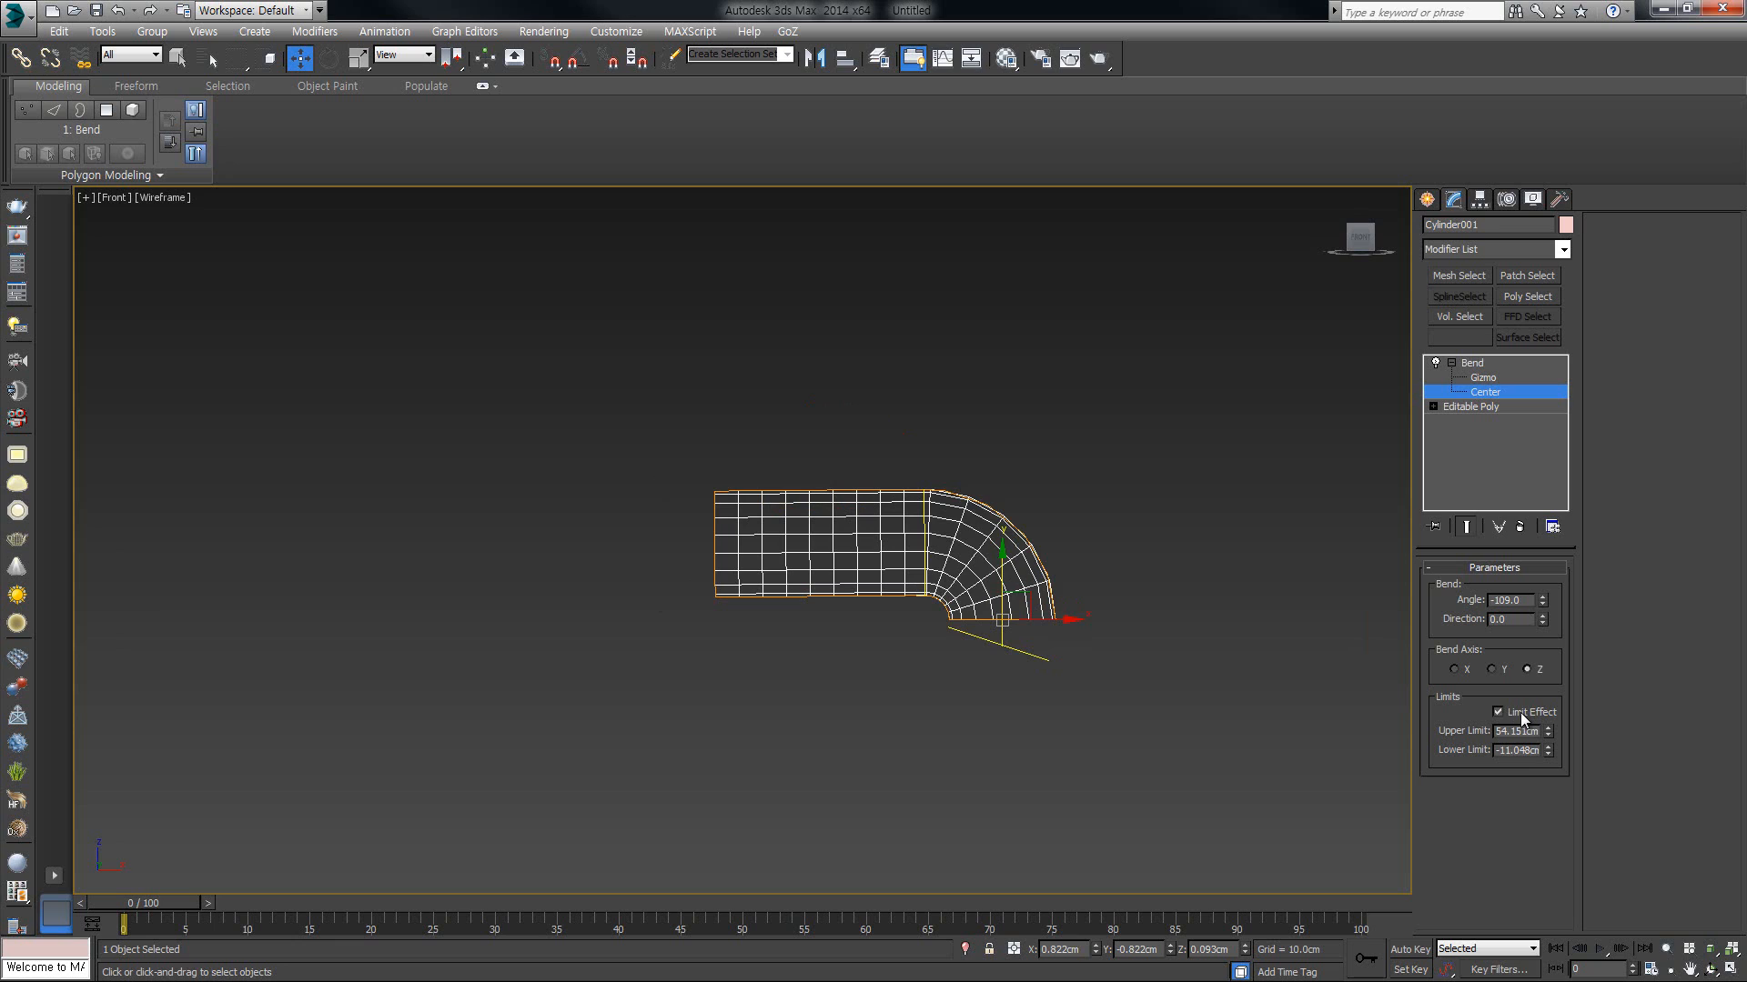
left_click(1520, 712)
left_click(1520, 712)
left_click(1508, 376)
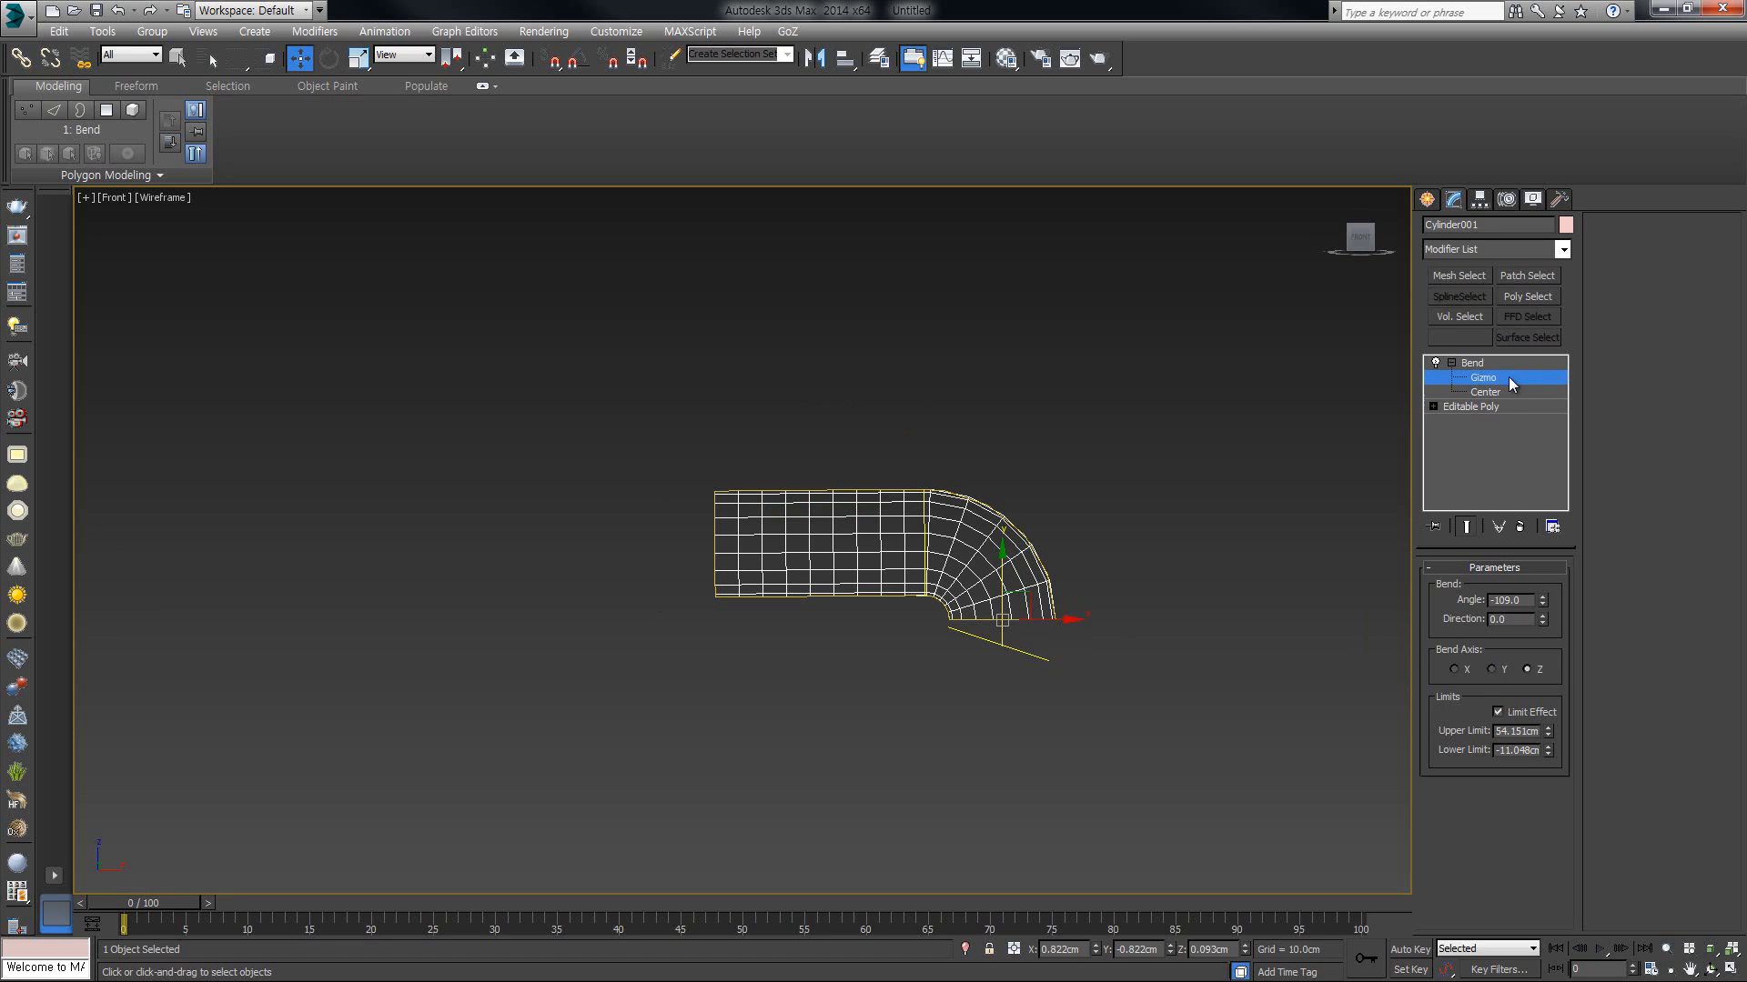
left_click(1510, 390)
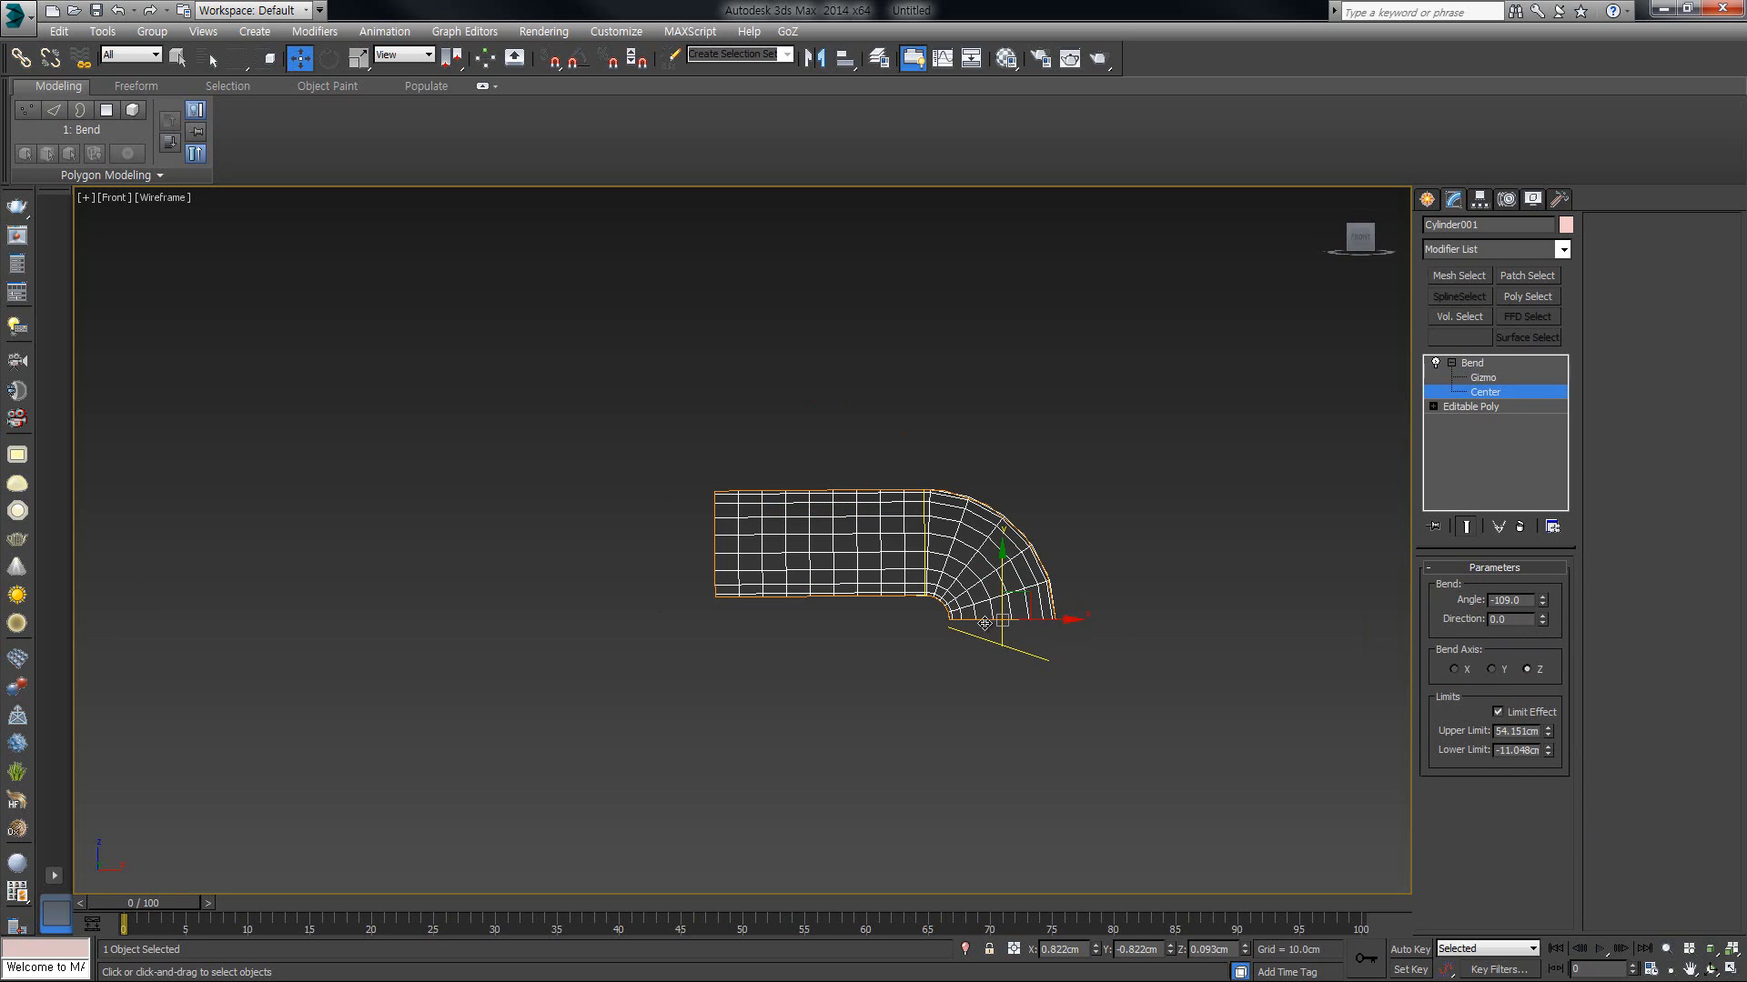
Step: Show the bent cylinder from an angled view, shaded with edged faces
scroll(1096, 570, "up", 3)
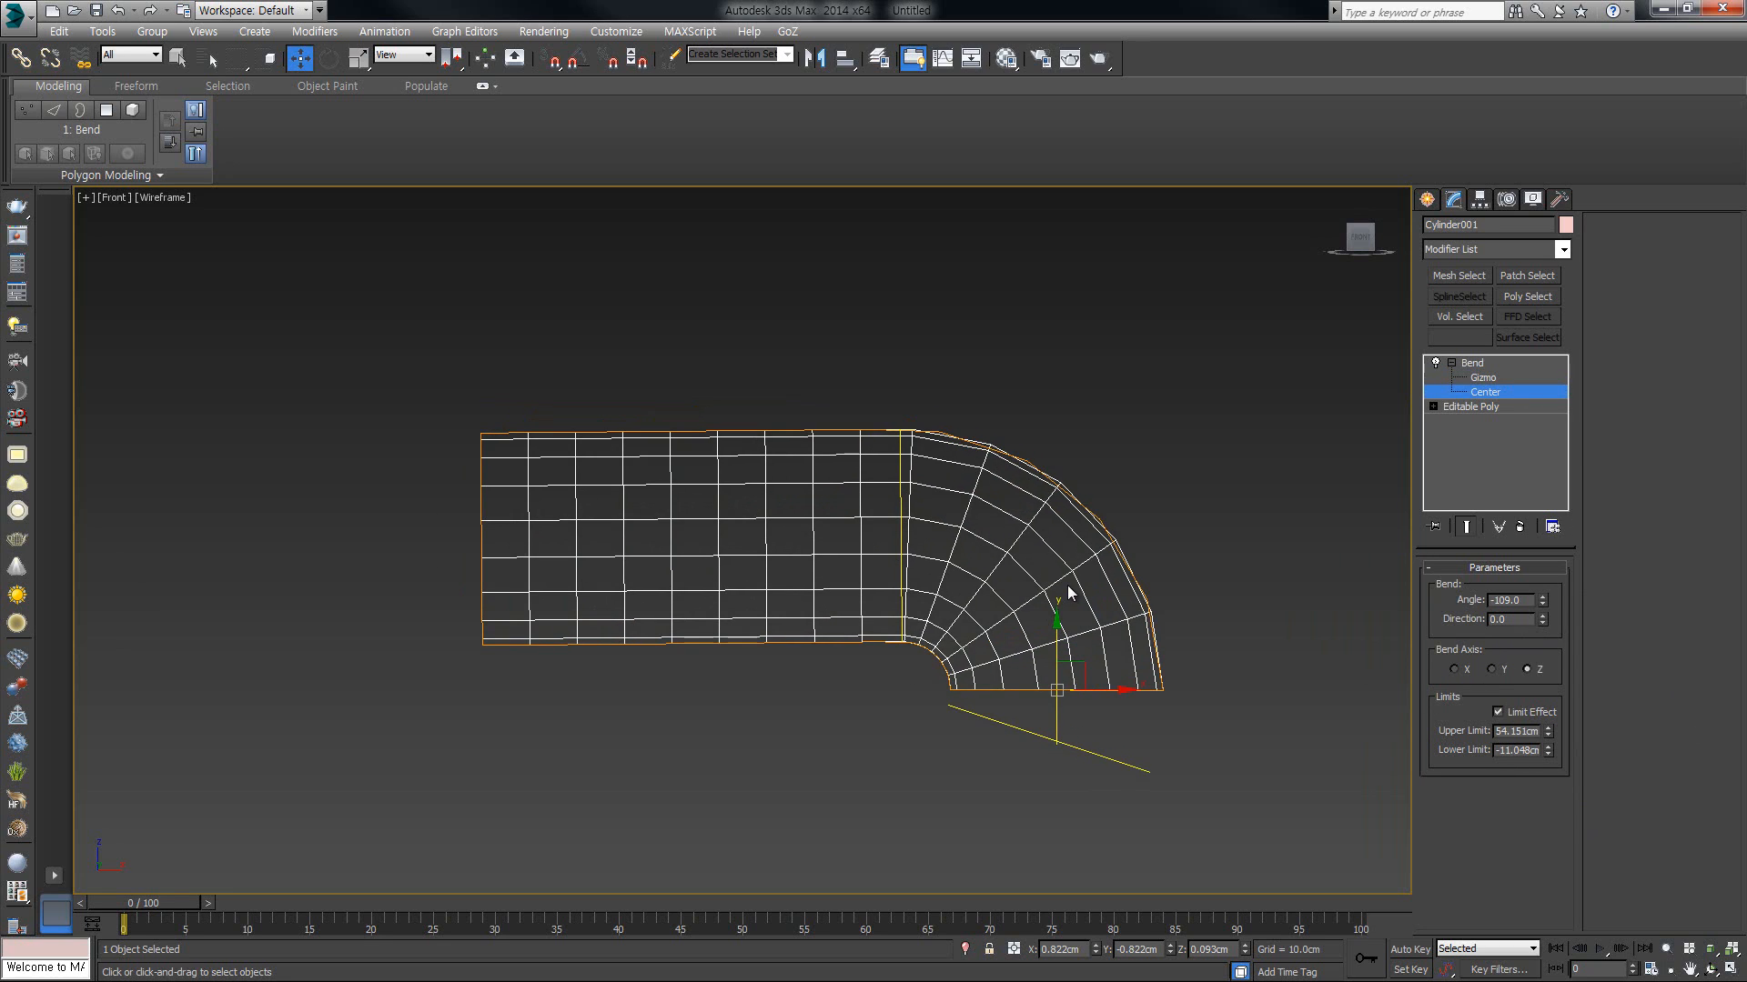
middle_click_drag(1062, 597, 1087, 604)
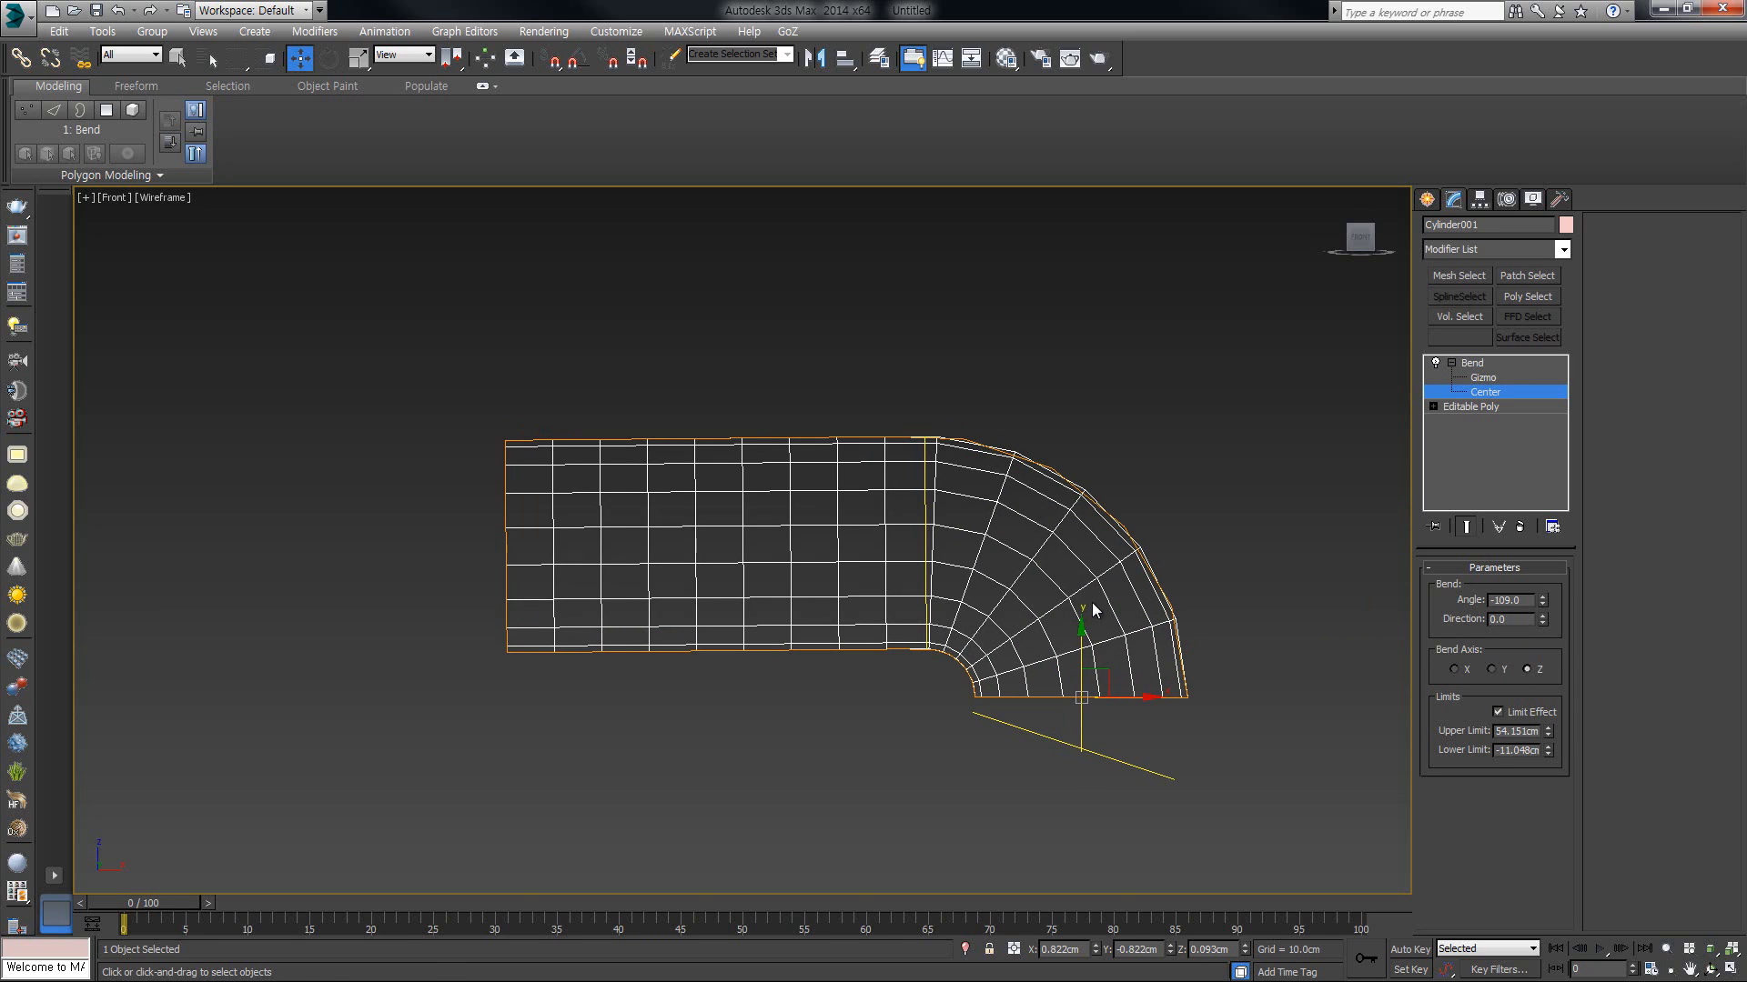
key("ctrl+r")
mouse_move(689, 602)
left_mouse_down()
mouse_move(736, 604)
mouse_move(557, 529)
left_mouse_up()
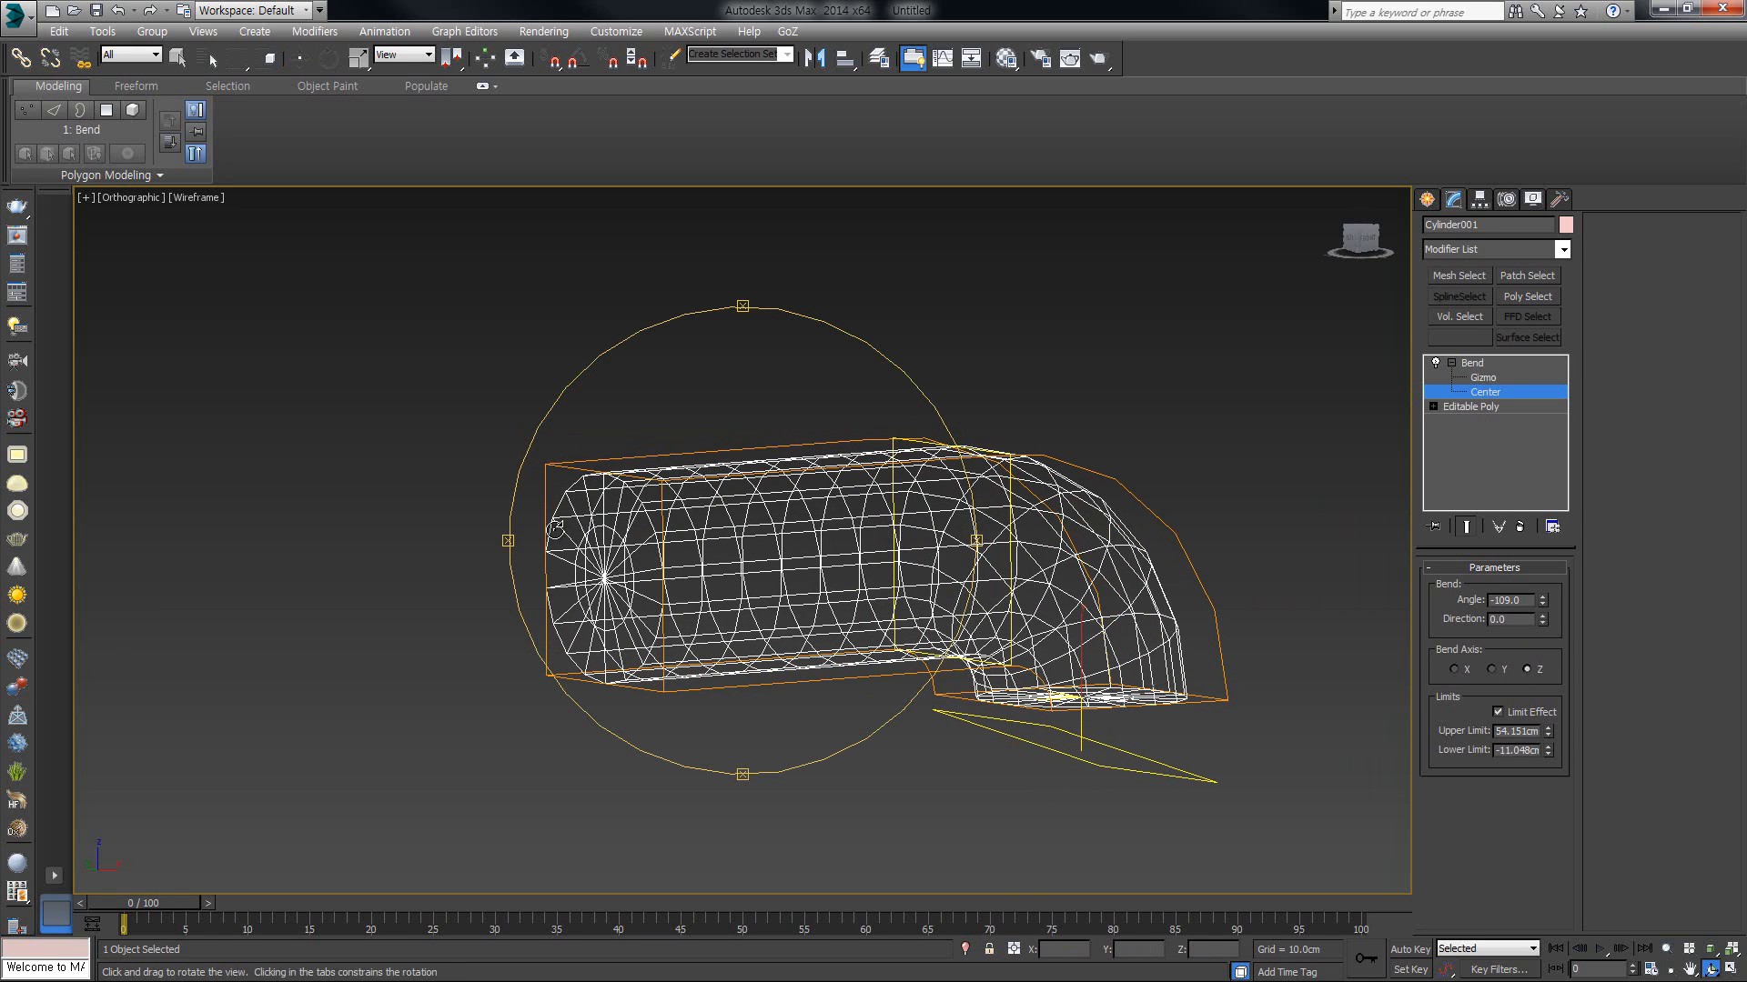
left_click(191, 197)
left_click(237, 237)
key("w")
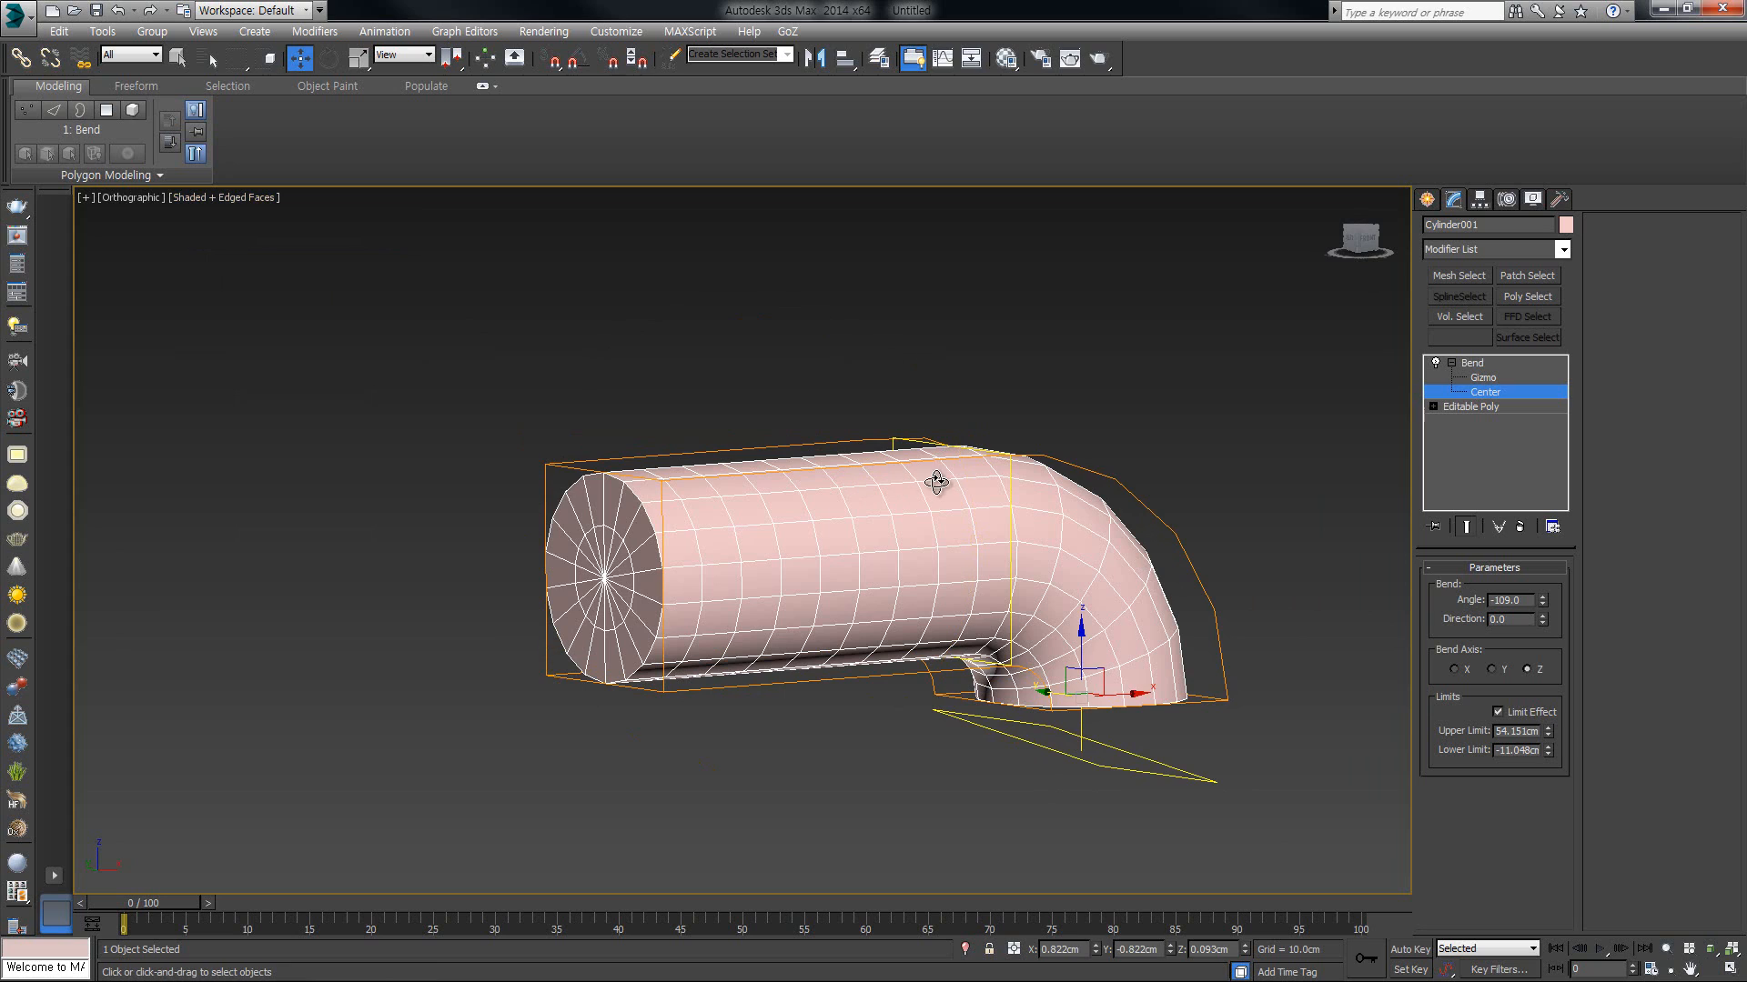
Step: Leave the Bend sub-level and add an Edit Poly modifier above Bend in the stack
left_click(1497, 364)
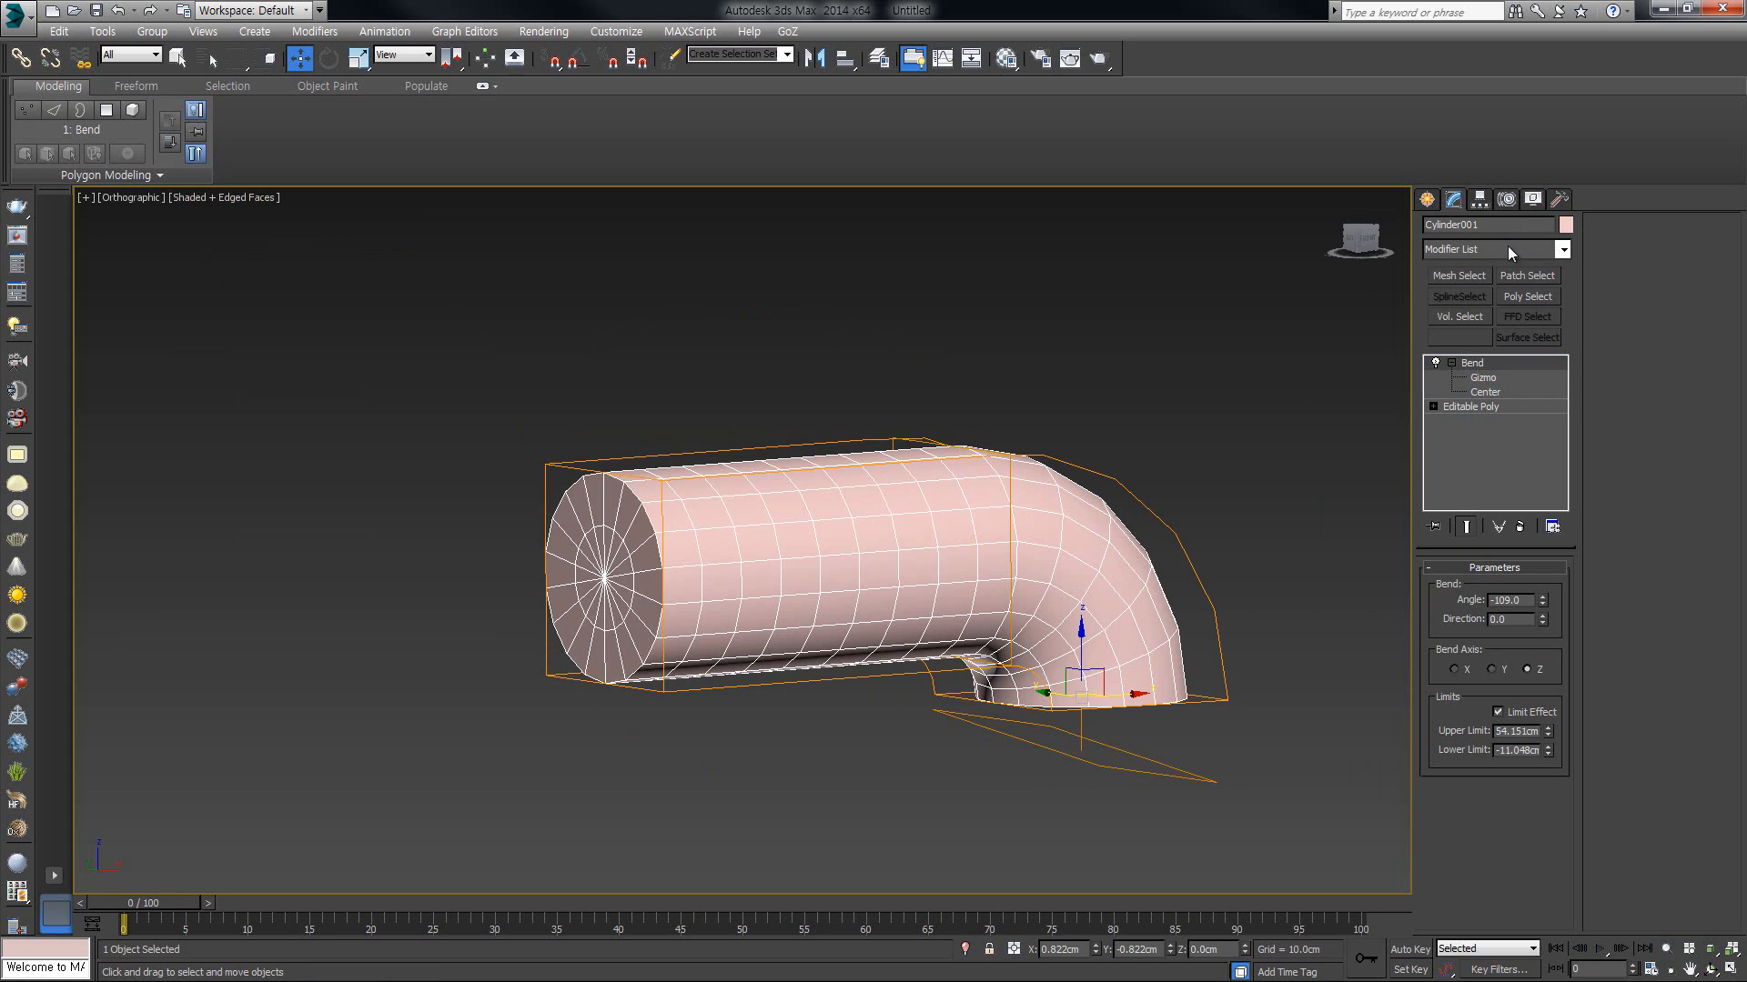
left_click(1508, 245)
key("e")
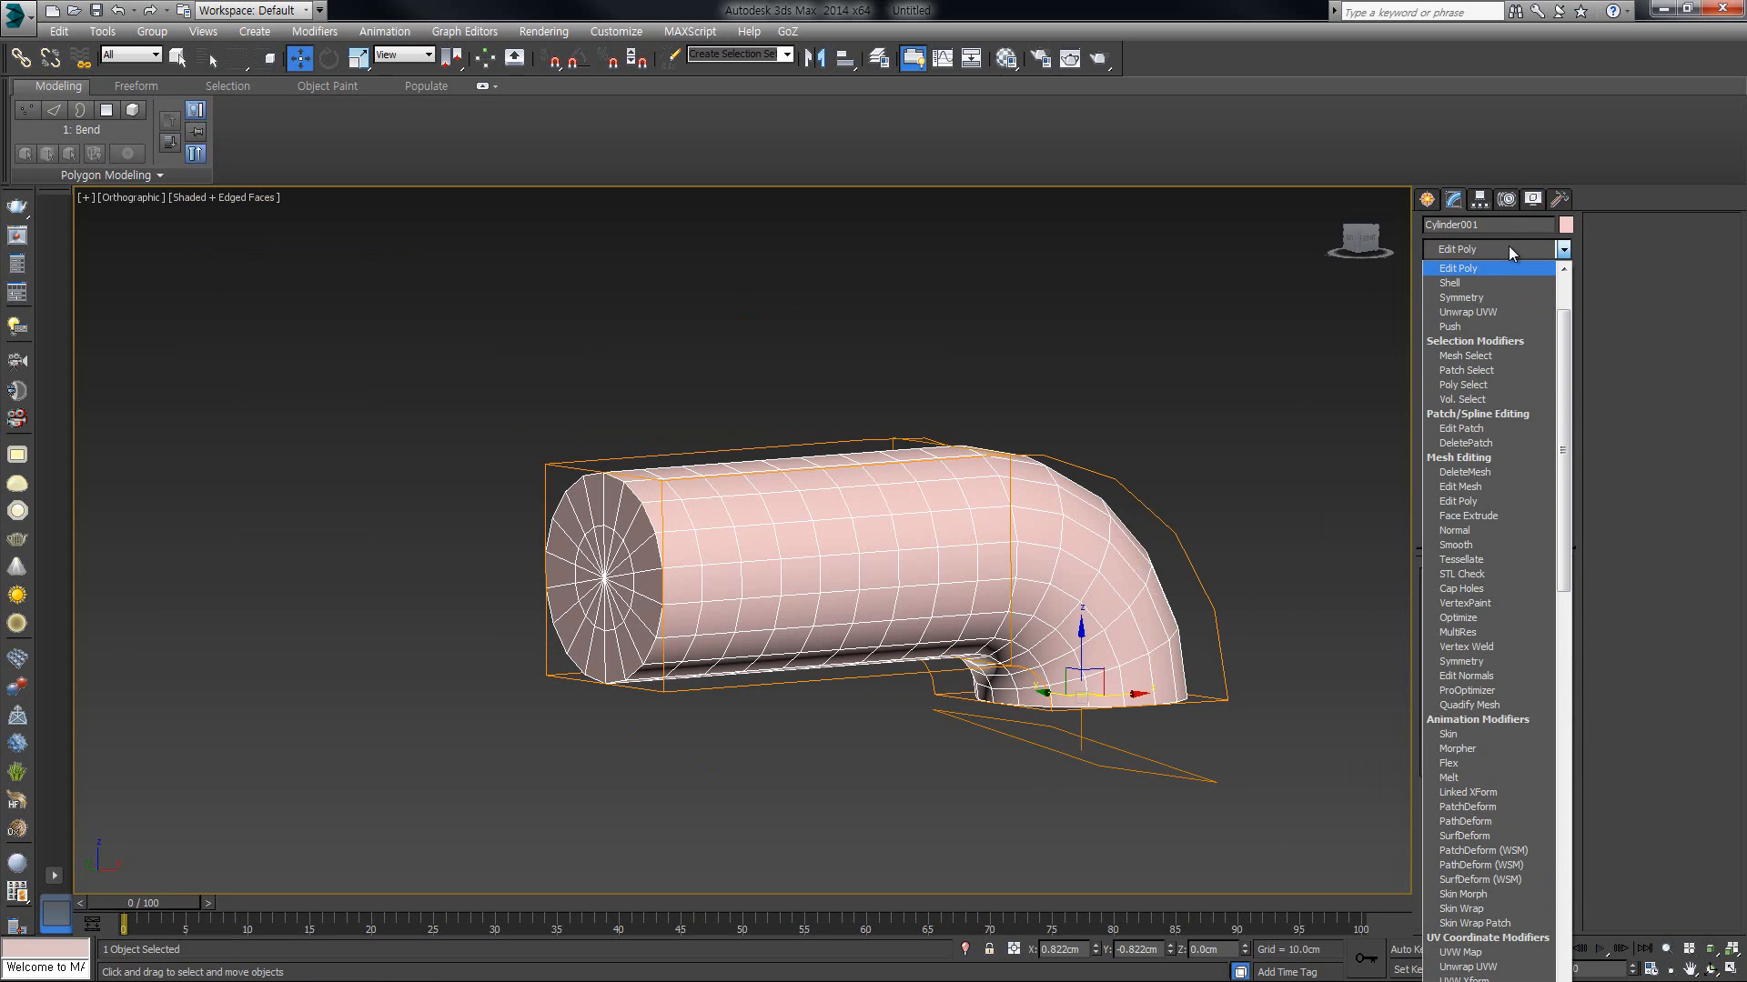
left_click(1492, 268)
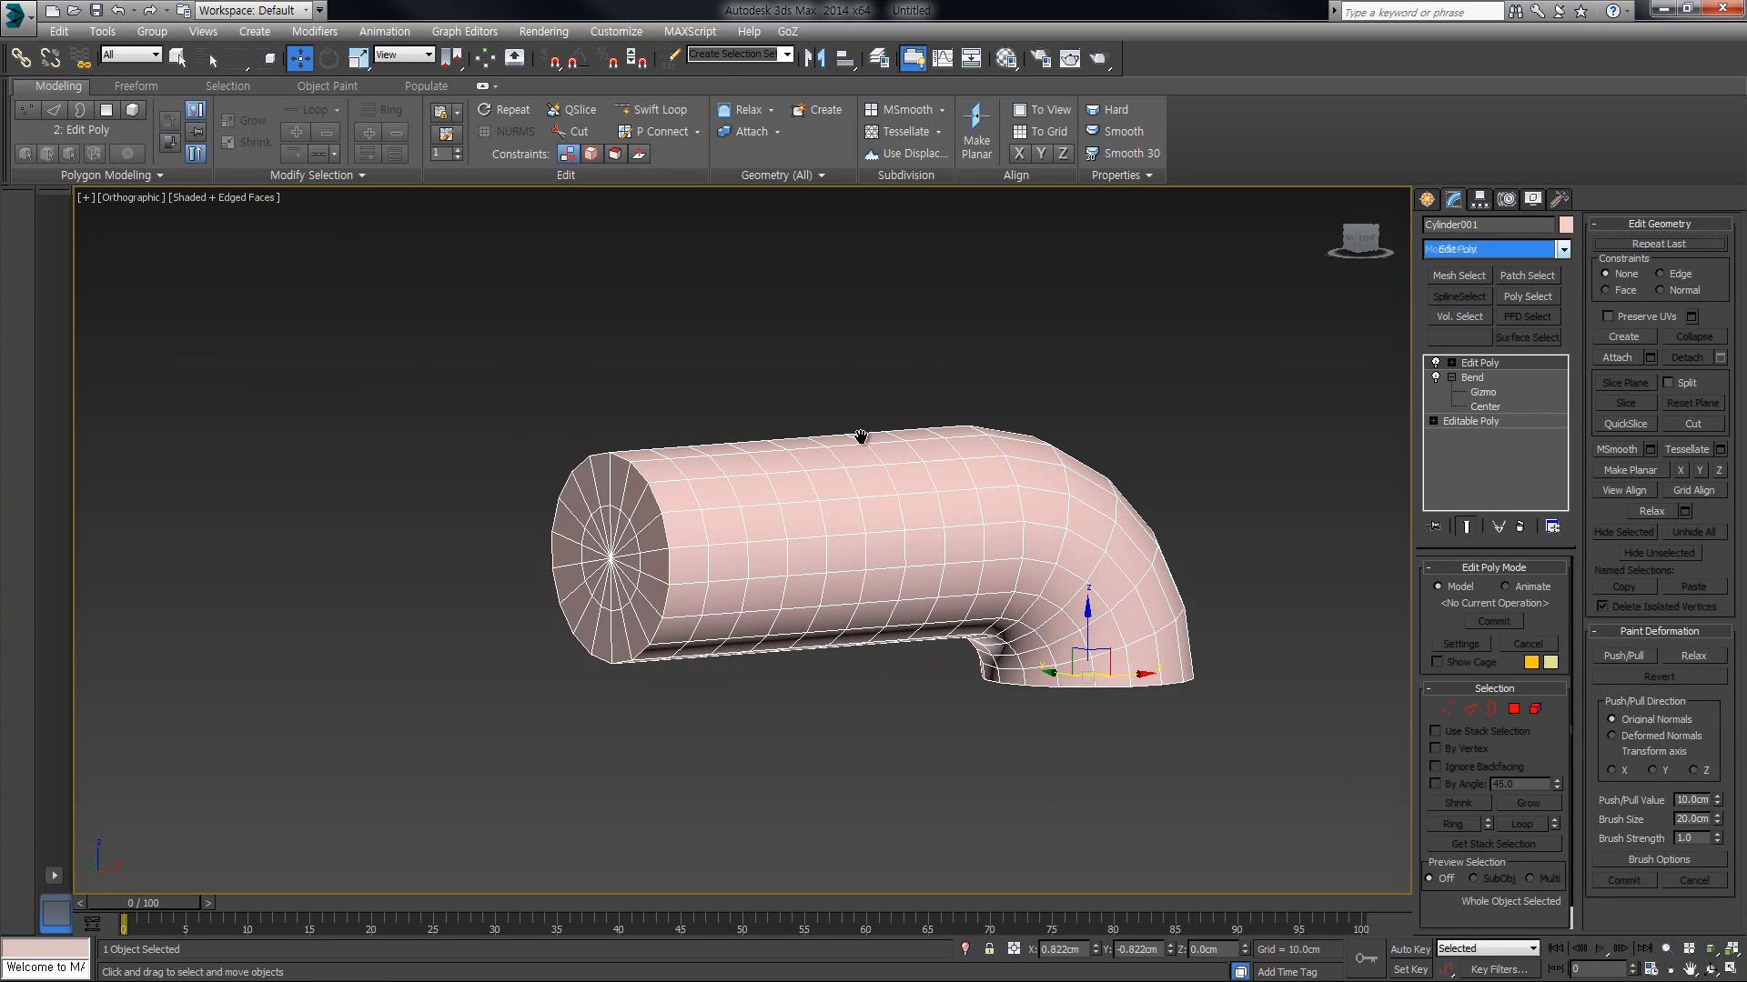
middle_click_drag(865, 436, 968, 444)
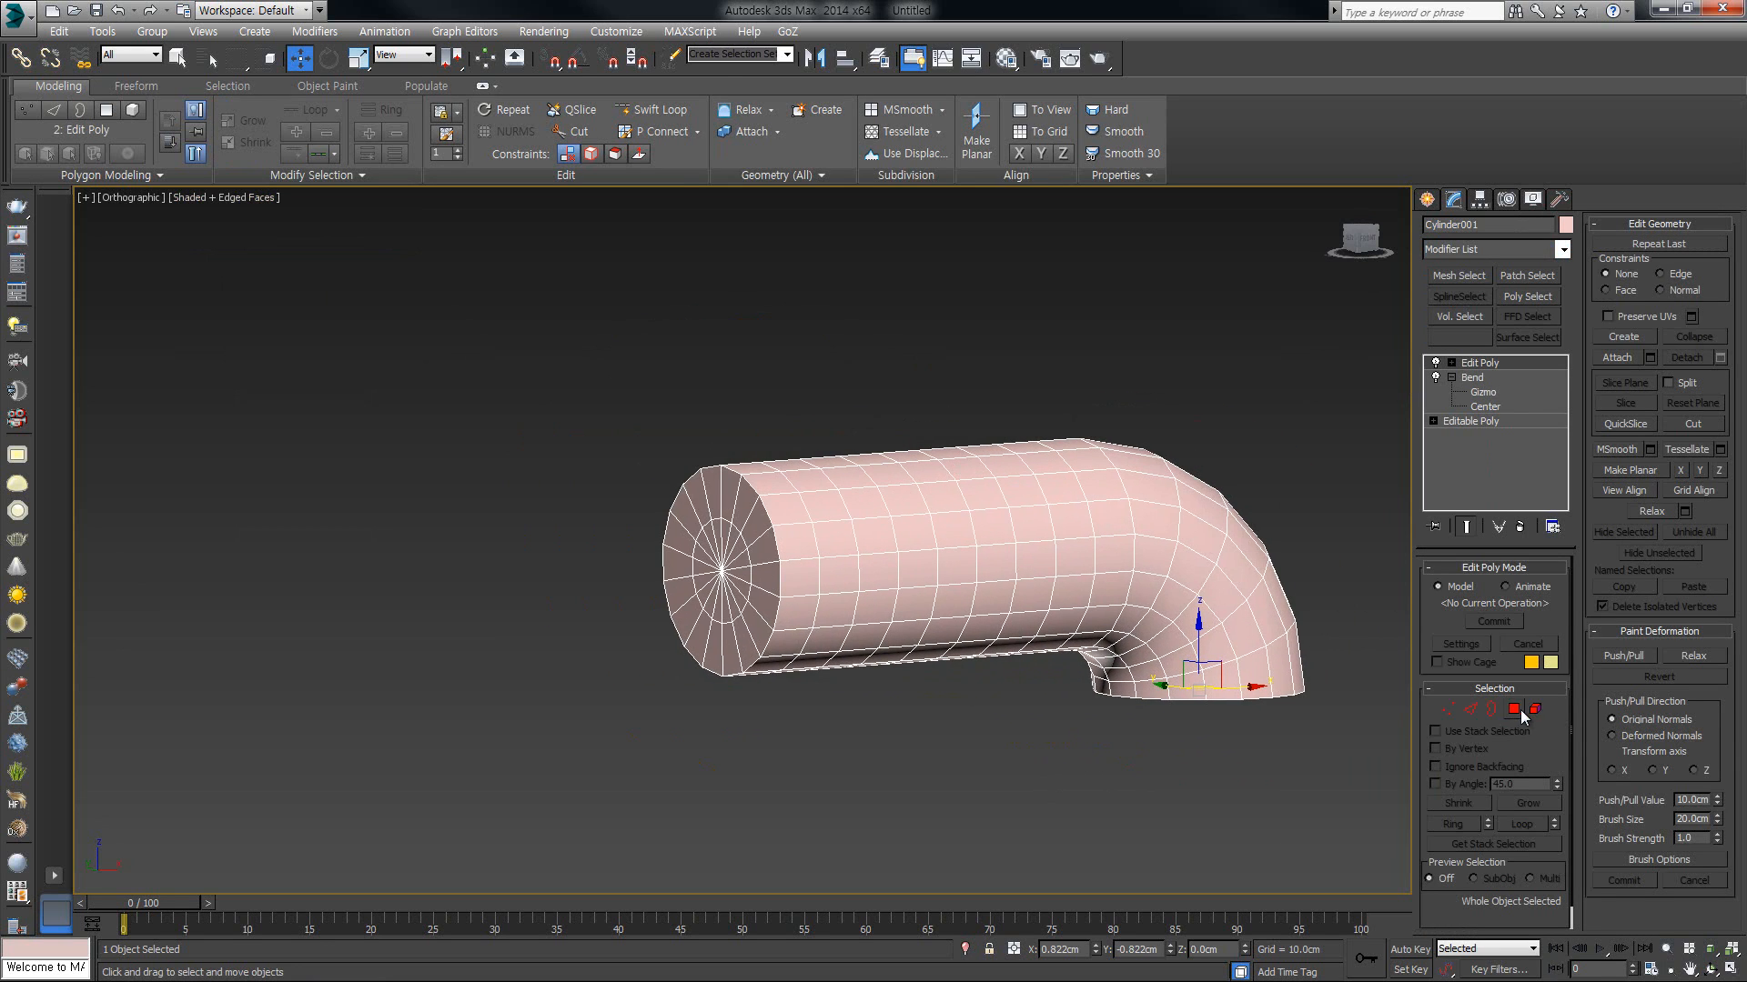
Step: At the Edit Poly polygon level, select only the cap polygons at the cylinder's straight end, excluding the side faces
left_click(1514, 710)
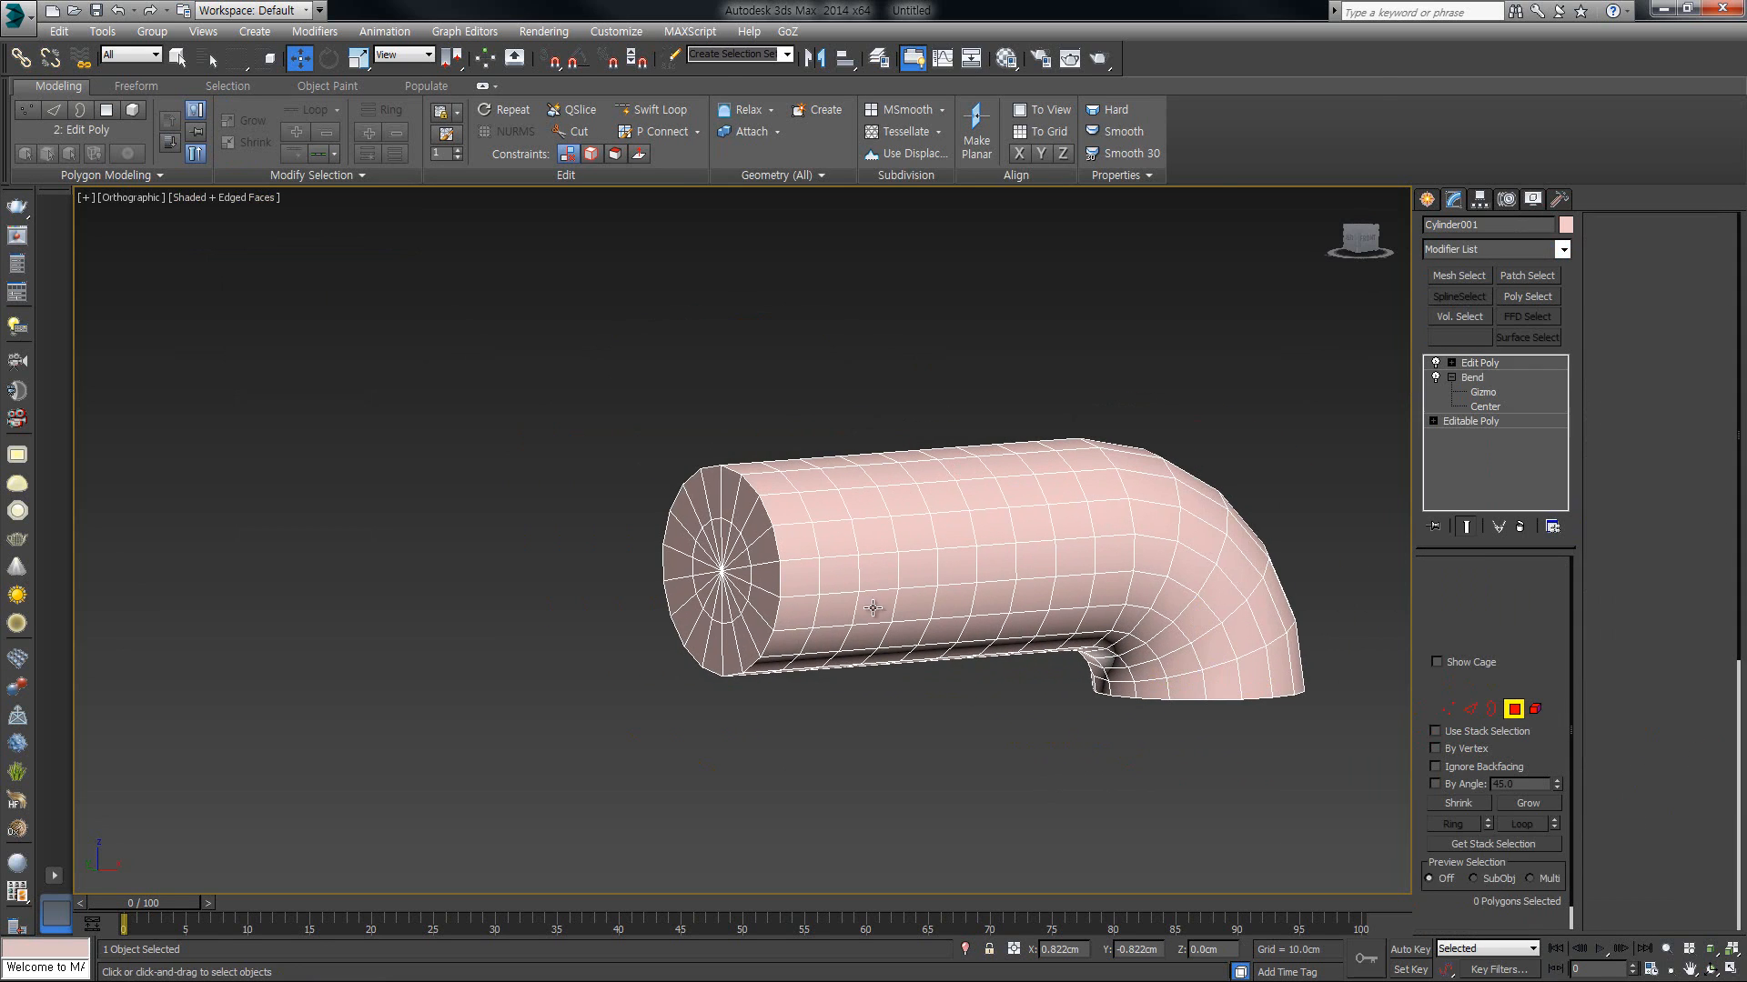
middle_click_drag(764, 550, 792, 525)
left_click(1510, 709)
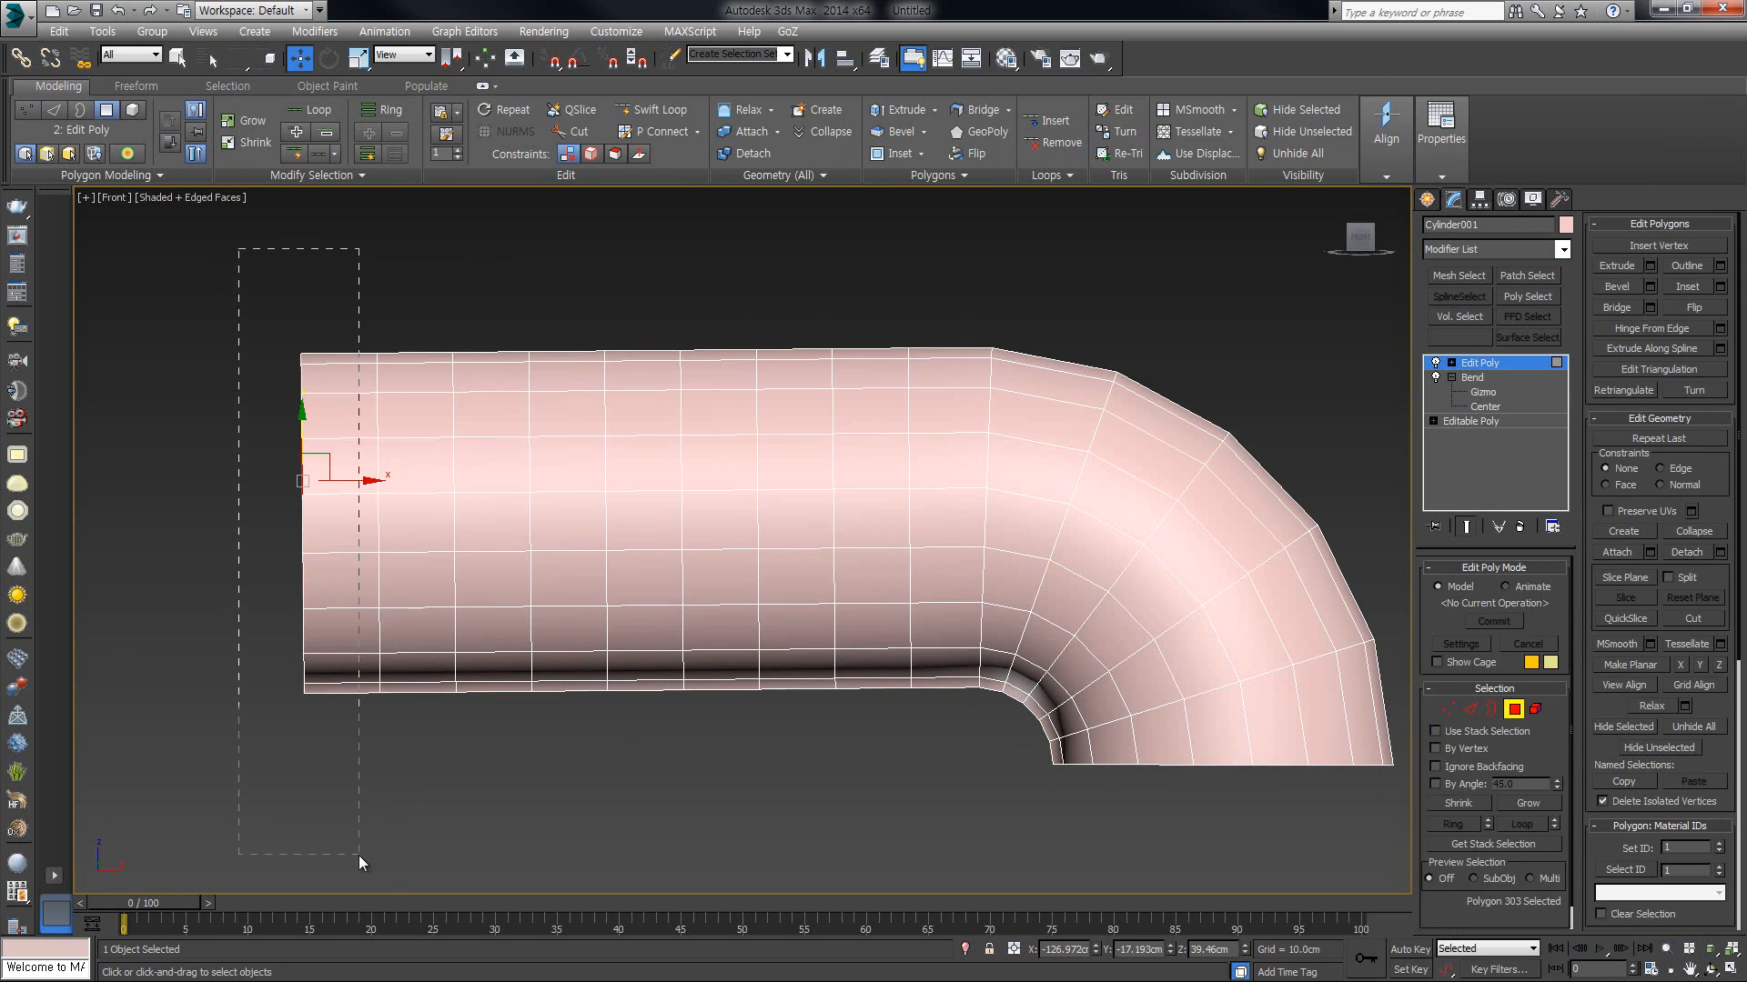
left_click_drag(359, 855, 358, 855)
left_click_drag(462, 264, 334, 732, "alt")
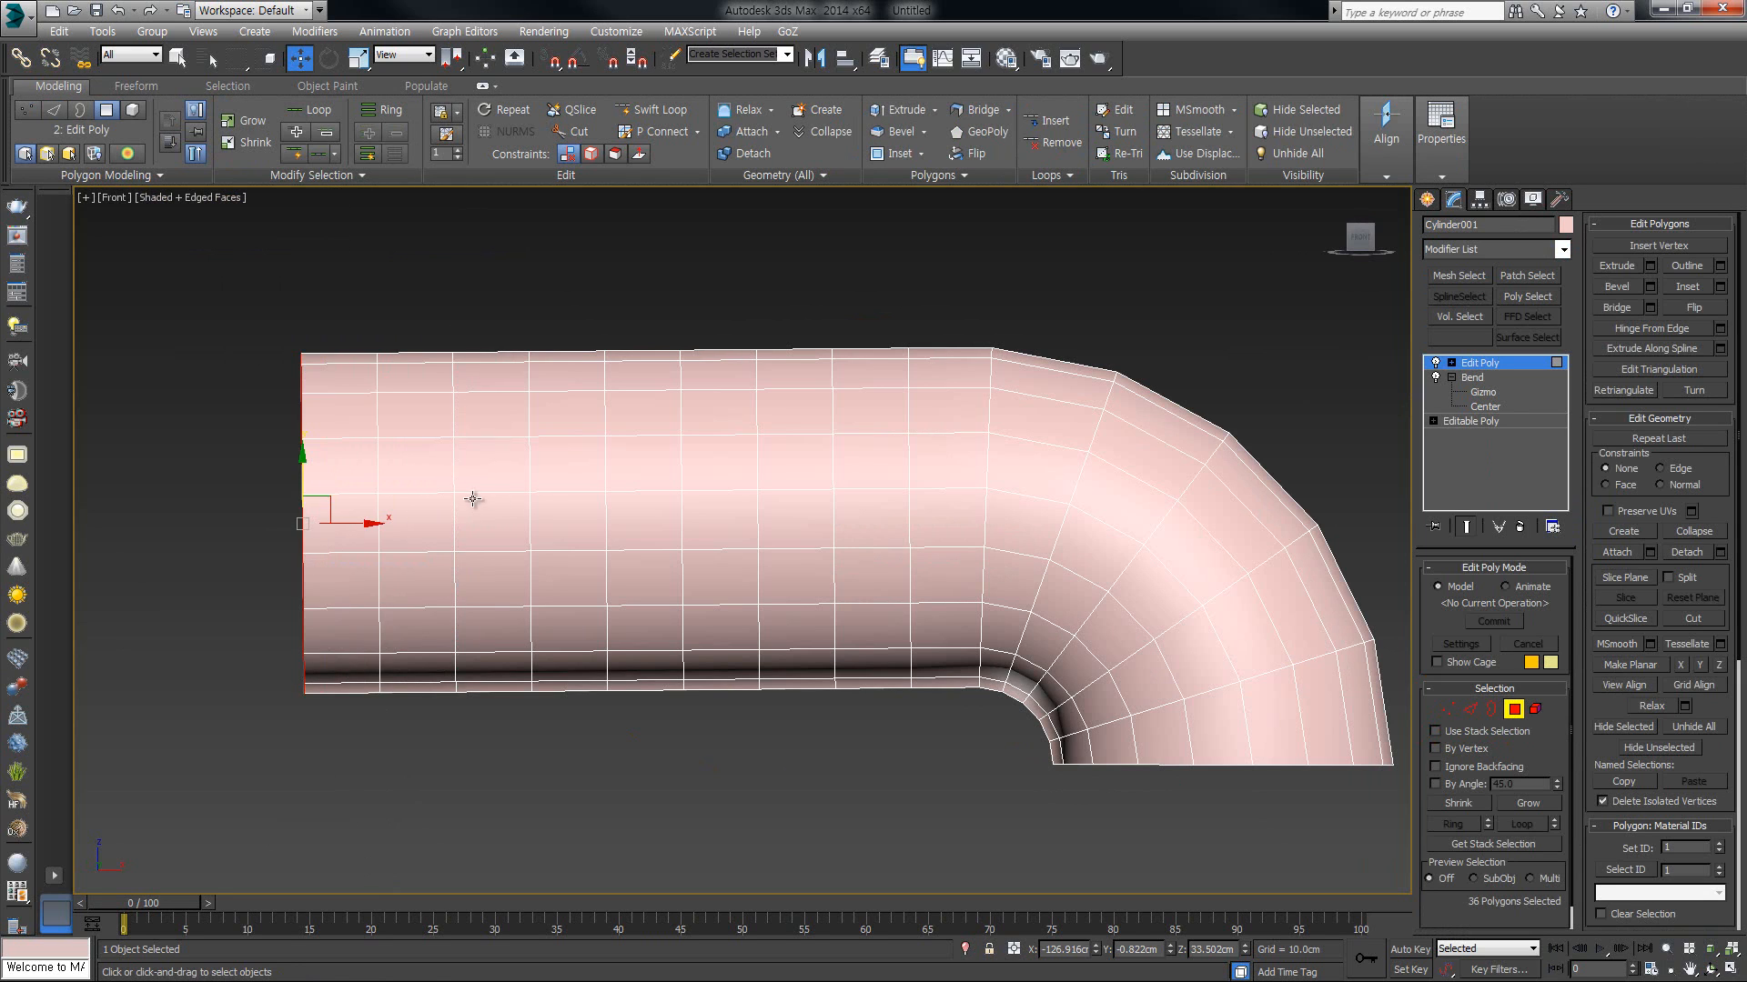
scroll(475, 500, "down", 4)
middle_click_drag(475, 500, 657, 532, "alt")
Step: Extrude the selected cap polygons outward in repeated segments of about 4.797 cm to lengthen the straight end of the cylinder
right_click(657, 532)
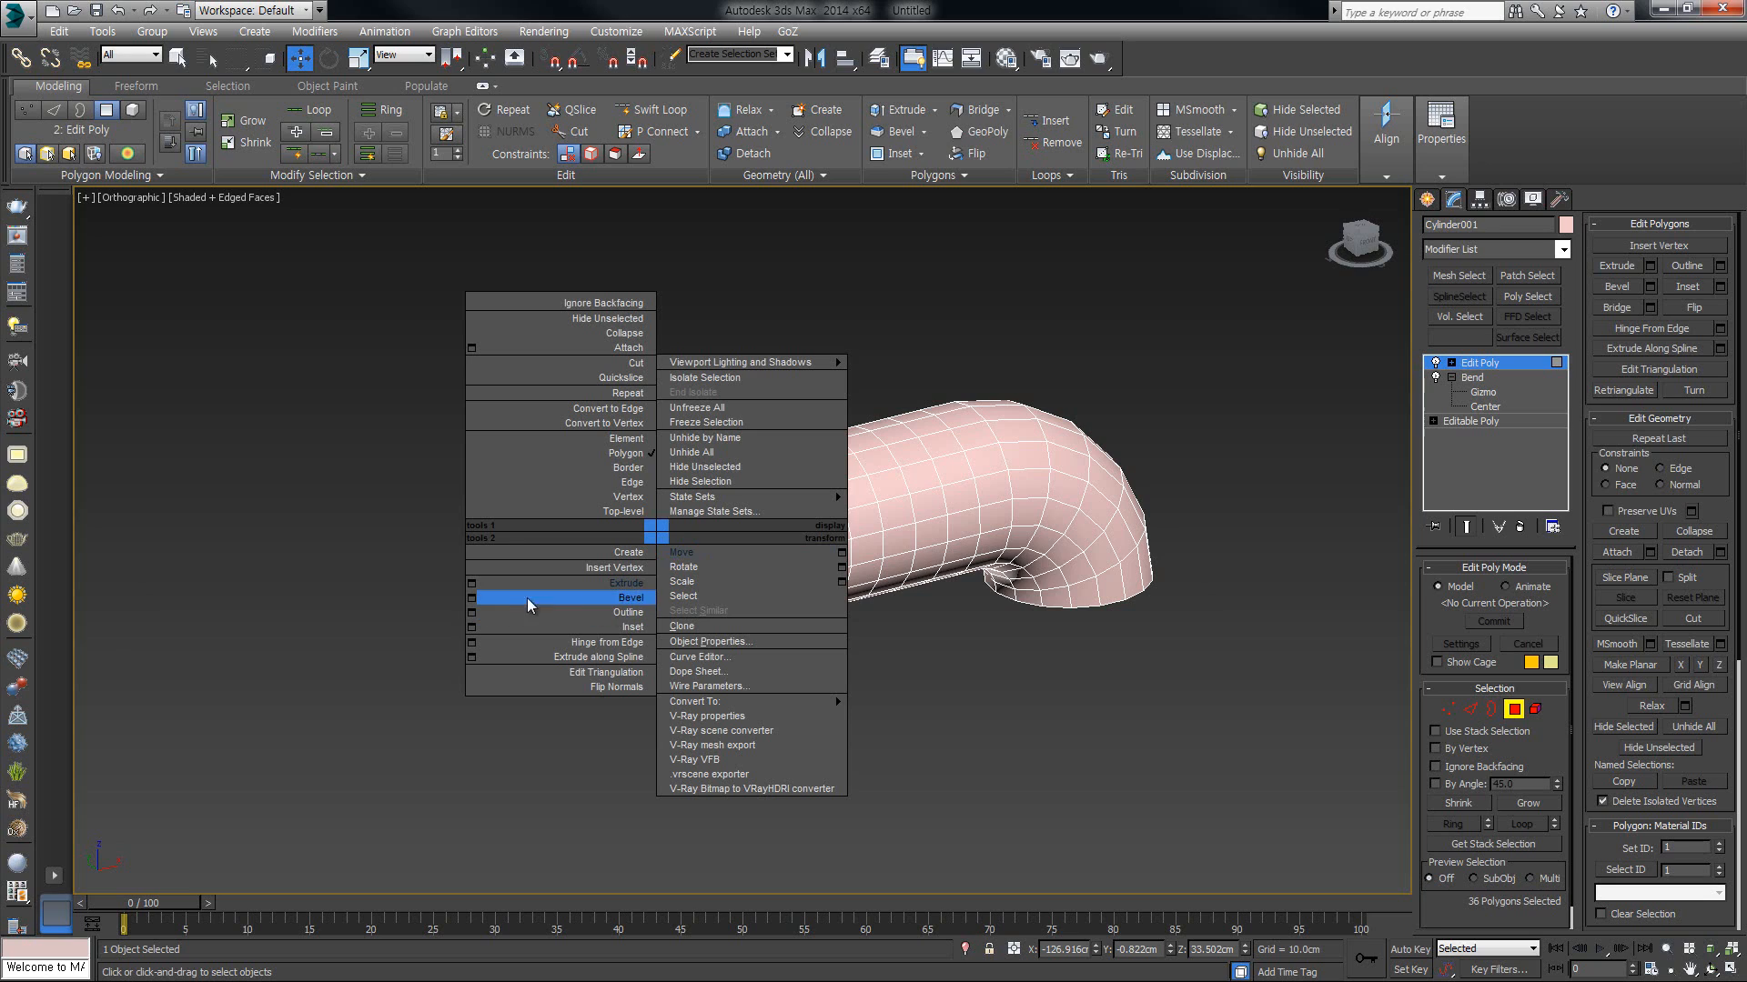
left_click(1649, 267)
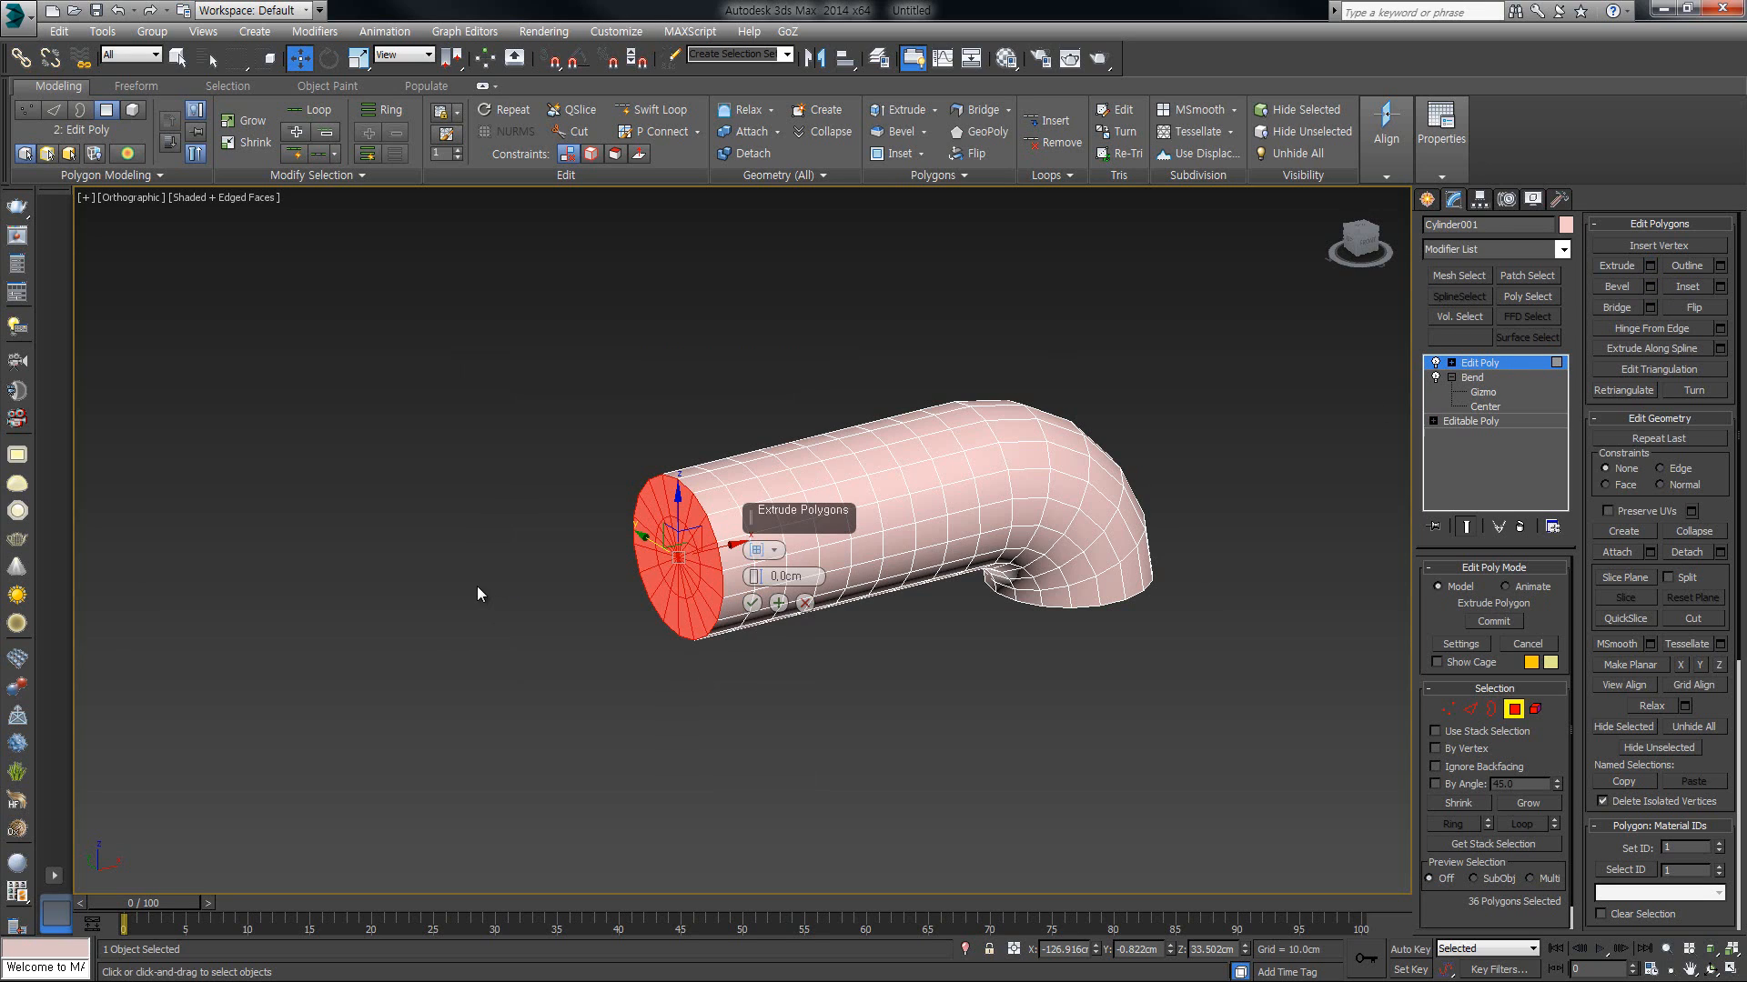
mouse_move(760, 586)
left_mouse_down()
mouse_move(754, 551)
mouse_move(754, 571)
left_mouse_up()
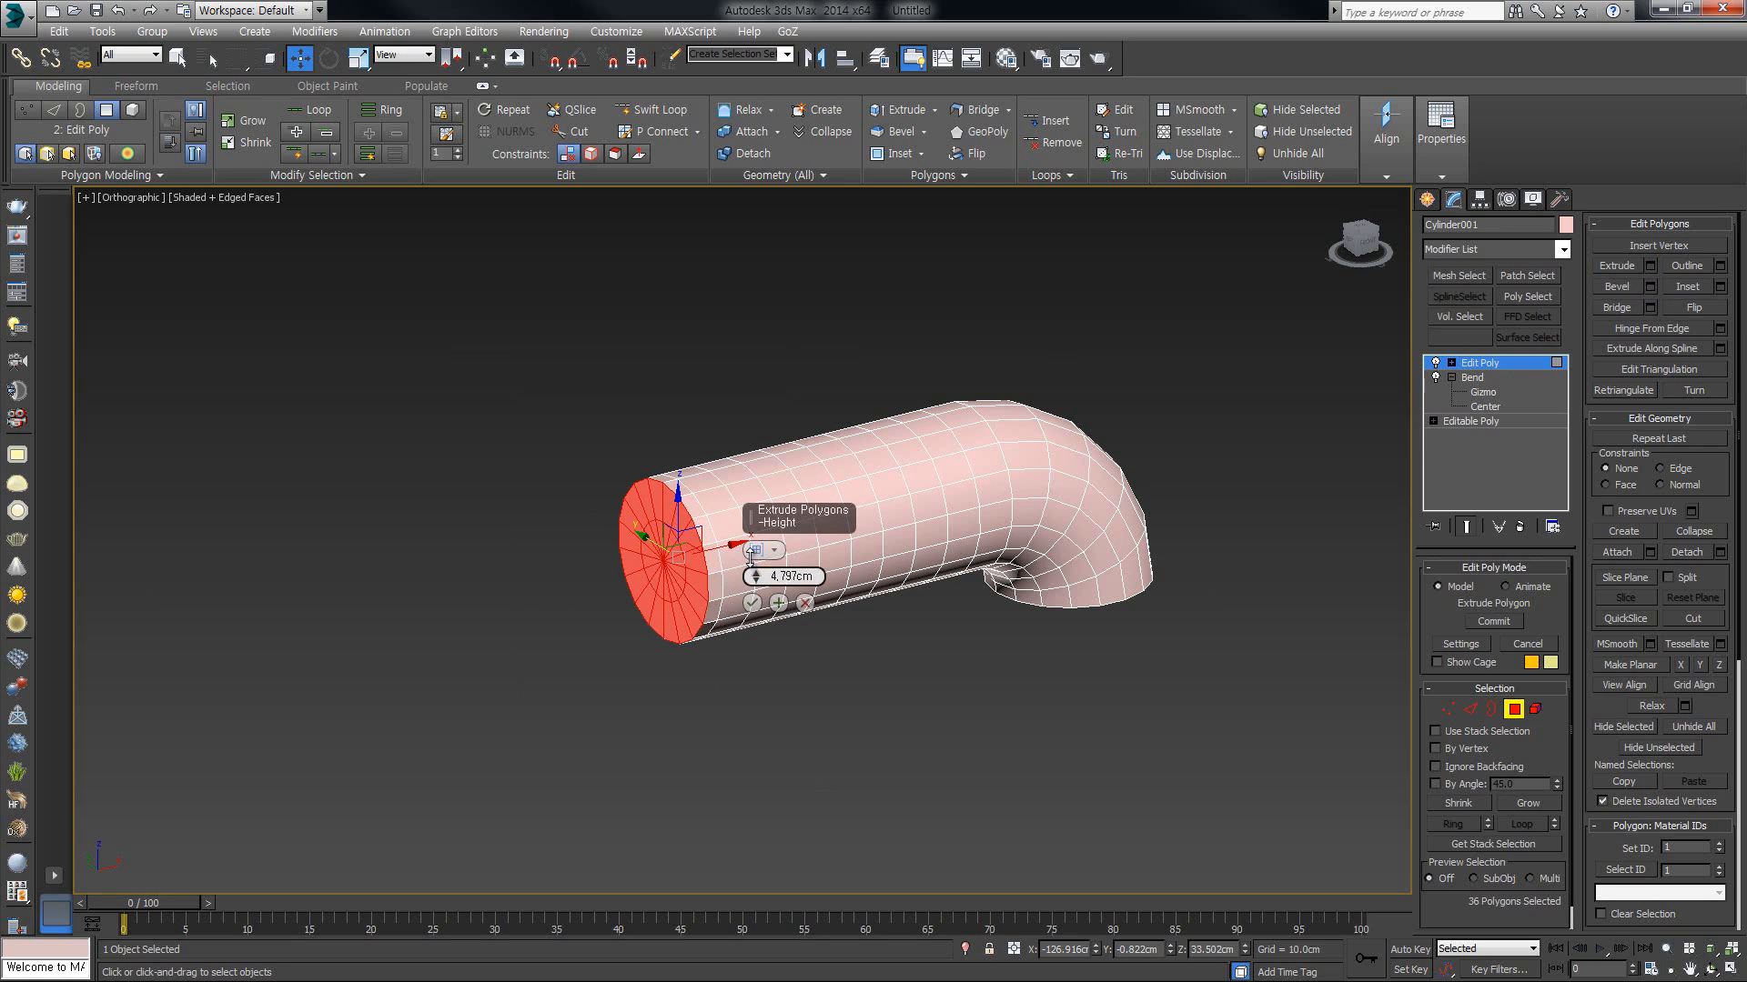
left_click(778, 603)
left_click(778, 603)
left_click(778, 603)
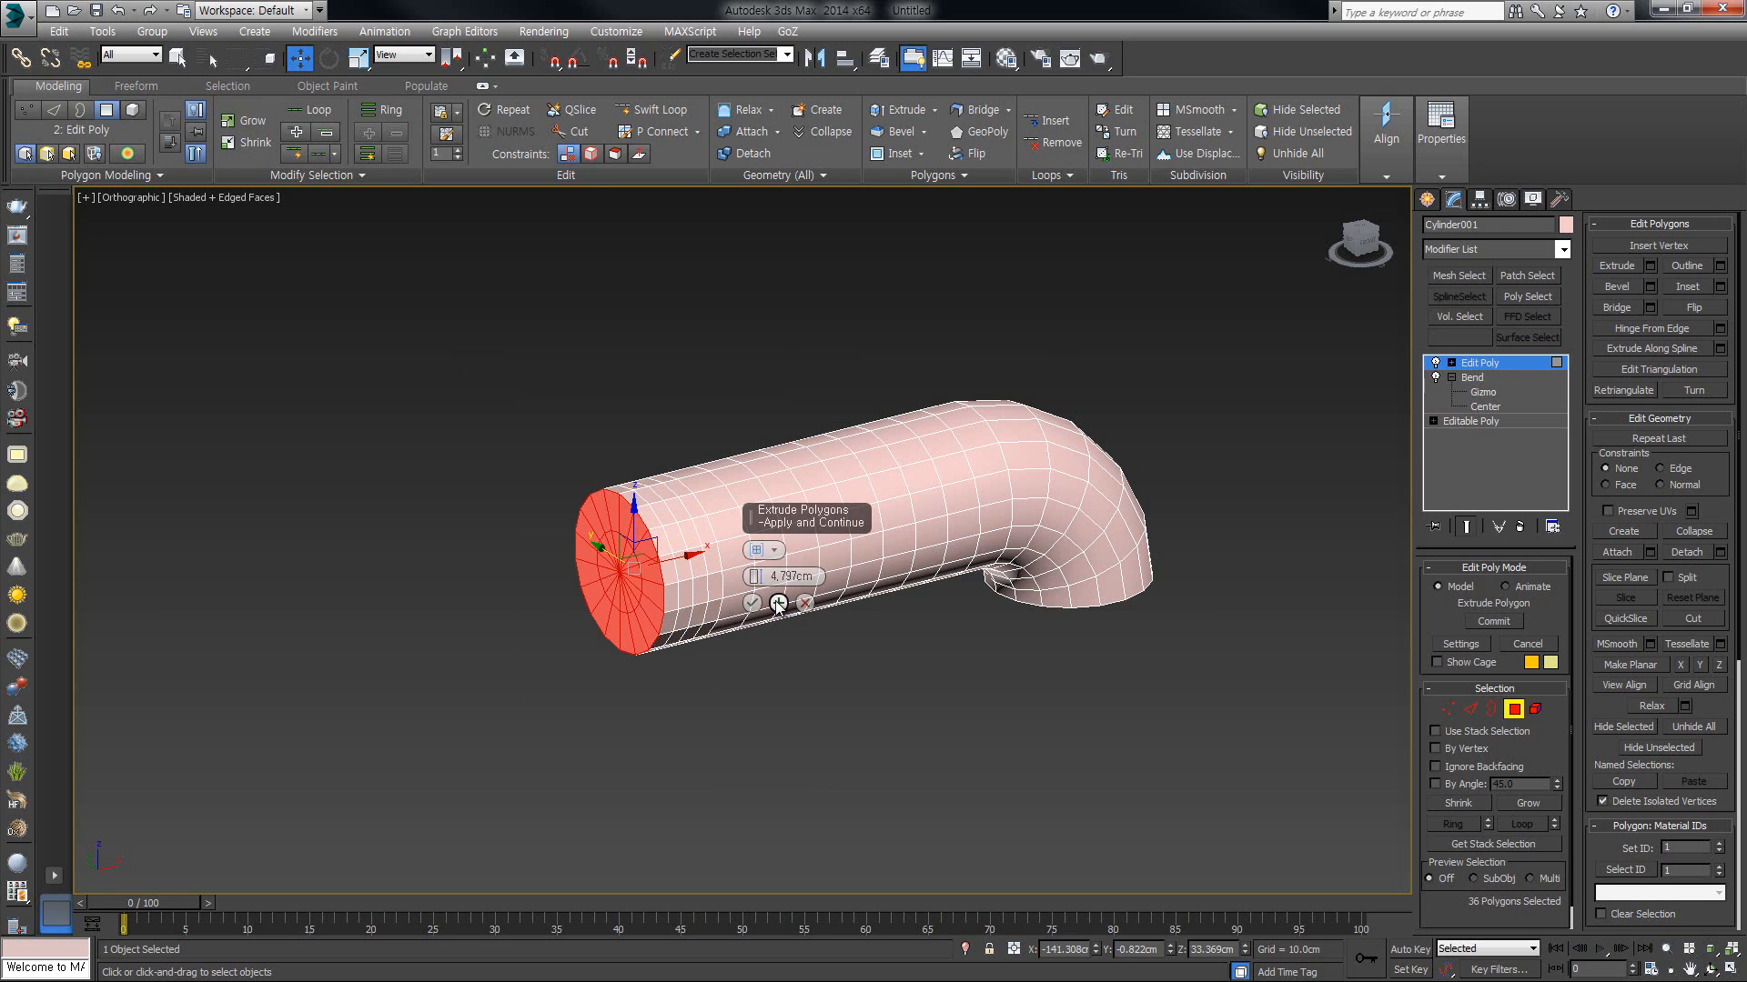
left_click(778, 603)
left_click(778, 603)
left_click(777, 603)
left_click(777, 603)
left_click(778, 603)
left_click(778, 603)
left_click(777, 604)
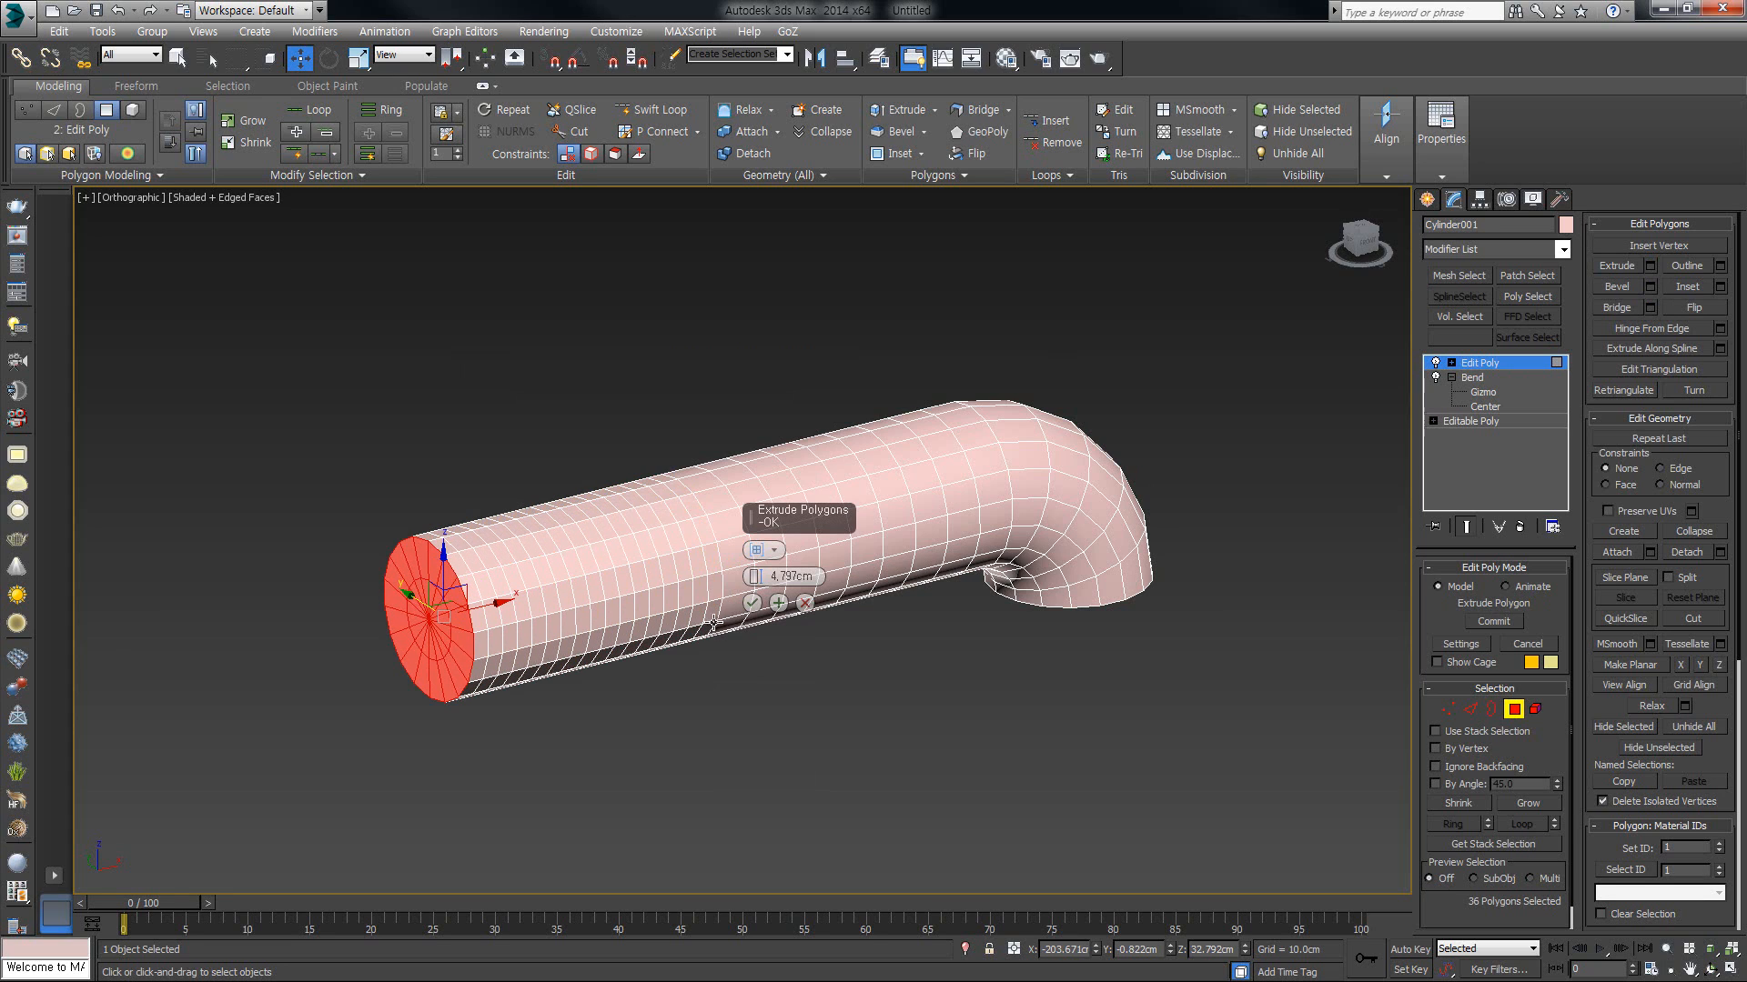
left_click(753, 604)
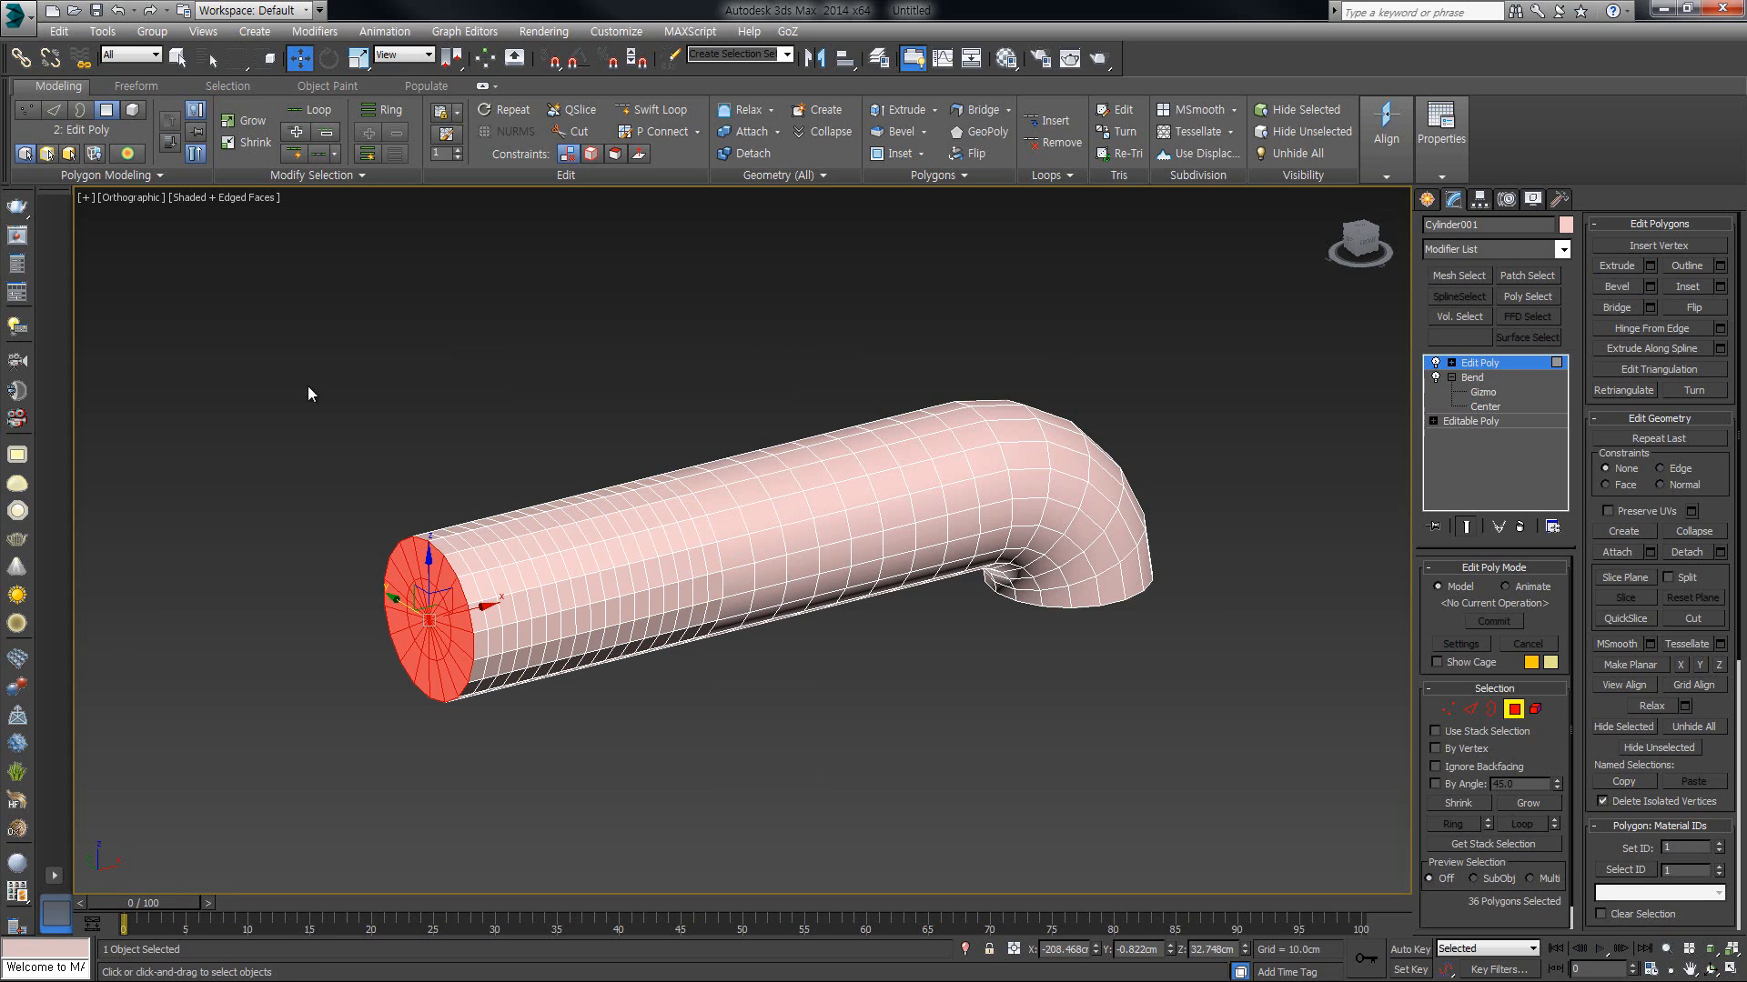
Step: Select all polygons of the newly extruded section in the Front view and add a second Bend modifier above Edit Poly
key("f")
middle_click_drag(809, 661, 1106, 697)
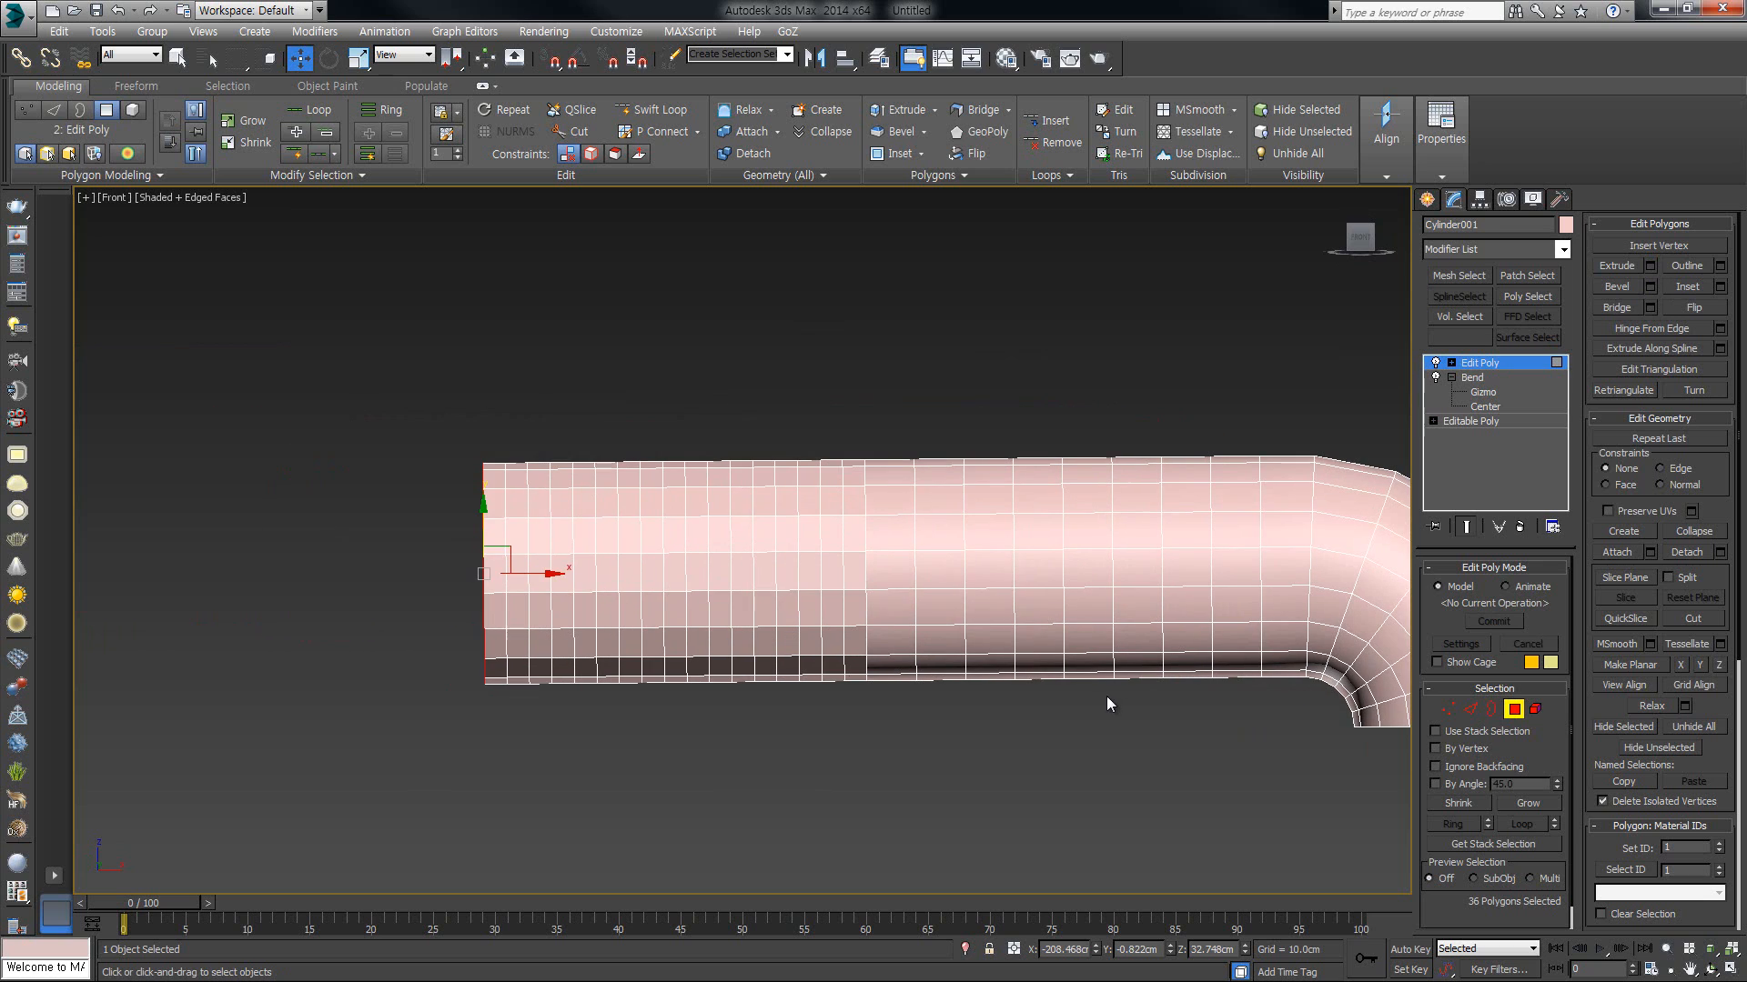
left_click_drag(897, 788, 861, 788)
left_click(1517, 251)
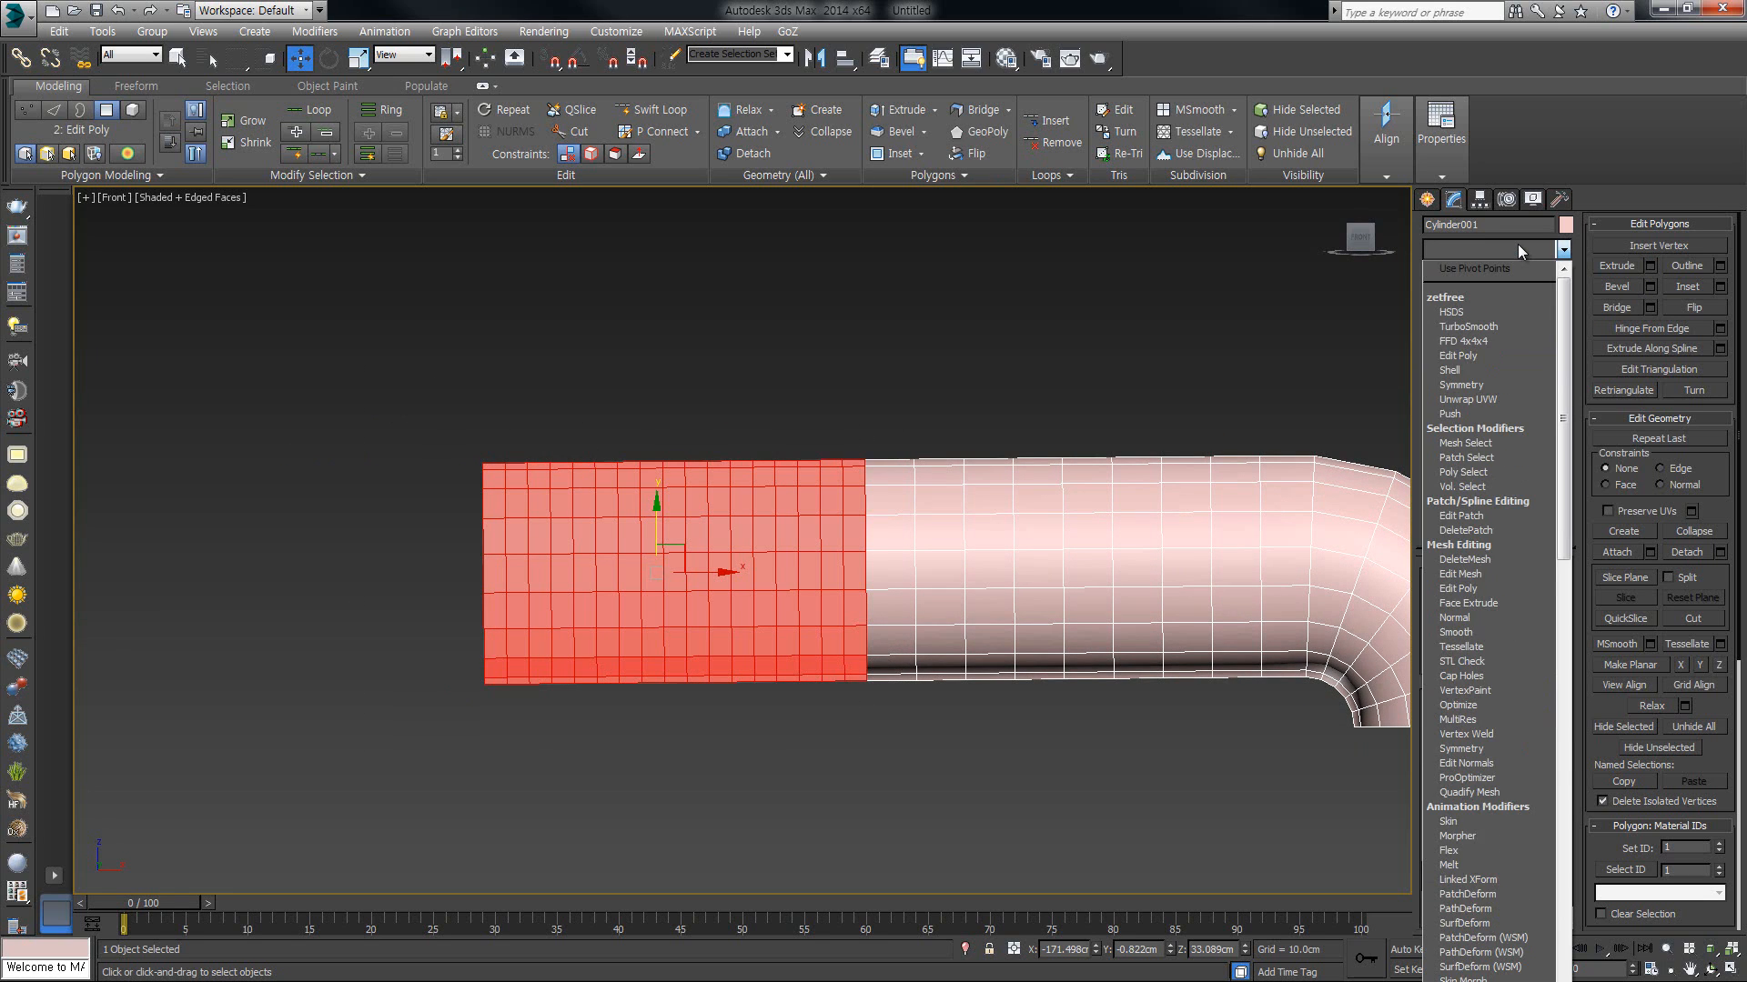
key("b")
key("b")
left_click(1481, 269)
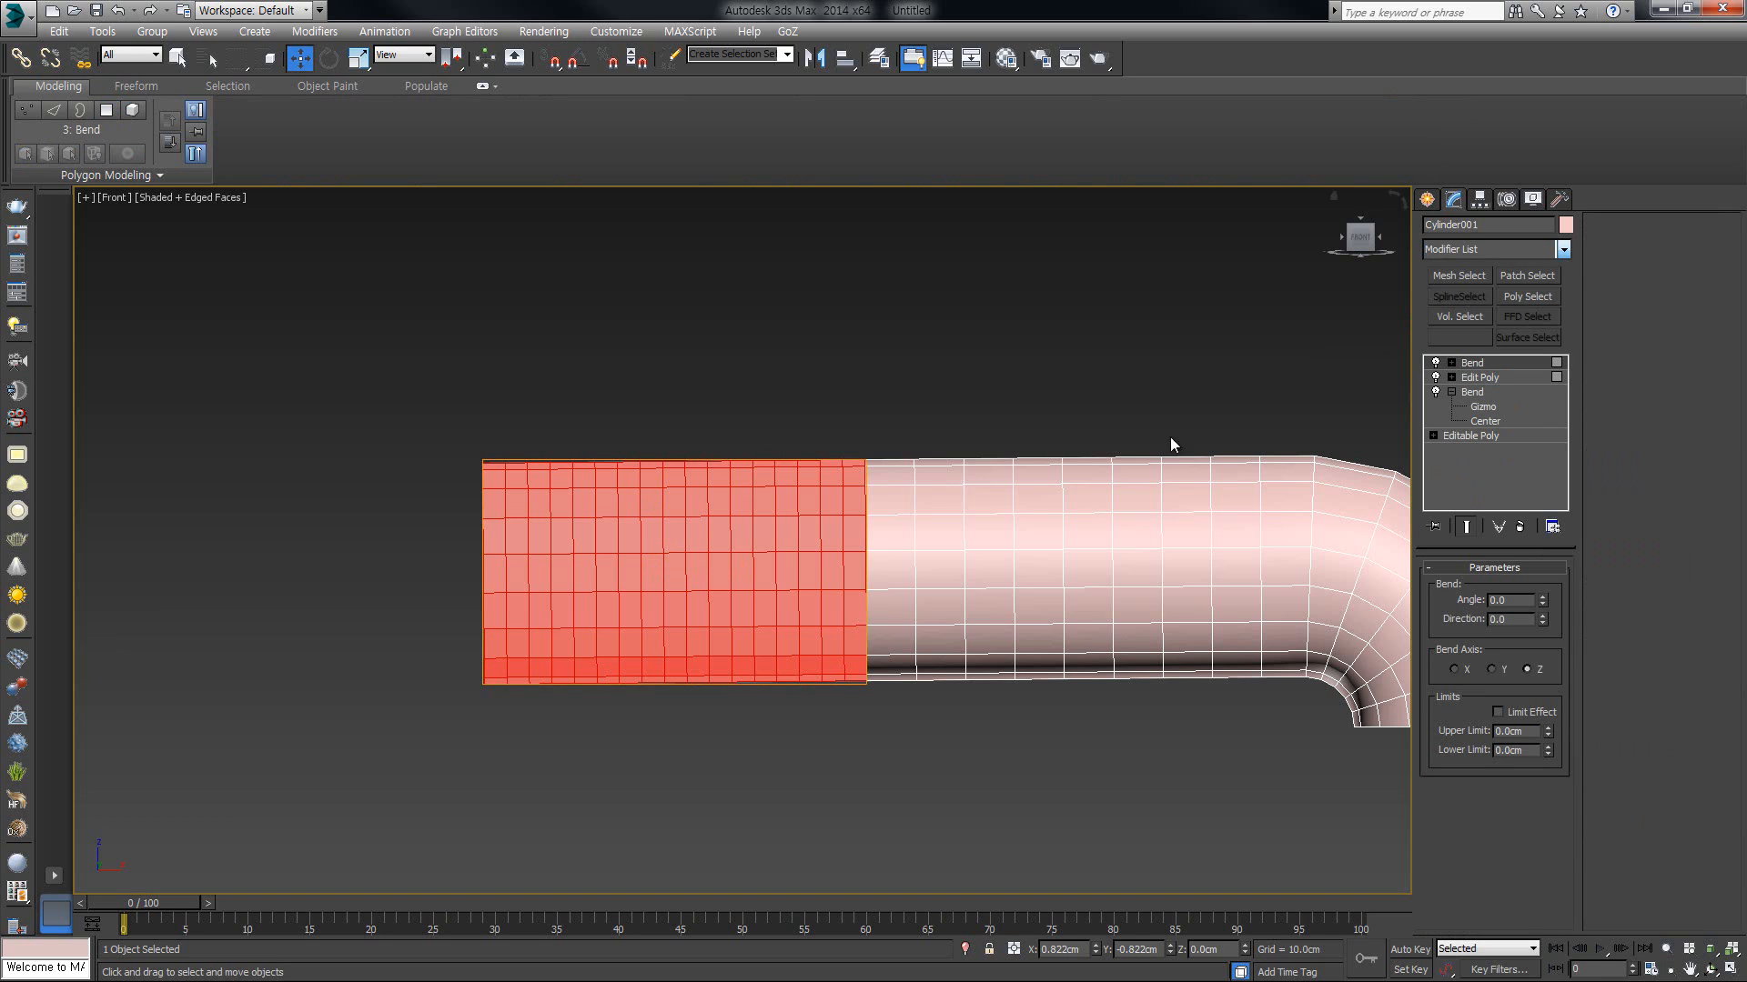
Step: Set the second Bend's angle to 57.5 and its bend axis to X, checking the extruded section from an angled view
left_click_drag(1543, 583, 1541, 505)
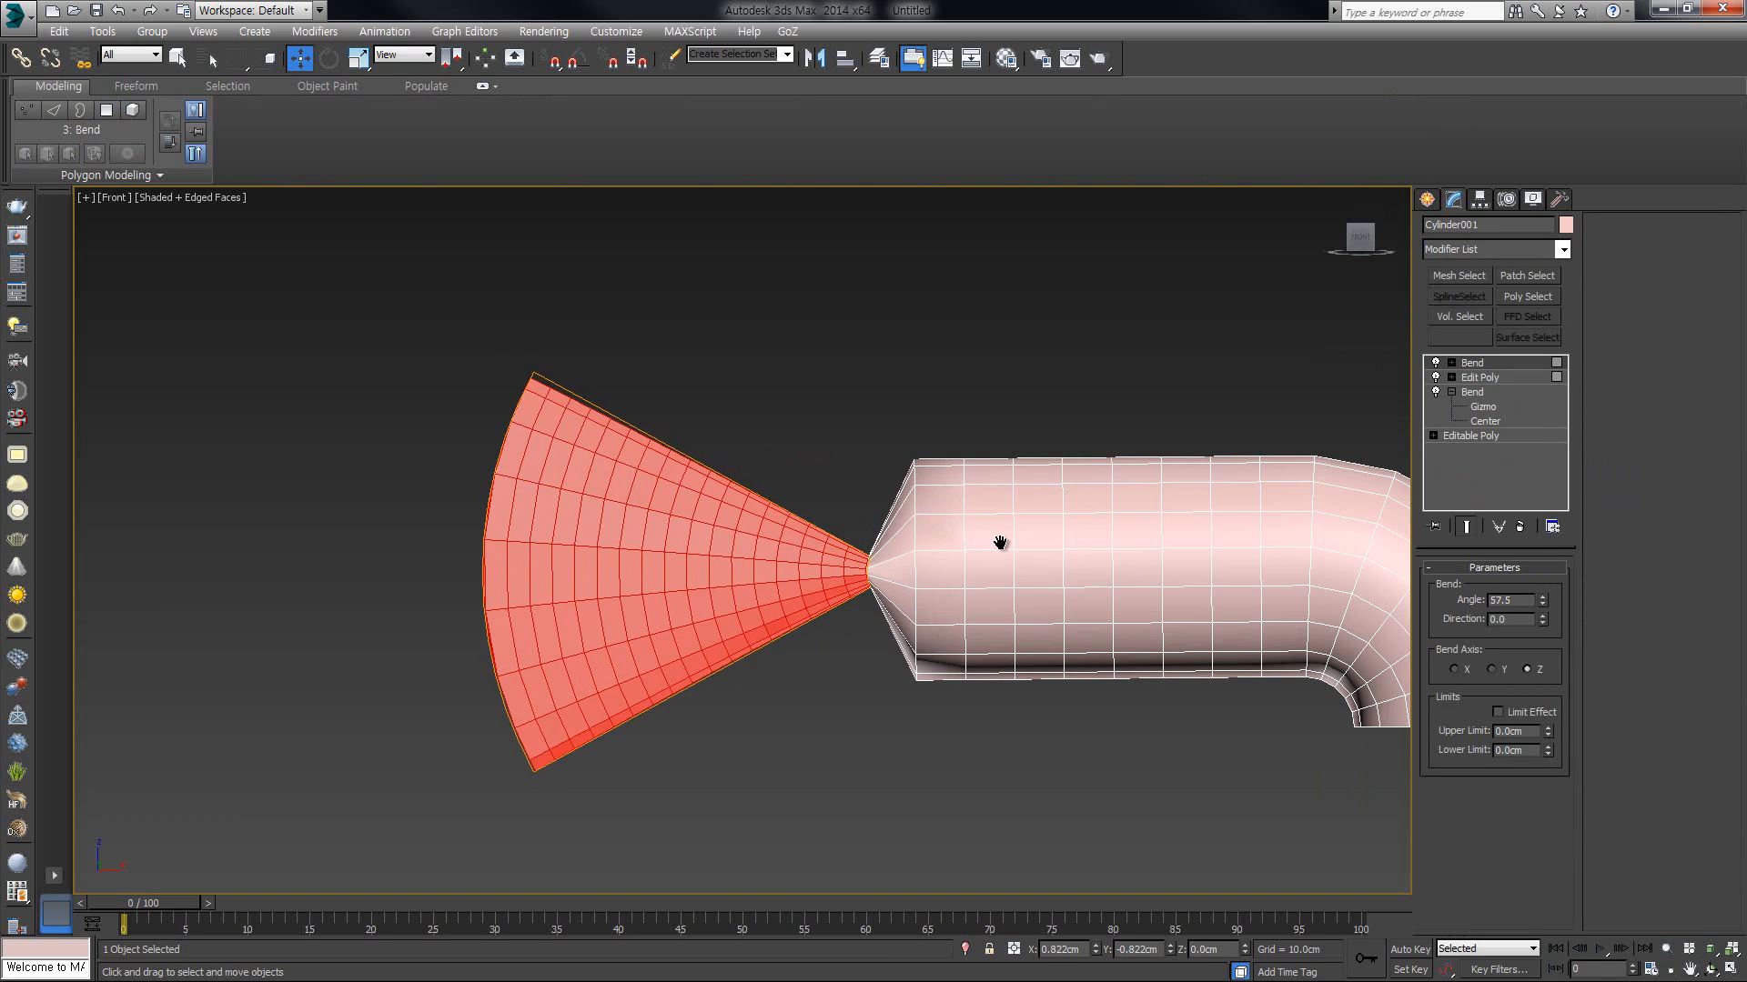
middle_click_drag(1001, 542, 796, 452)
scroll(796, 453, "down", 2)
middle_click_drag(654, 528, 714, 585, "alt")
key("w")
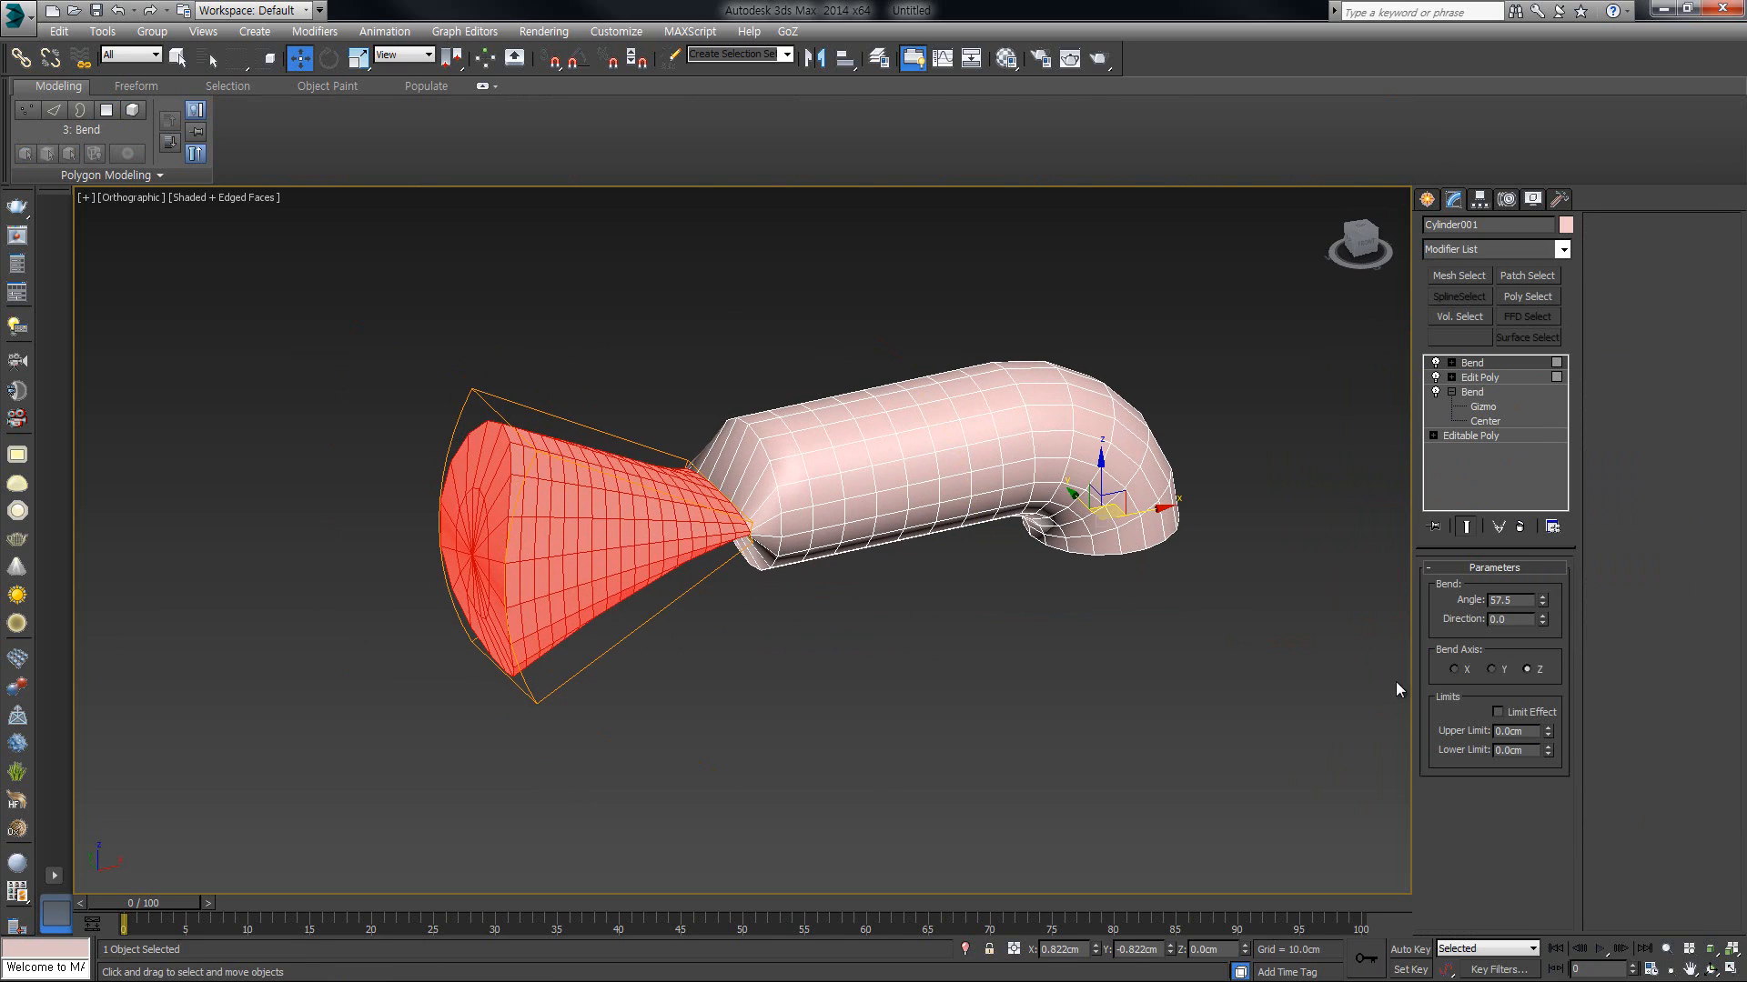
left_click(1493, 670)
left_click(1452, 670)
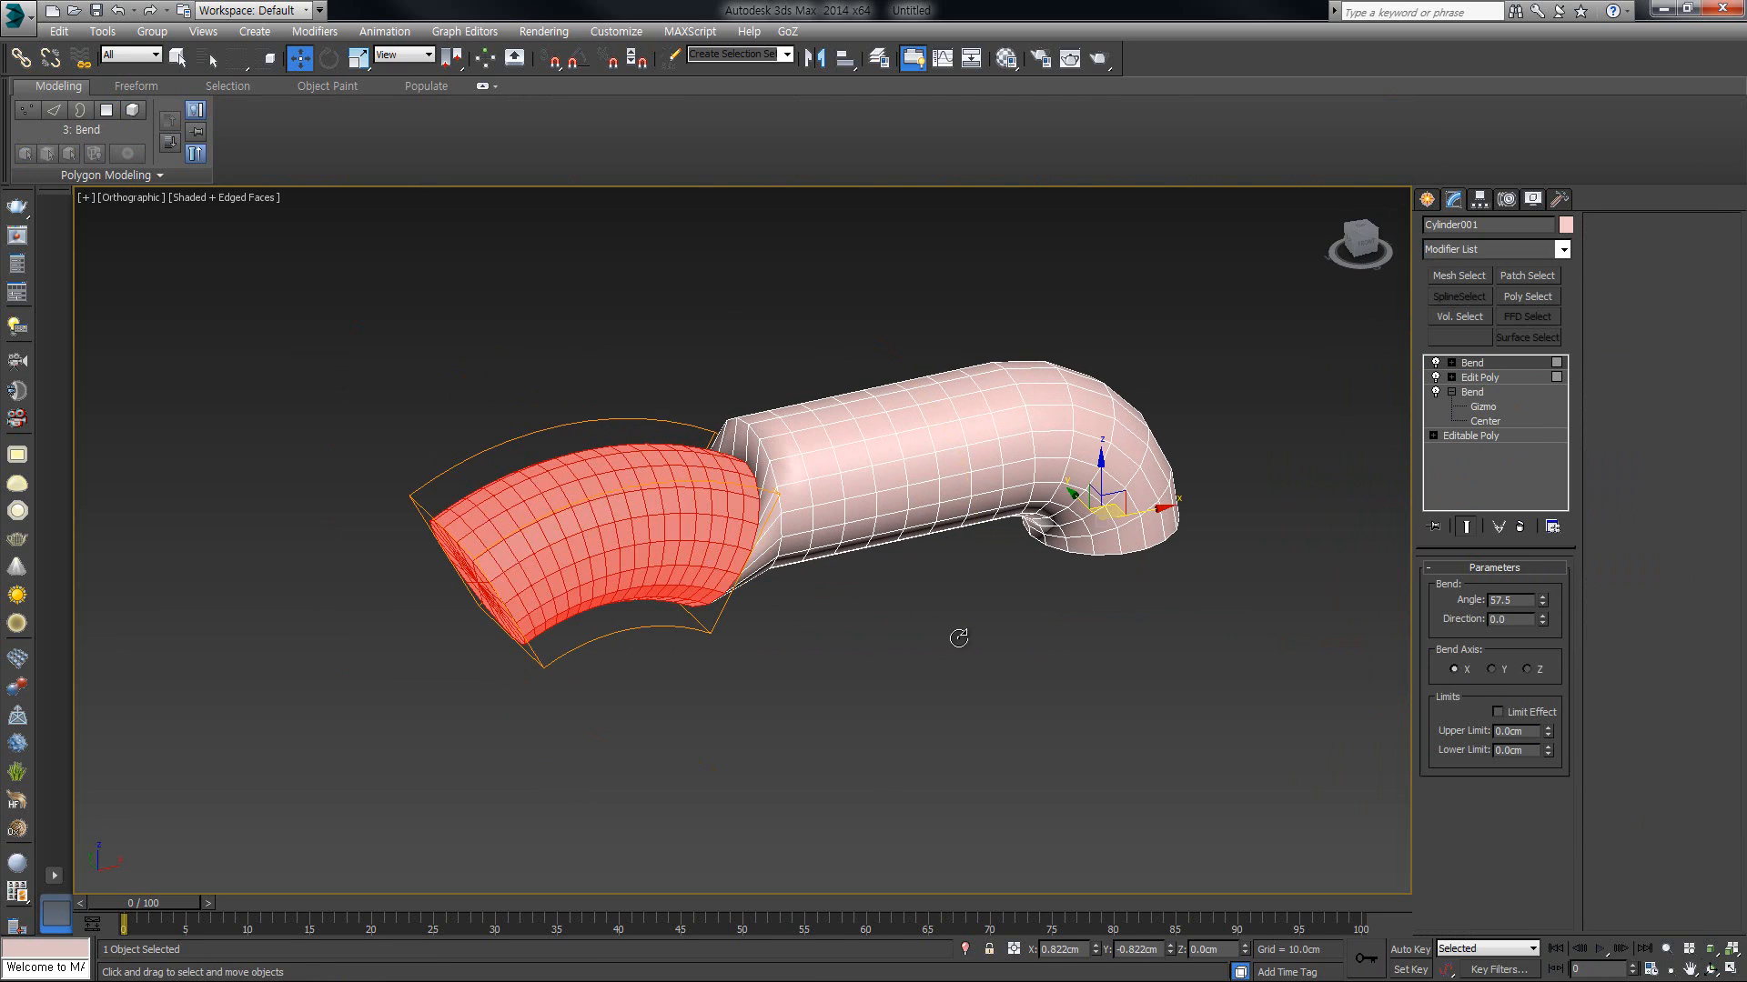
middle_click_drag(634, 565, 556, 497, "alt")
key("f")
key("z")
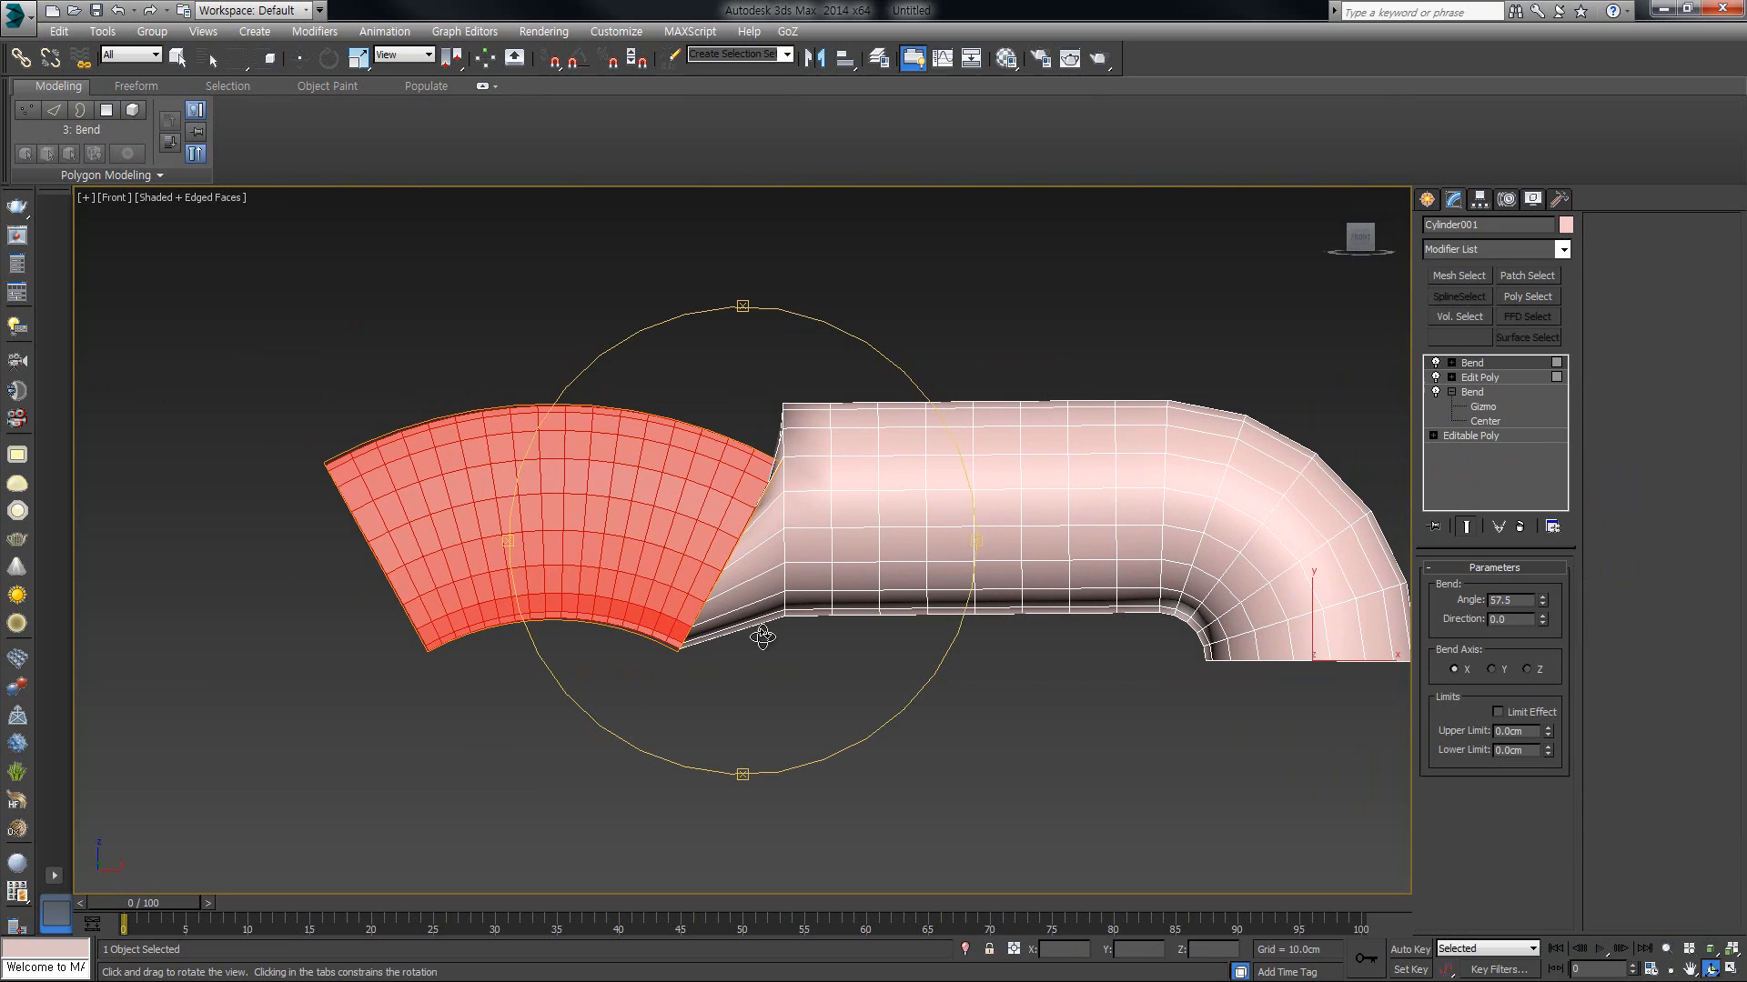
key("w")
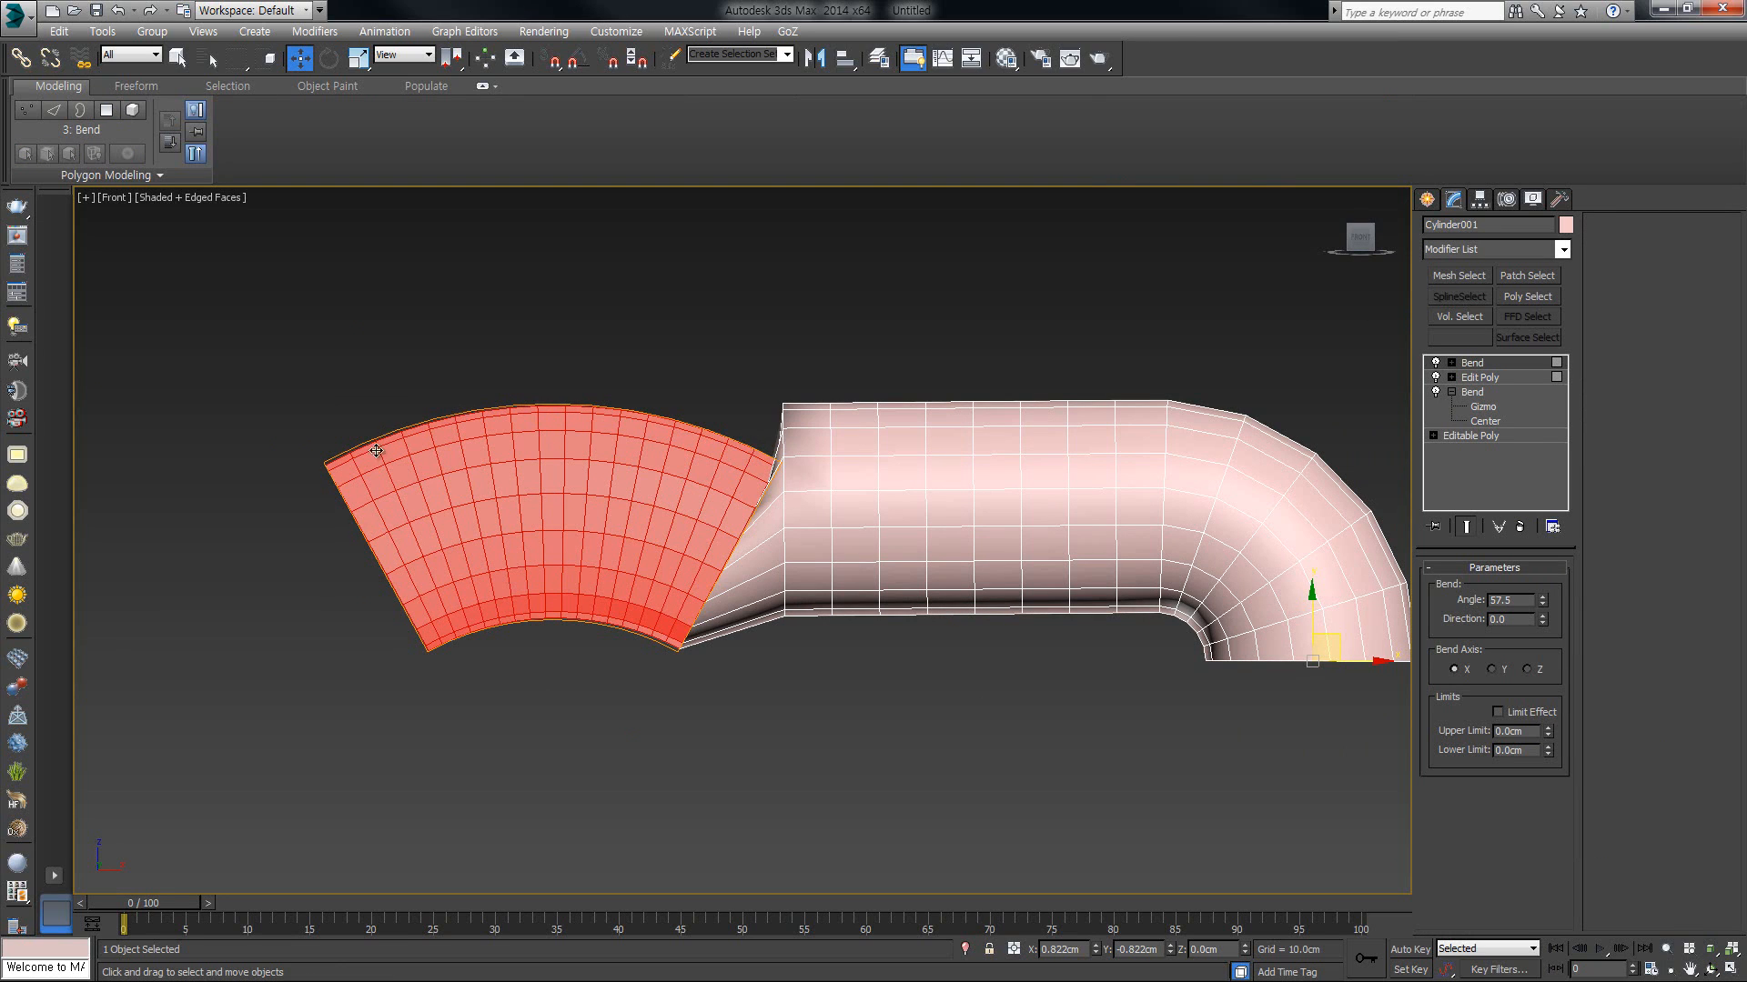
Step: In wireframe, move the second Bend's Center along X to the seam between the extruded section and the original cylinder
left_click(1450, 362)
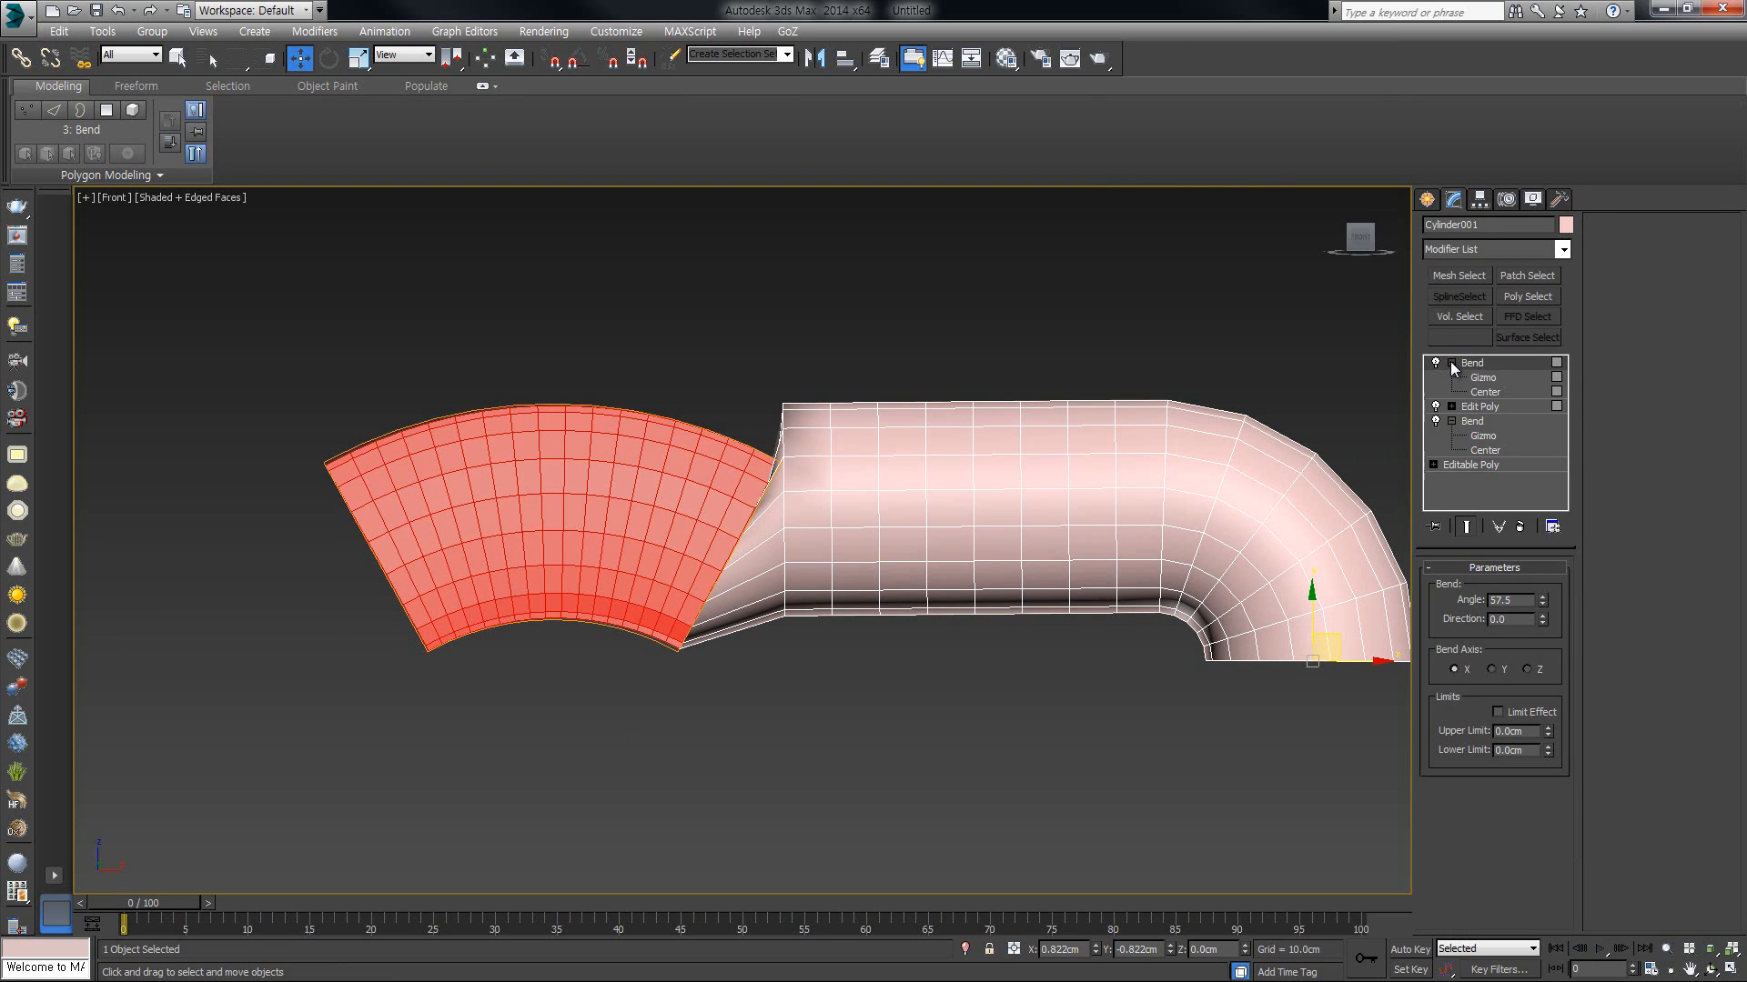
left_click(1478, 392)
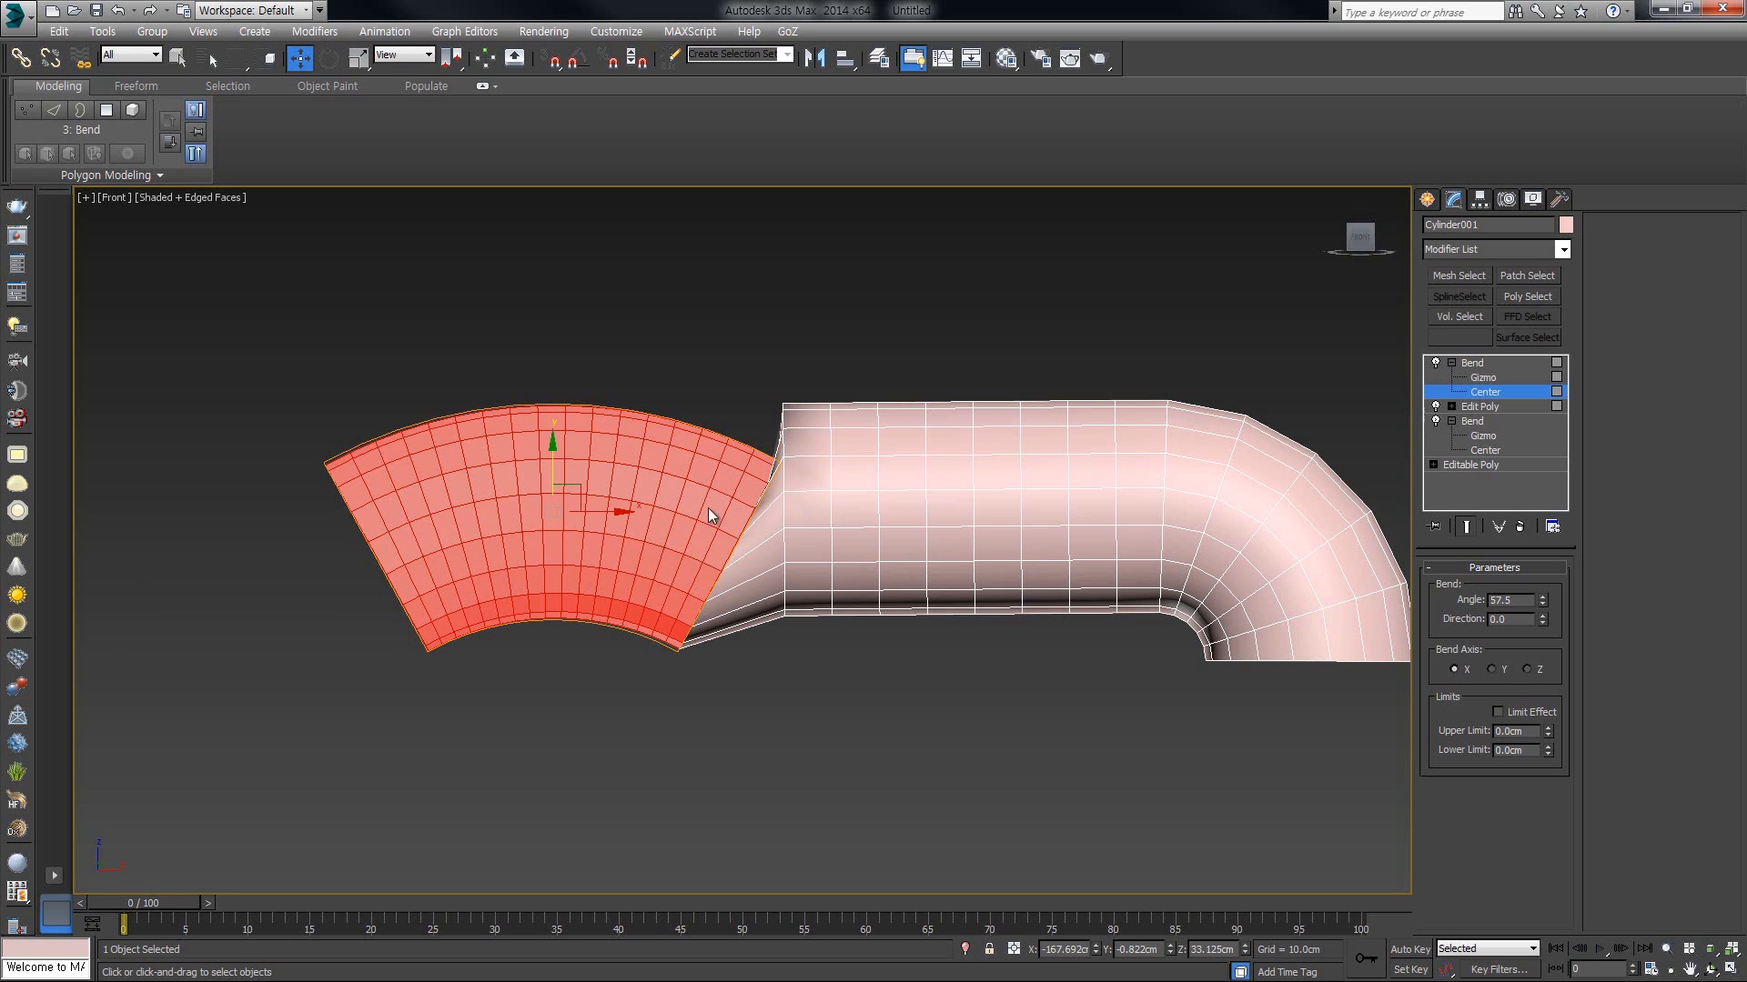
key("F3")
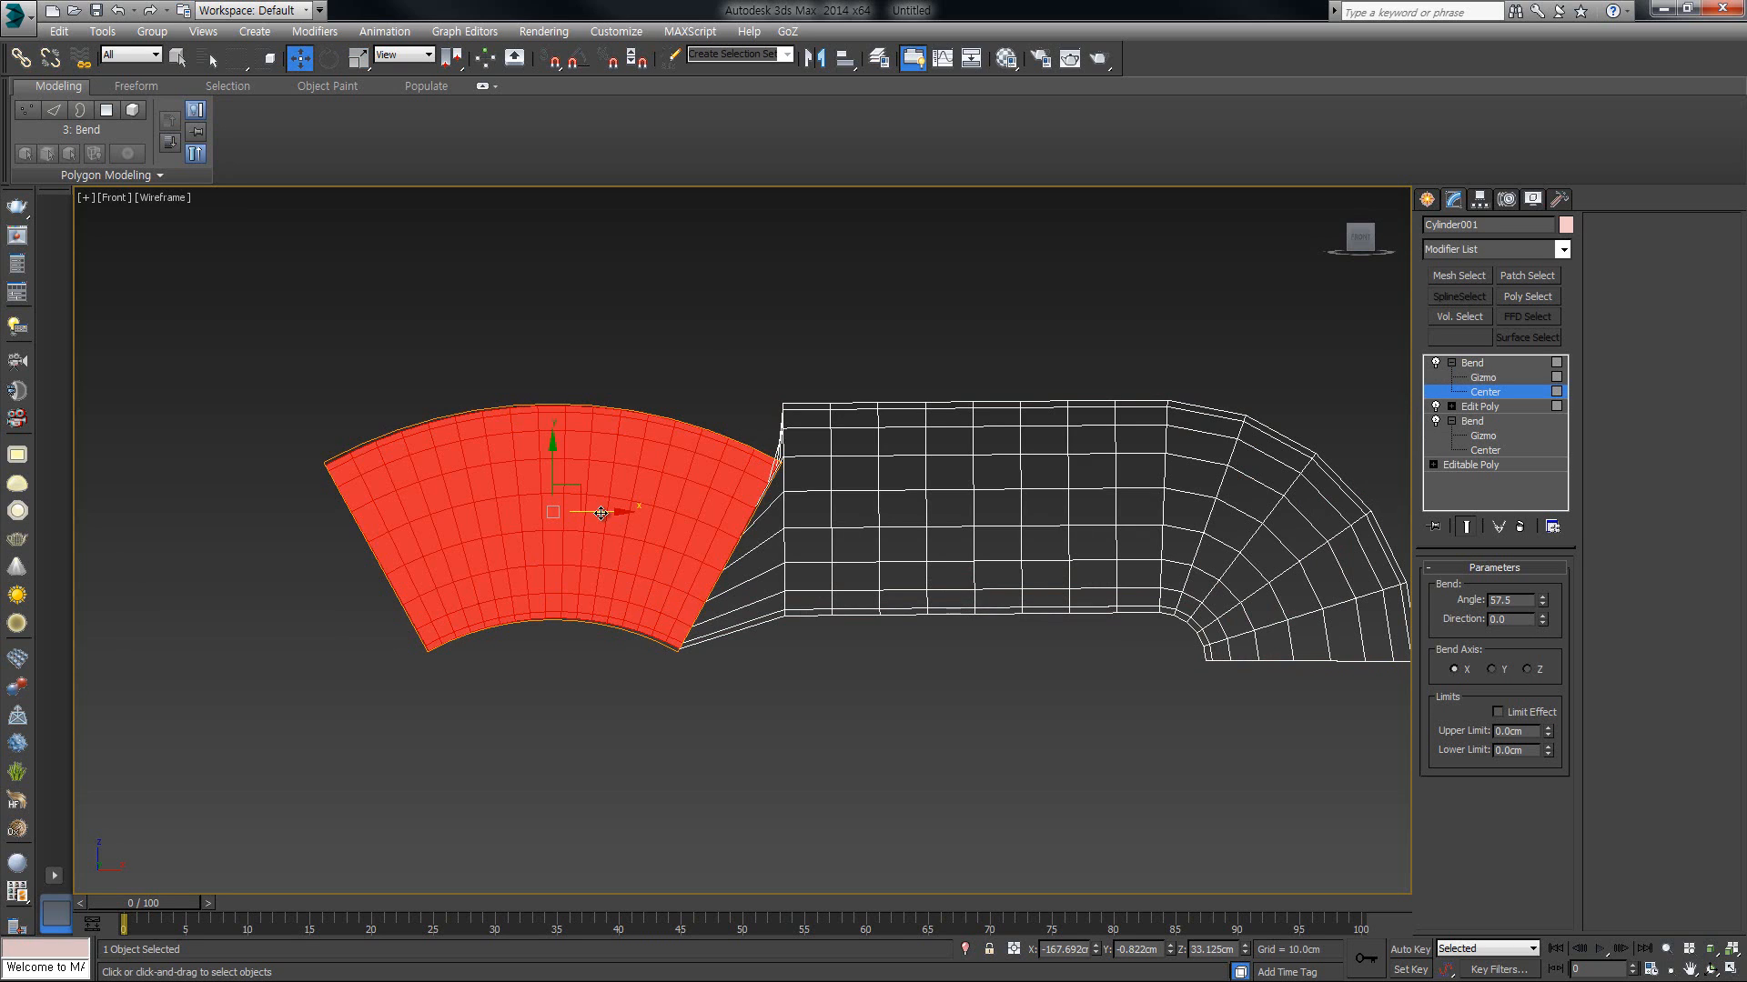
mouse_move(600, 513)
left_mouse_down()
mouse_move(773, 492)
mouse_move(785, 471)
left_mouse_up()
scroll(786, 471, "down", 3)
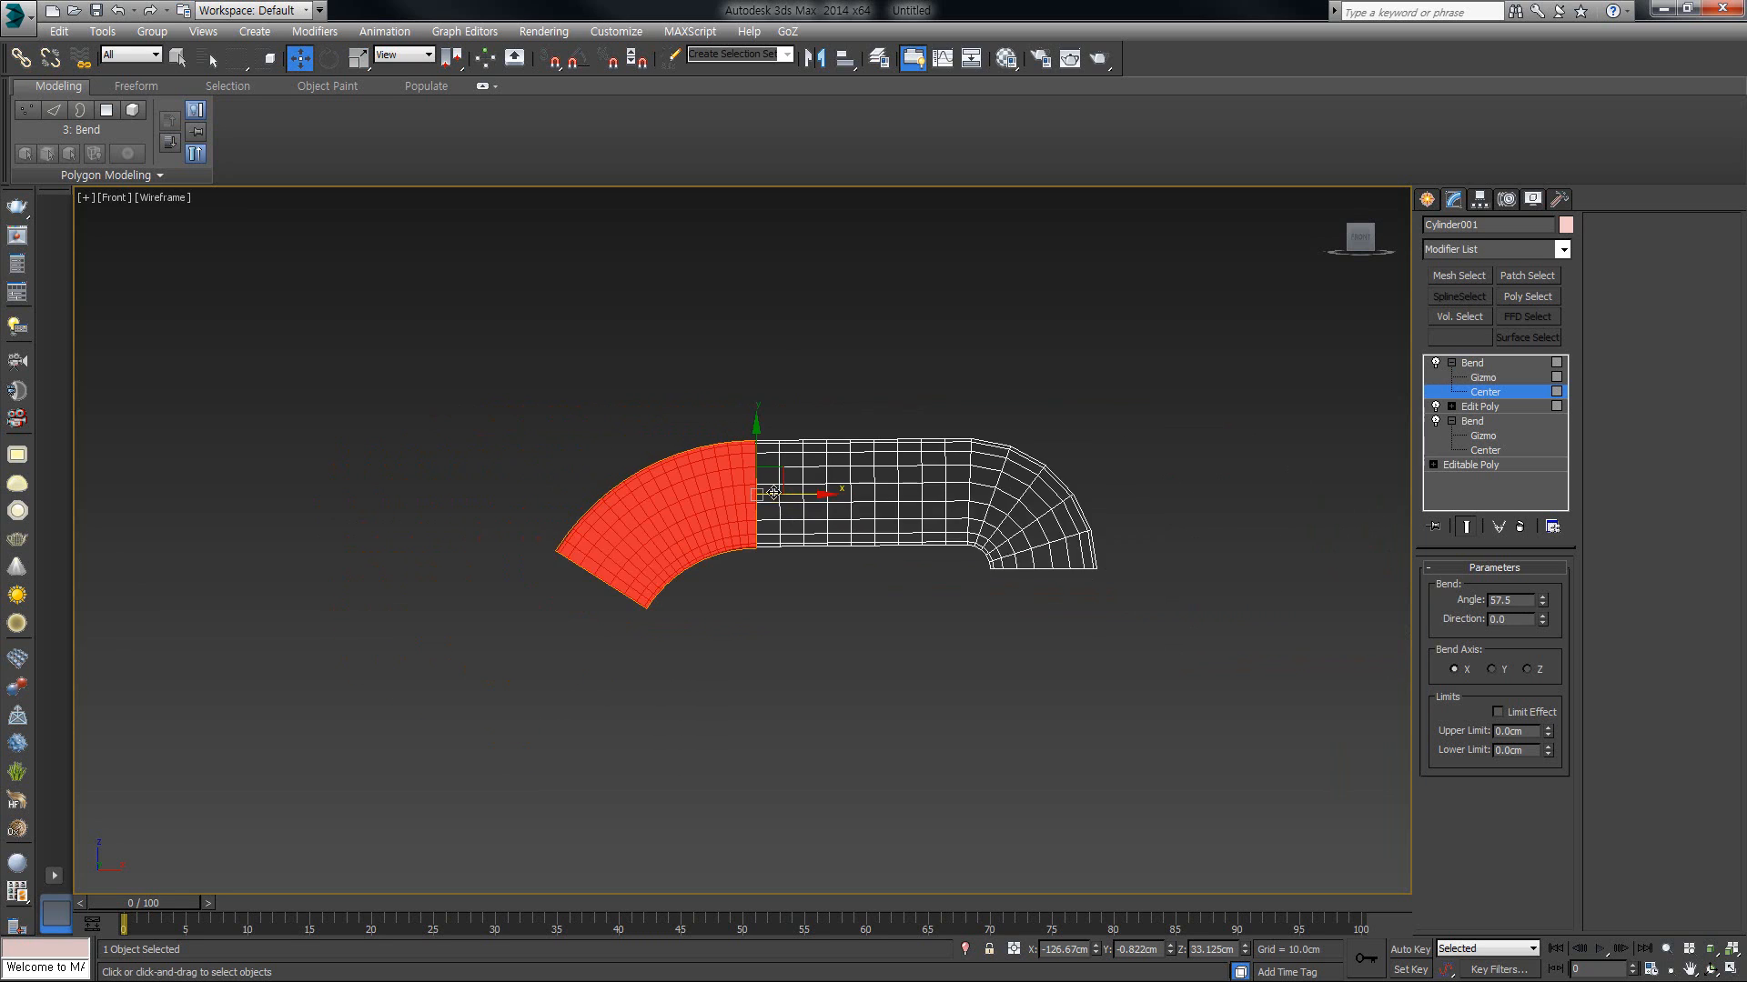
middle_click_drag(762, 578, 787, 509)
Step: Set the second Bend's angle to -90 and show the pipe shaded with edged faces from an angled view
left_click(1486, 453)
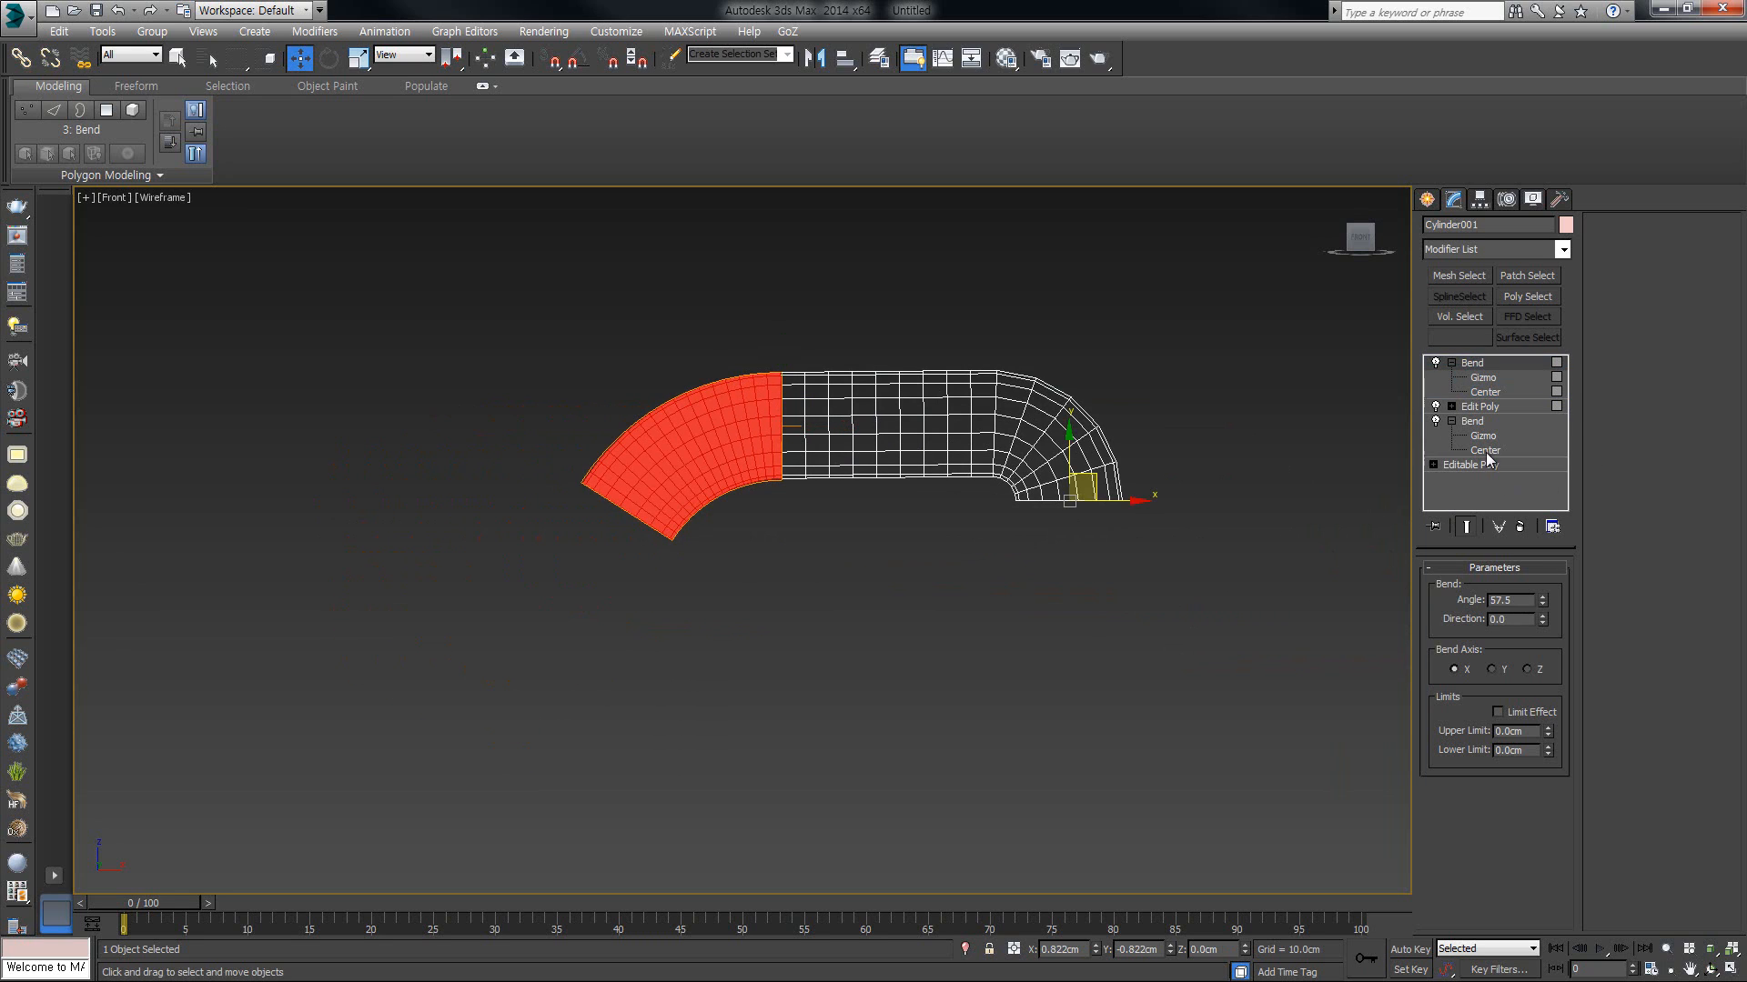
left_click_drag(1541, 600, 1578, 866)
scroll(924, 606, "down", 3)
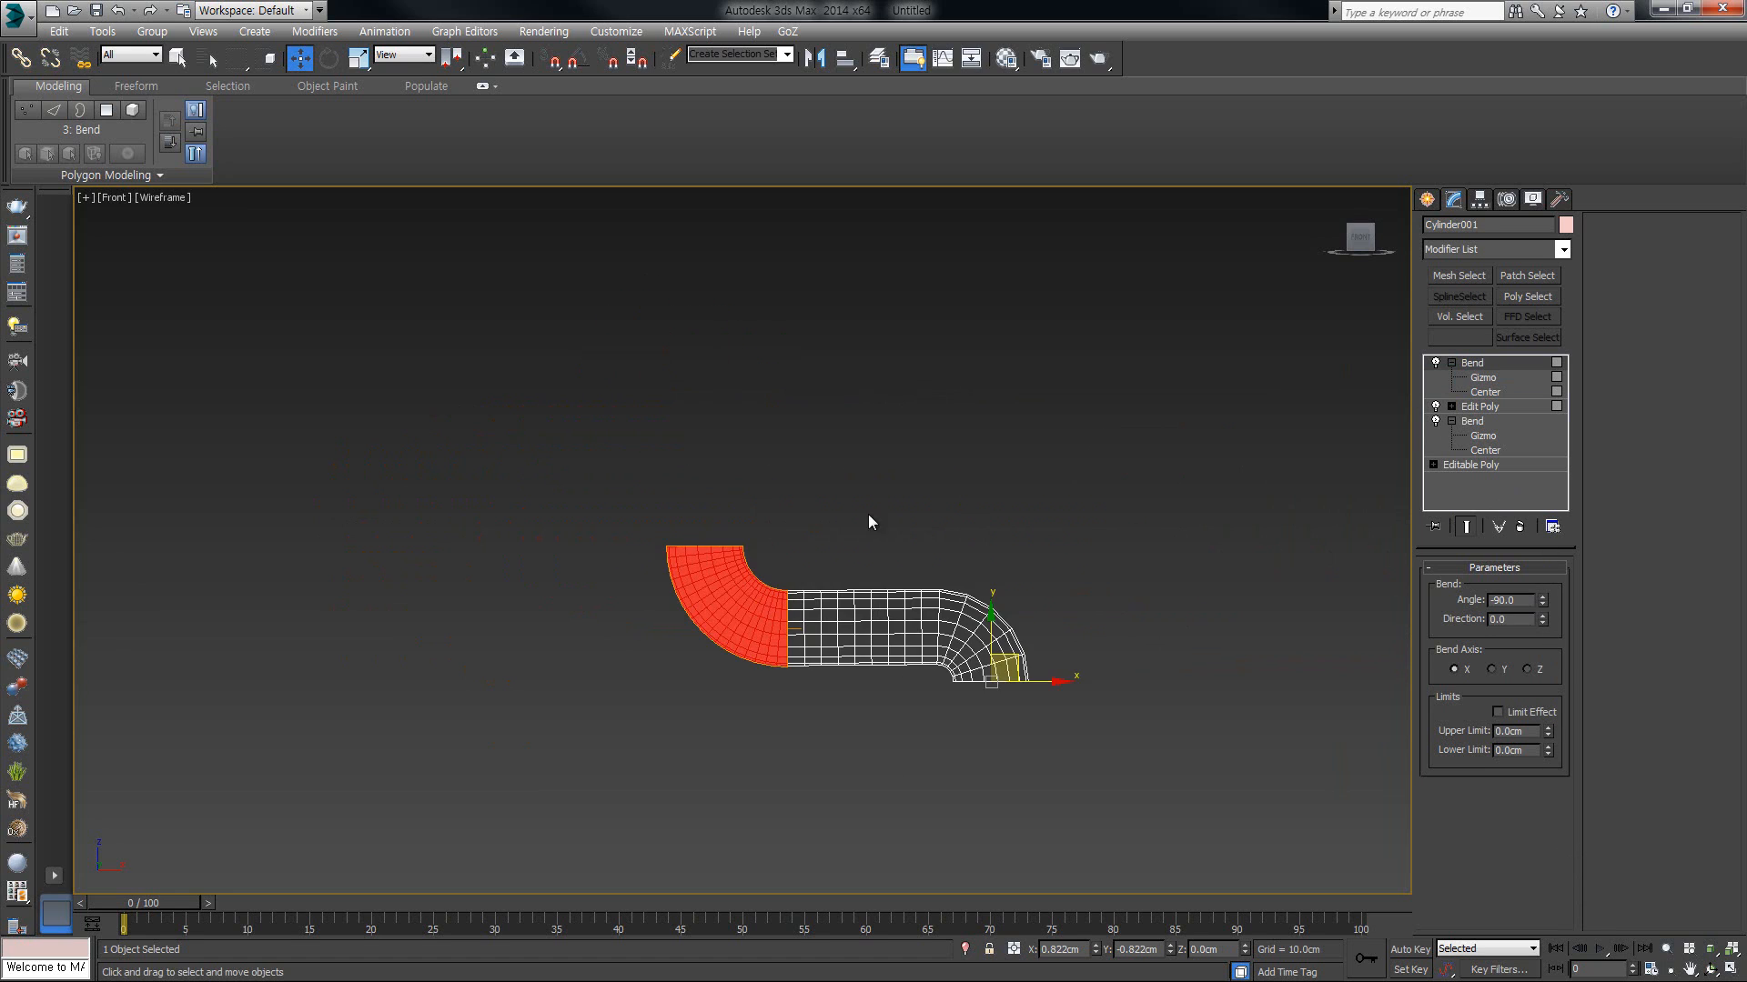
key("F3")
scroll(849, 425, "down", 2)
key("ctrl+r")
left_click_drag(715, 570, 837, 624)
key("w")
scroll(722, 444, "up", 5)
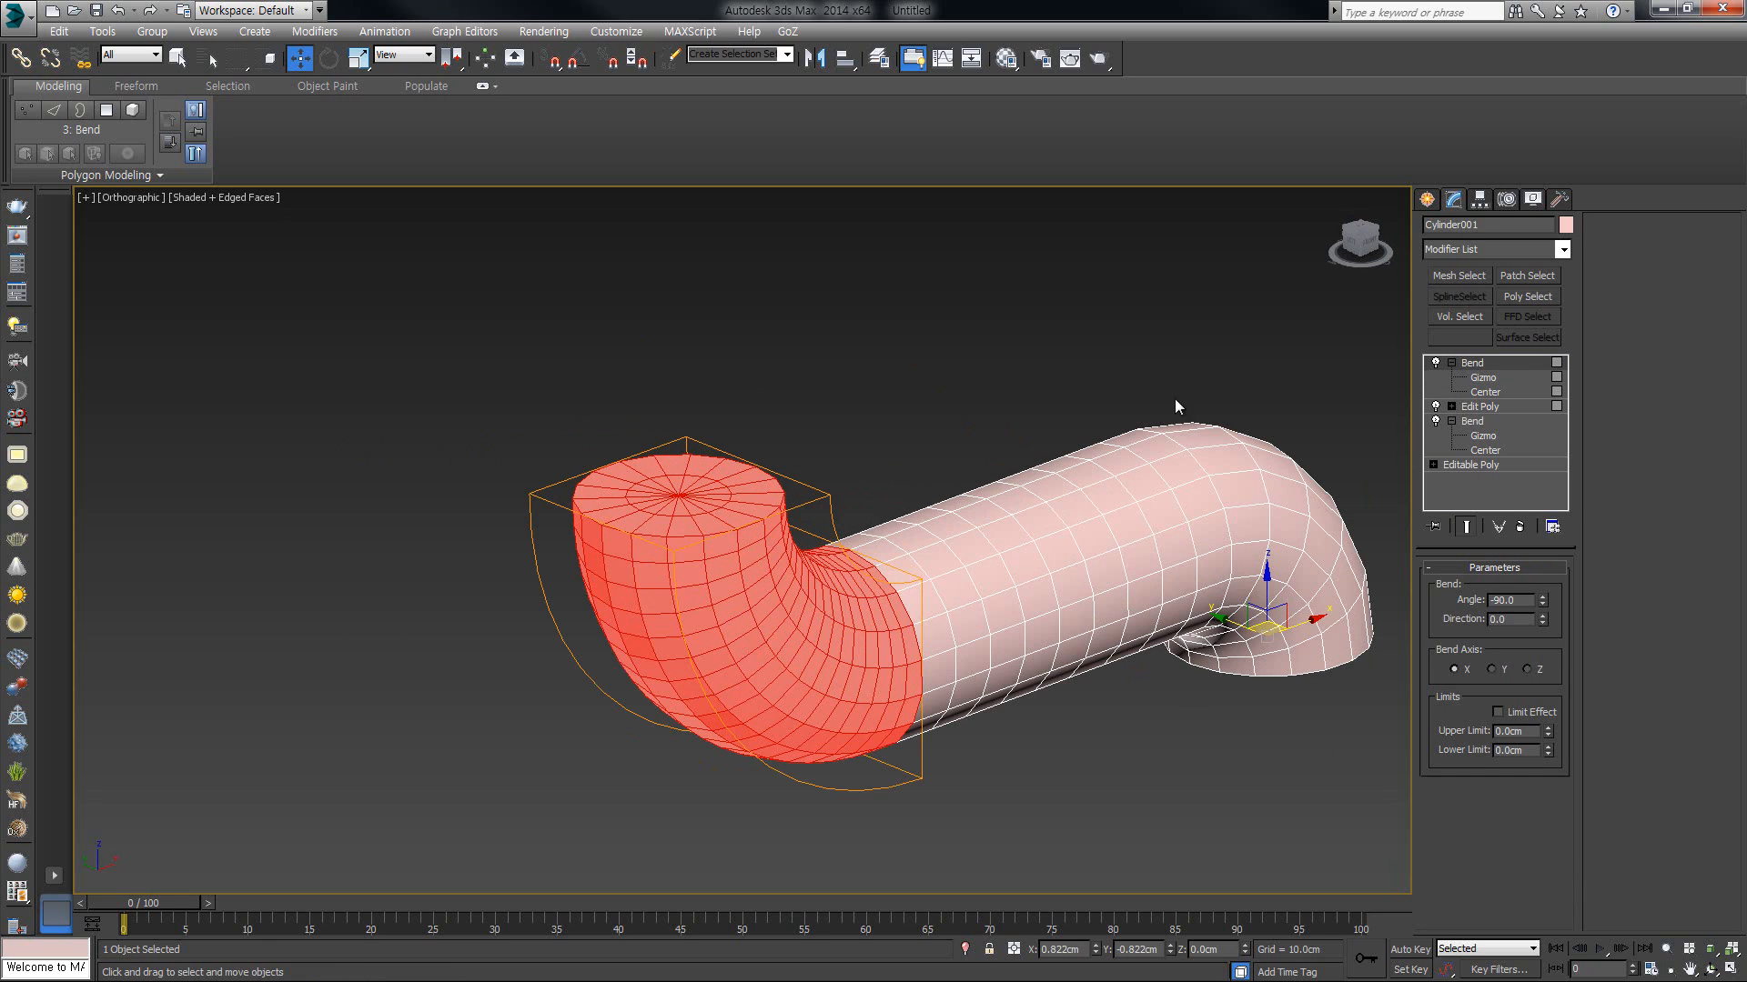
Step: Add another Edit Poly modifier above the second Bend and select only the cap polygons at the upturned end, excluding the side faces
left_click(1499, 378)
left_click(1503, 251)
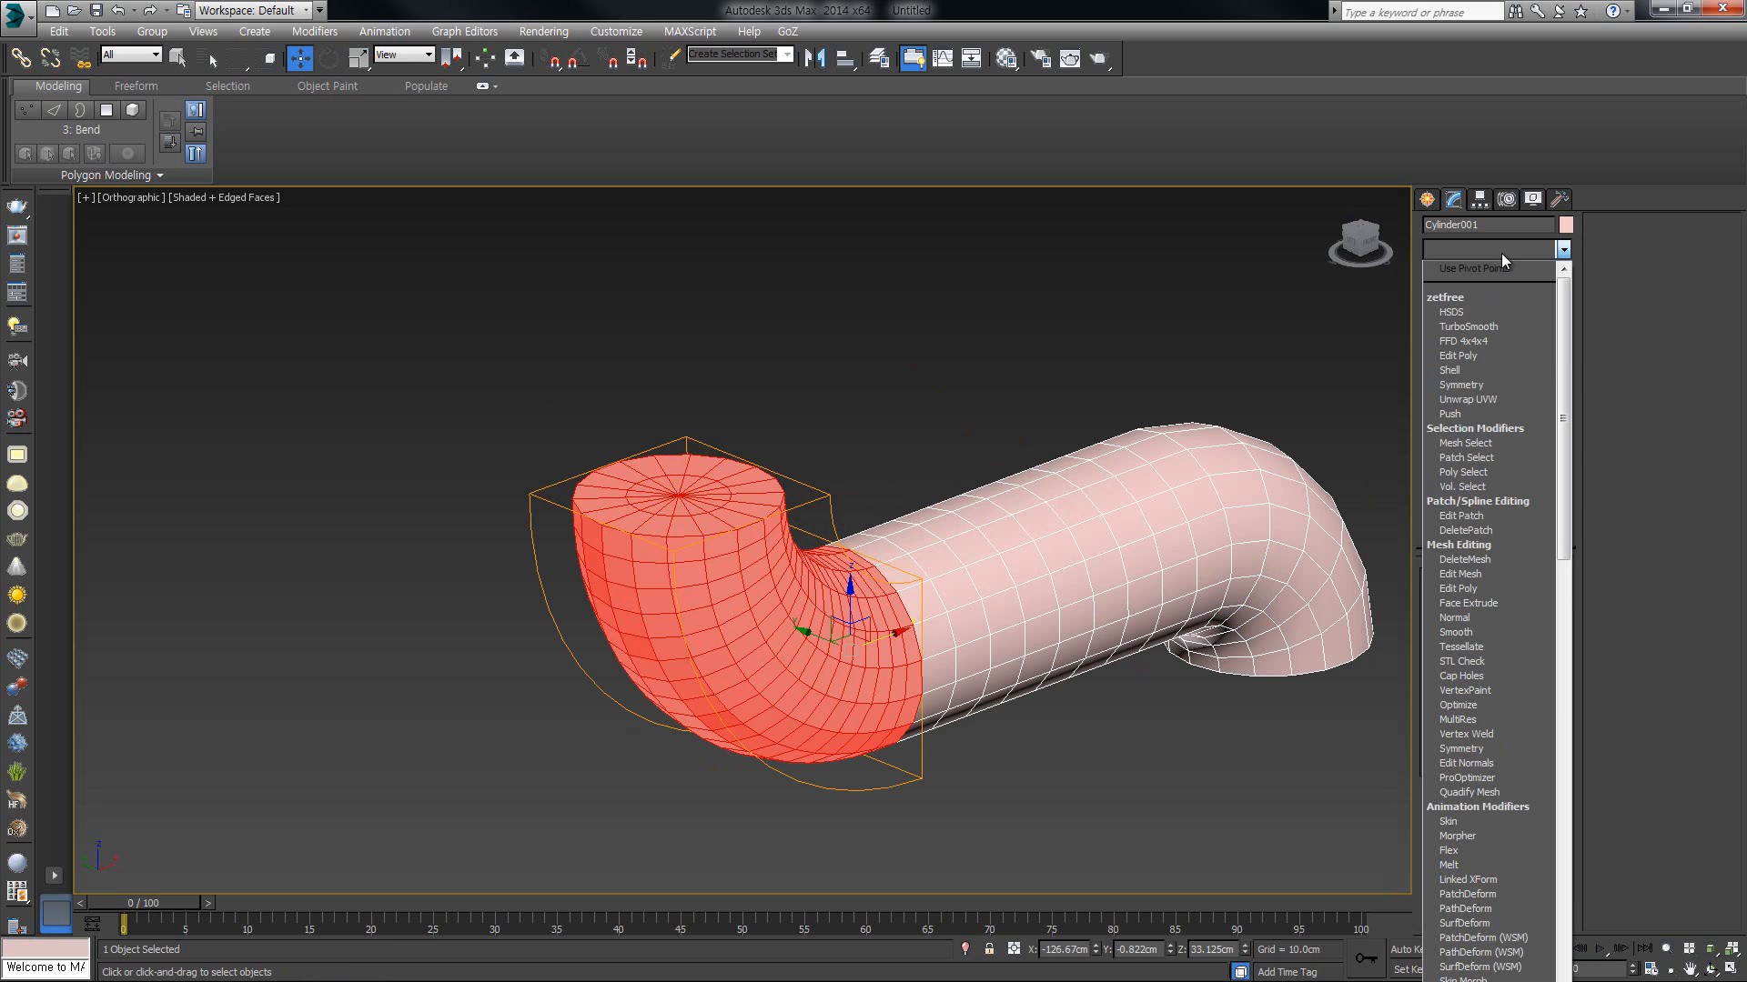
scroll(1501, 253, "down", 10)
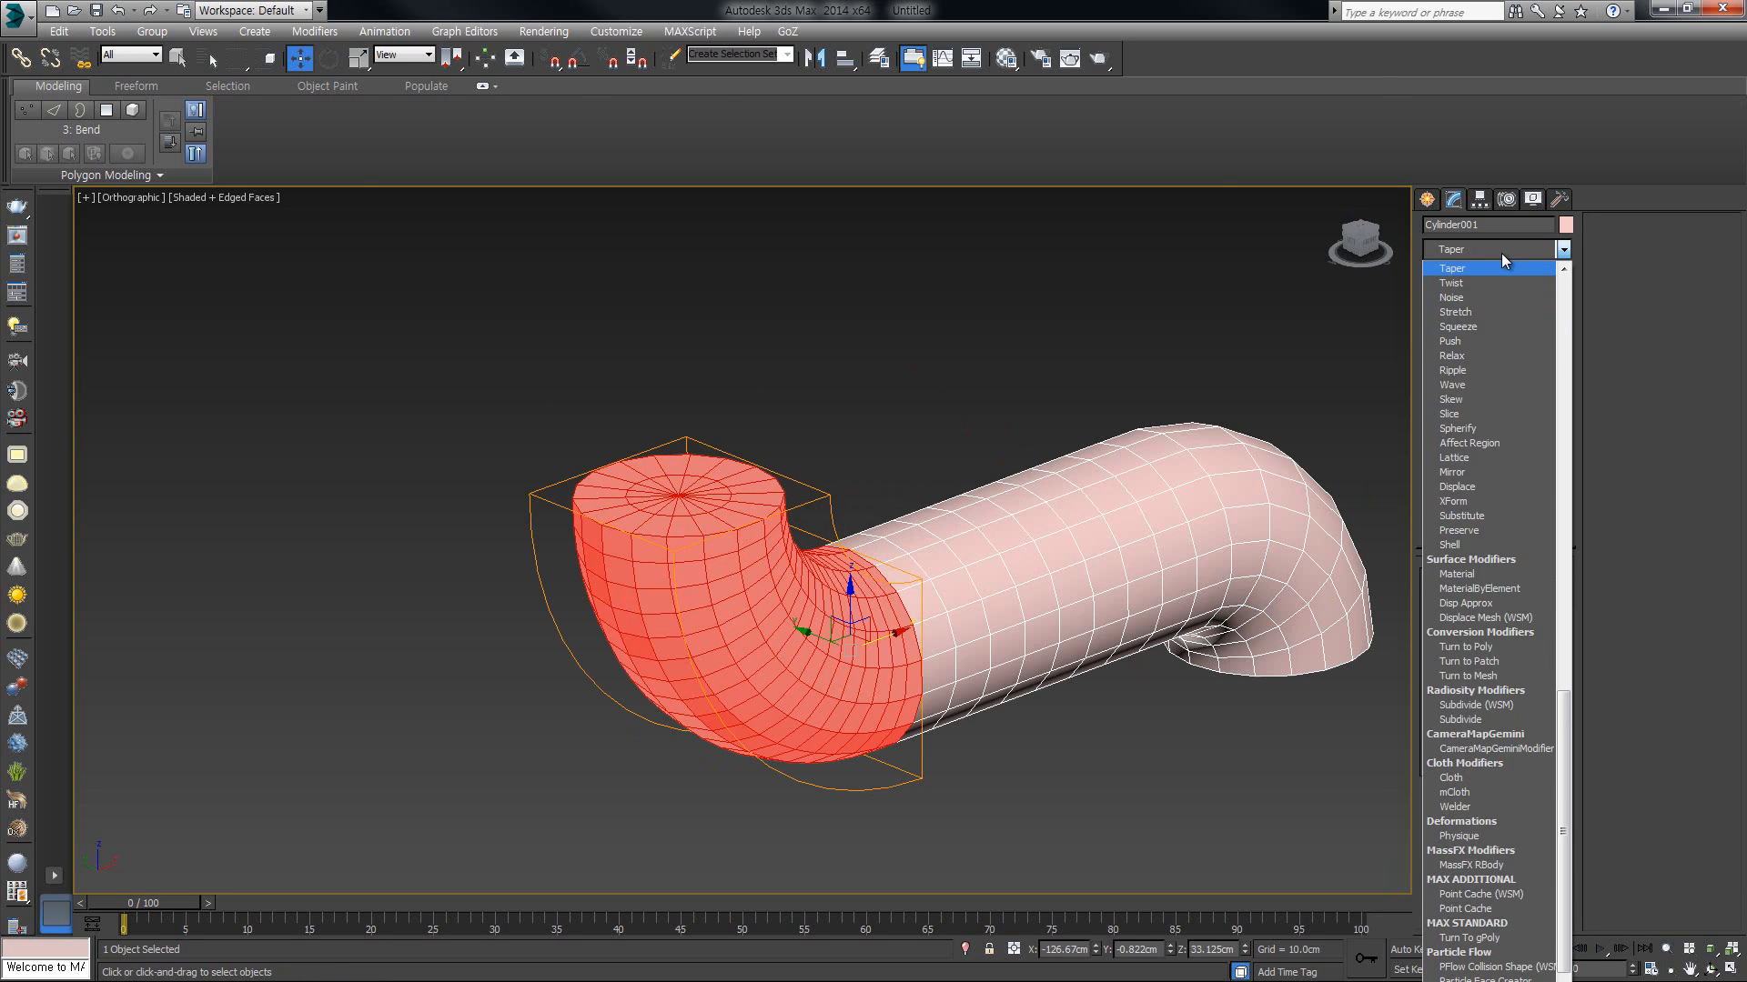
left_click_drag(381, 412, 870, 500)
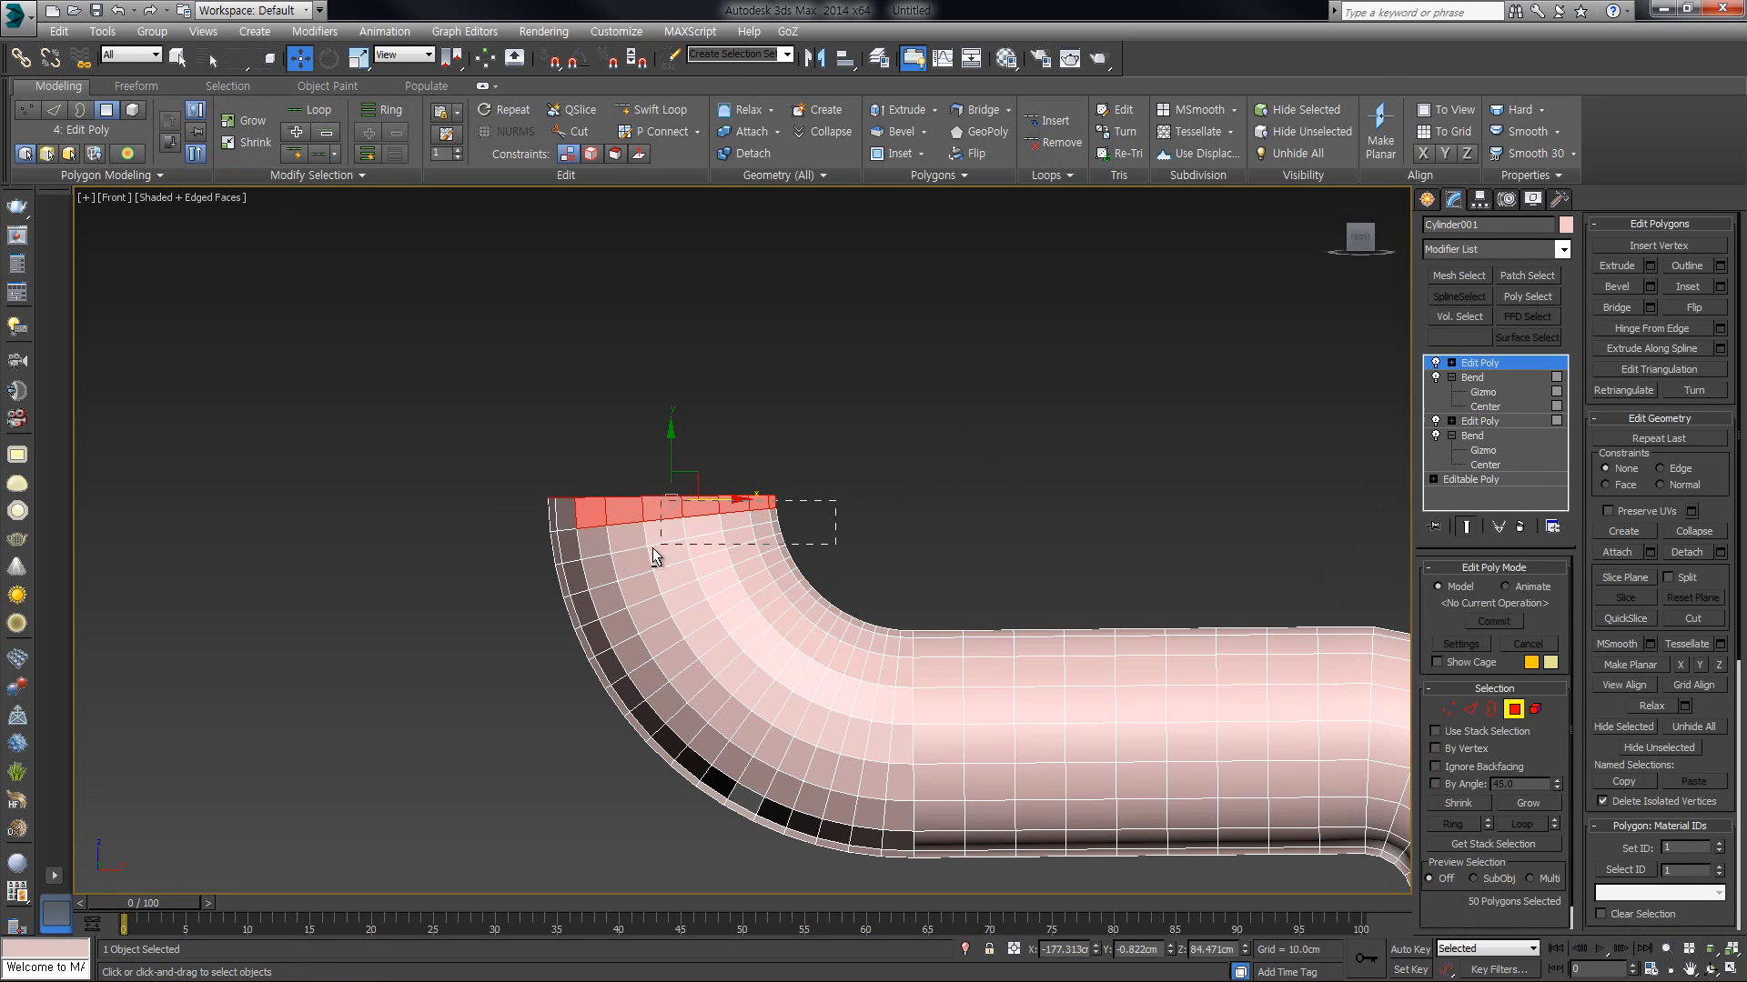
left_click_drag(485, 577, 485, 577, "alt")
middle_click_drag(863, 441, 861, 384)
middle_click_drag(653, 453, 688, 473, "alt")
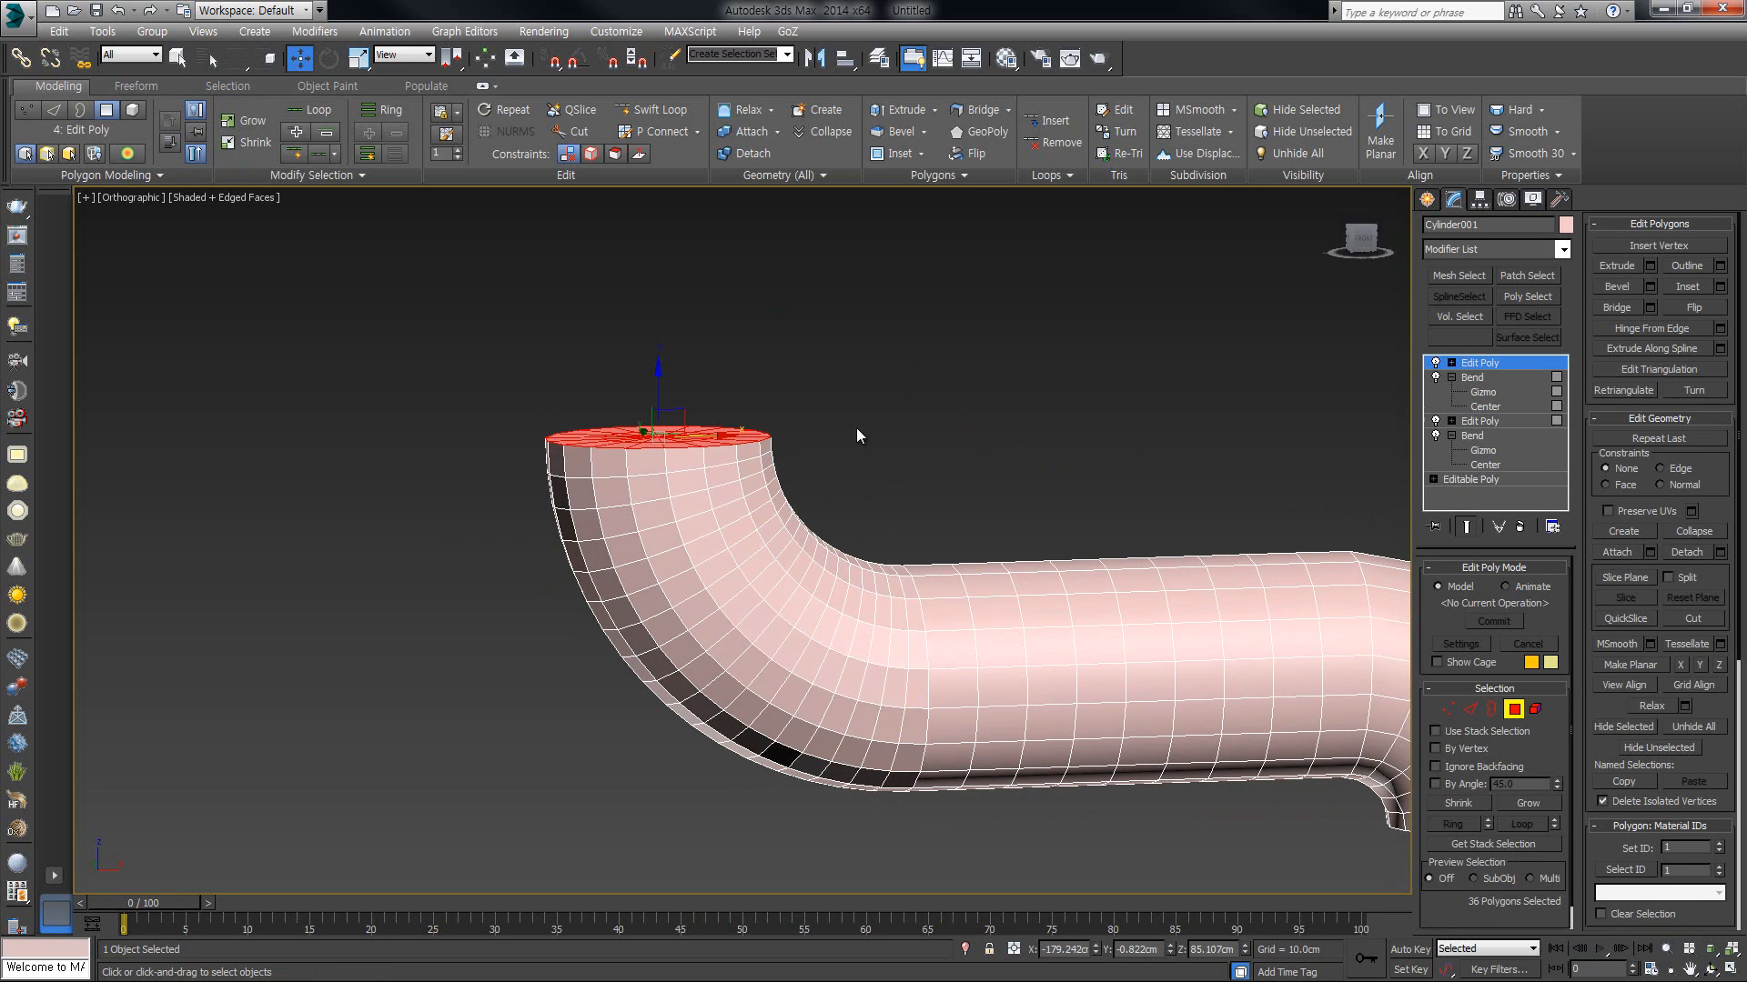
Step: Extrude the upturned end's cap polygons upward in repeated segments of about 5.083 cm to form a straight vertical section
left_click(1616, 265)
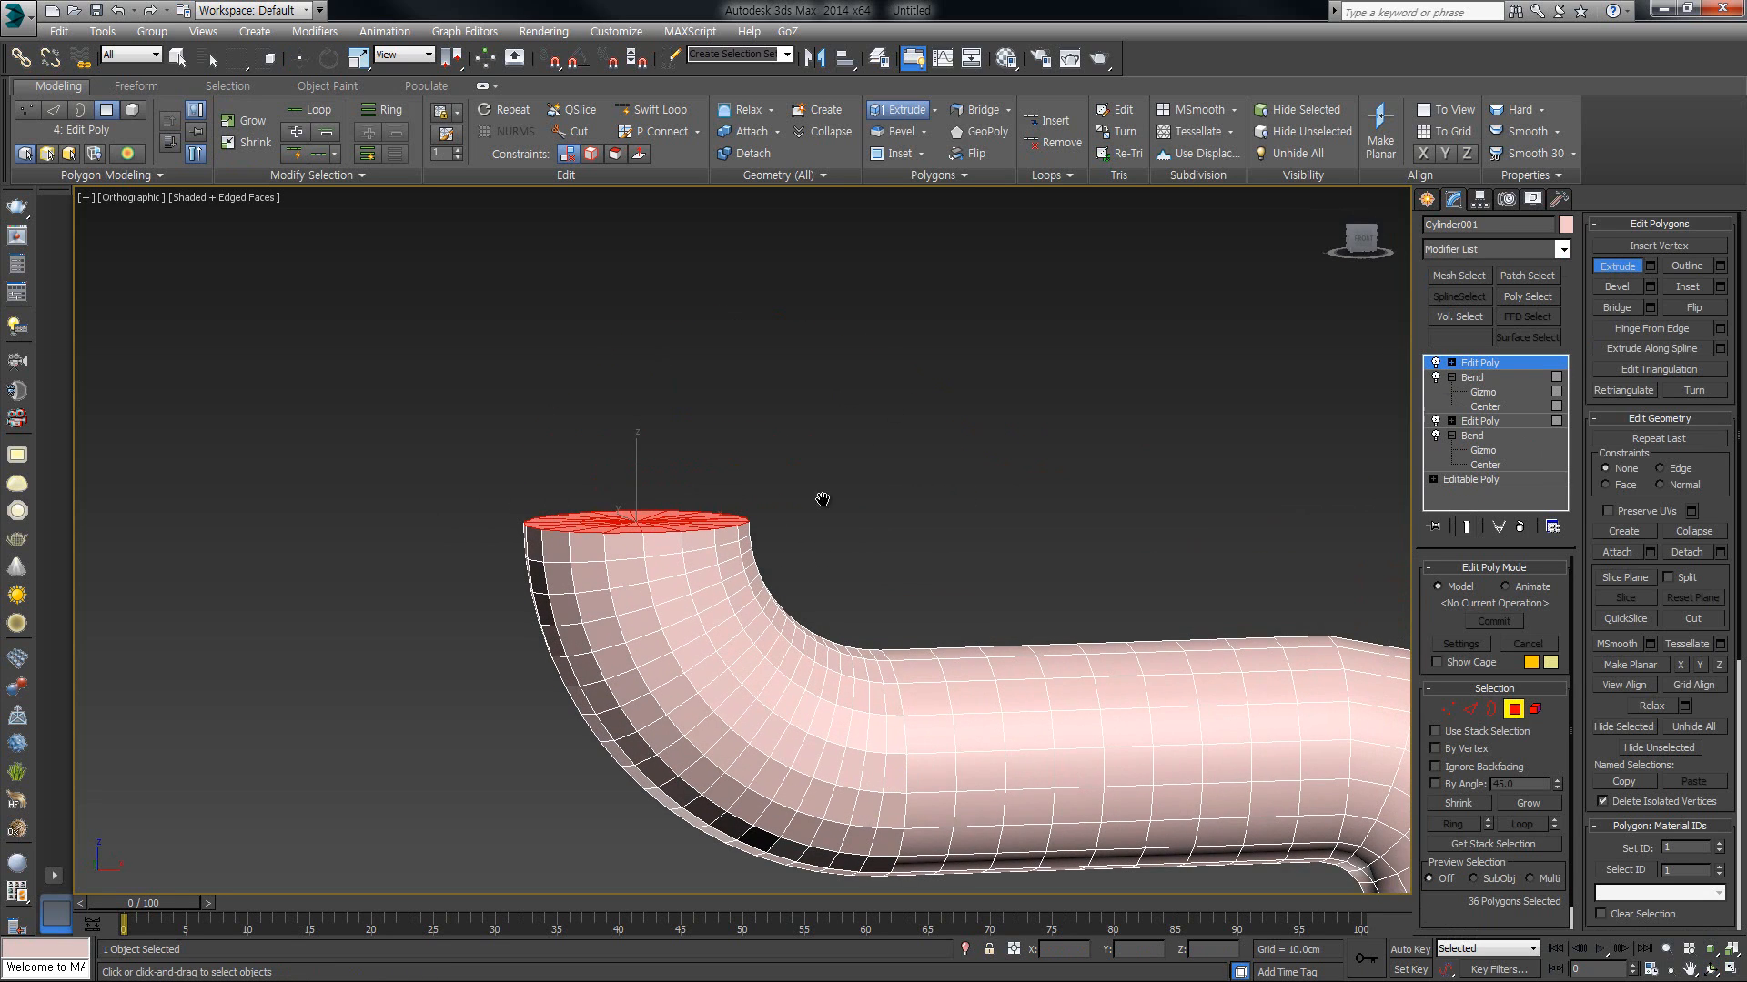
key("f")
scroll(826, 466, "down", 2)
middle_click_drag(826, 466, 992, 679)
left_click(1649, 266)
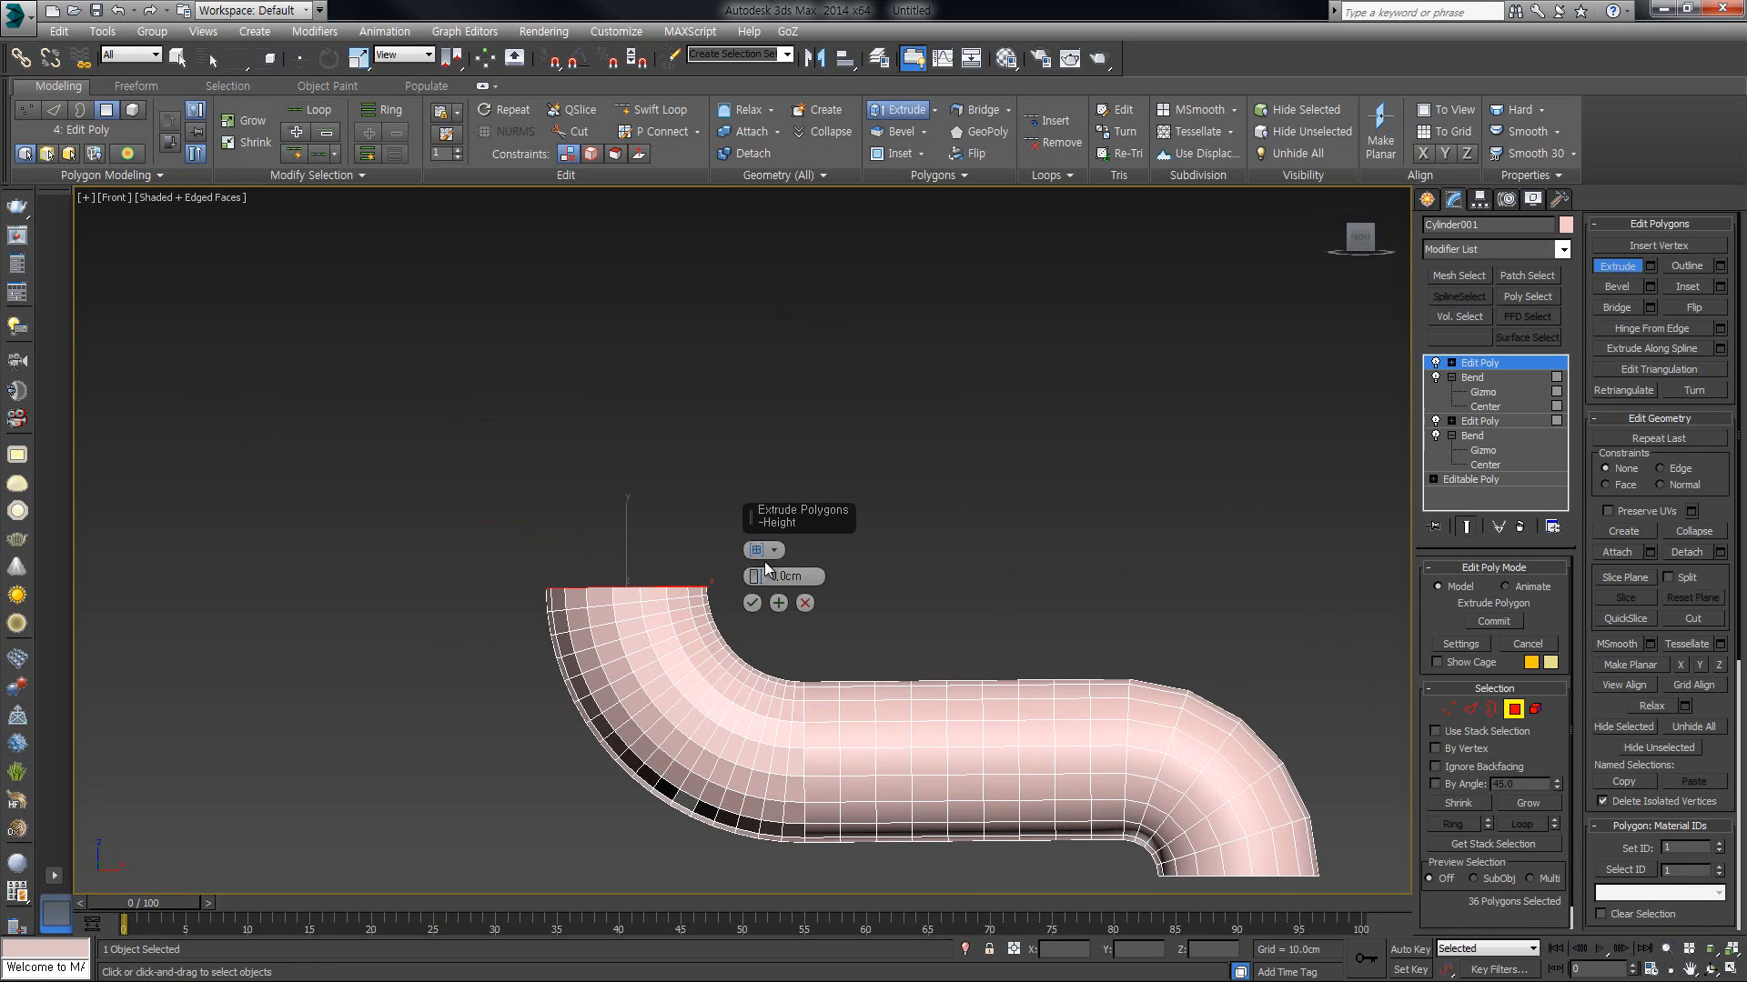
left_click_drag(754, 577, 754, 557)
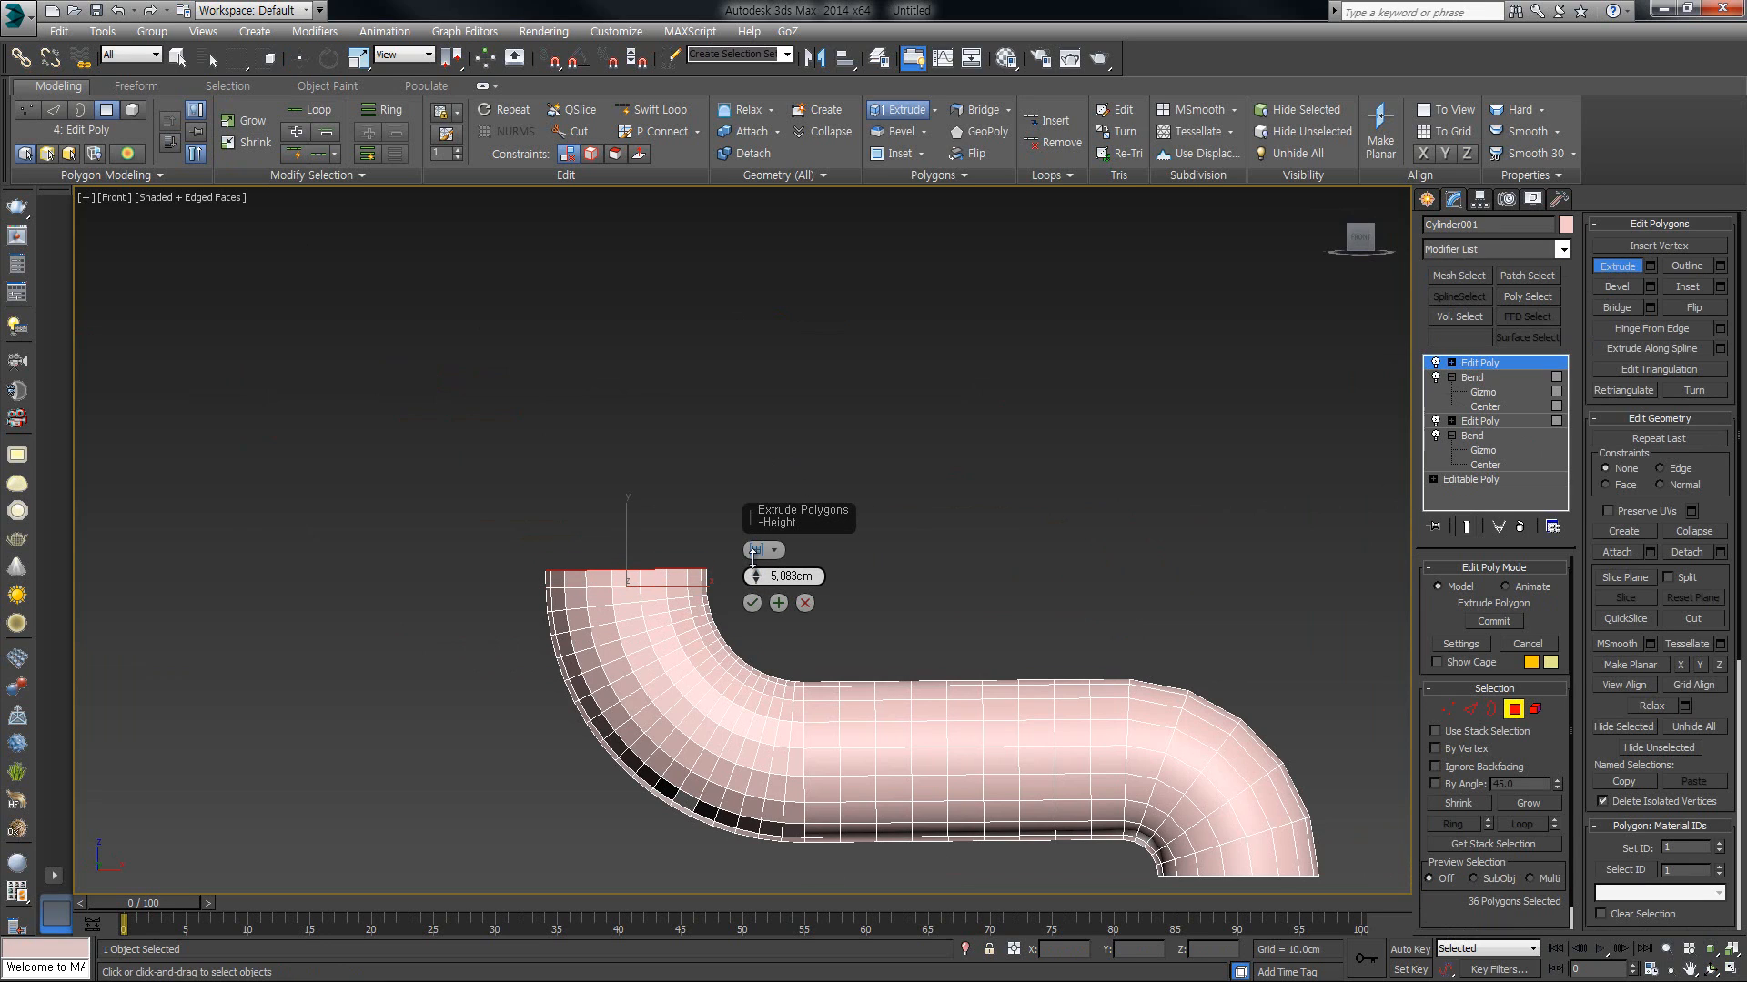
left_click(779, 603)
left_click(779, 603)
left_click(779, 604)
left_click(779, 603)
left_click(778, 603)
left_click(779, 603)
left_click(778, 603)
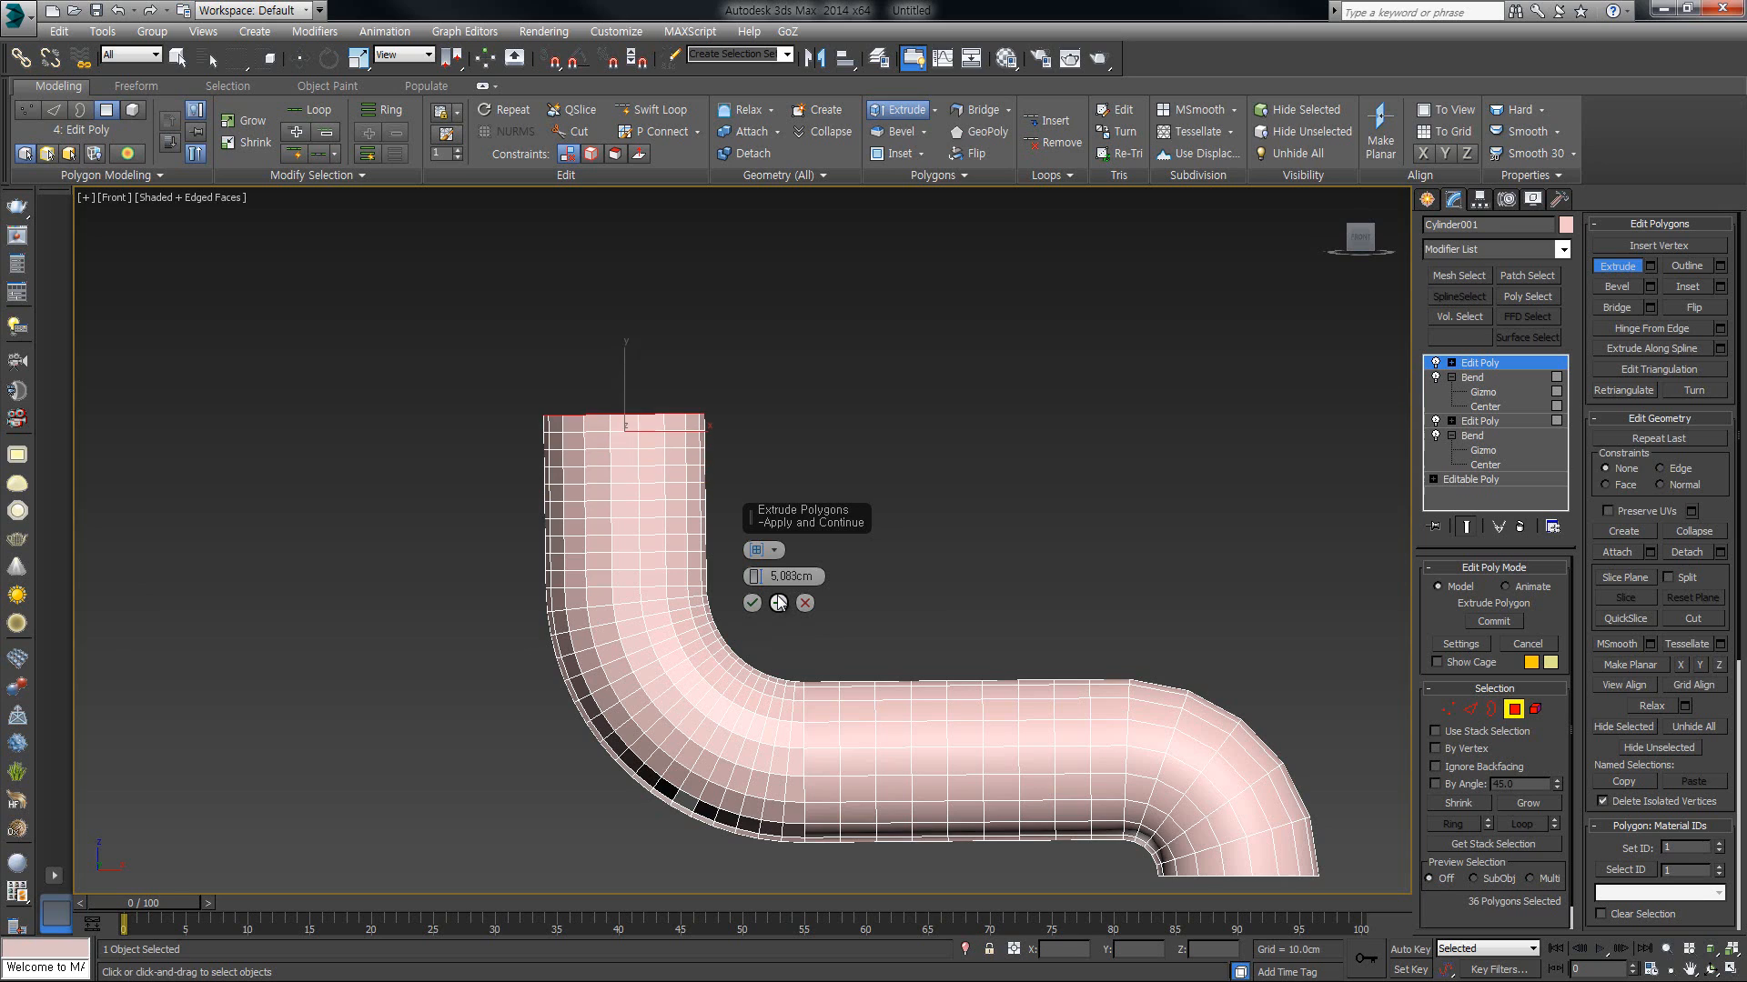
left_click(779, 603)
left_click(778, 603)
left_click(778, 603)
left_click(779, 603)
left_click(751, 603)
left_click(755, 604)
Step: Select all polygons of the new vertical section and add a third Bend modifier at the top of the stack
scroll(818, 554, "down", 2)
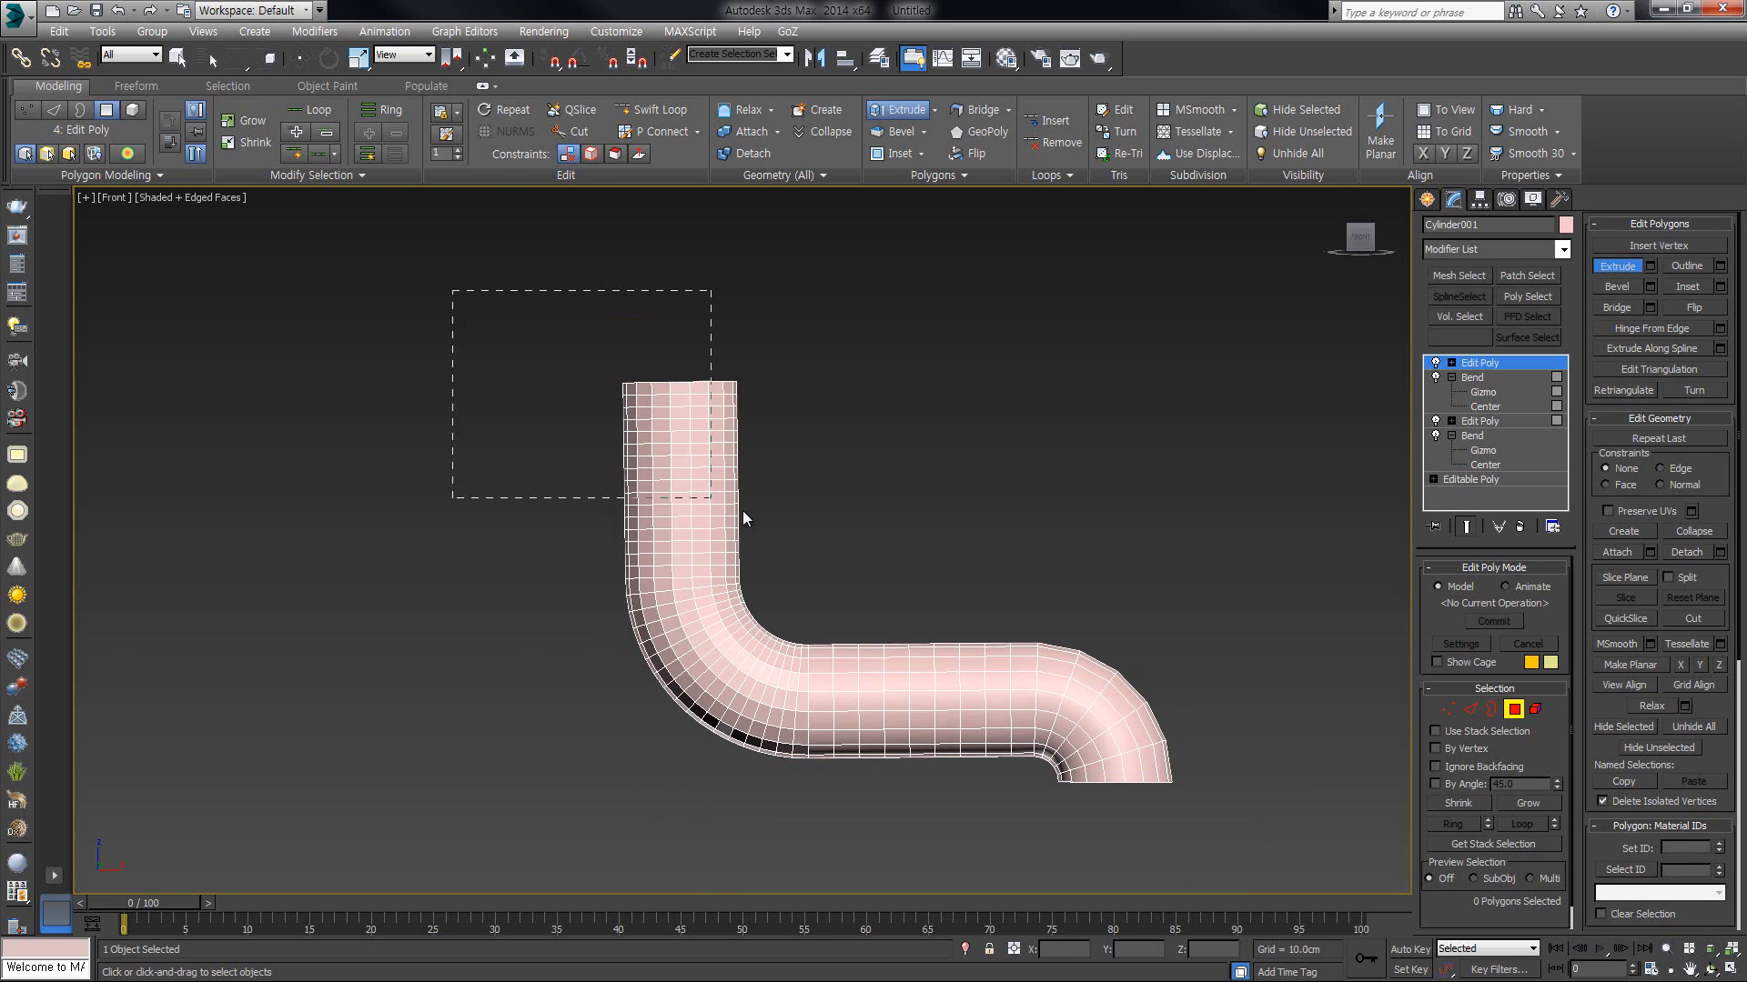
left_click_drag(742, 510, 795, 560)
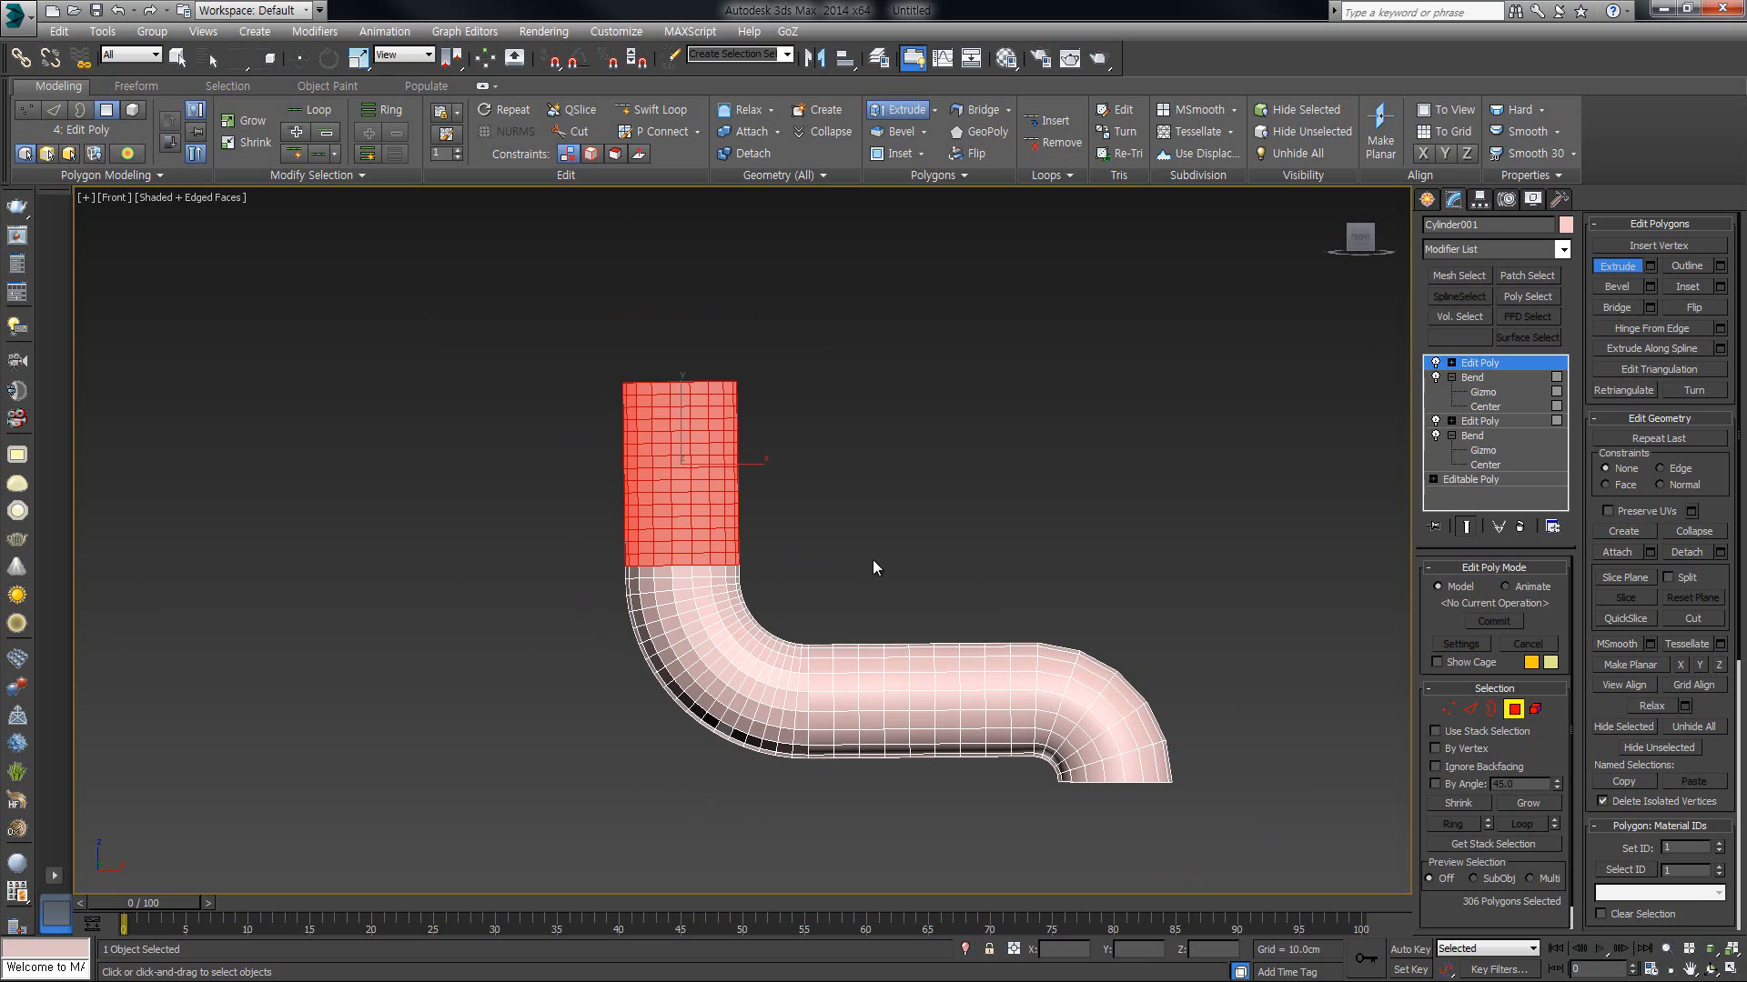
left_click(1503, 242)
scroll(1502, 243, "down", 3)
left_click(1472, 266)
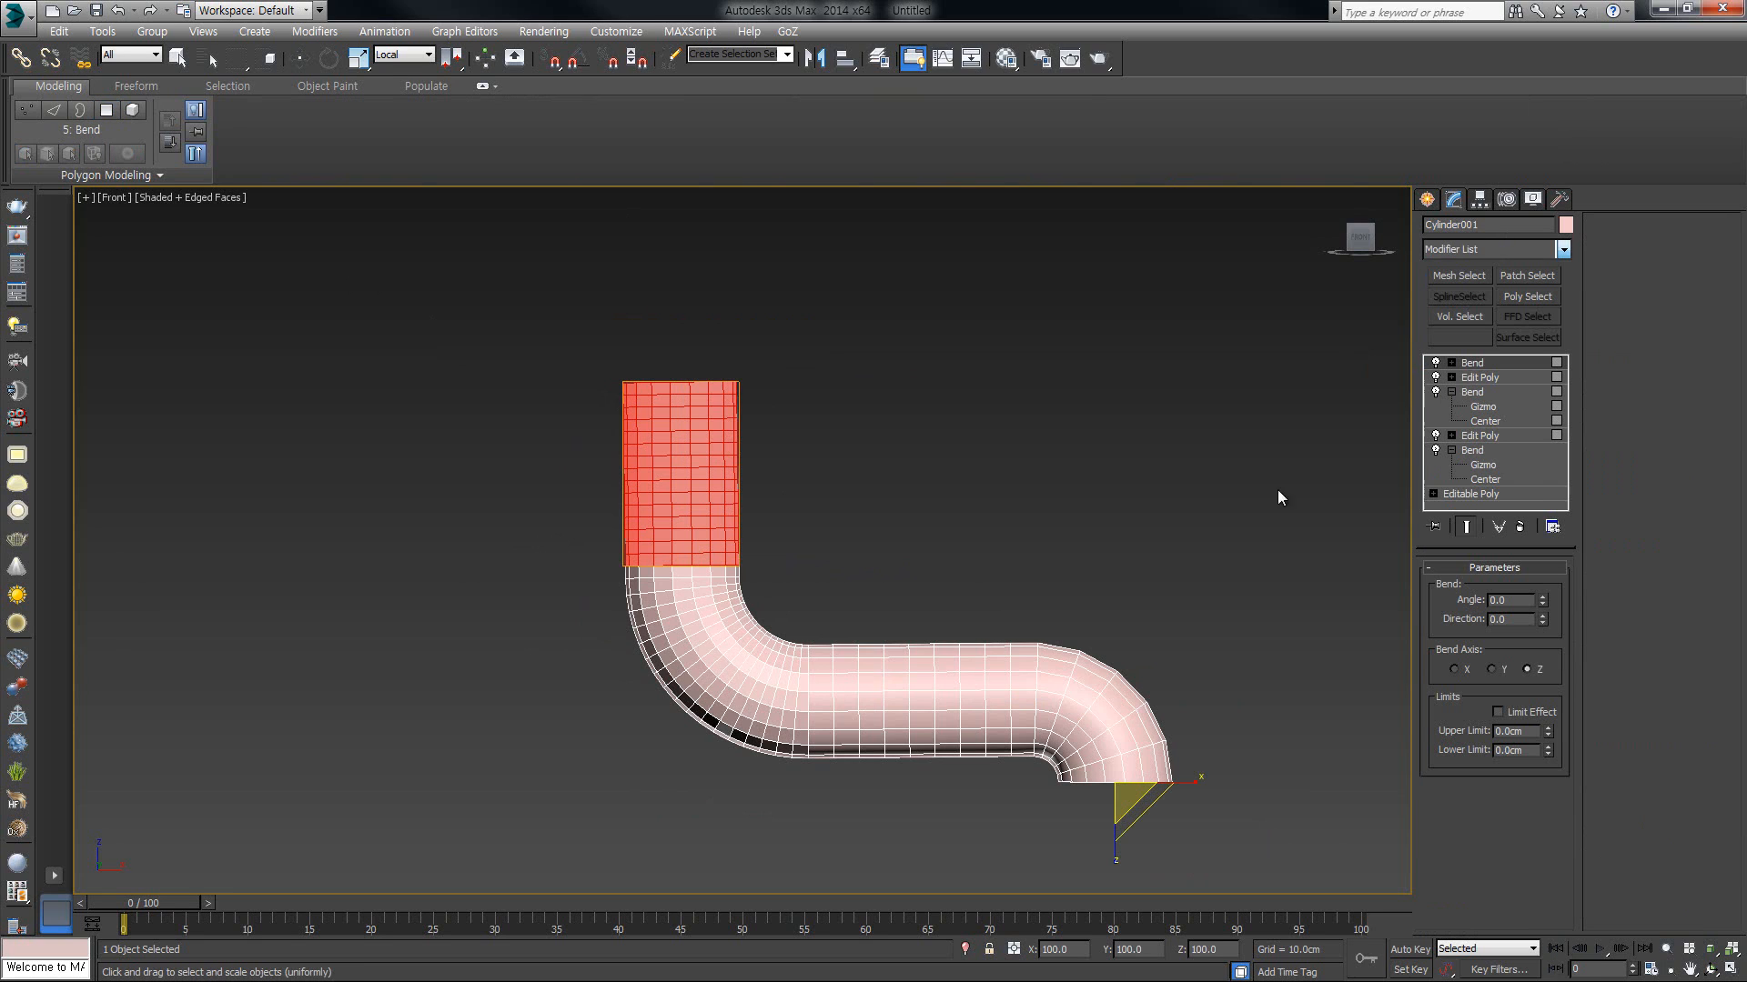
Step: Set the third Bend's angle to -112.5 and move its Center down to the seam at the vertical section's base
left_click_drag(1545, 600, 1546, 806)
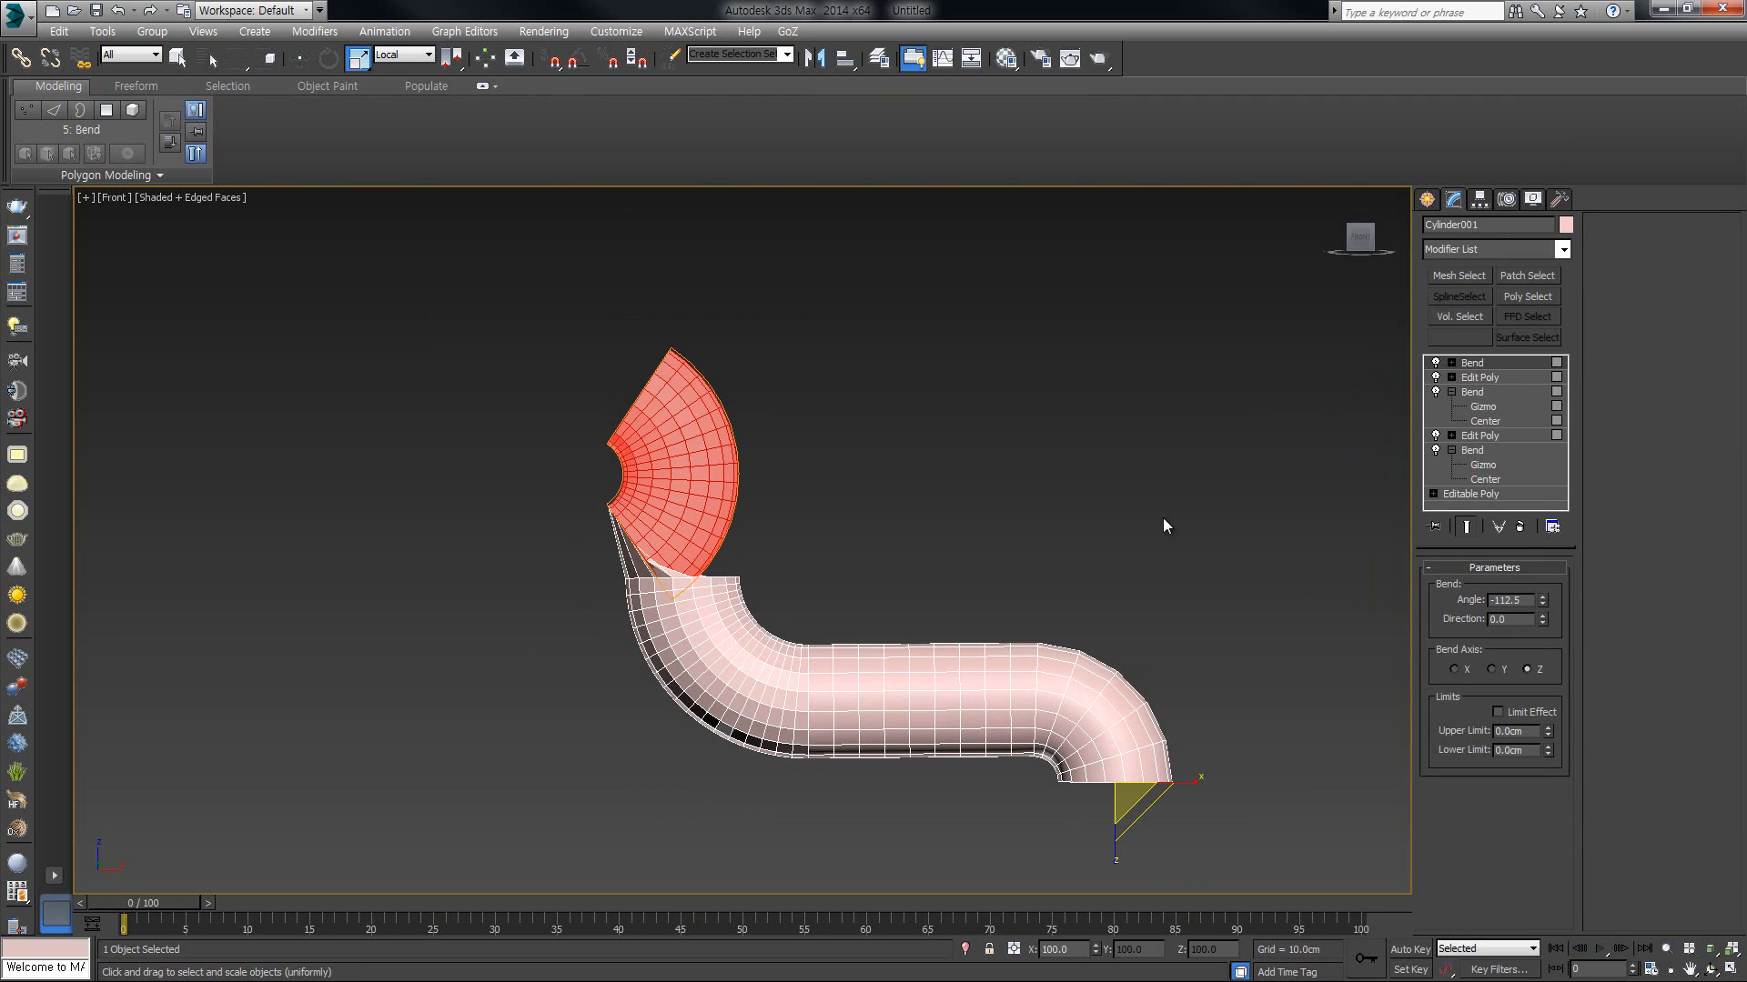
left_click(1451, 362)
left_click(1485, 391)
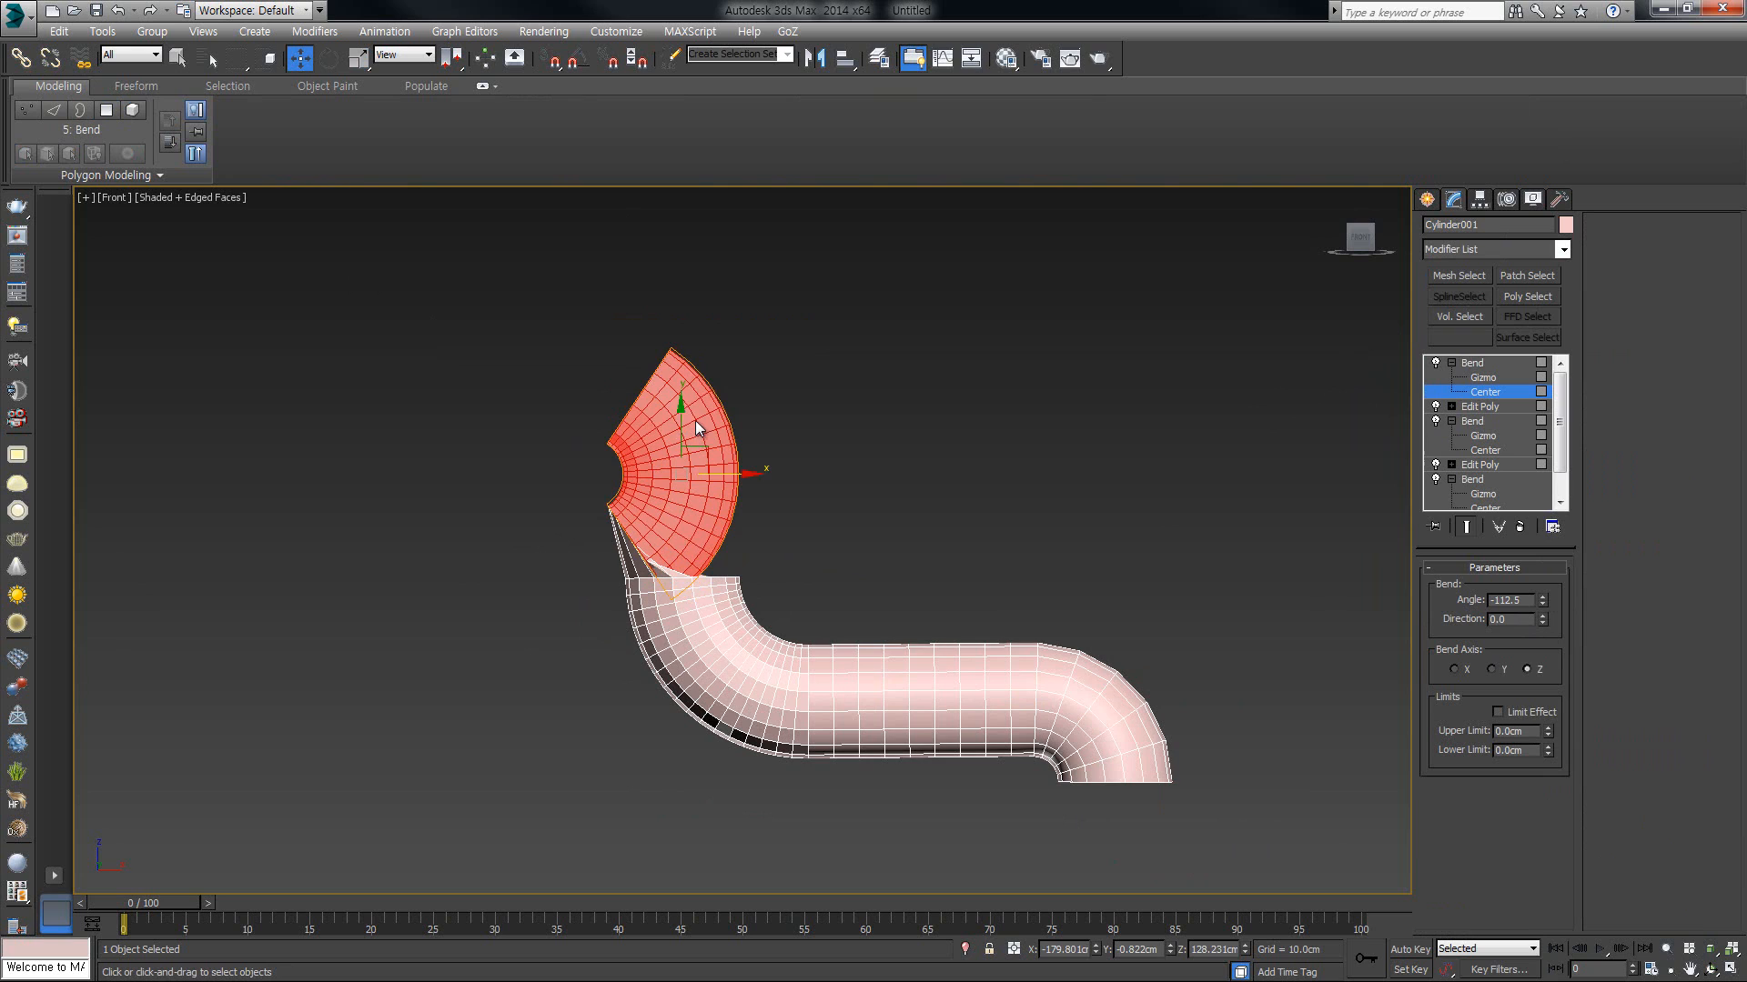
left_click_drag(695, 425, 672, 510)
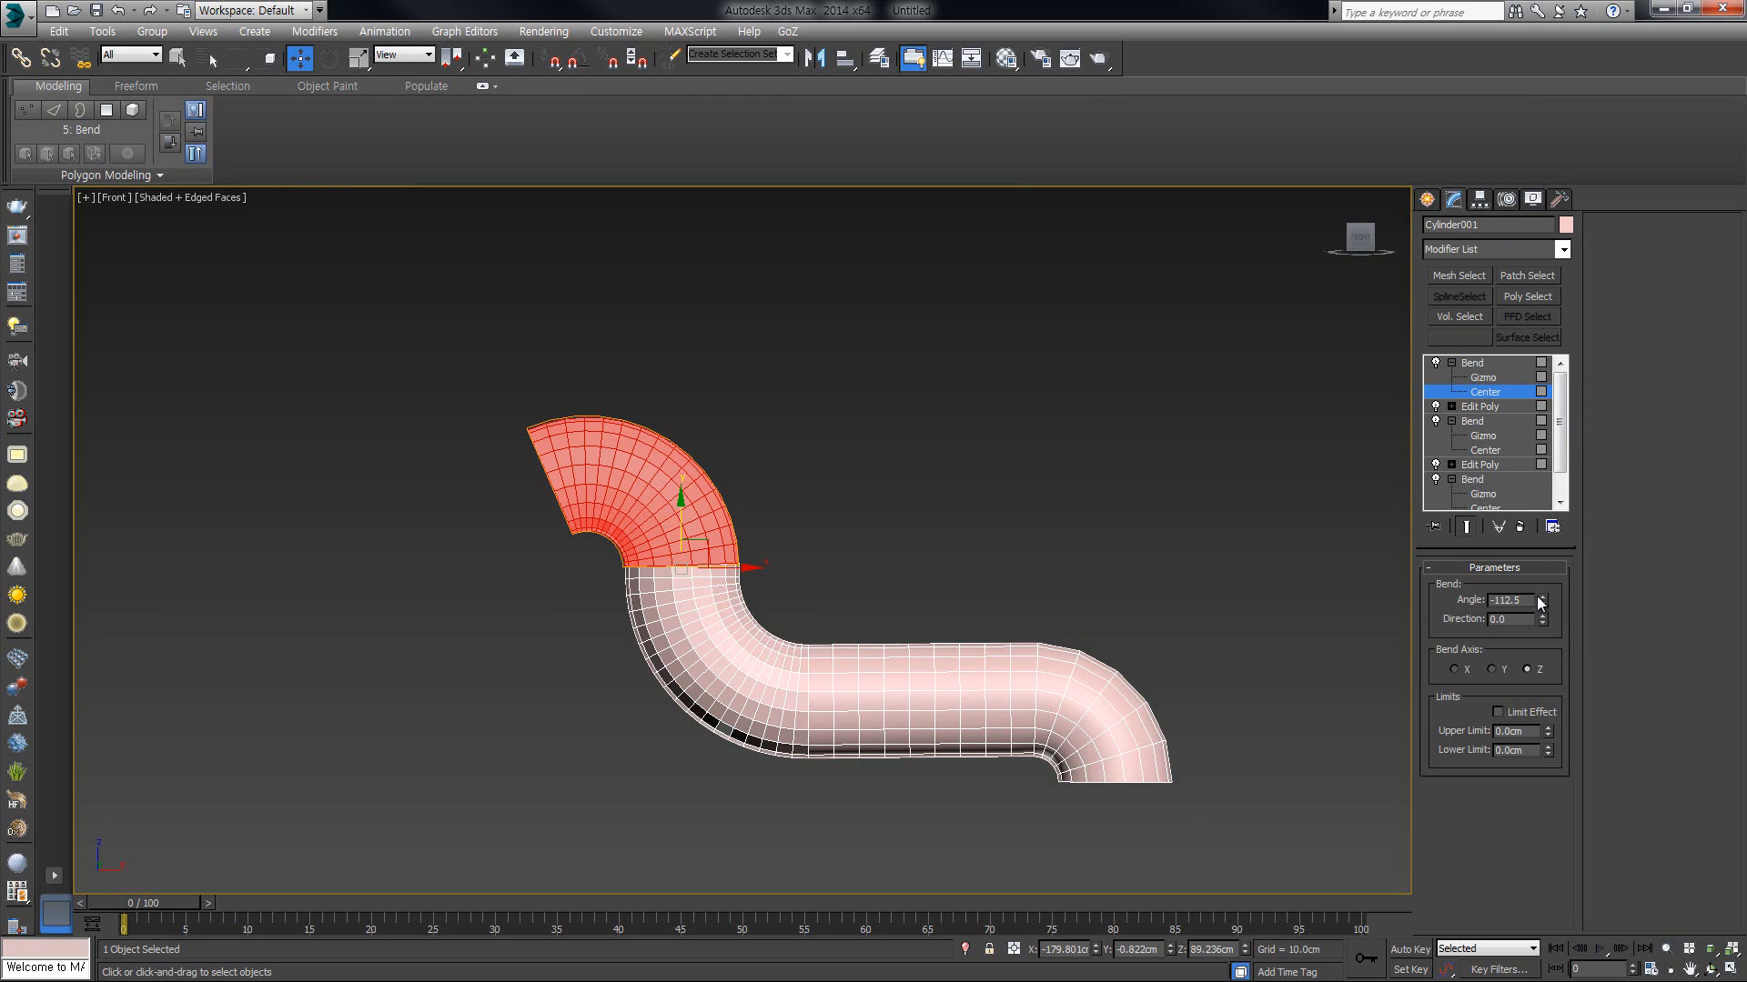
Step: Set the third Bend's angle to 86.5 so the pipe's upper section curls back over the straight run
left_click_drag(1540, 603, 1568, 237)
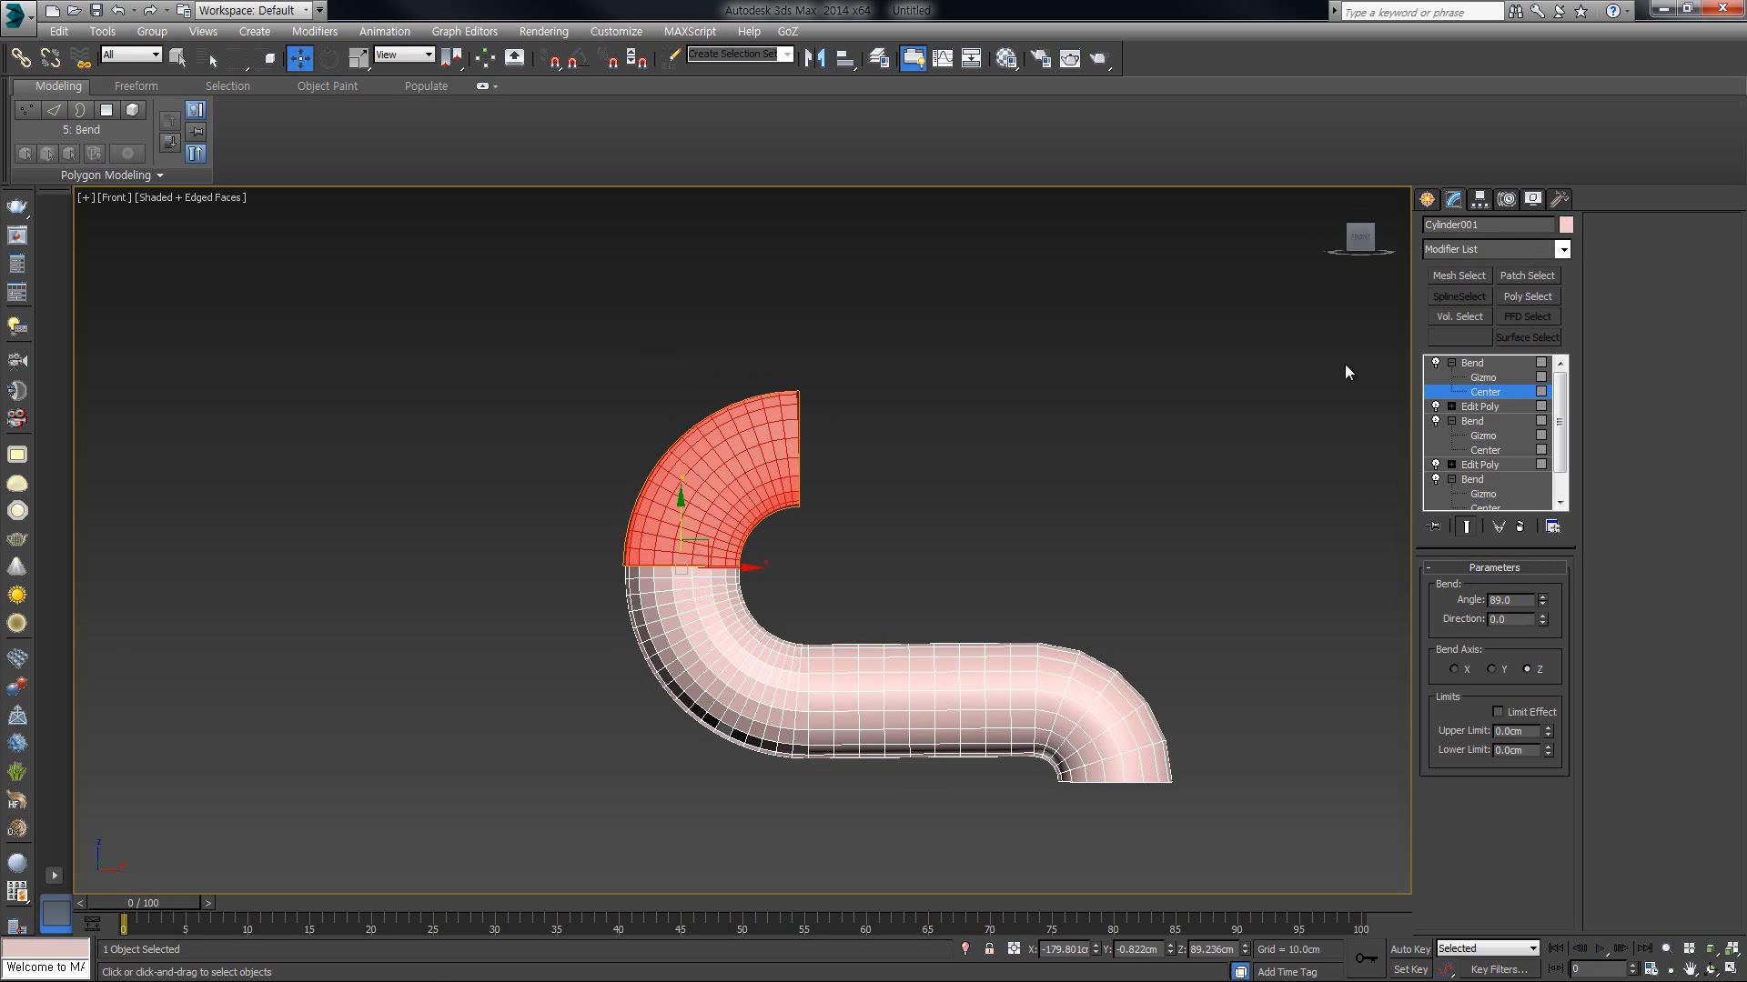
middle_click_drag(611, 560, 495, 515, "alt")
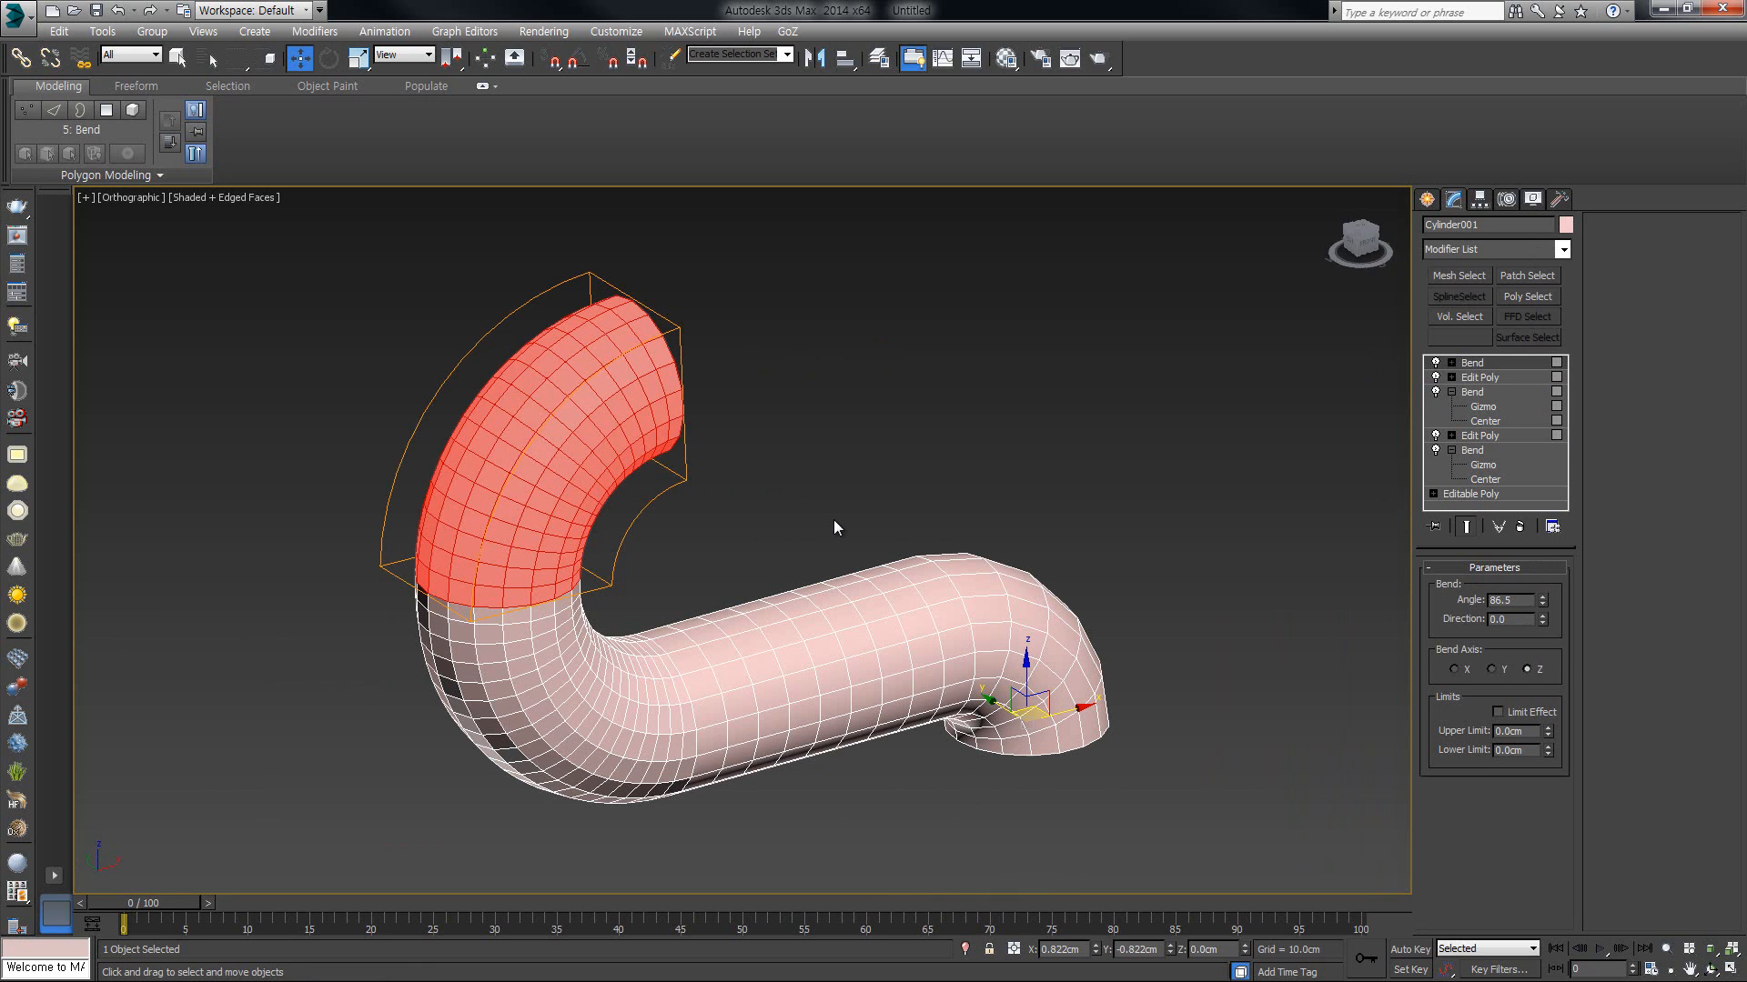
Step: Disable the third Bend, the Edit Poly below it and the second Bend one by one to compare the shapes, and re-enable all three
left_click(1437, 358)
left_click(1438, 373)
left_click(1433, 397)
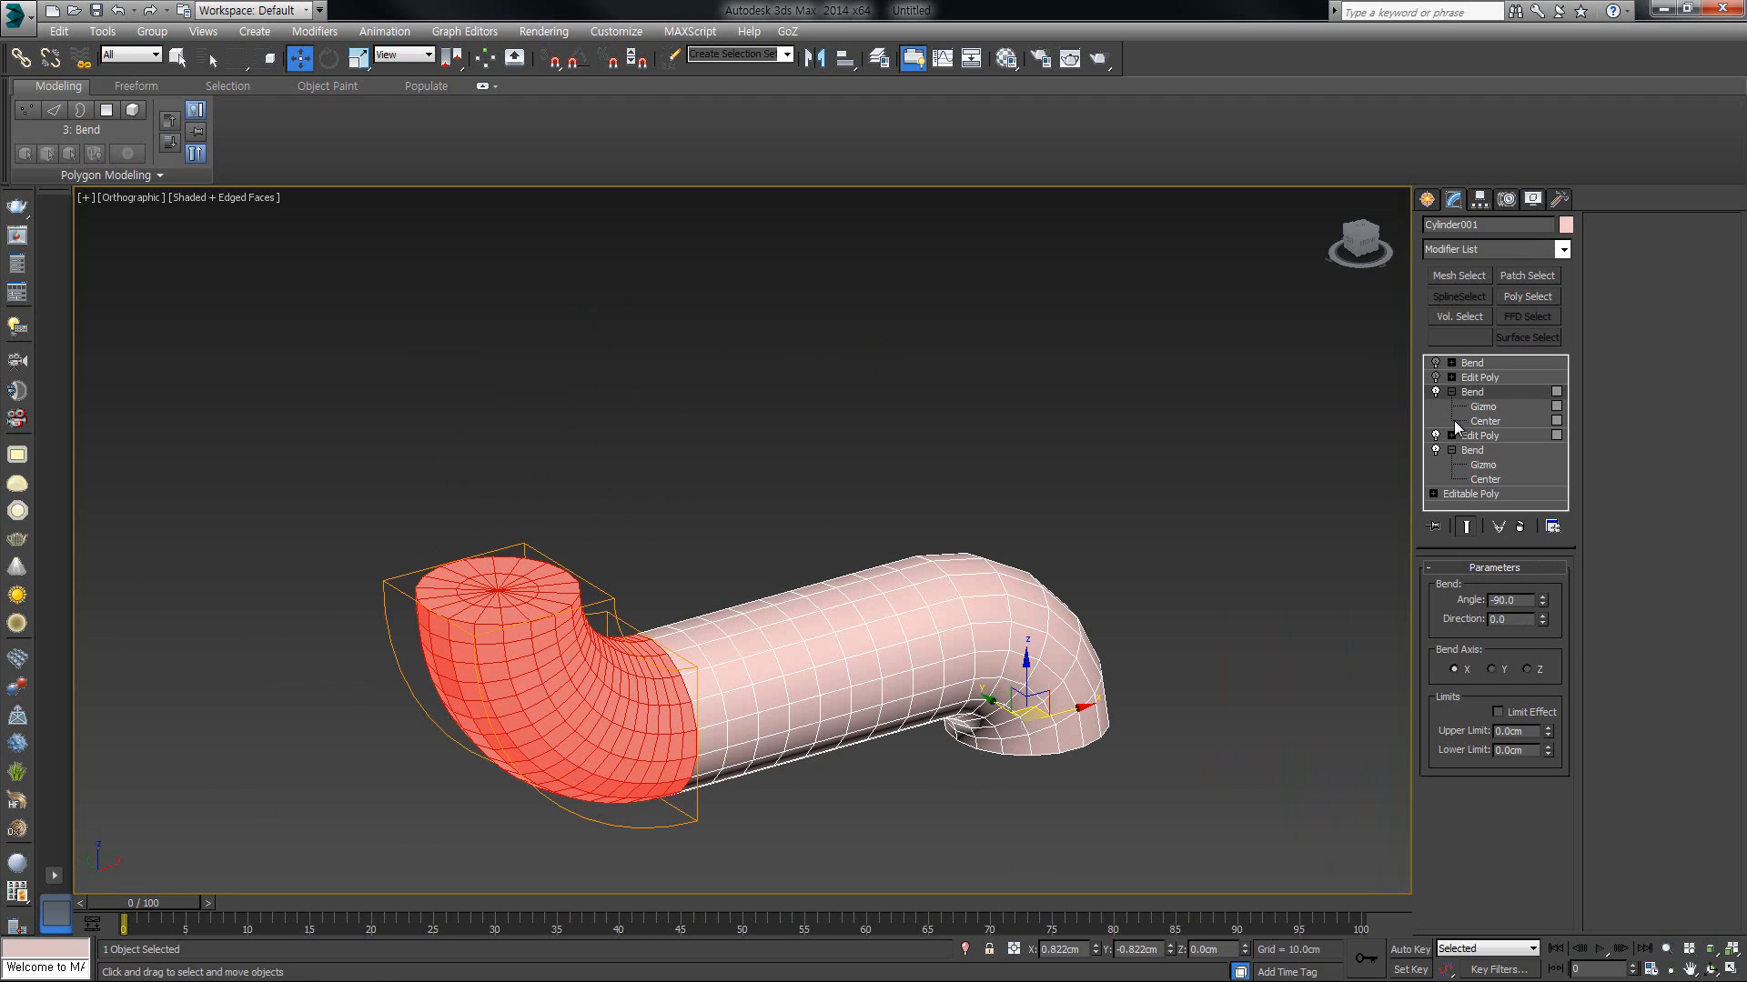
left_click(1433, 392)
left_click(1434, 436)
left_click(1435, 437)
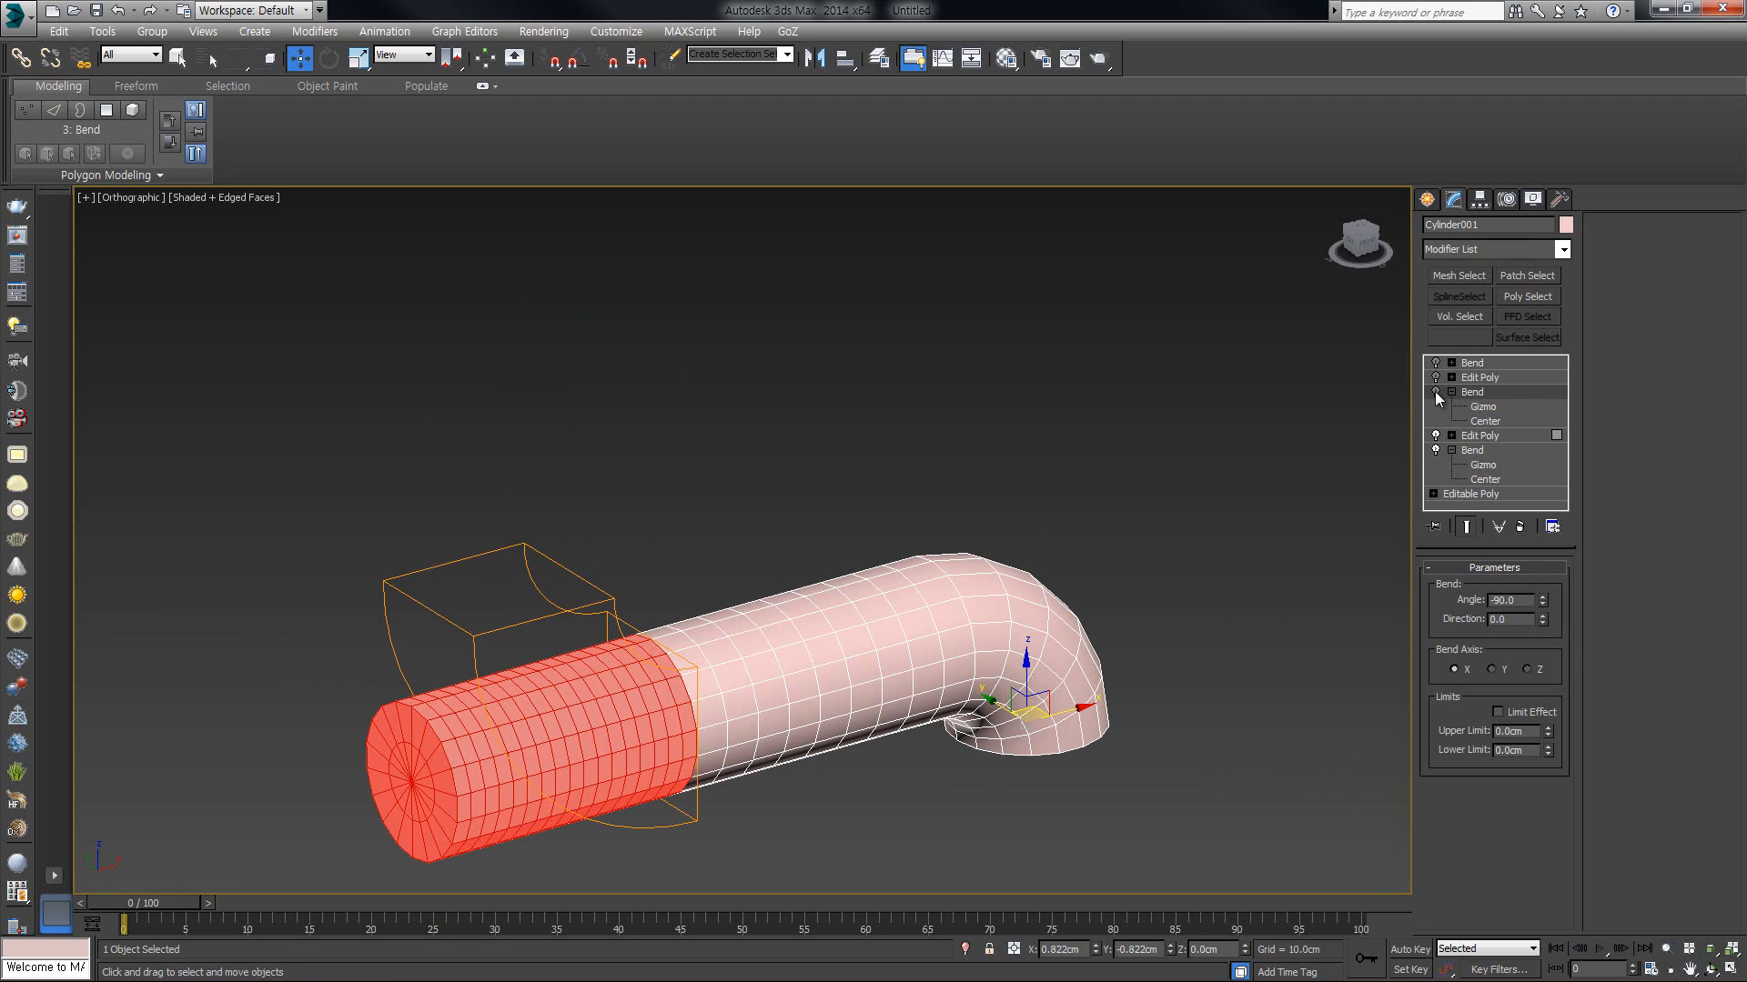
left_click(1434, 391)
left_click(1437, 375)
left_click(1437, 362)
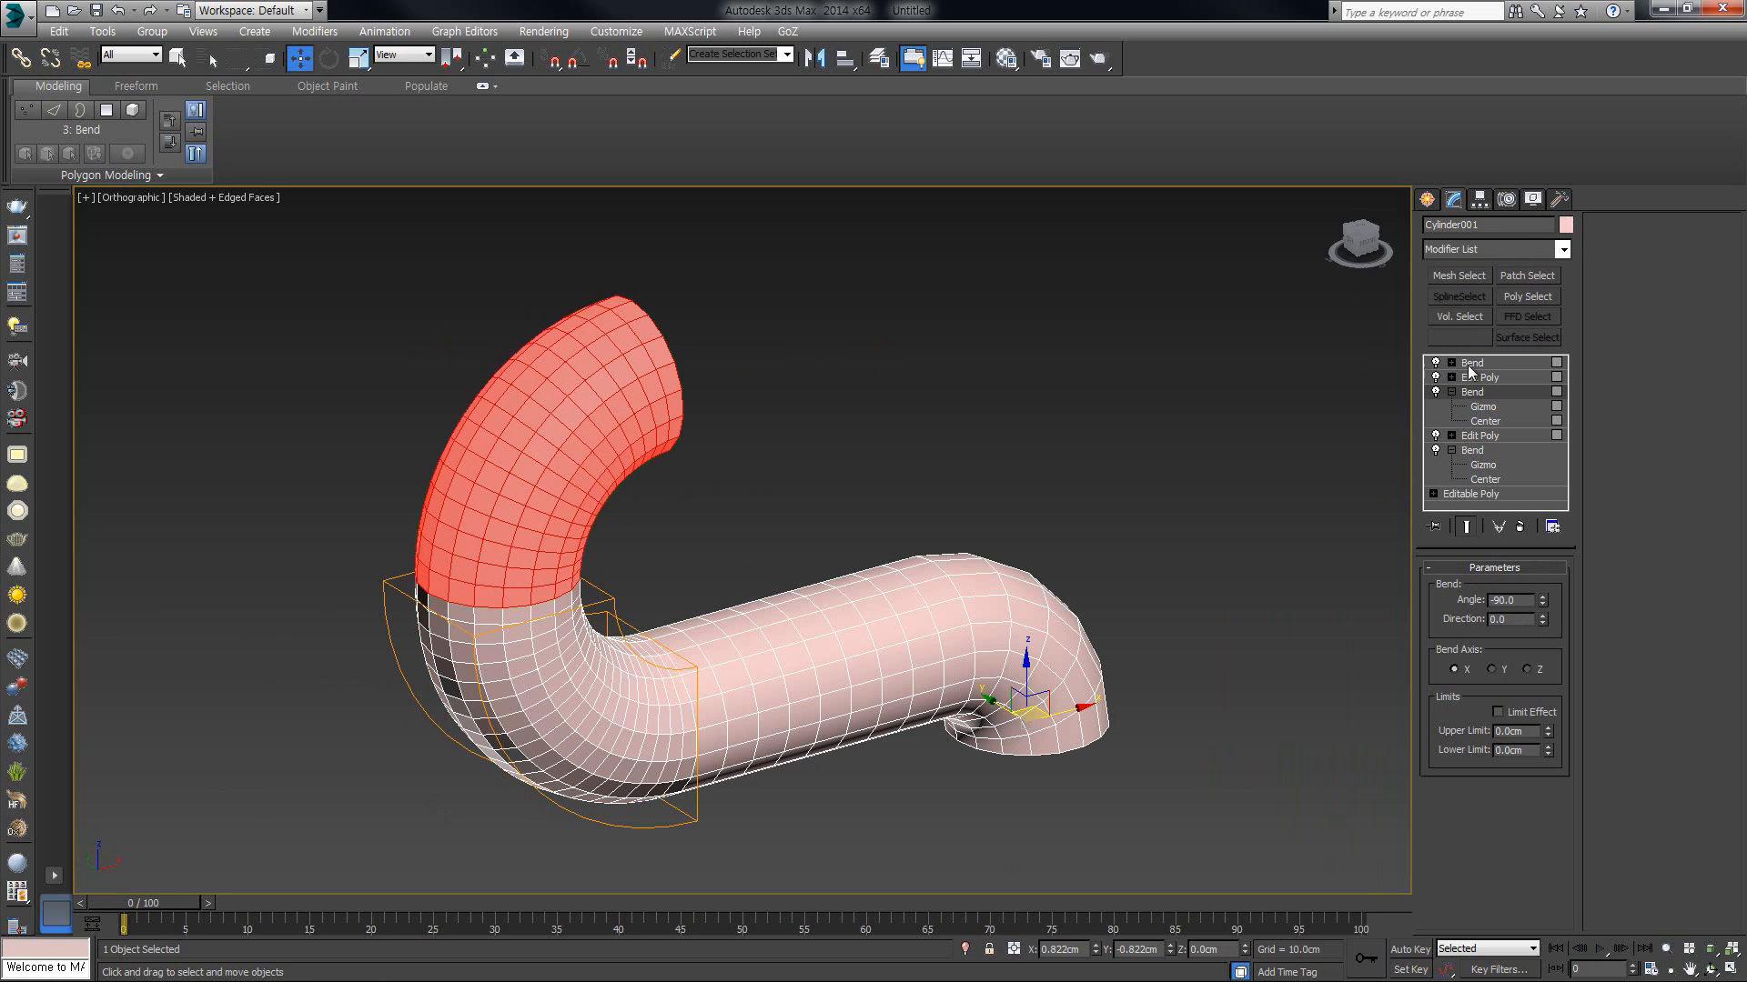
Step: Examine the whole multi-bend pipe from the front and from an angled view facing its open upper end, including with the pipe deselected
key("f")
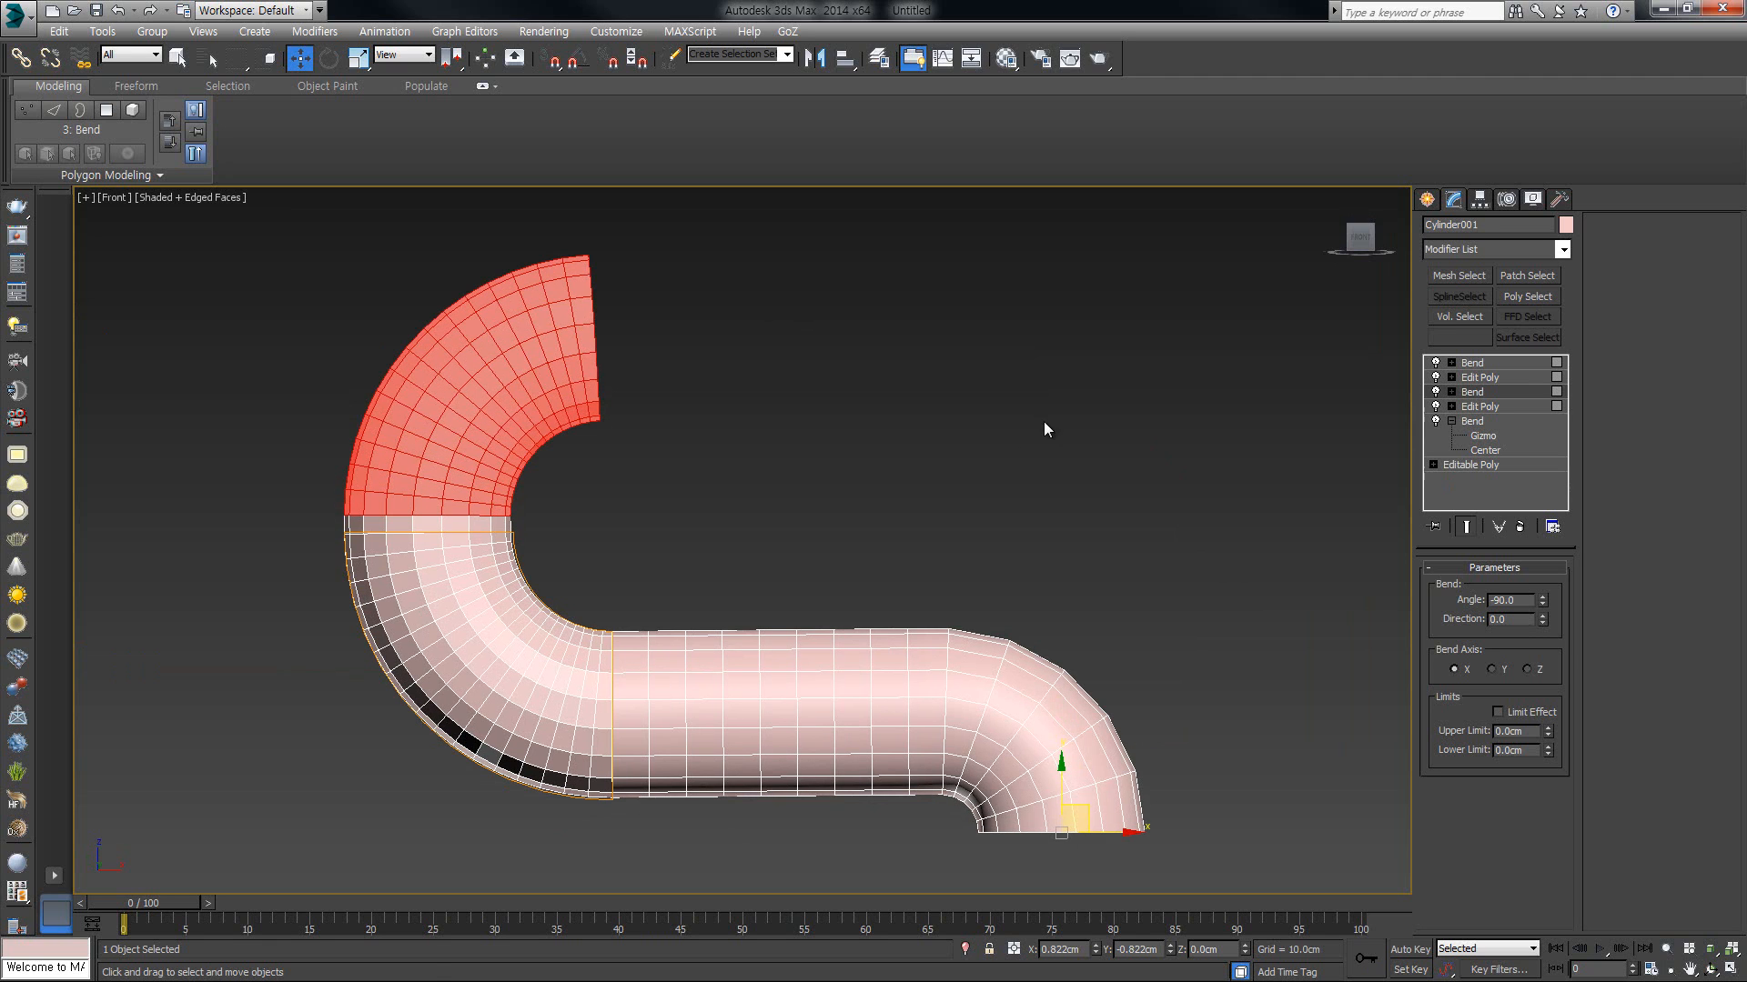
key("ctrl+r")
left_click_drag(909, 482, 817, 494)
middle_click_drag(817, 494, 819, 472)
scroll(819, 472, "down", 2)
right_click(964, 463)
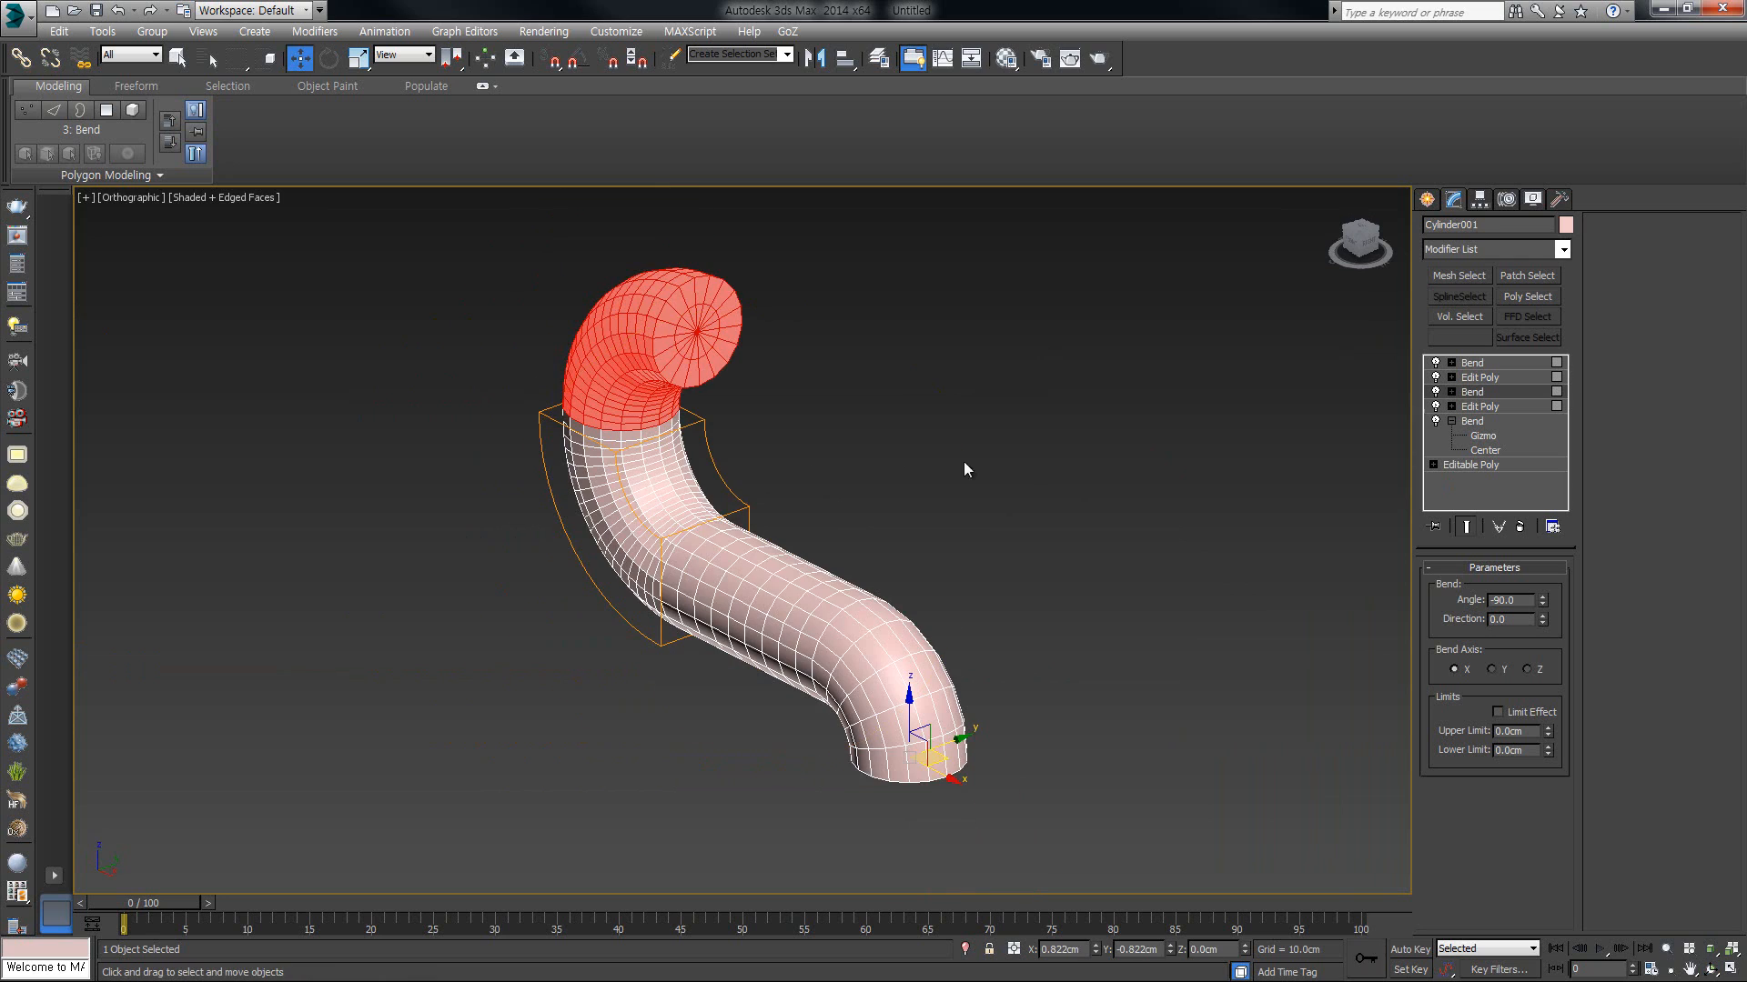
middle_click_drag(995, 460, 999, 466)
left_click(1231, 471)
left_click(711, 357)
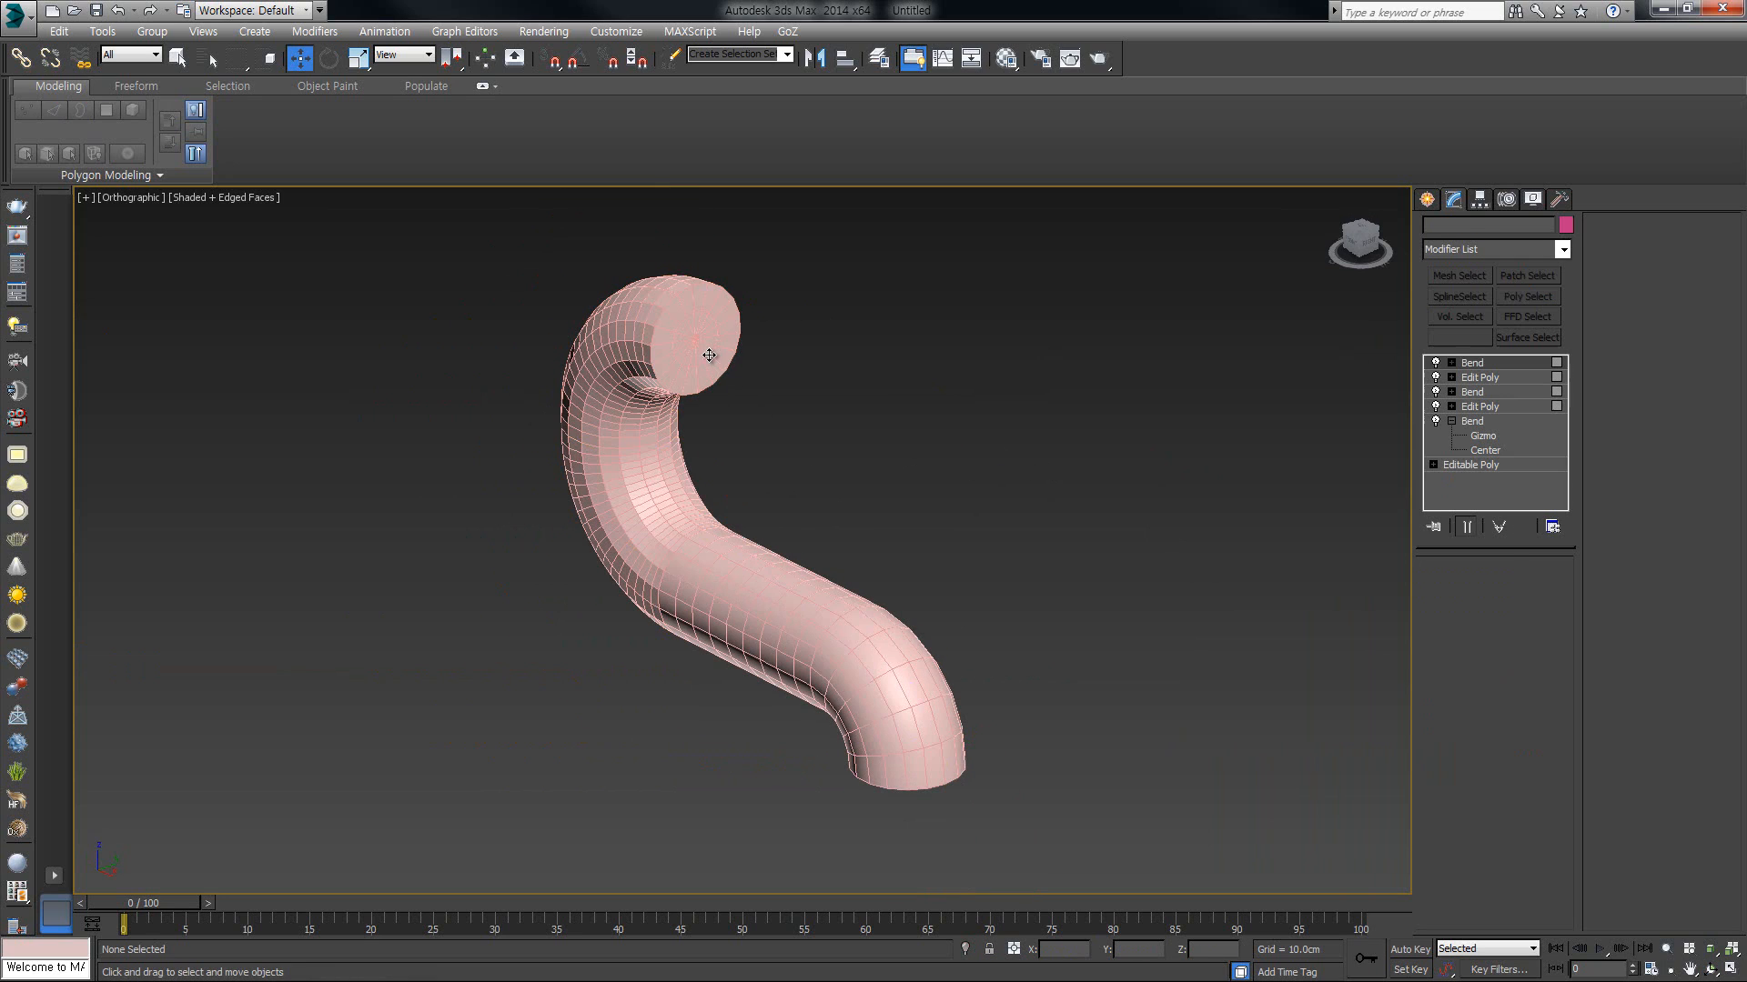